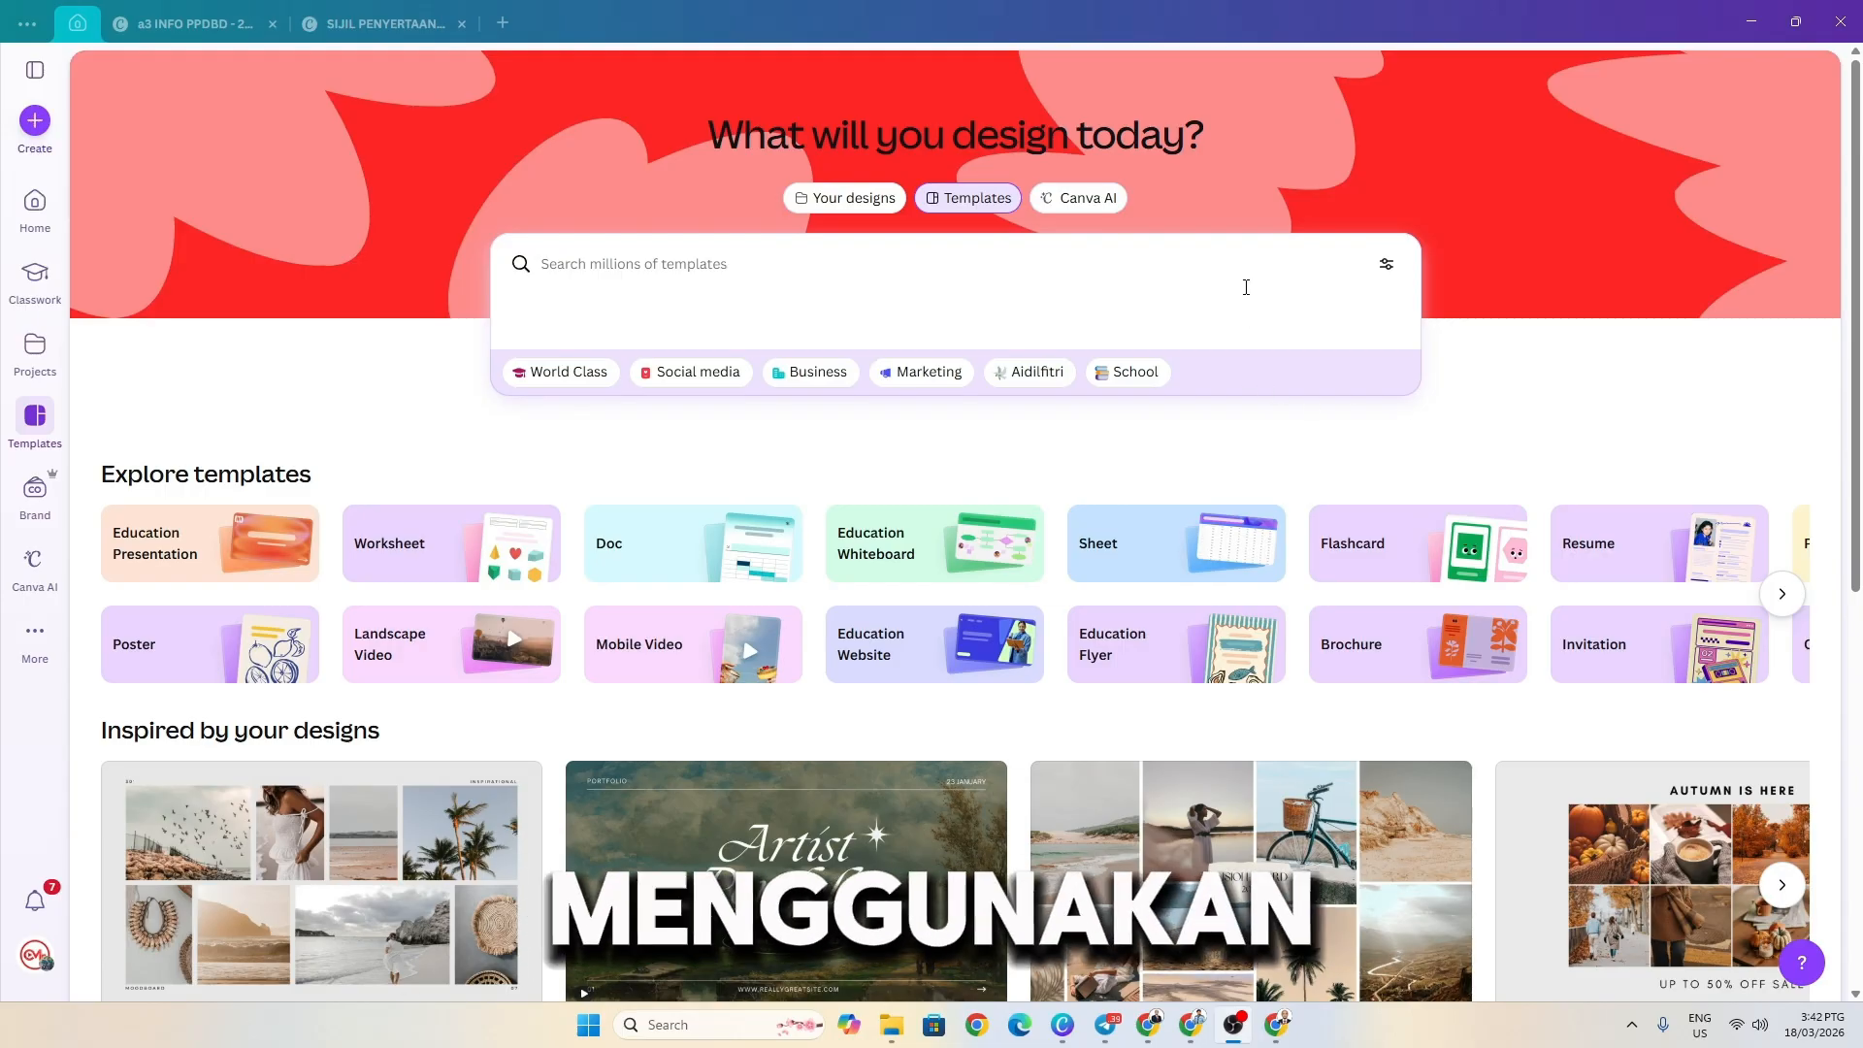
- Search the templates for SIJIL and open the white and gold Sijil Pengiktirafan certificate as a new design
left_click(1049, 277)
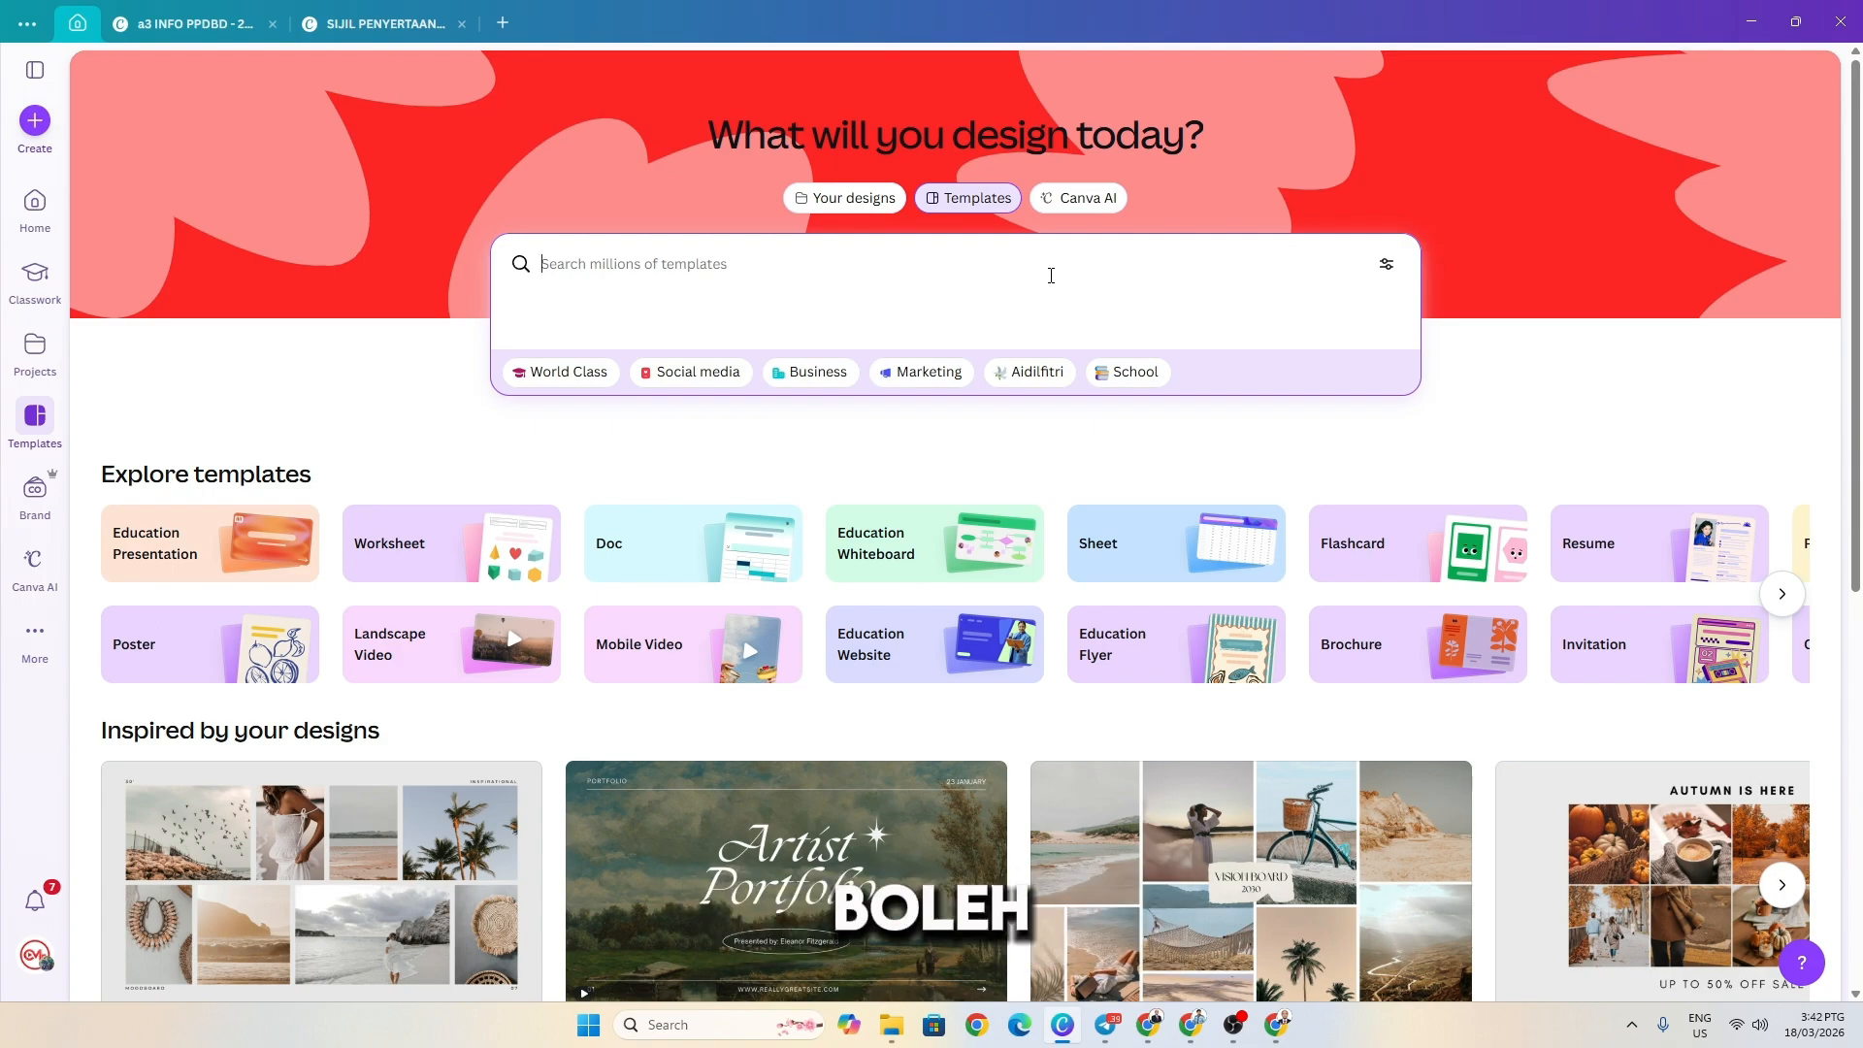
type("s")
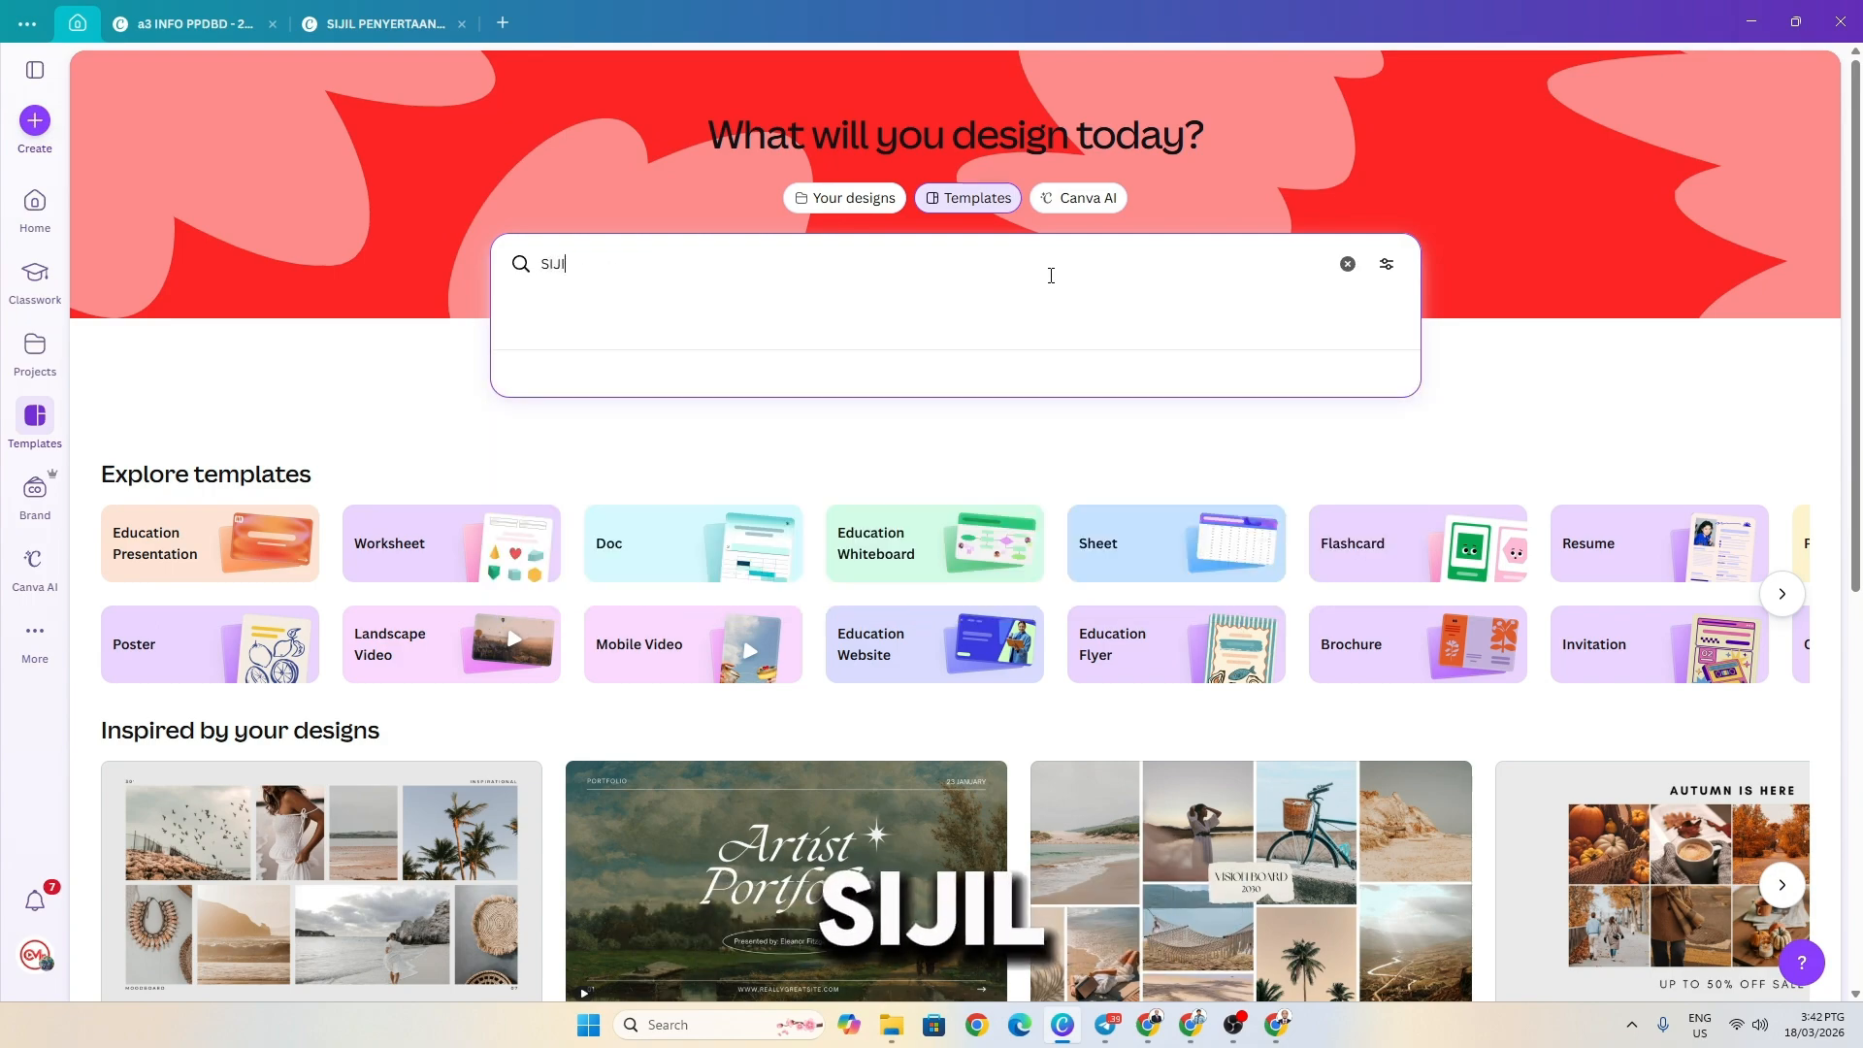
key("Return")
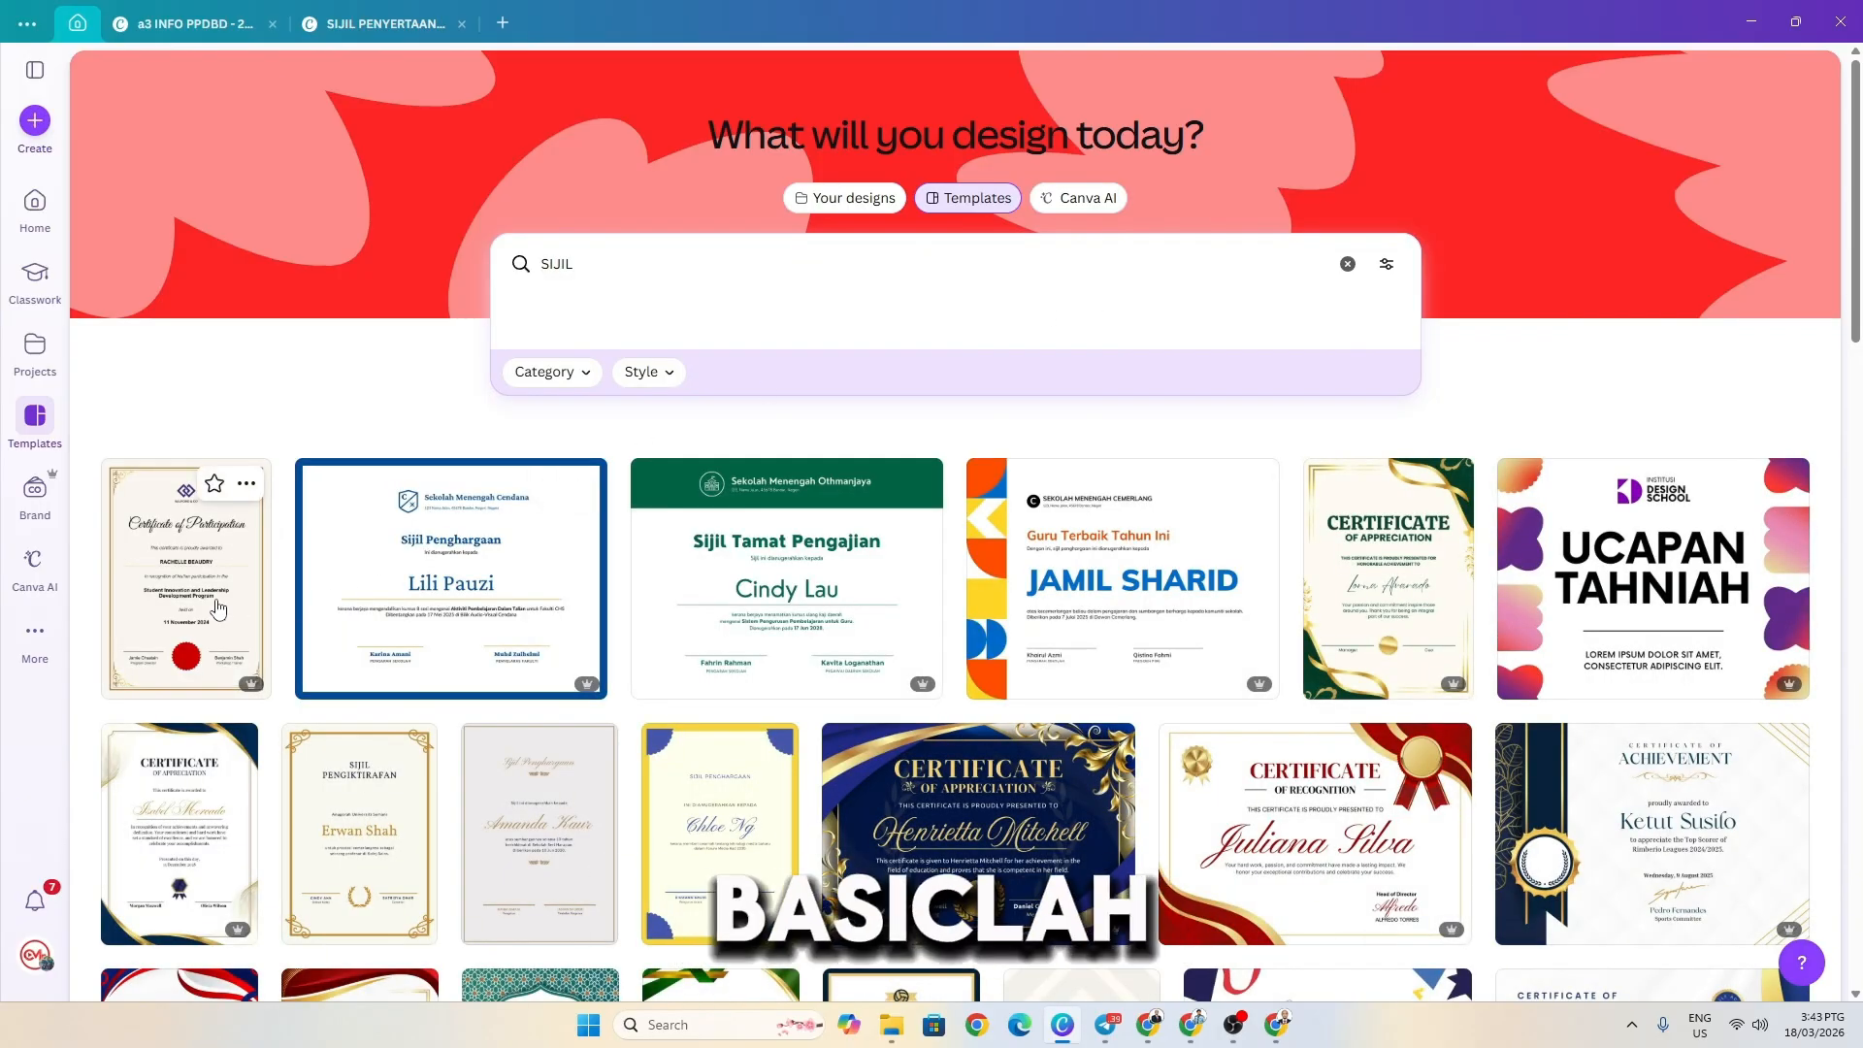
left_click(349, 822)
left_click(1357, 294)
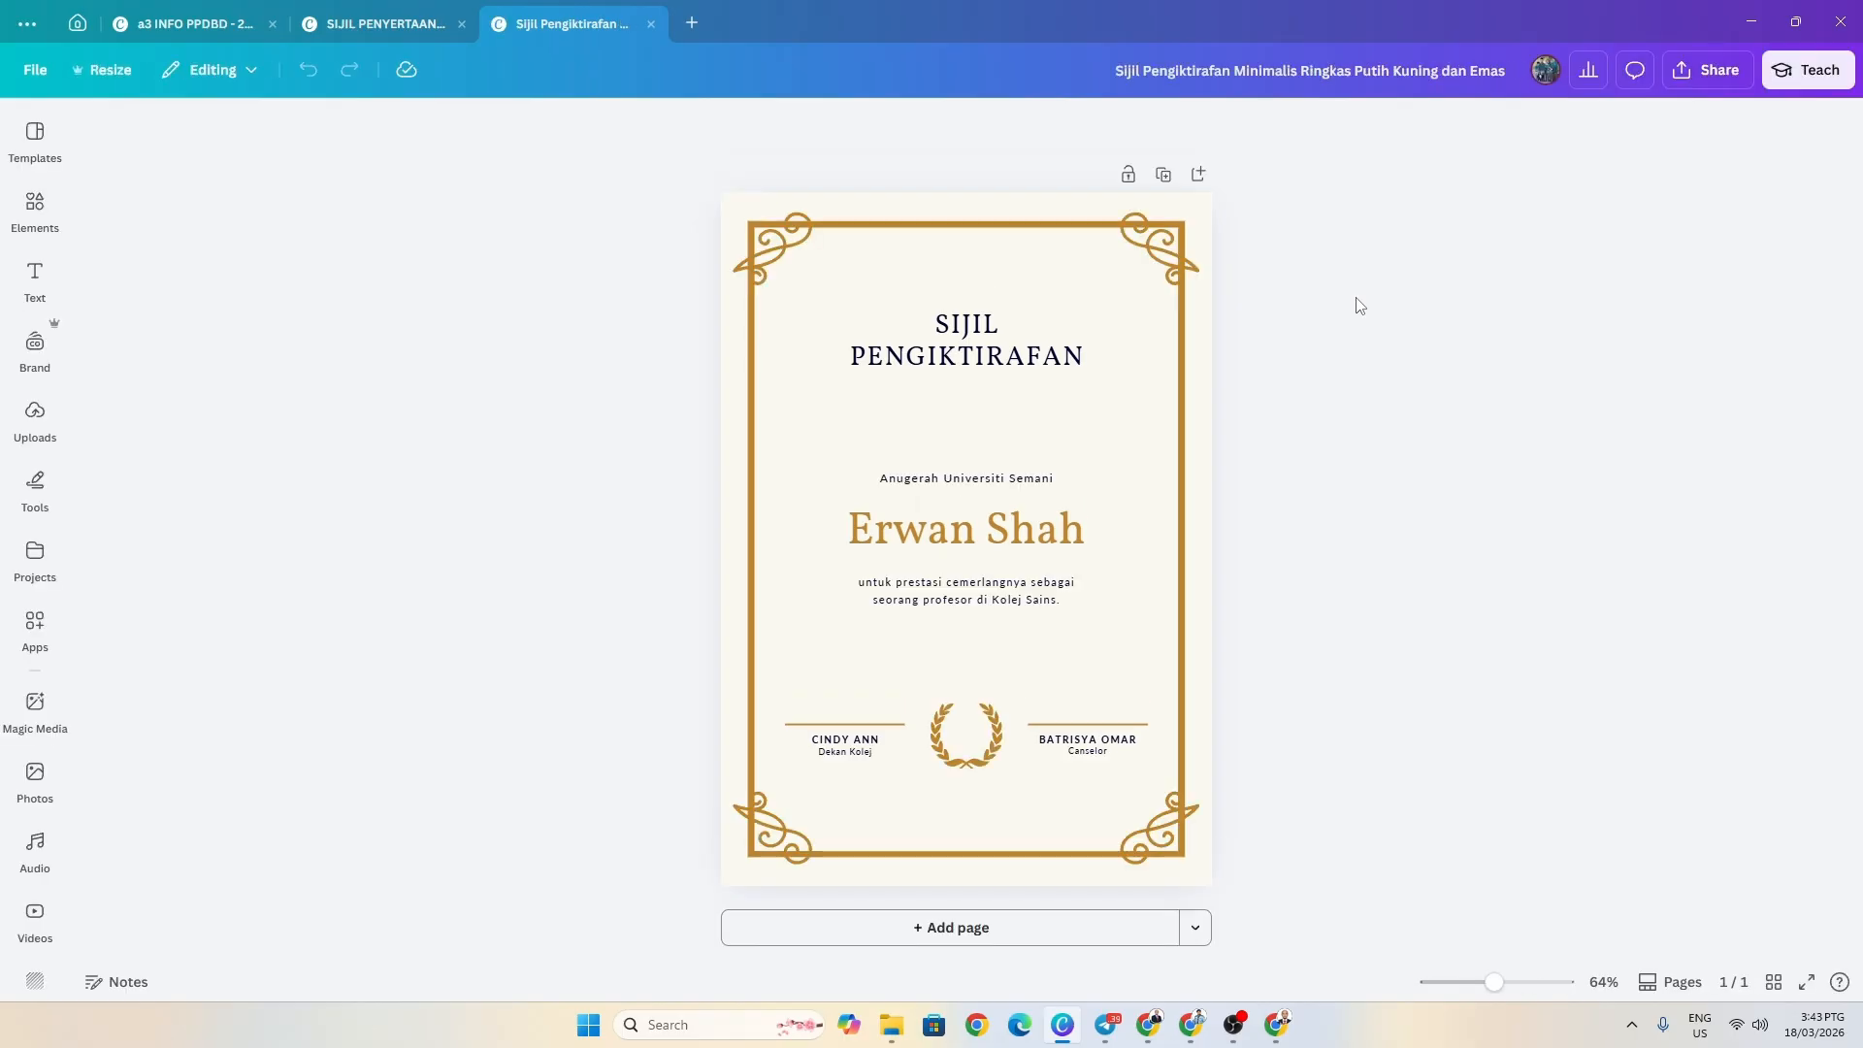
- Delete the laurel wreath, the signature line beside the Dekan Kolej block, and that block's name text from the certificate
left_click(975, 757)
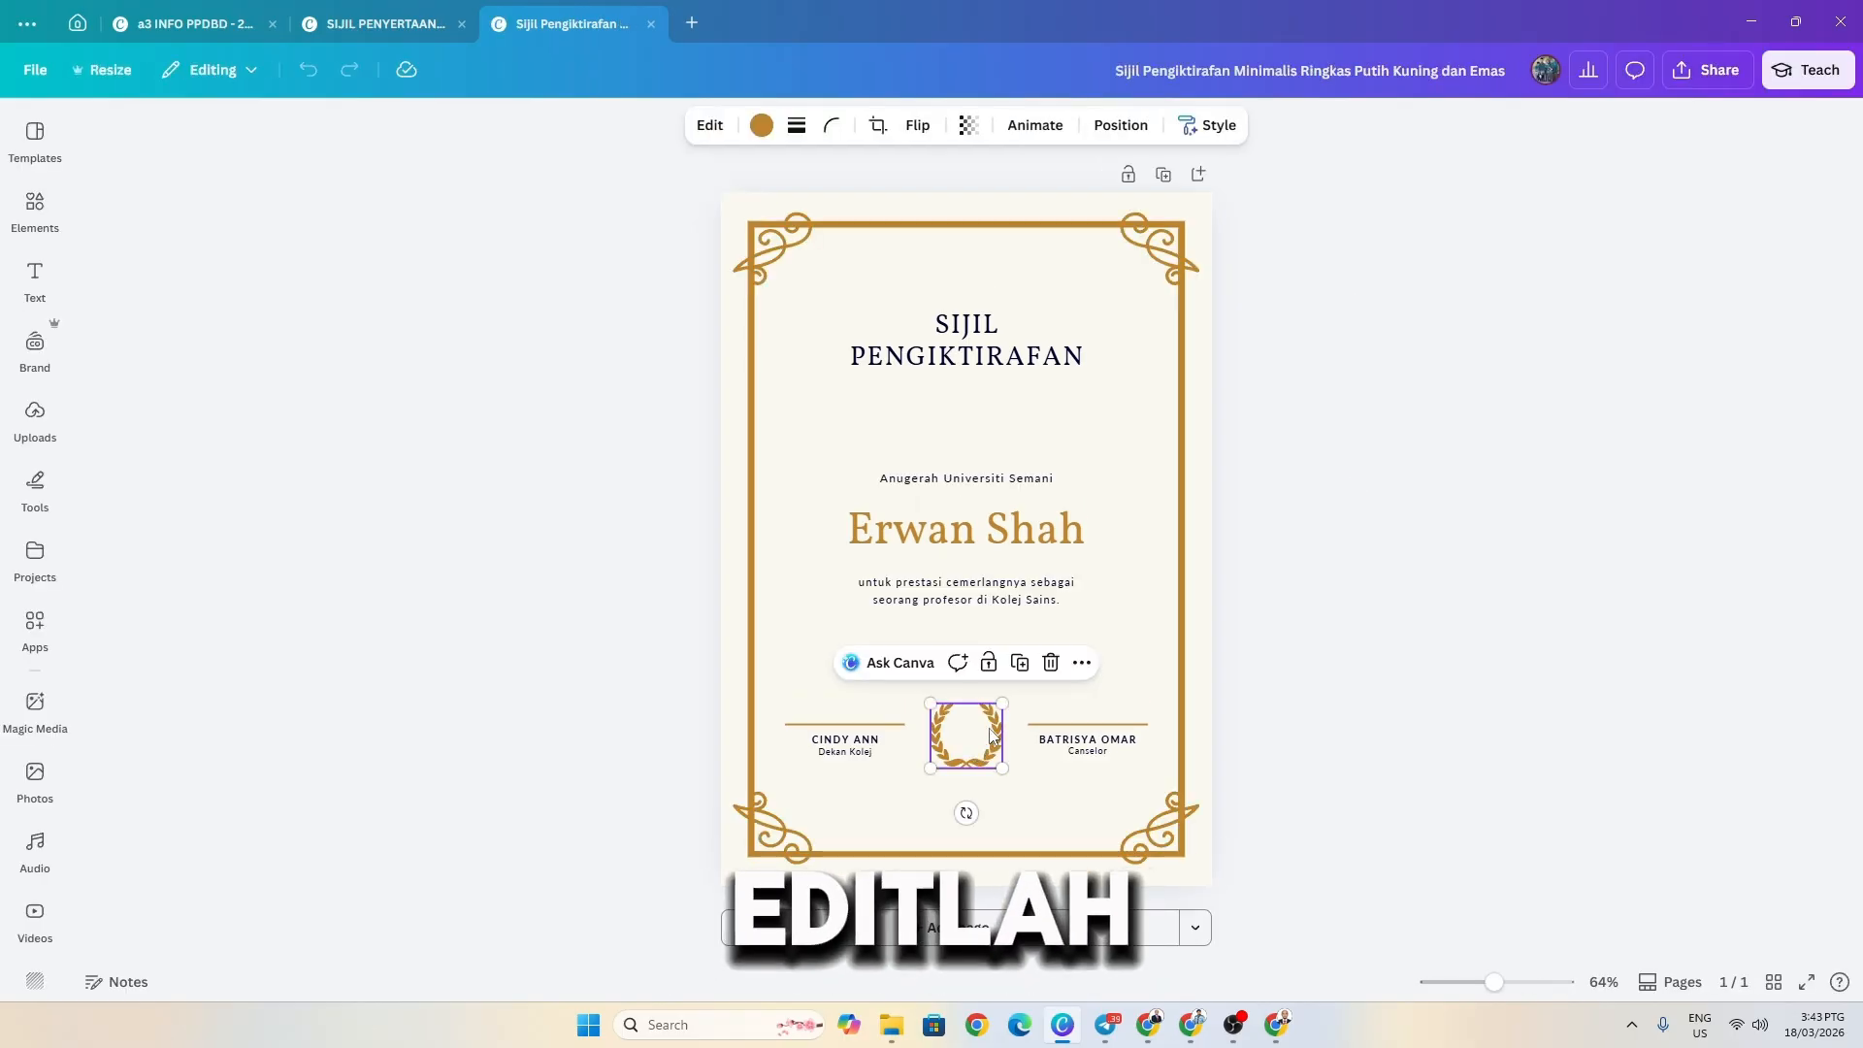
key("Delete")
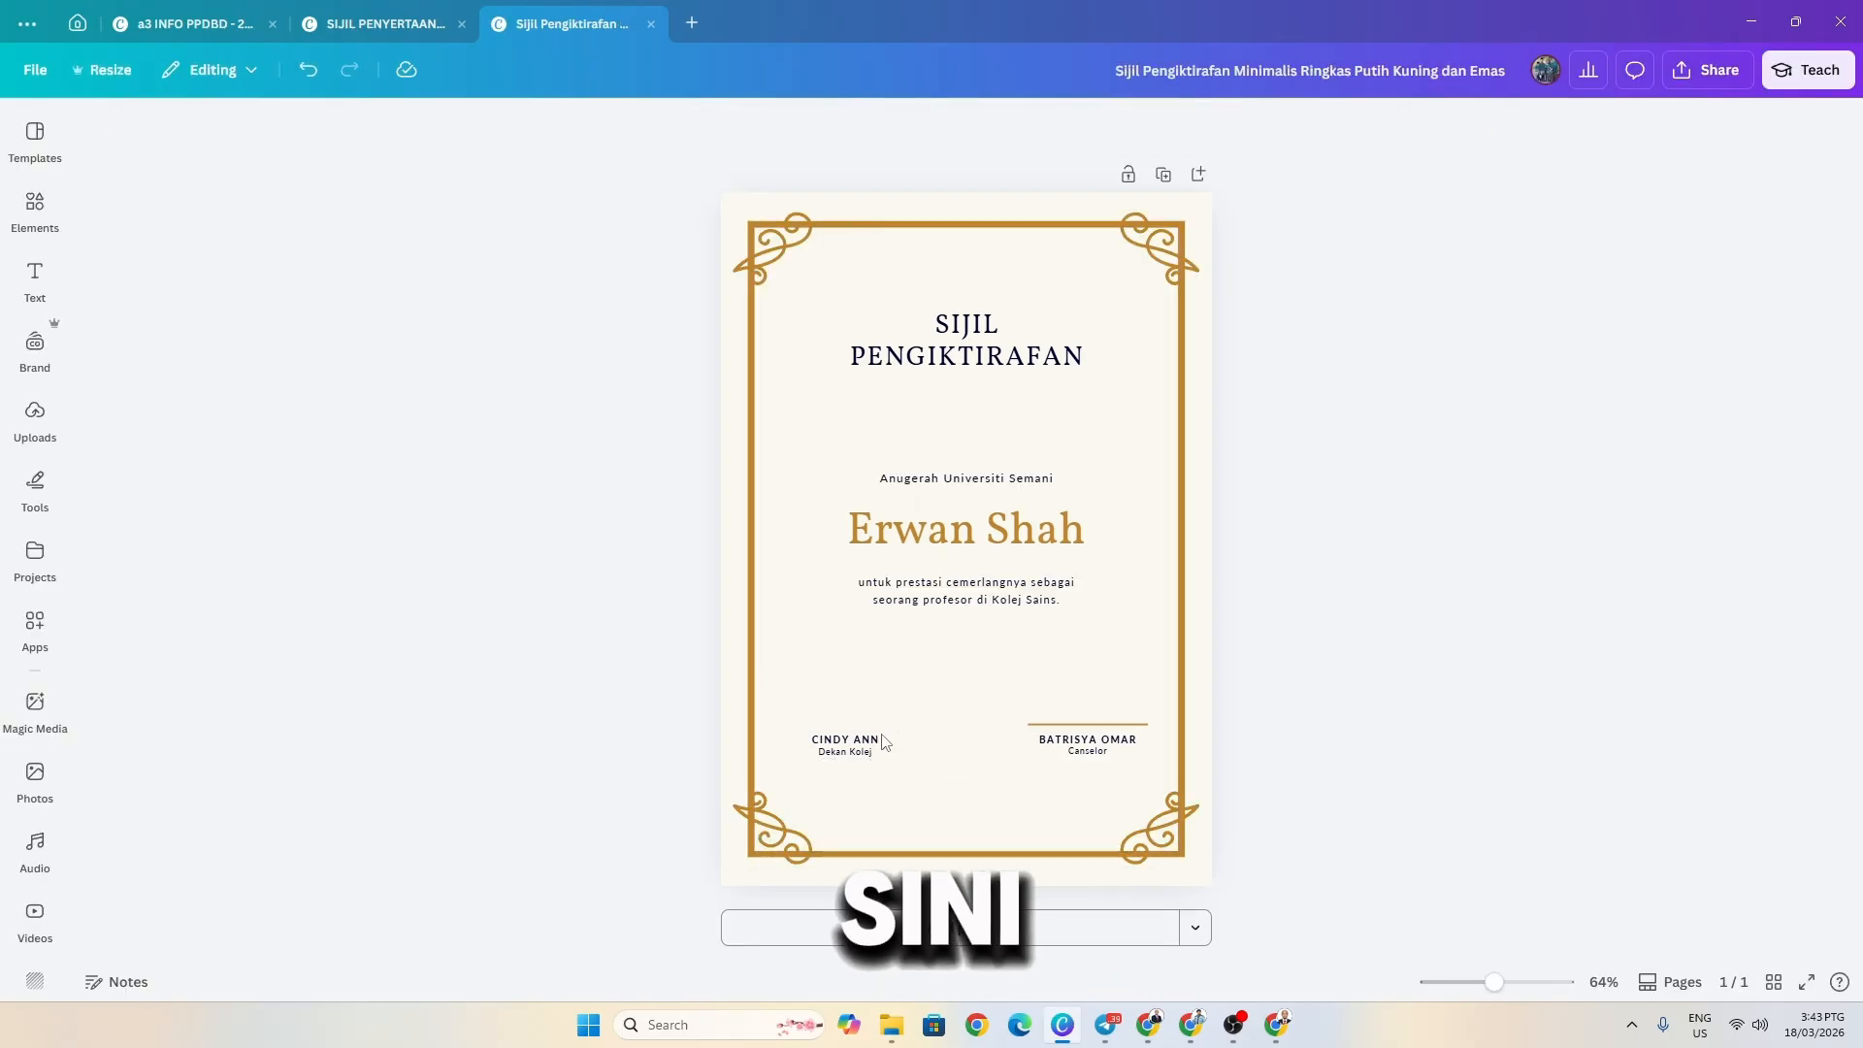
left_click(856, 740)
key("Delete")
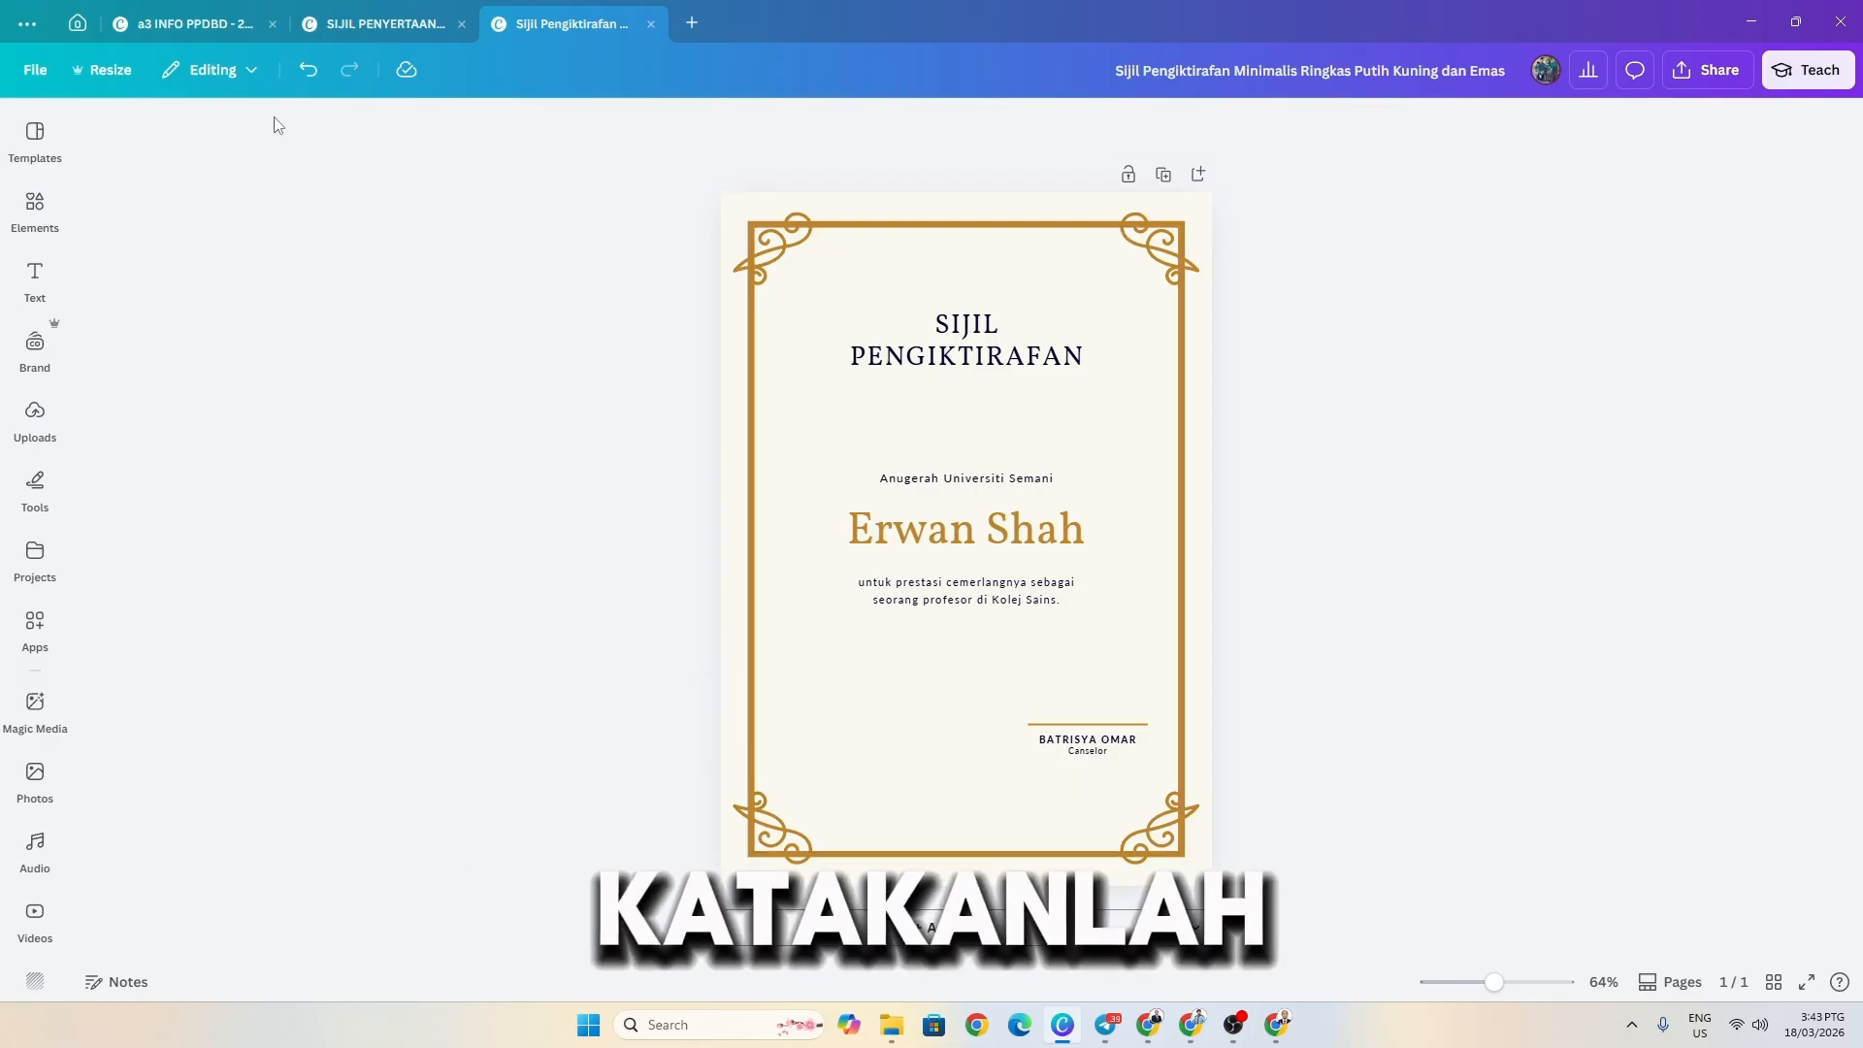
- Switch to the SIJIL PENYERTAAN TVPSS 2025 certificate design
left_click(359, 28)
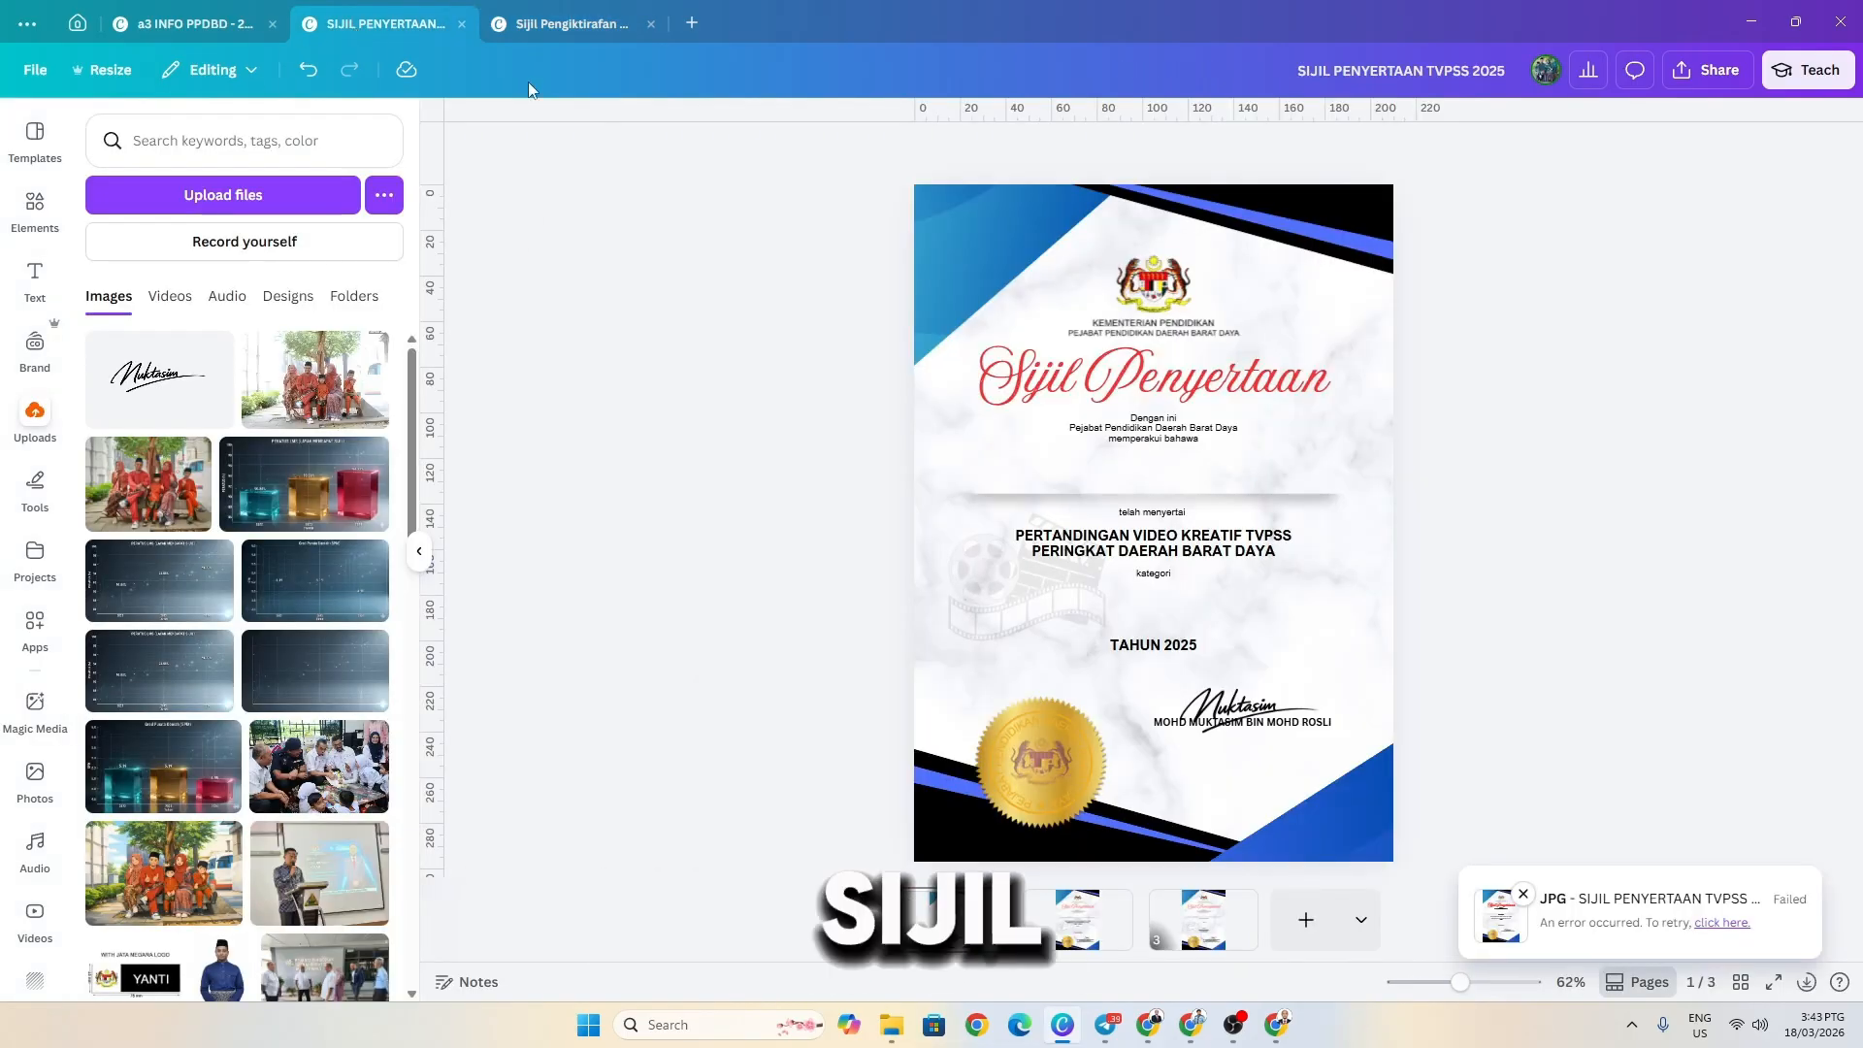
left_click(1710, 87)
left_click(1607, 471)
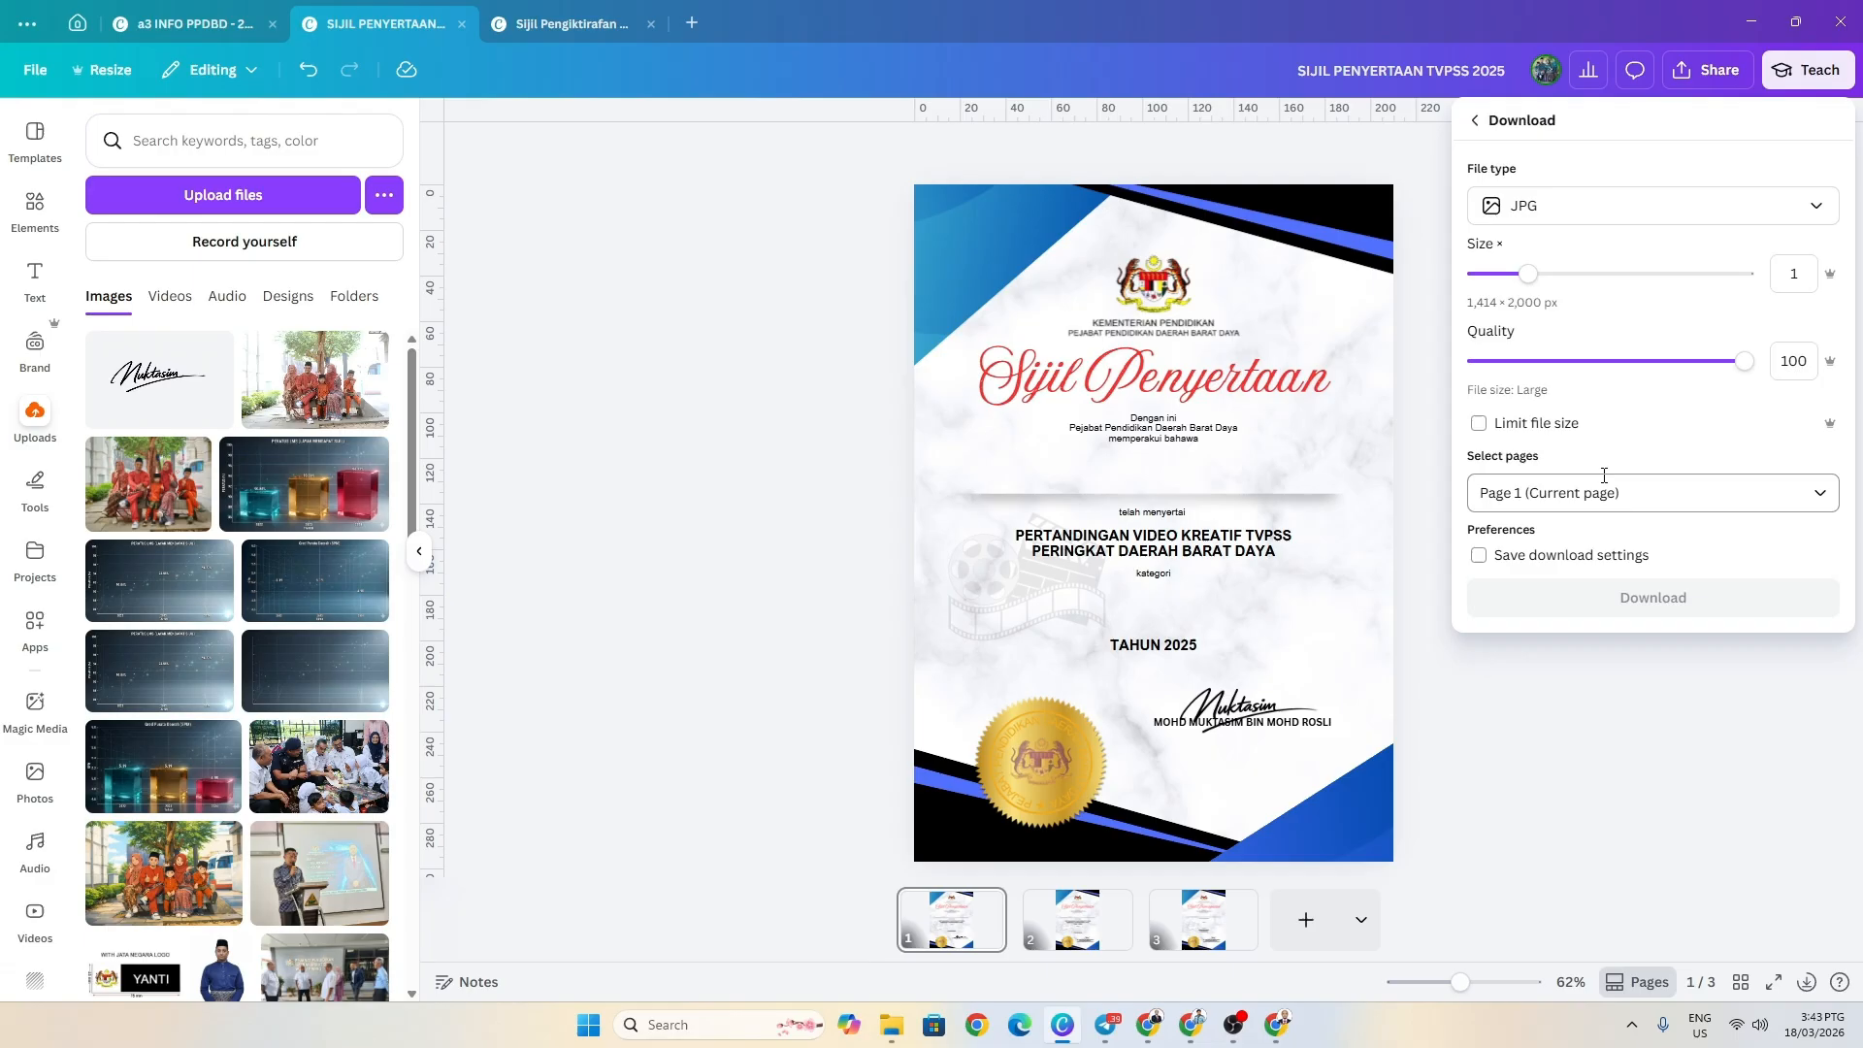
left_click(1605, 211)
left_click(1440, 174)
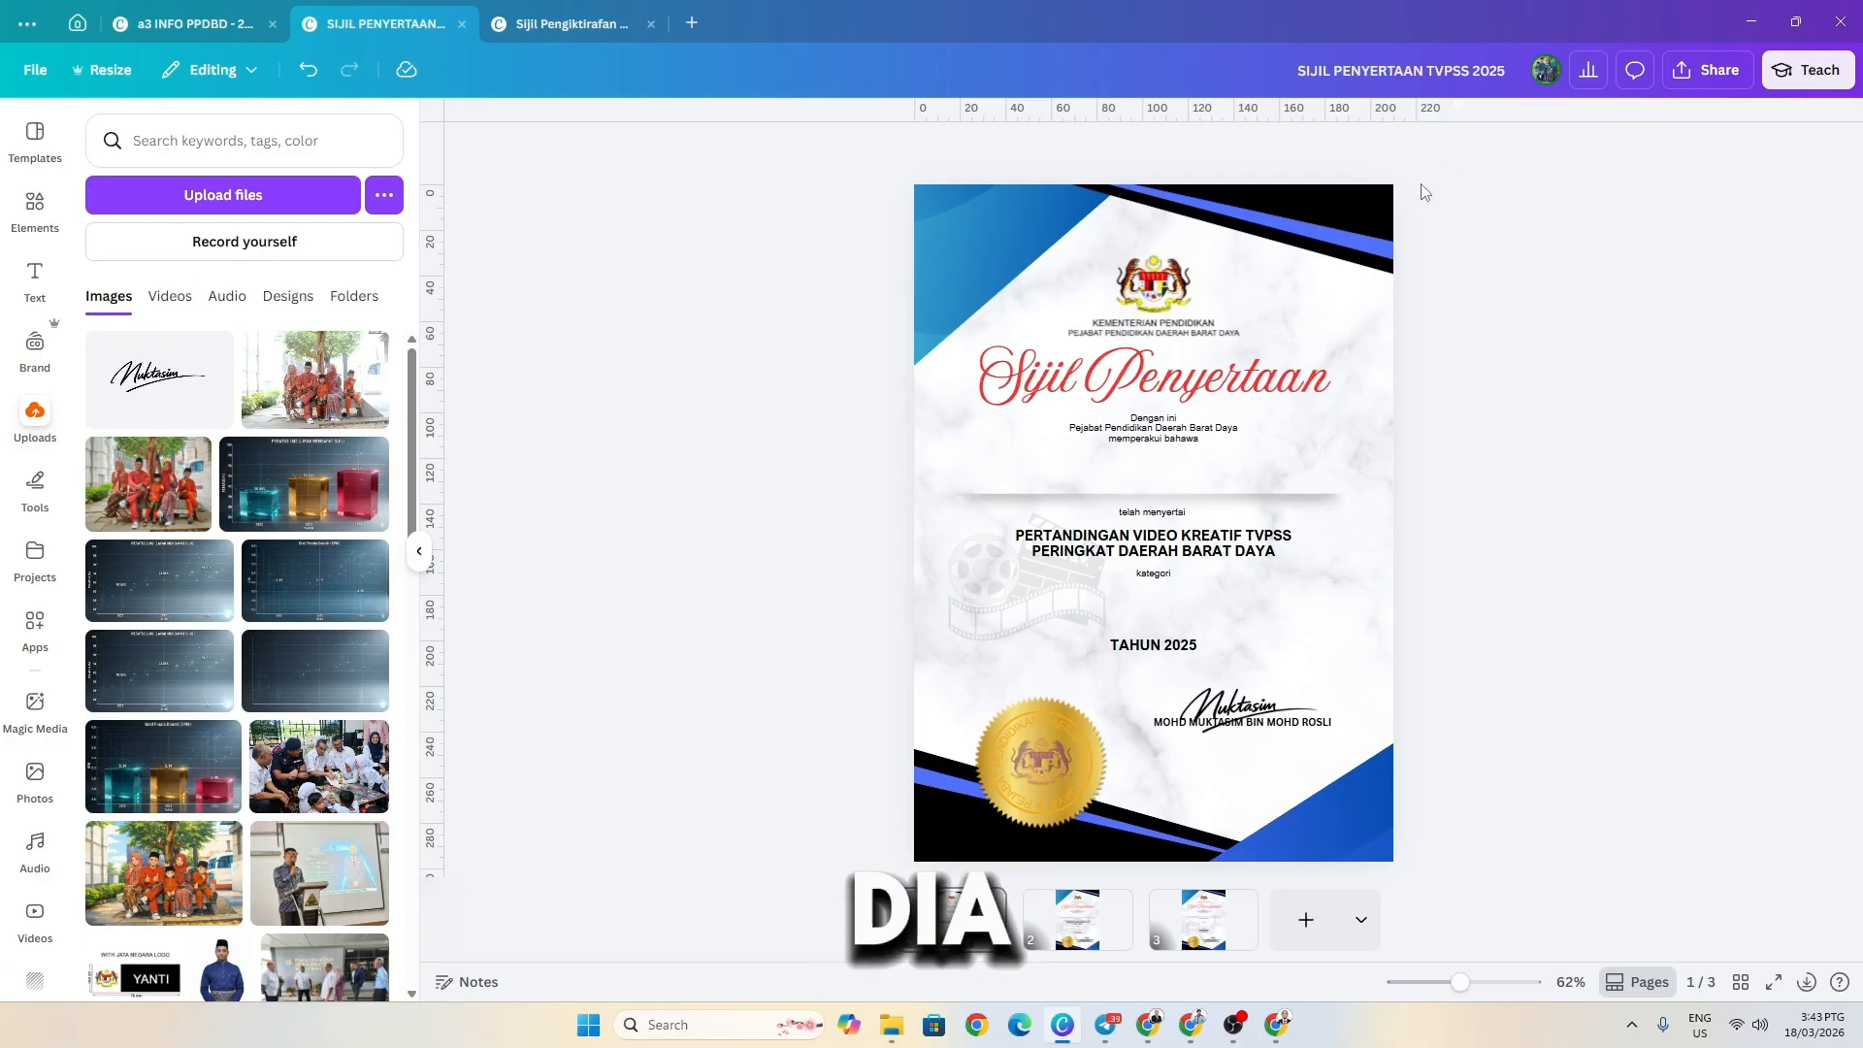
- Download page 1 of the certificate as a JPG and save it as SIJIL PENYERTAAN TVPSS 2025 in the Downloads folder
left_click(1710, 88)
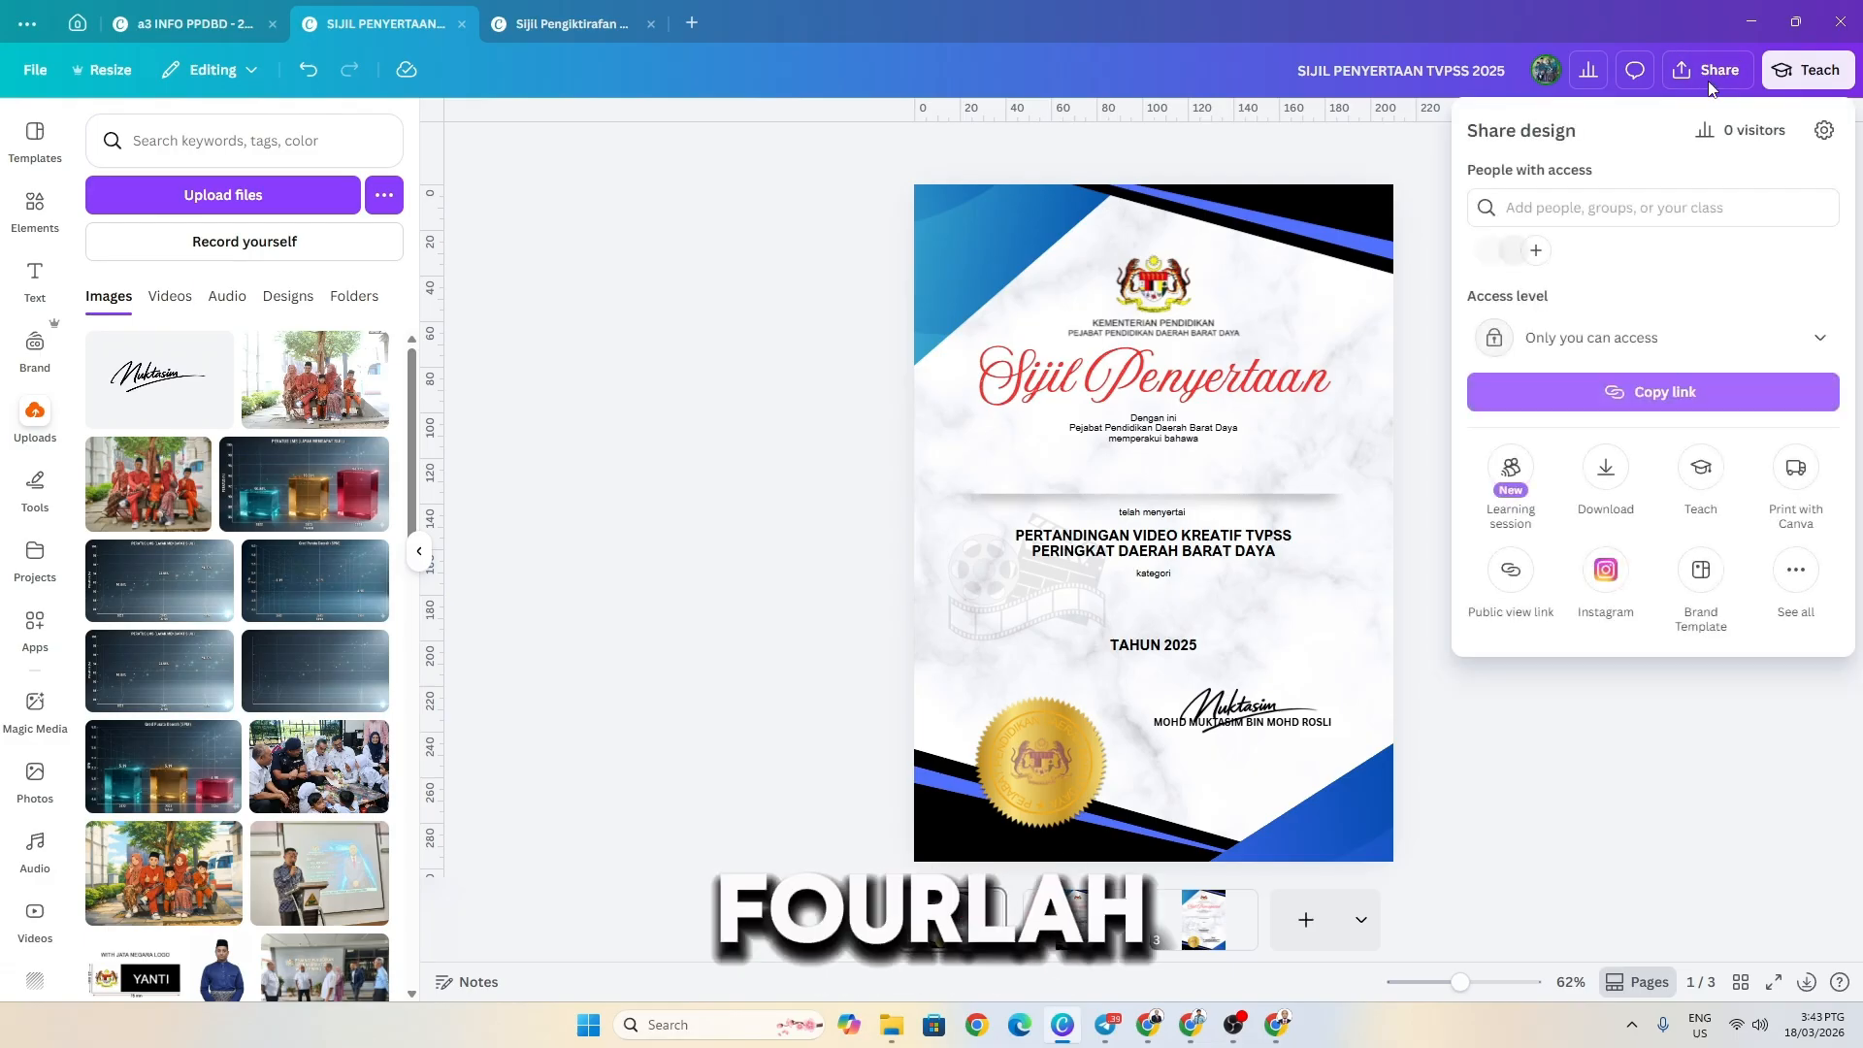
left_click(1607, 469)
left_click(1656, 597)
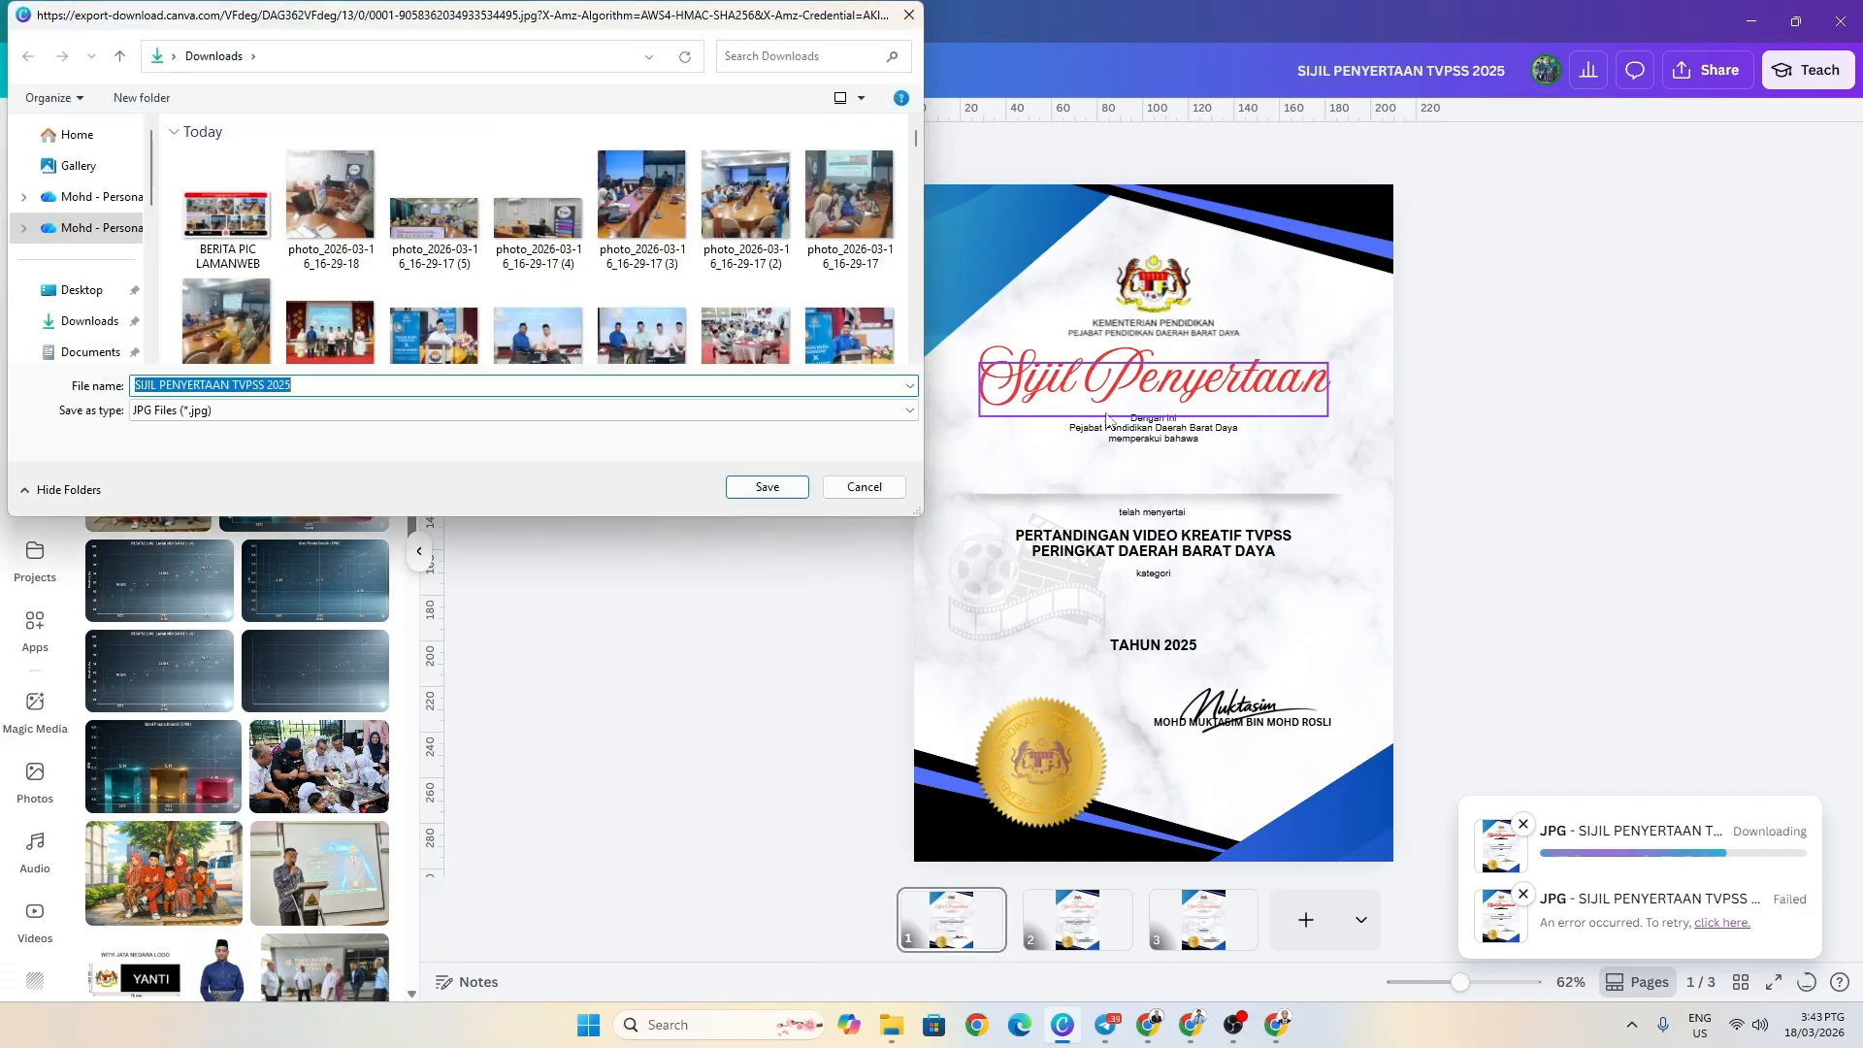
left_click(754, 488)
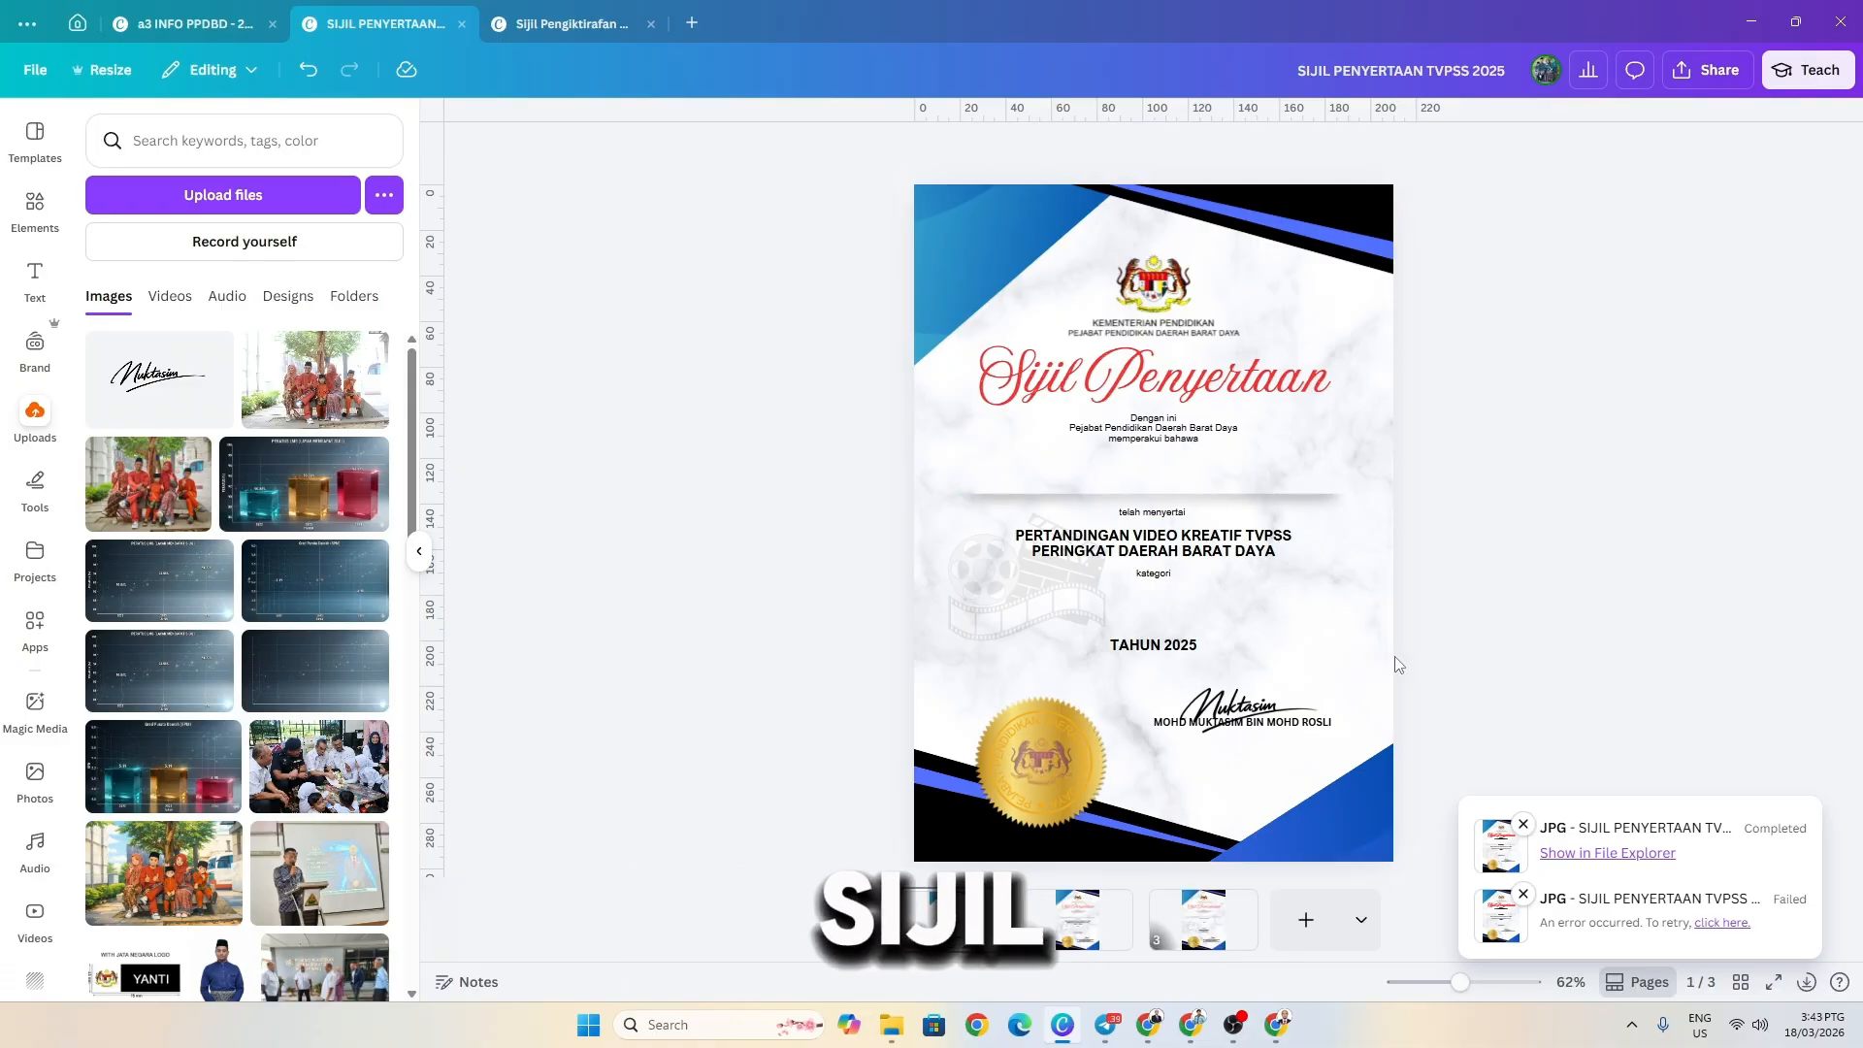
- Copy the 20-record dummy data table from the ChatGPT conversation and paste it at A1 of the blank Google Sheets spreadsheet
left_click(1277, 1024)
left_click(195, 35)
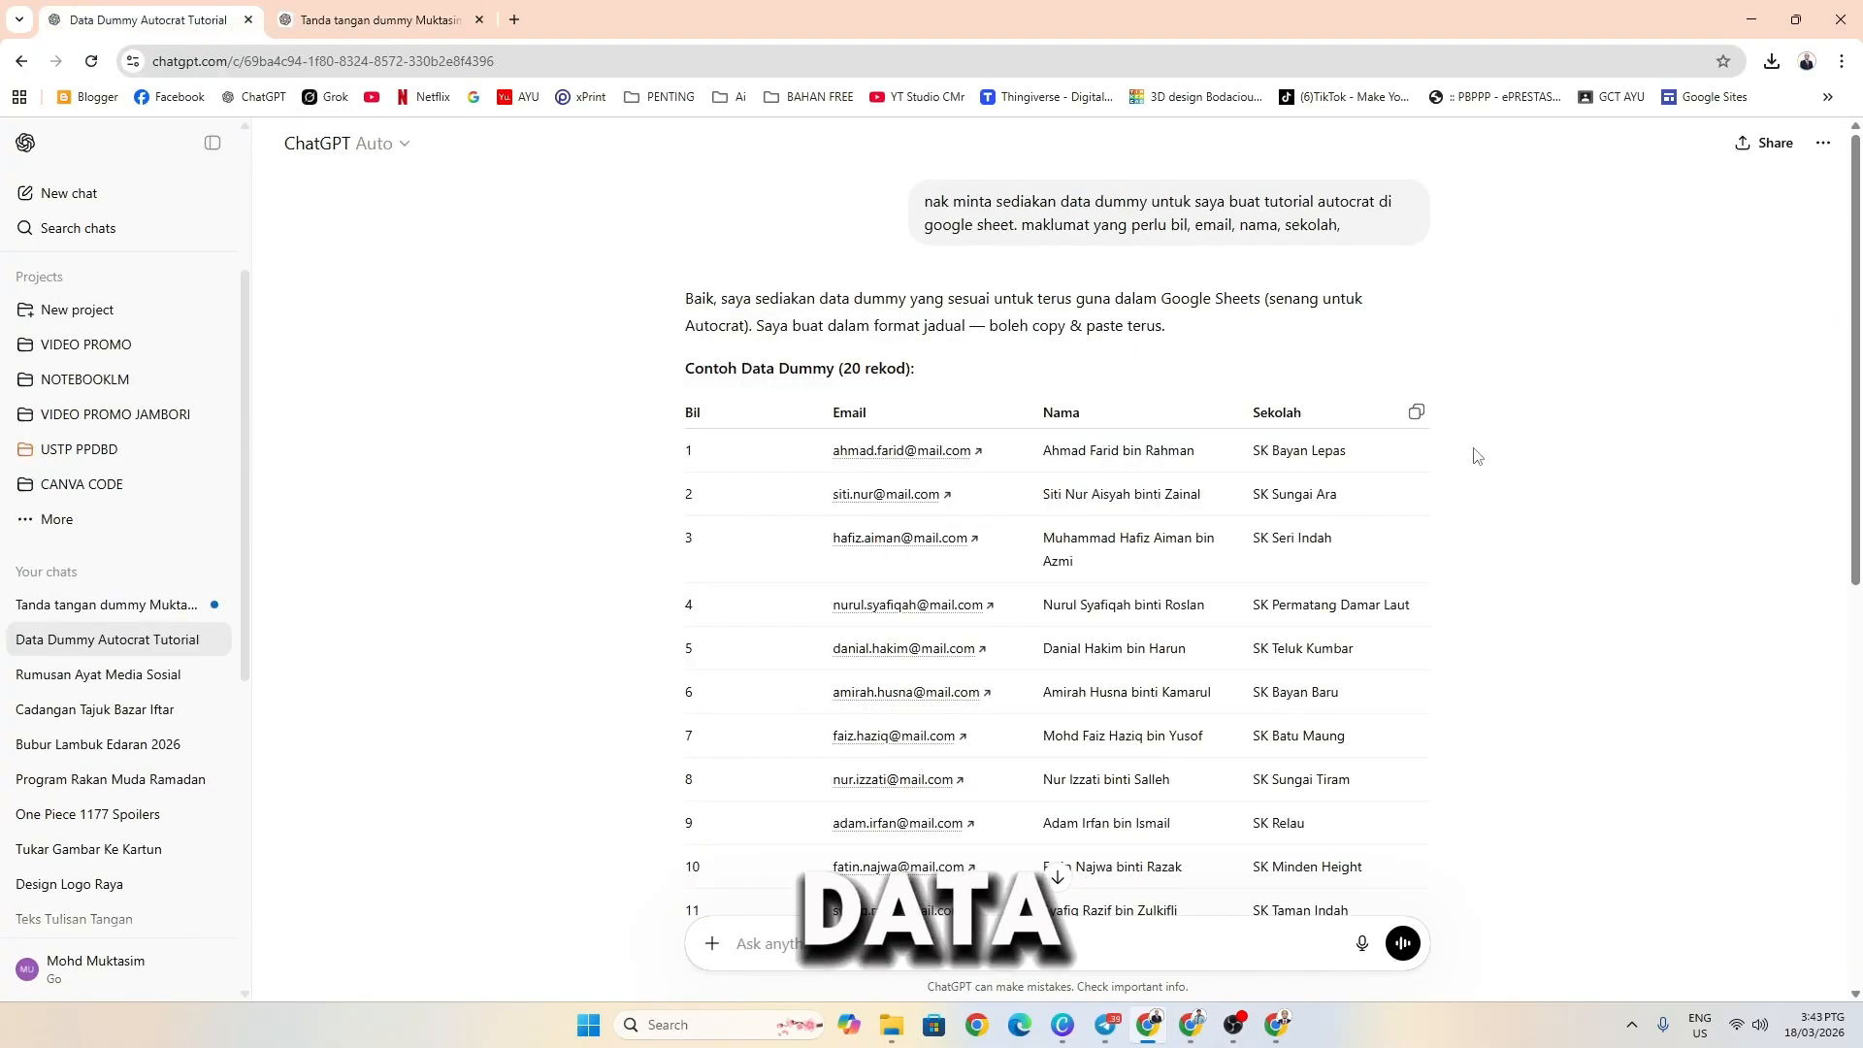
scroll(1470, 455, "down", 6)
scroll(1476, 456, "up", 3)
scroll(1456, 427, "up", 3)
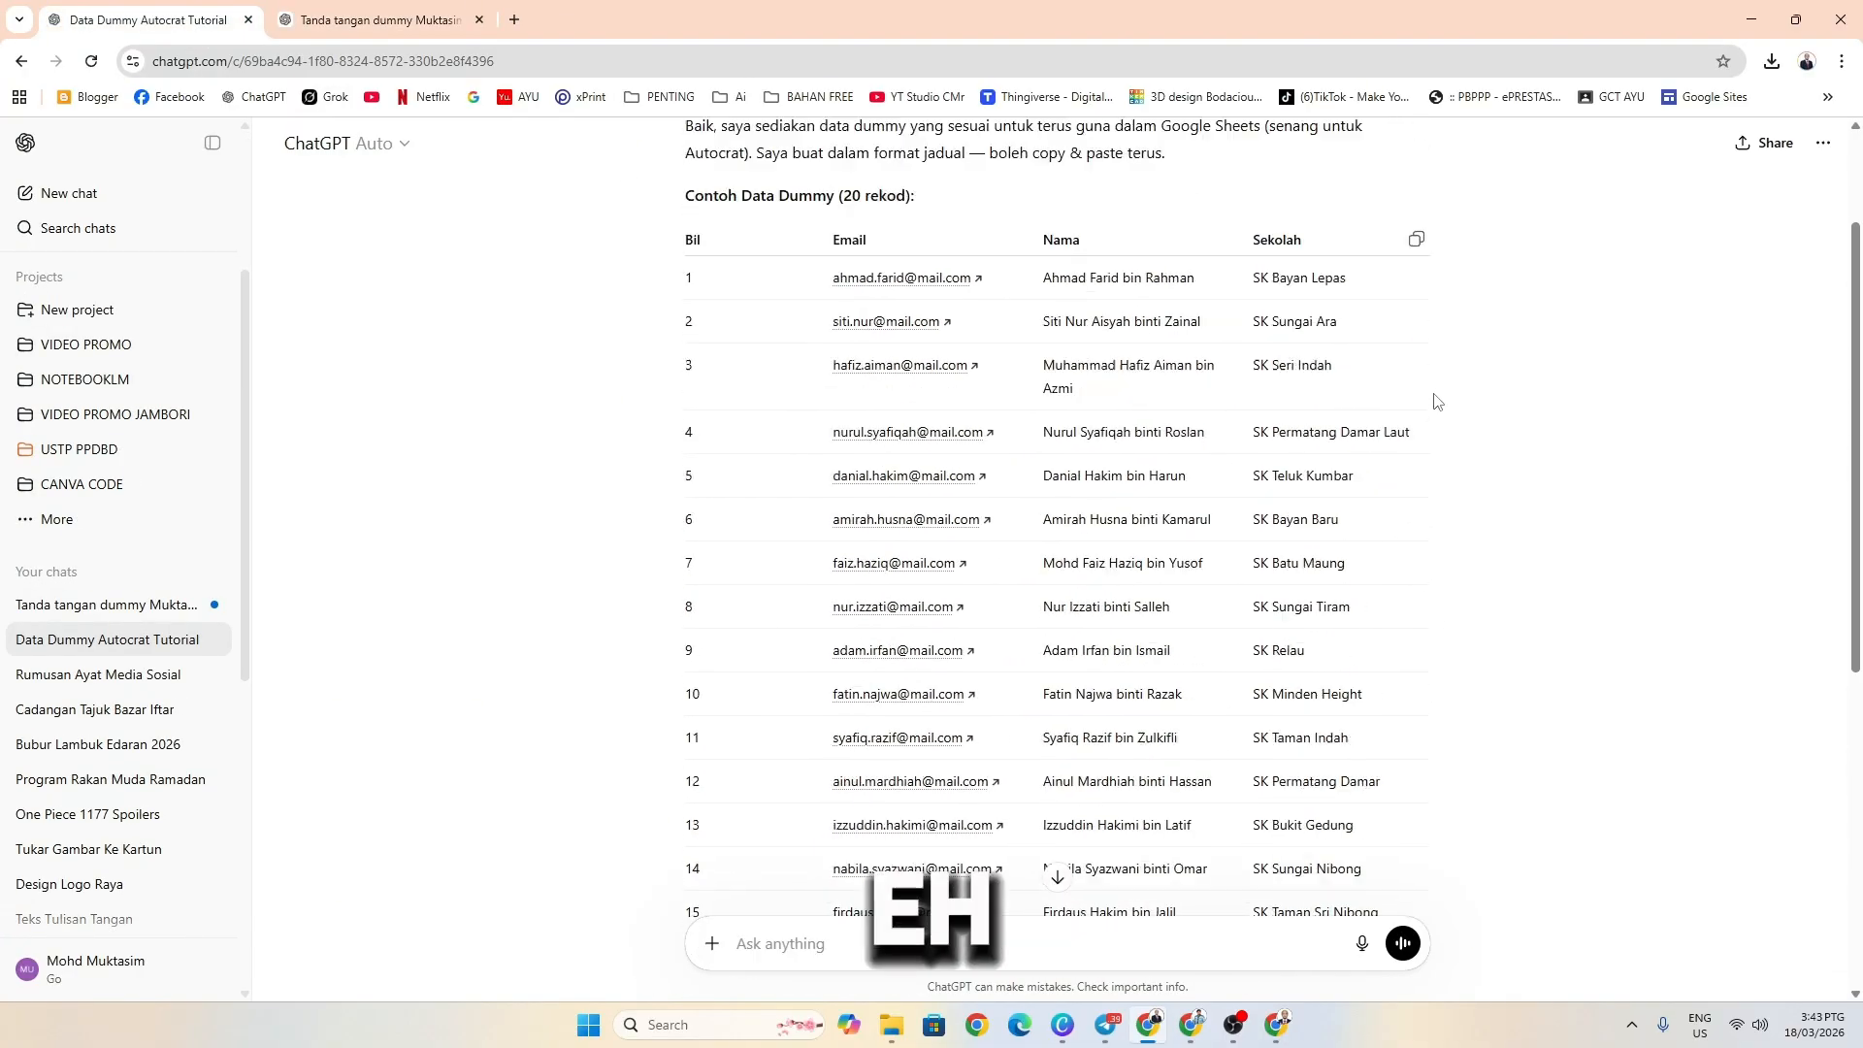
left_click(1417, 413)
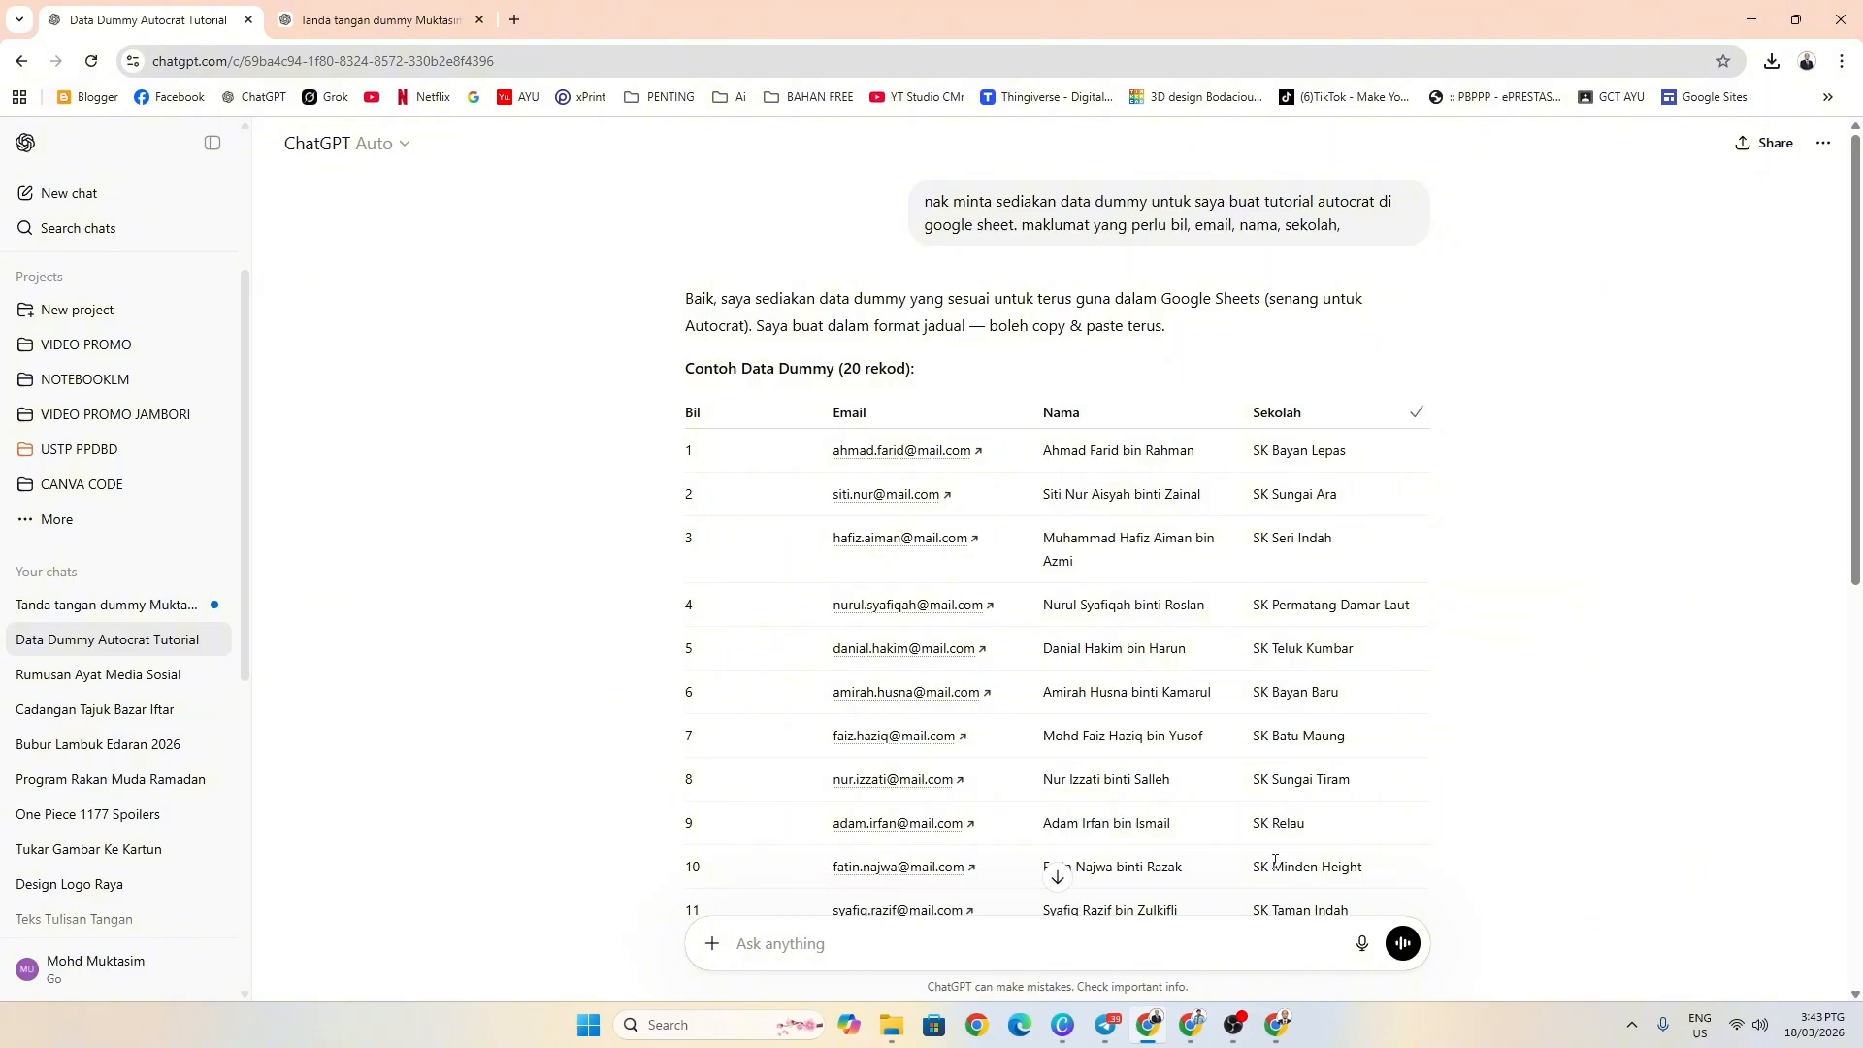
left_click(1277, 1025)
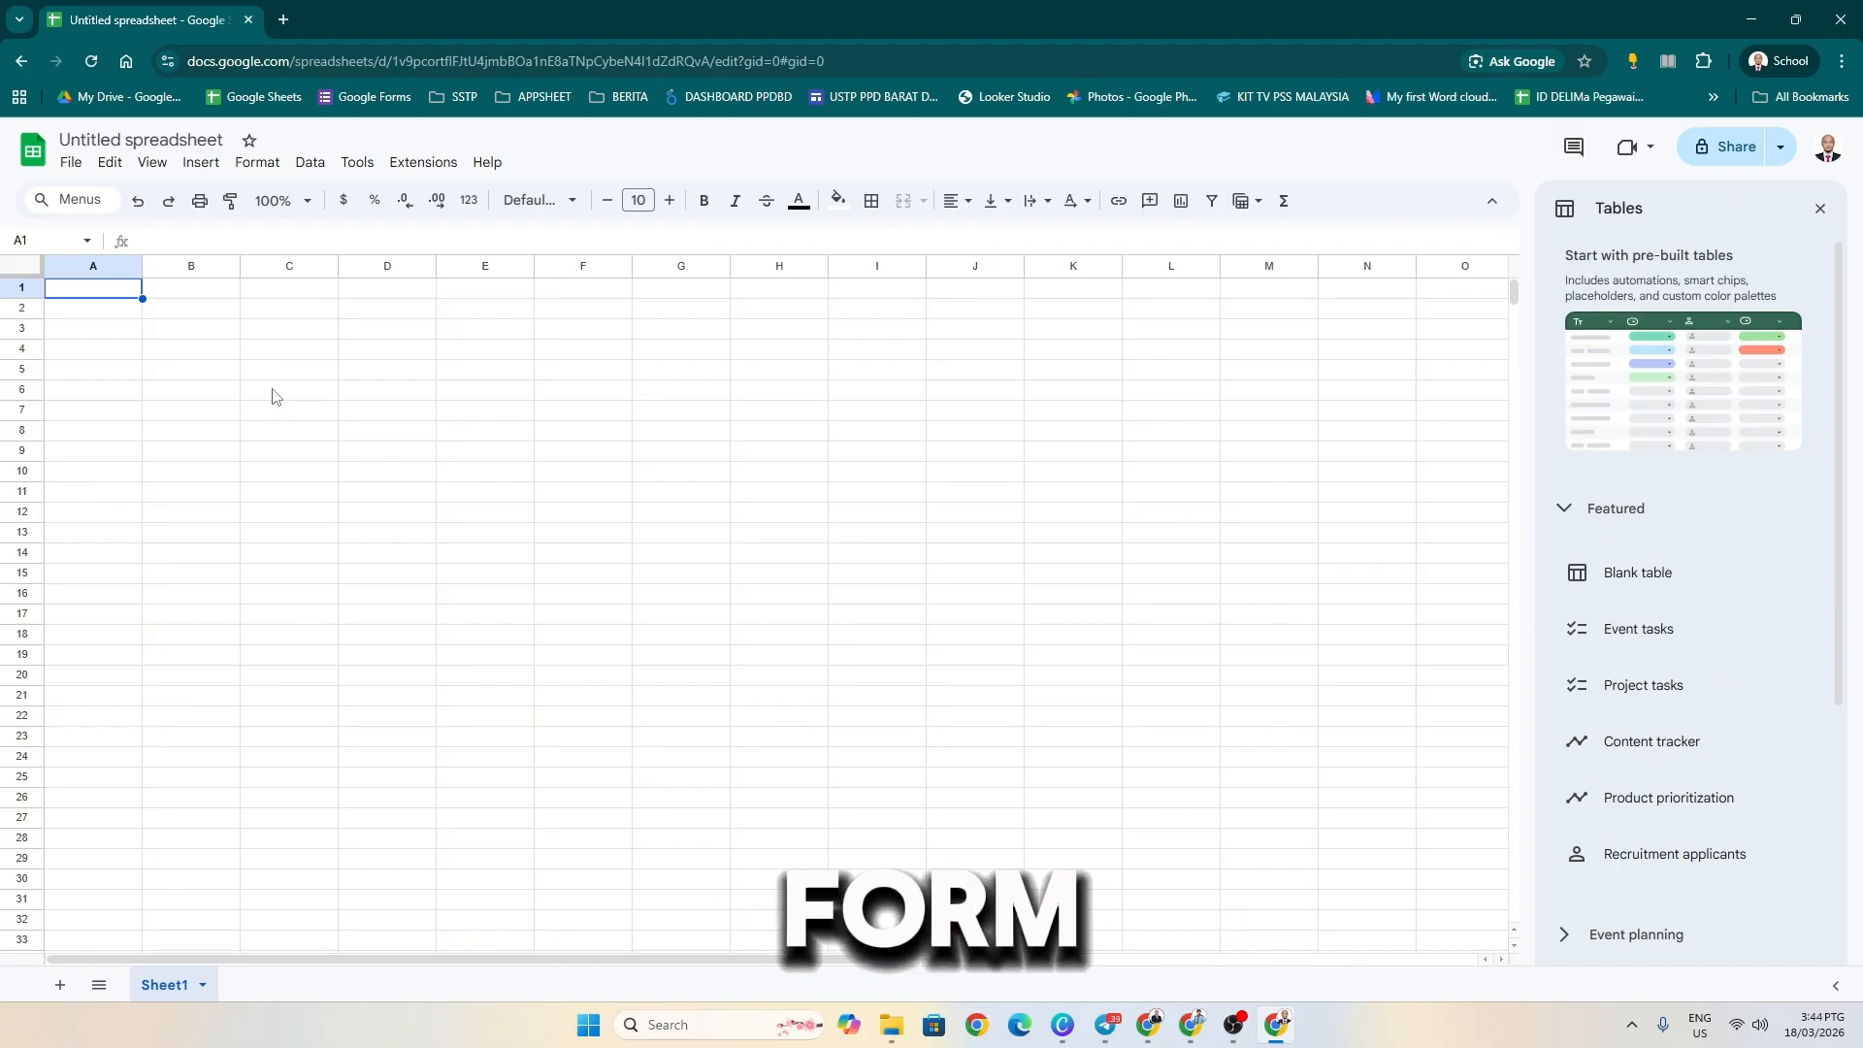
key("ctrl+v")
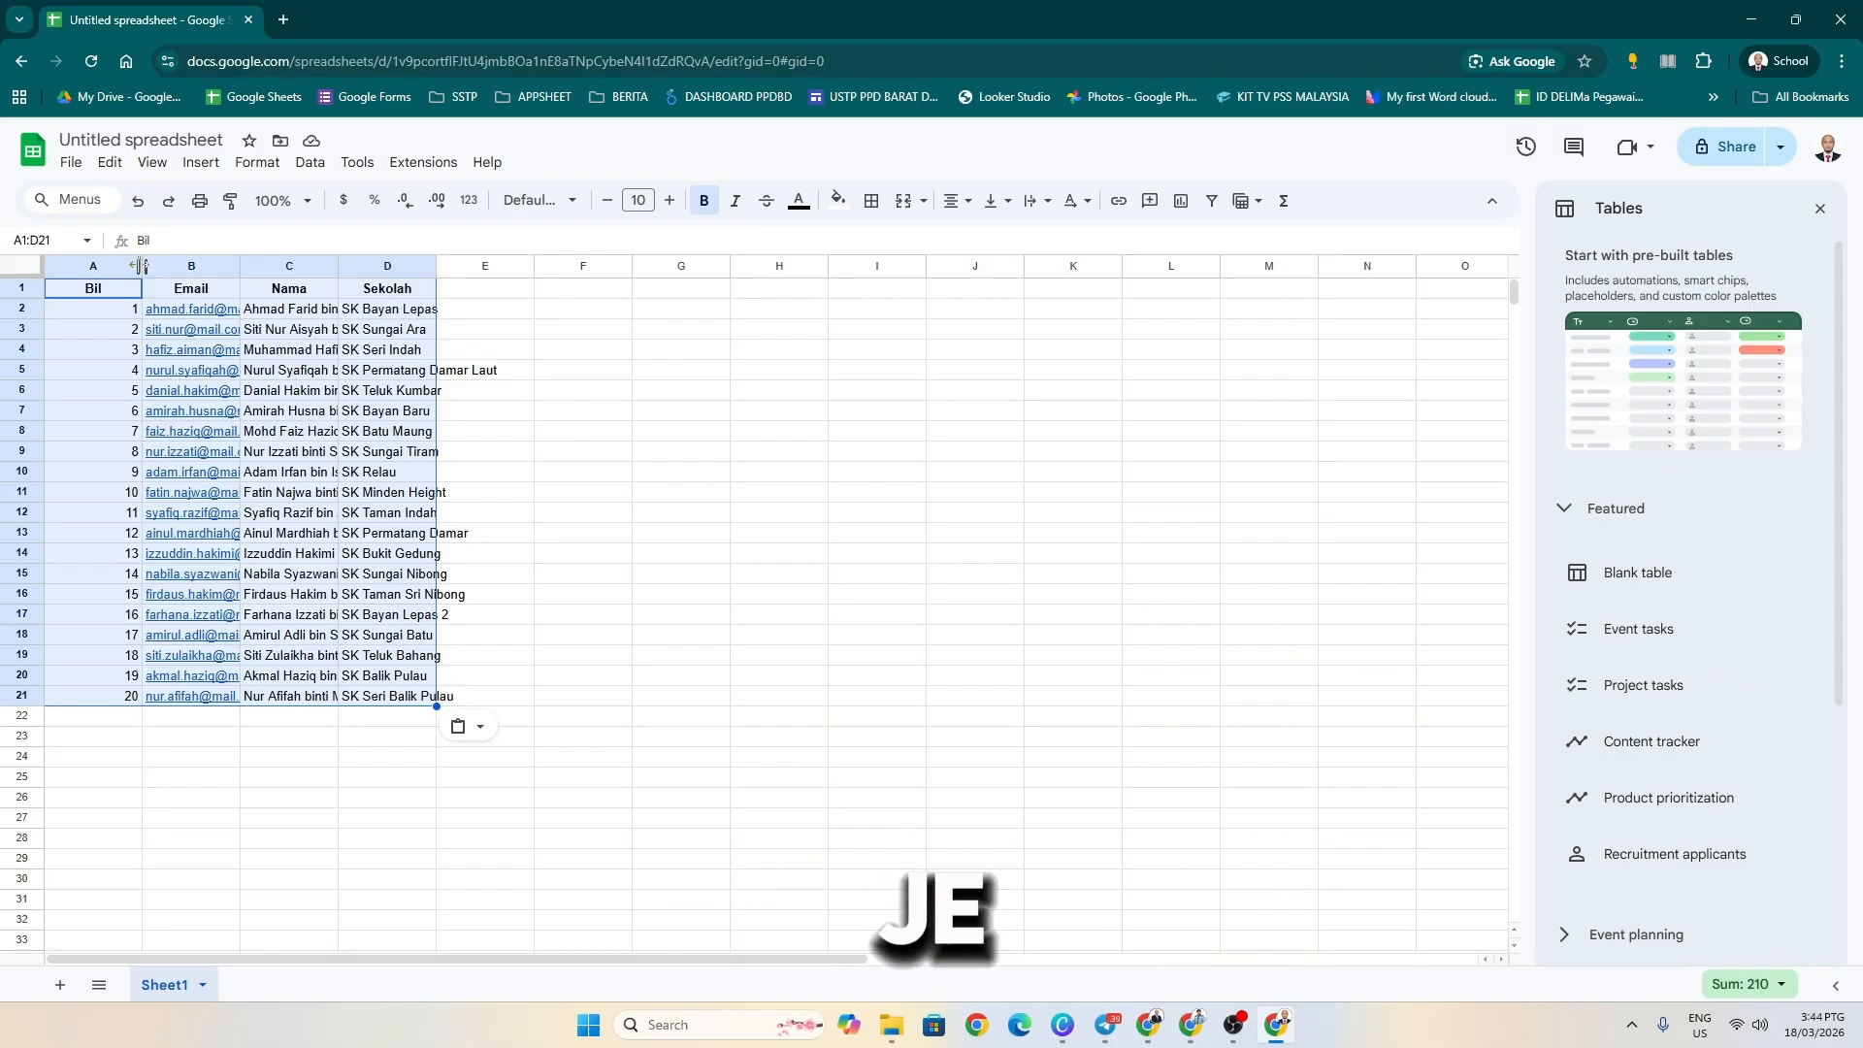
- Narrow the Bil column and fit the Email, Nama and Sekolah columns to their contents
left_click_drag(142, 265, 110, 265)
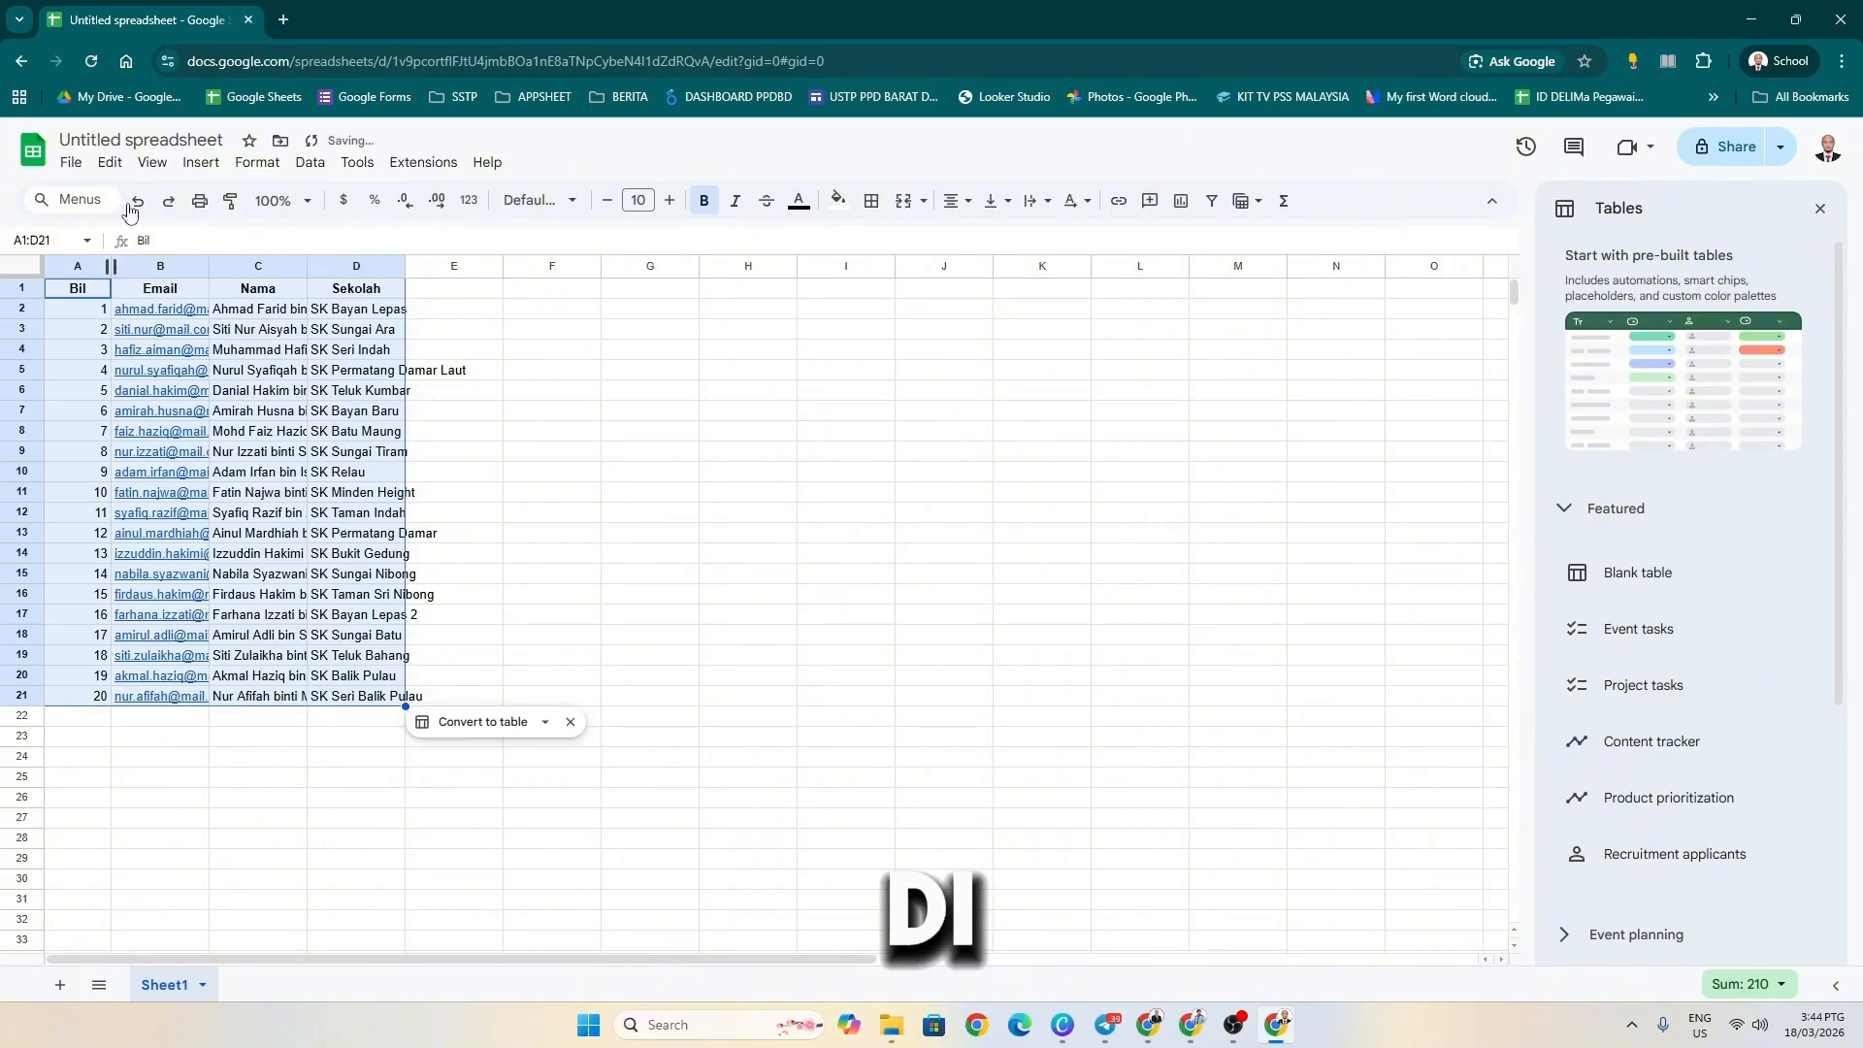
left_click(146, 139)
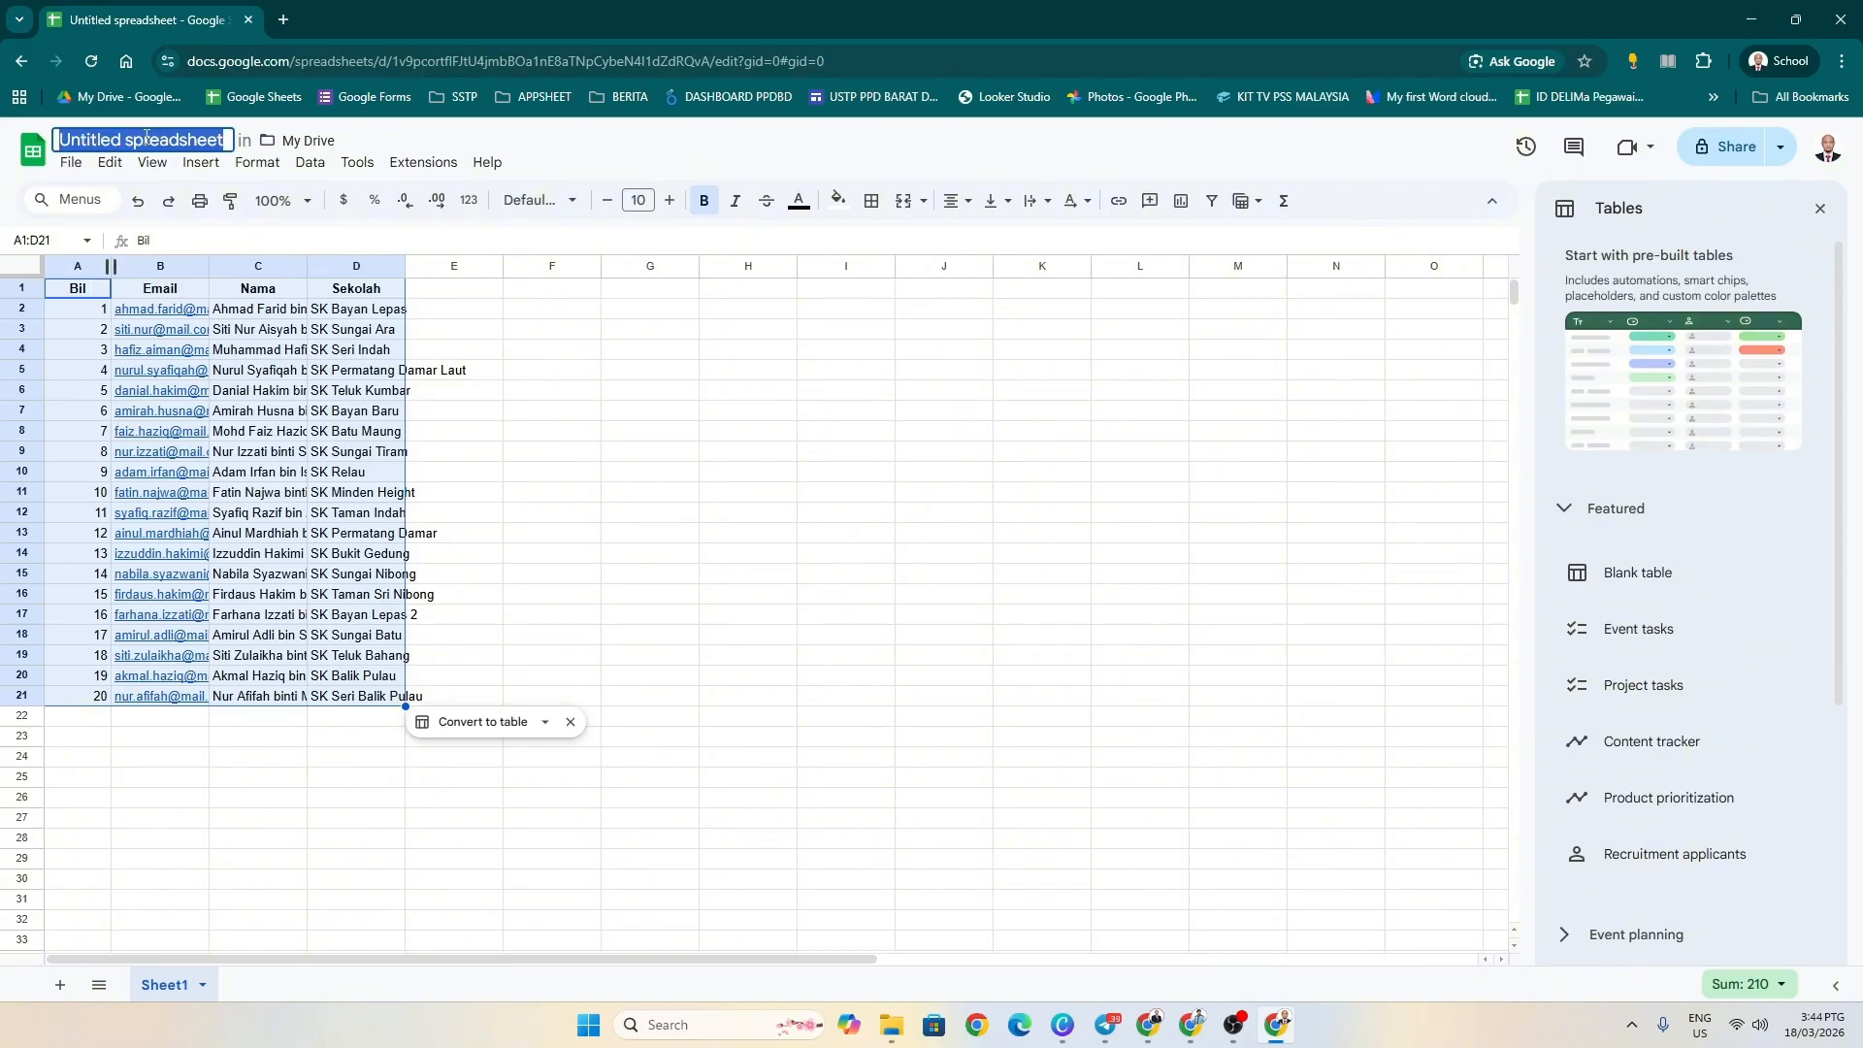
double_click(208, 266)
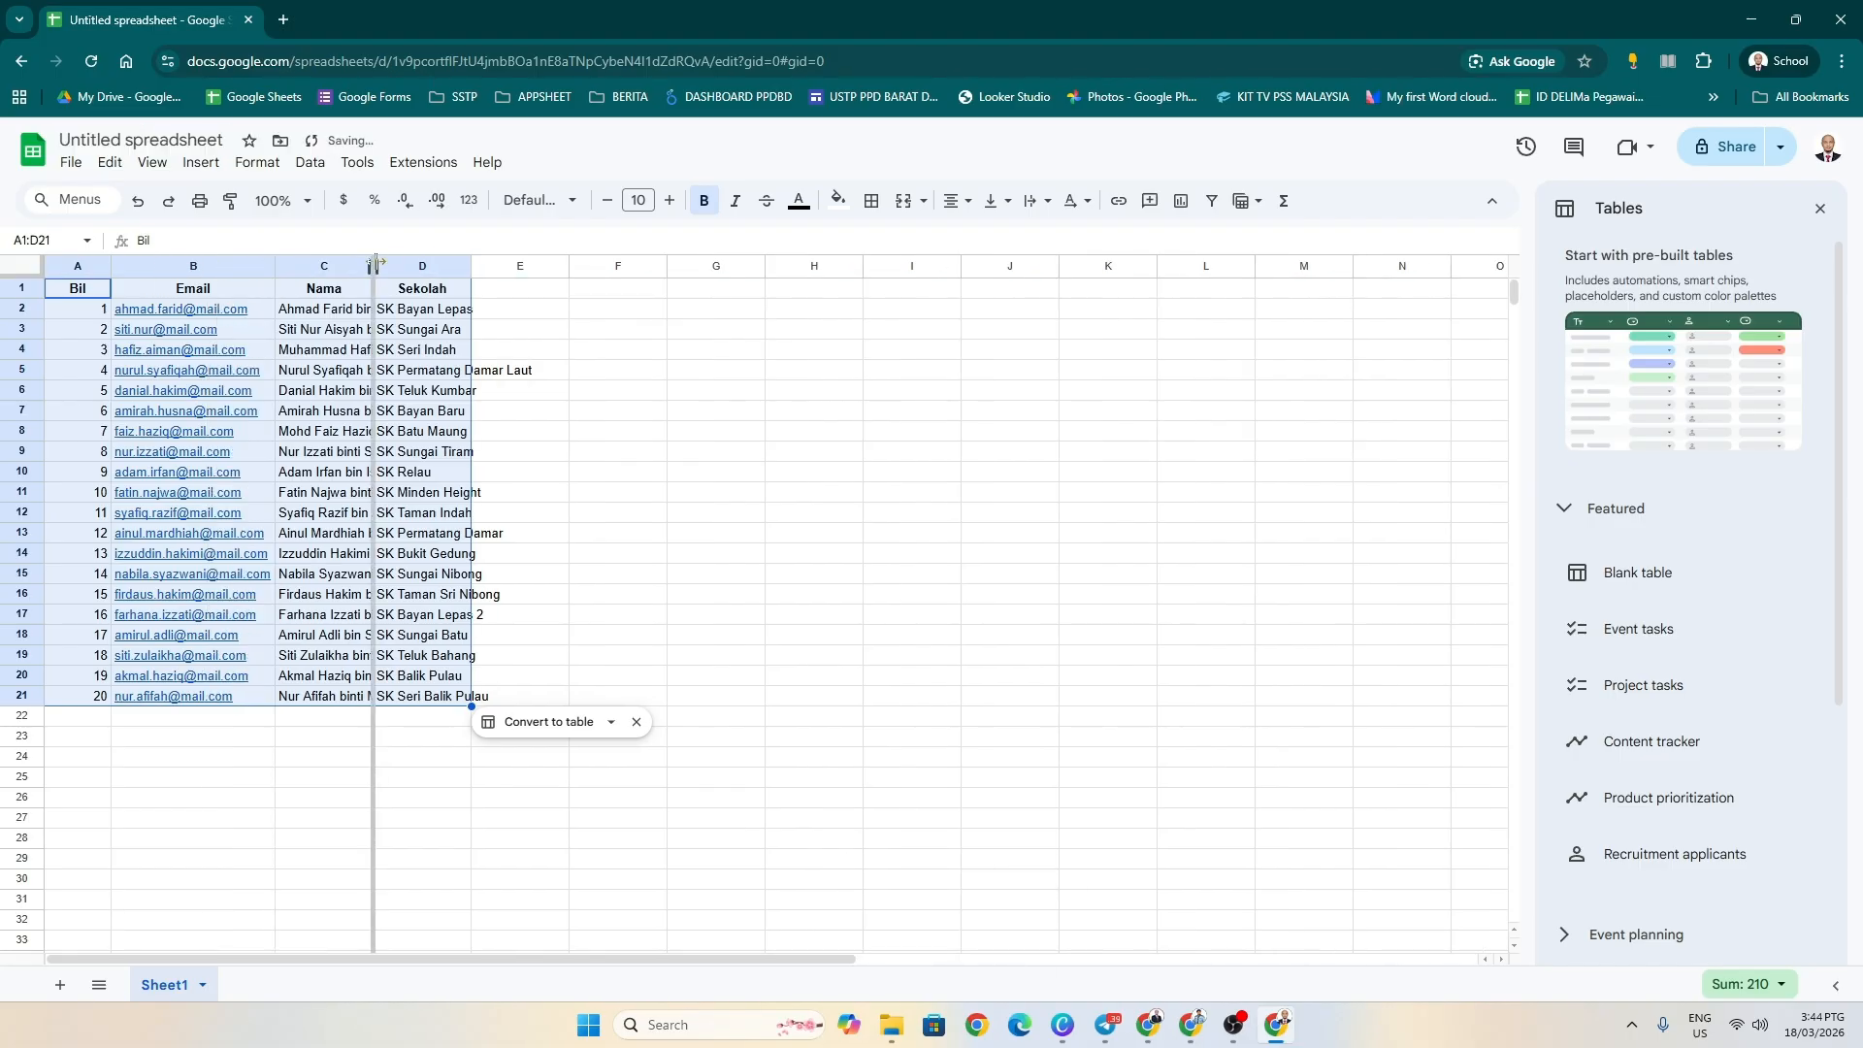
double_click(375, 264)
double_click(575, 266)
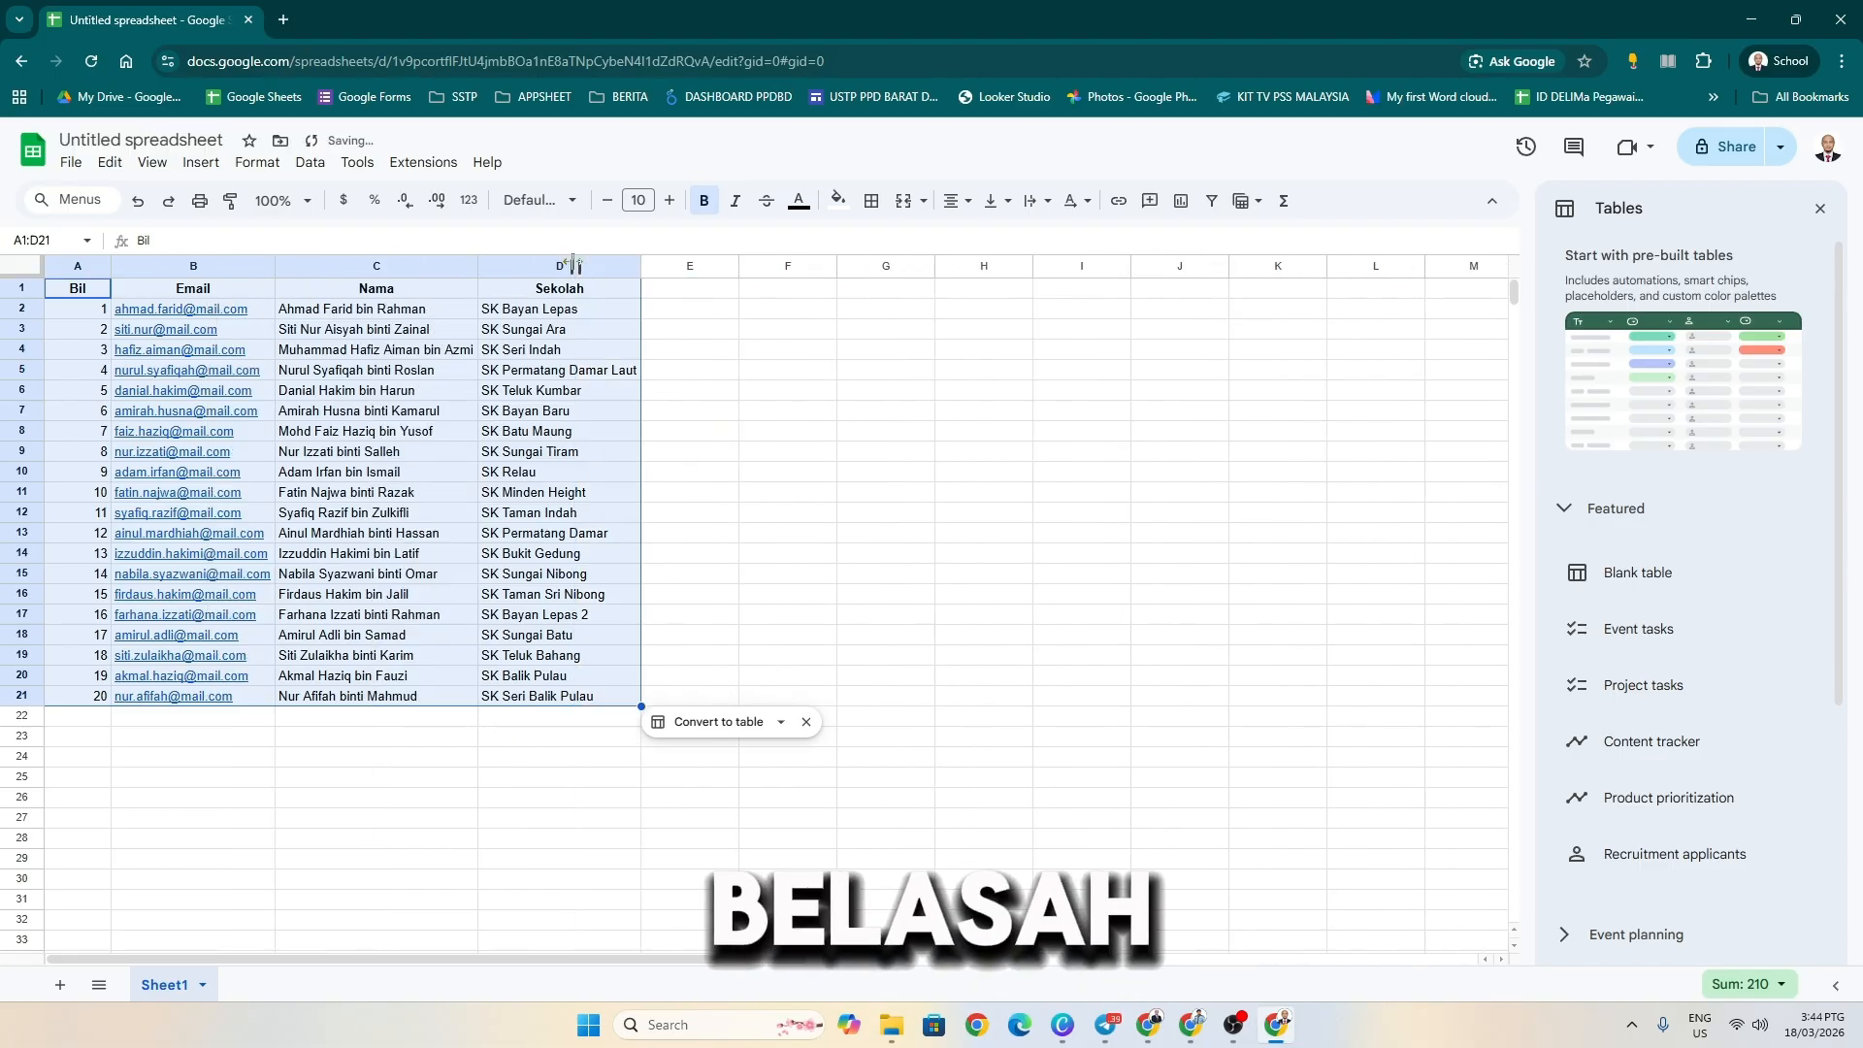
left_click(879, 497)
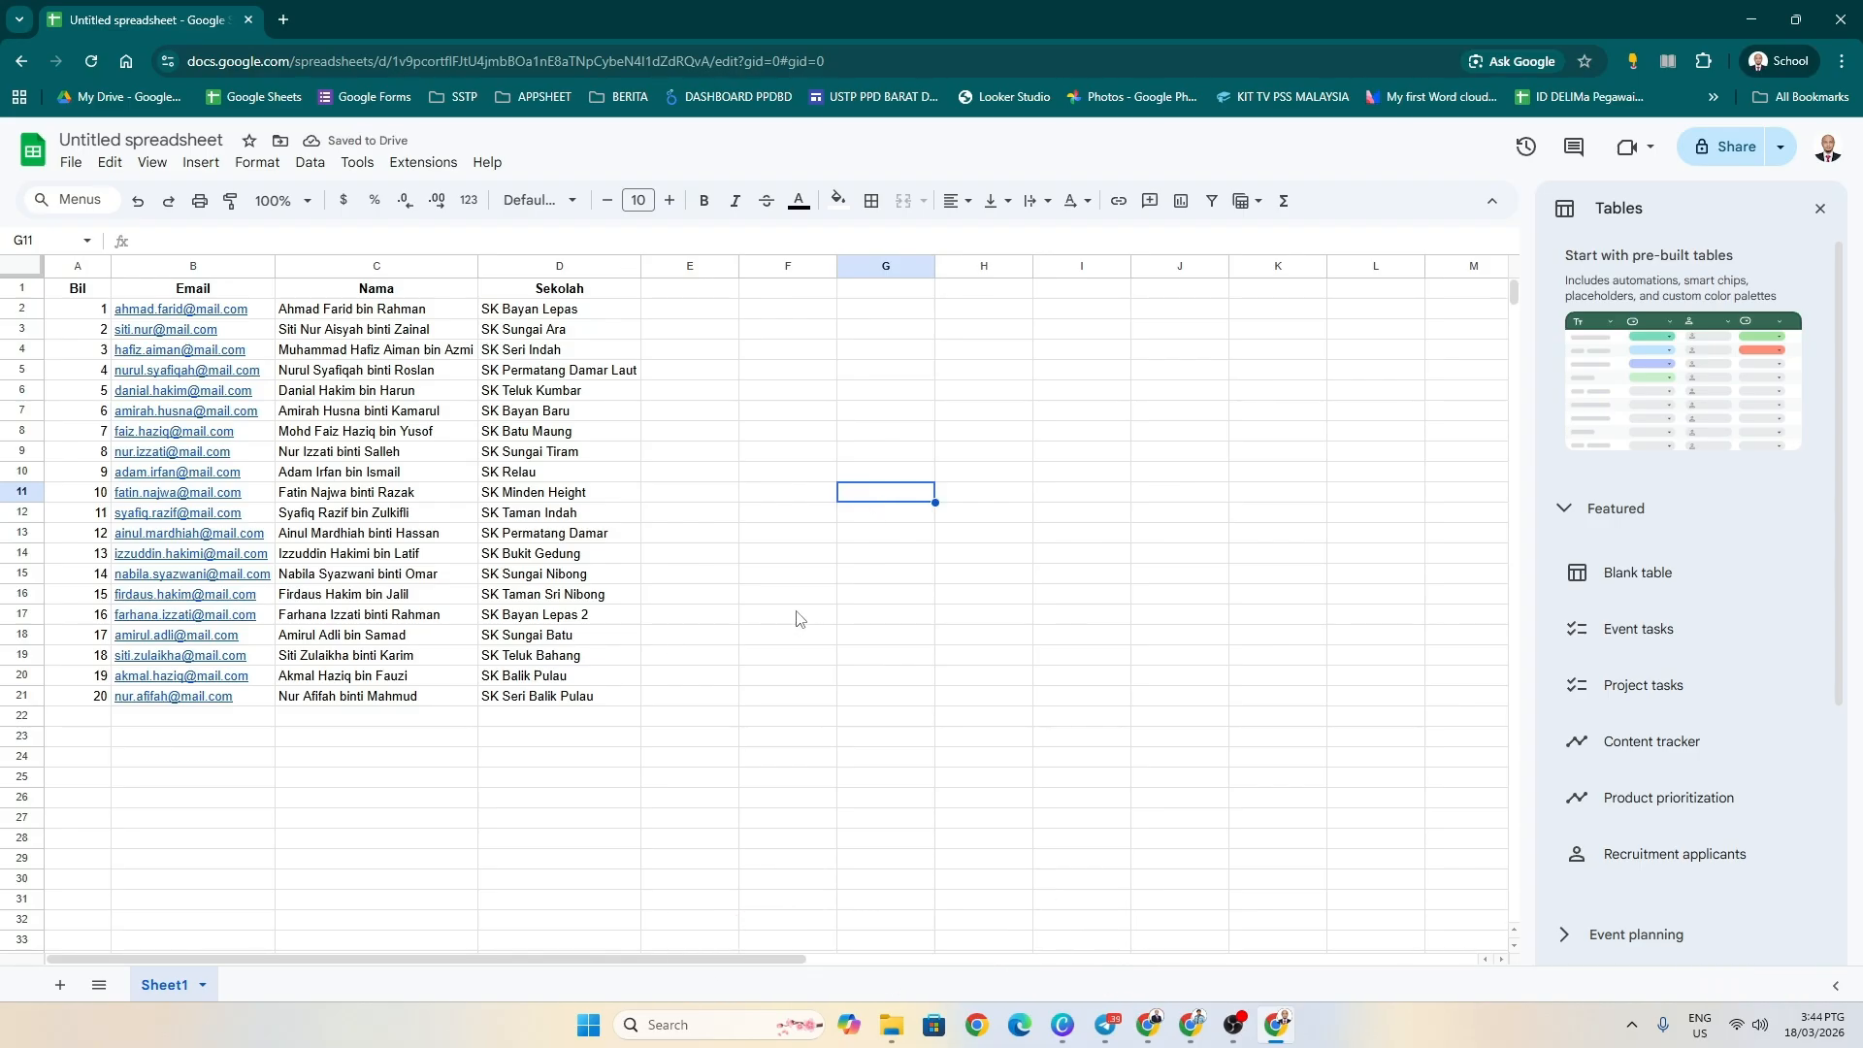
- Open Google Drive in a new browser tab, go to the 2026 folder inside the red PPDBD folder, and show it as a list
left_click(289, 26)
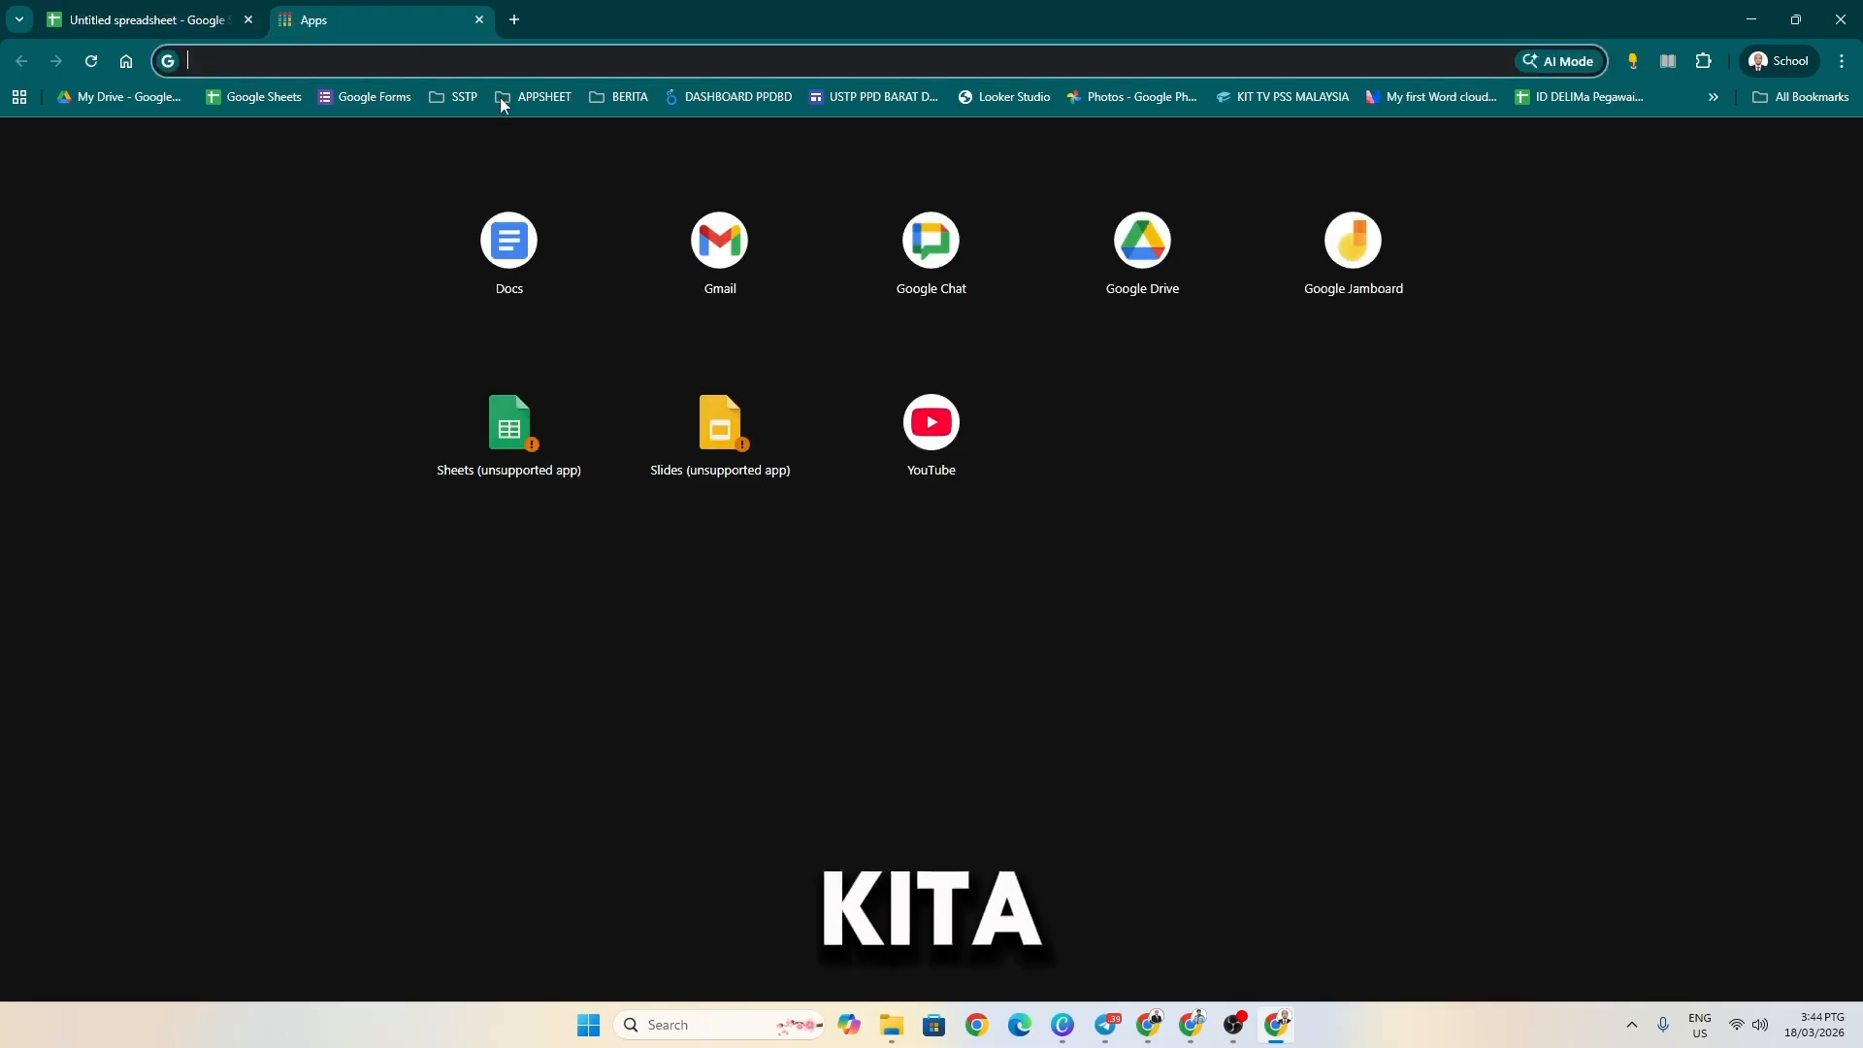
left_click(1152, 255)
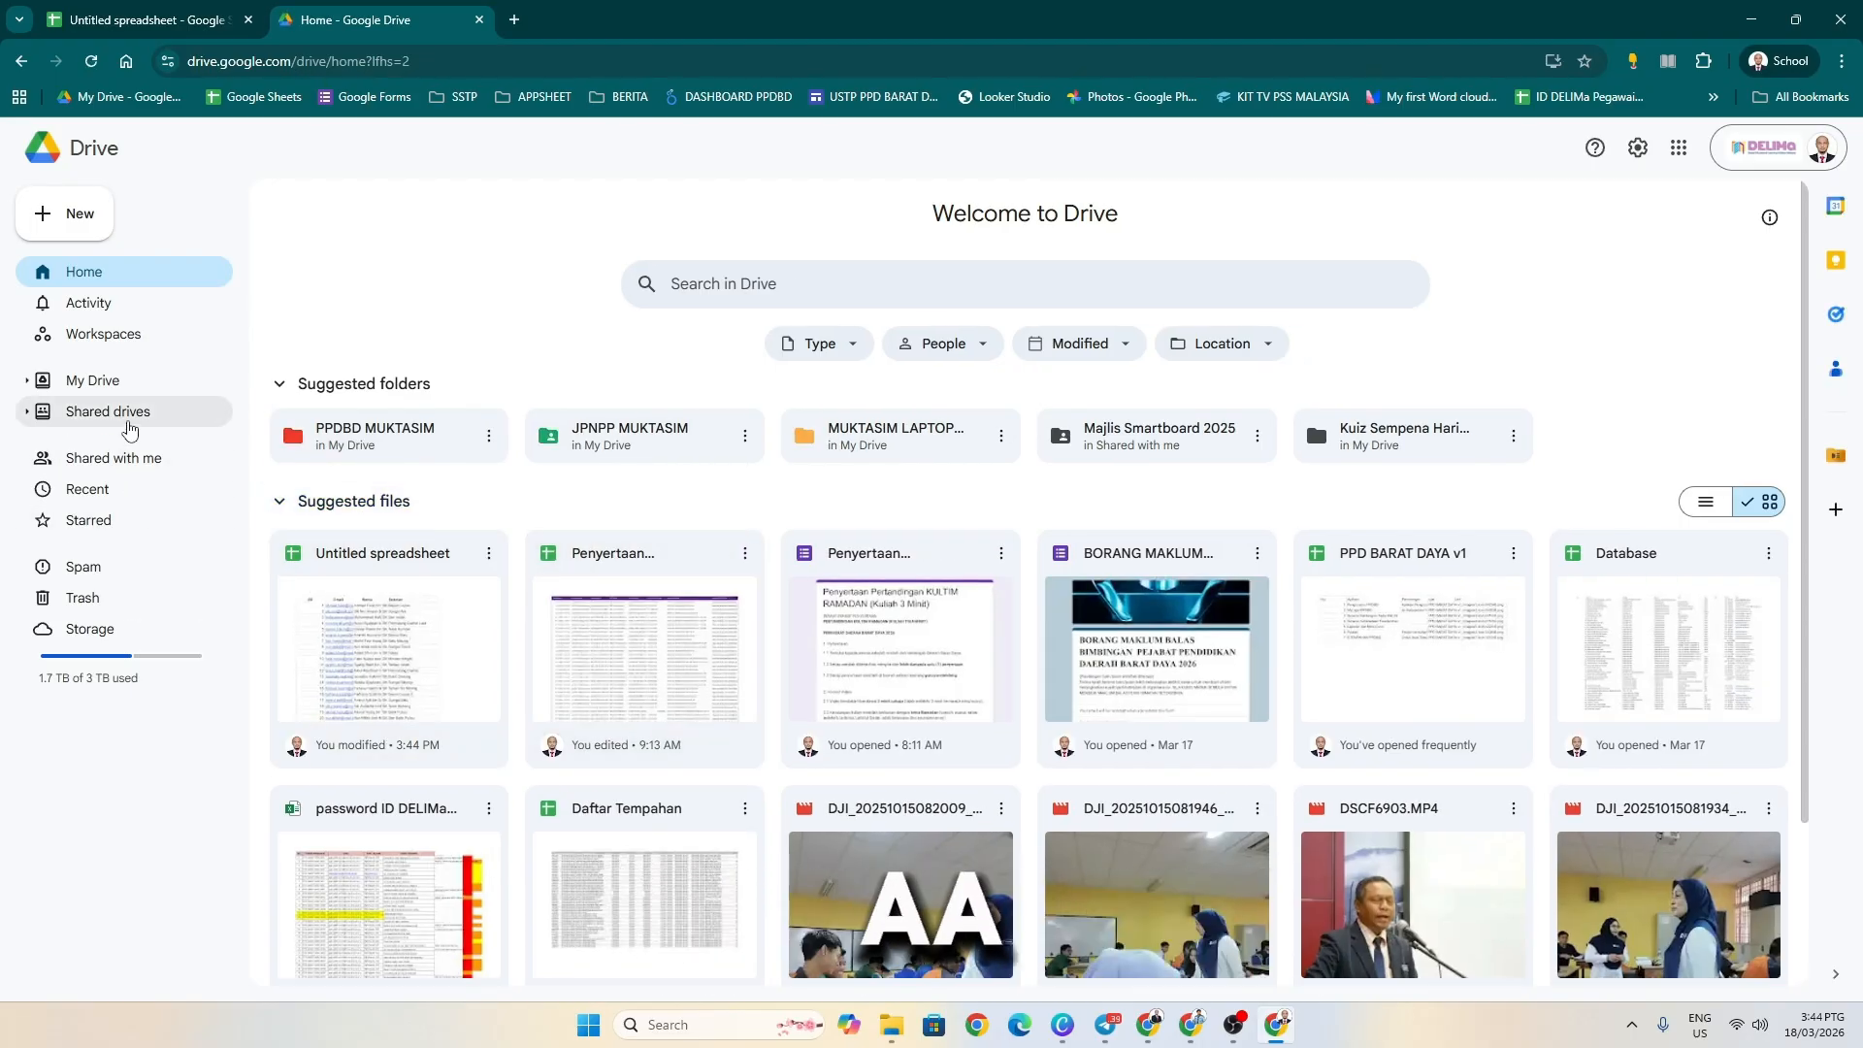
left_click(125, 389)
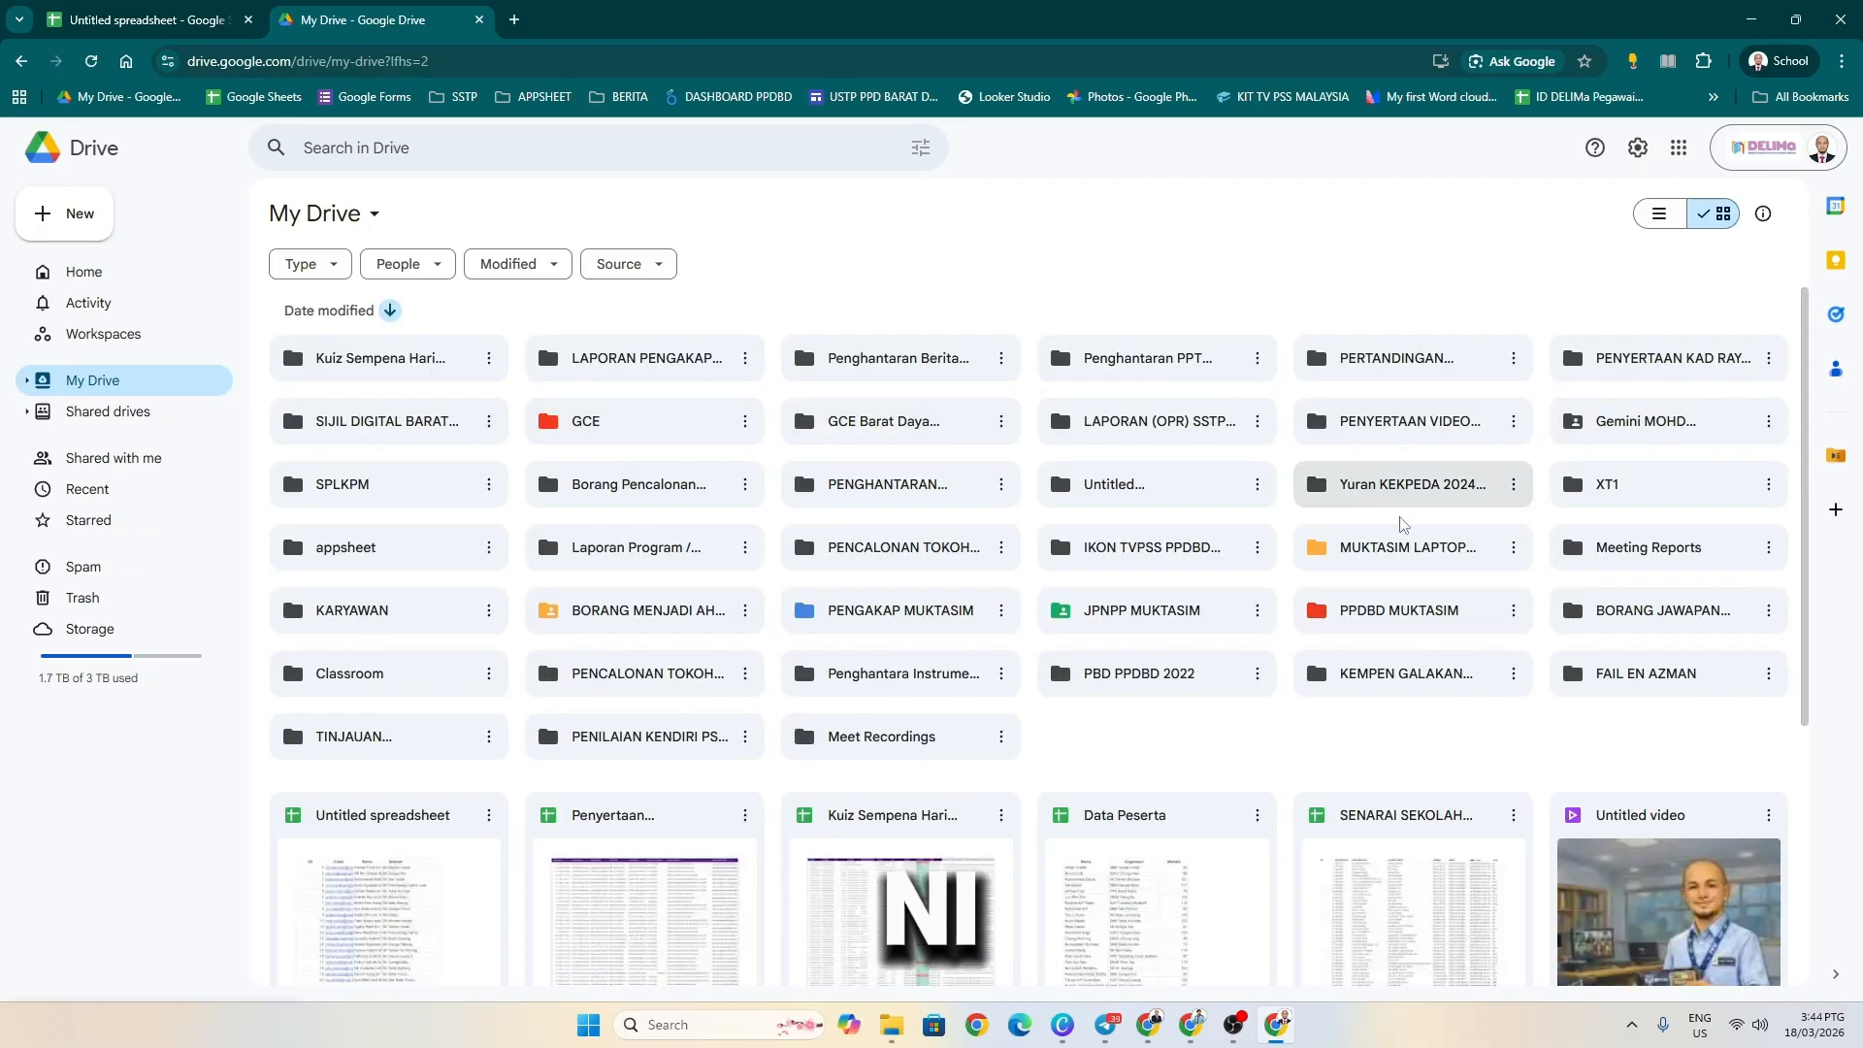
double_click(1398, 610)
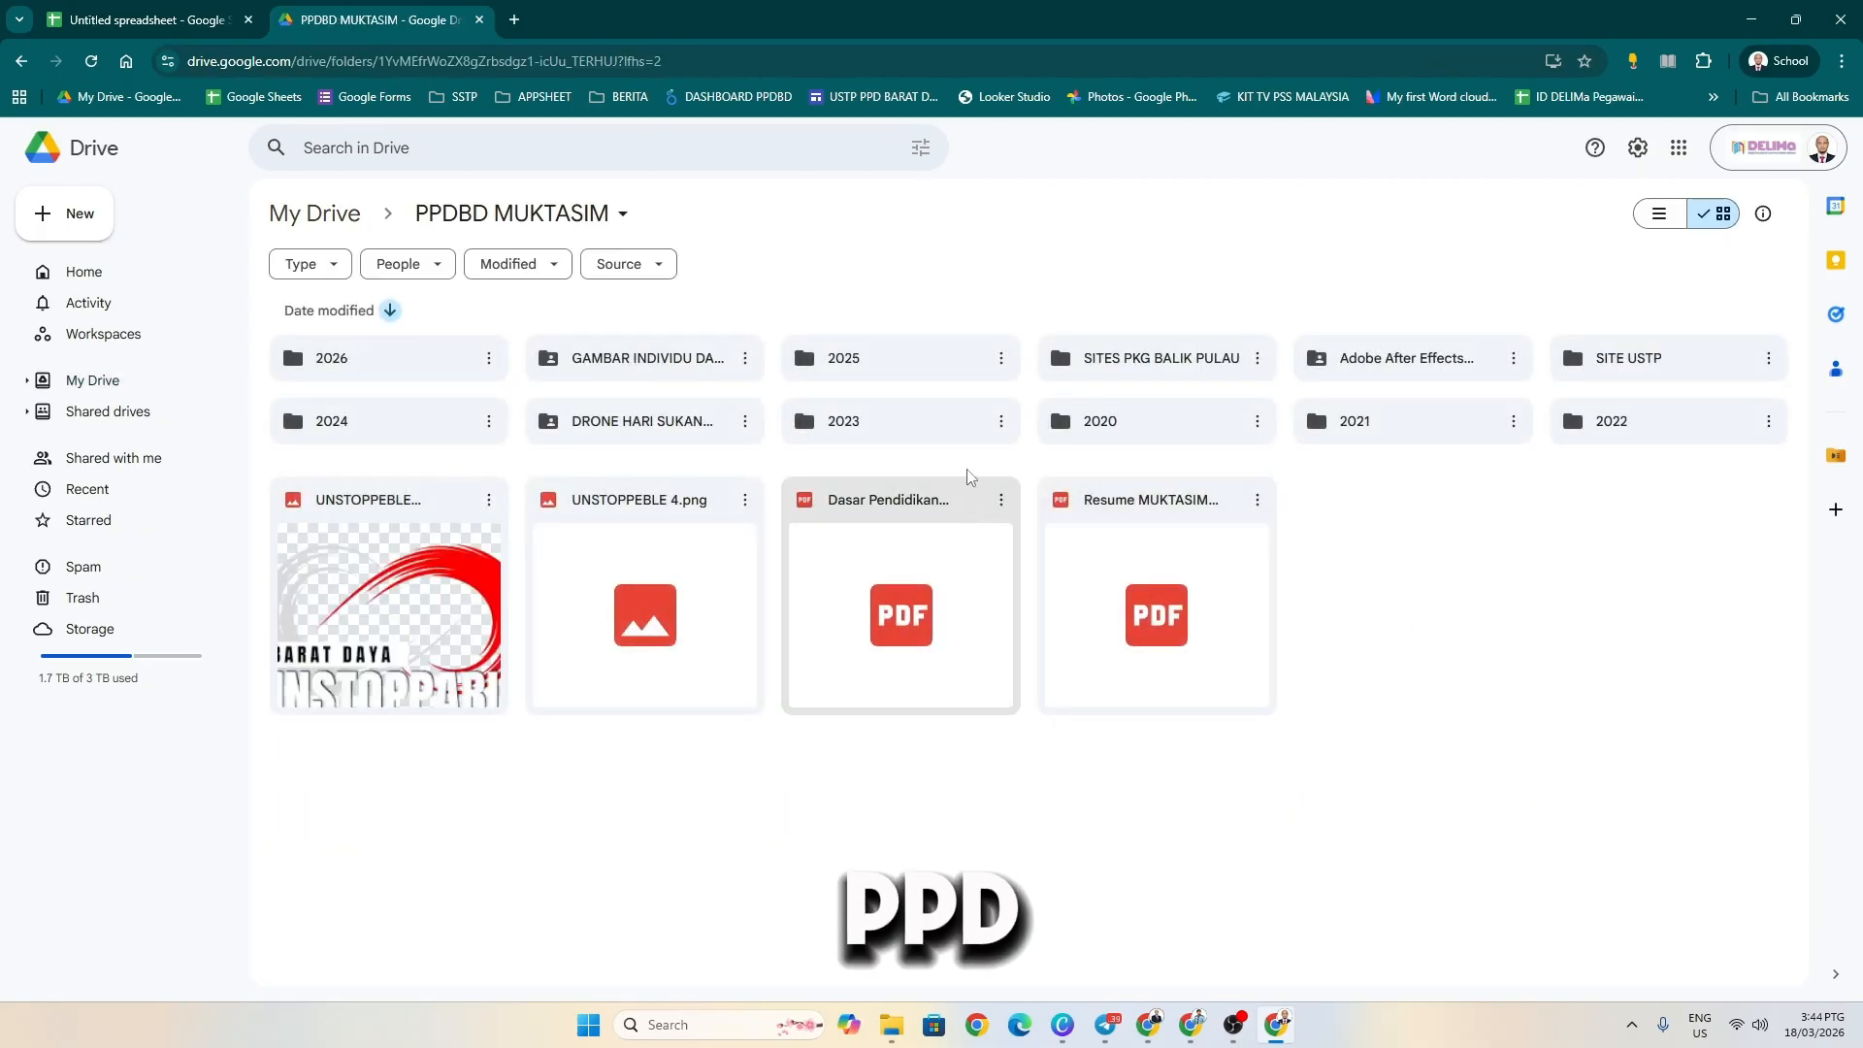
double_click(418, 374)
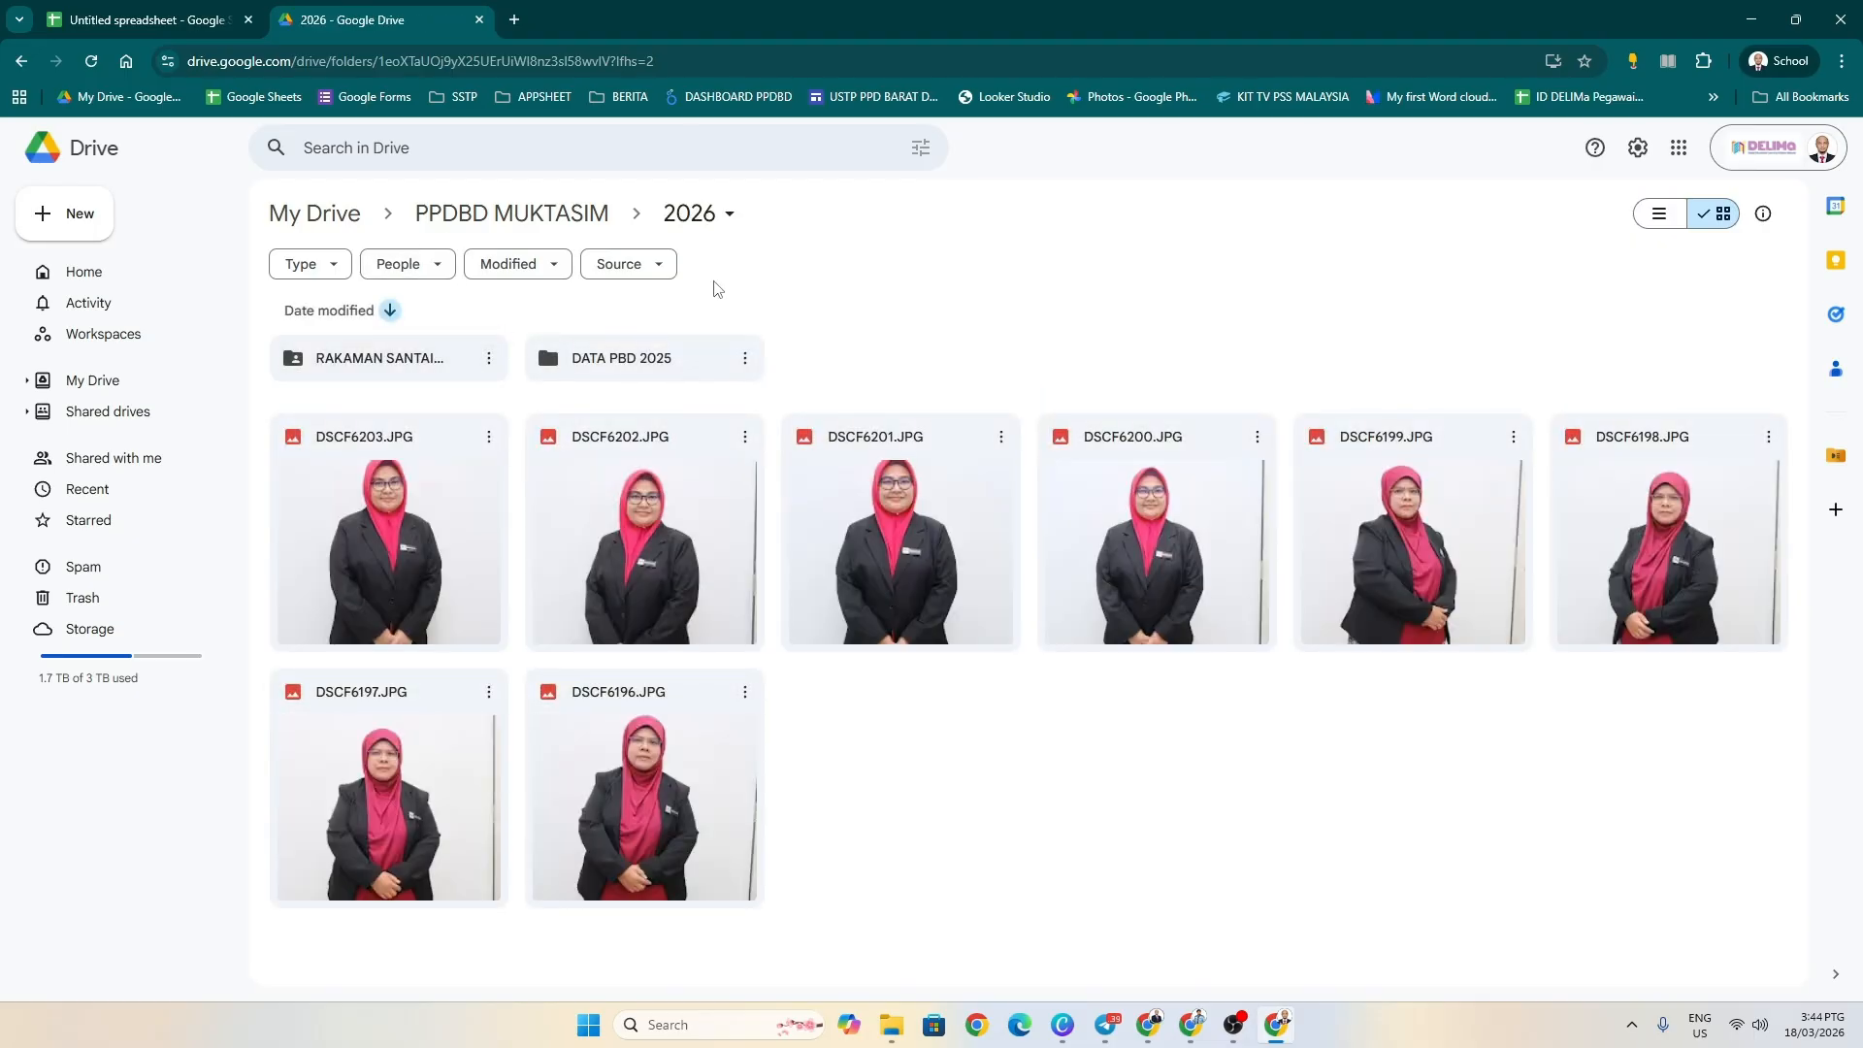
left_click(1666, 218)
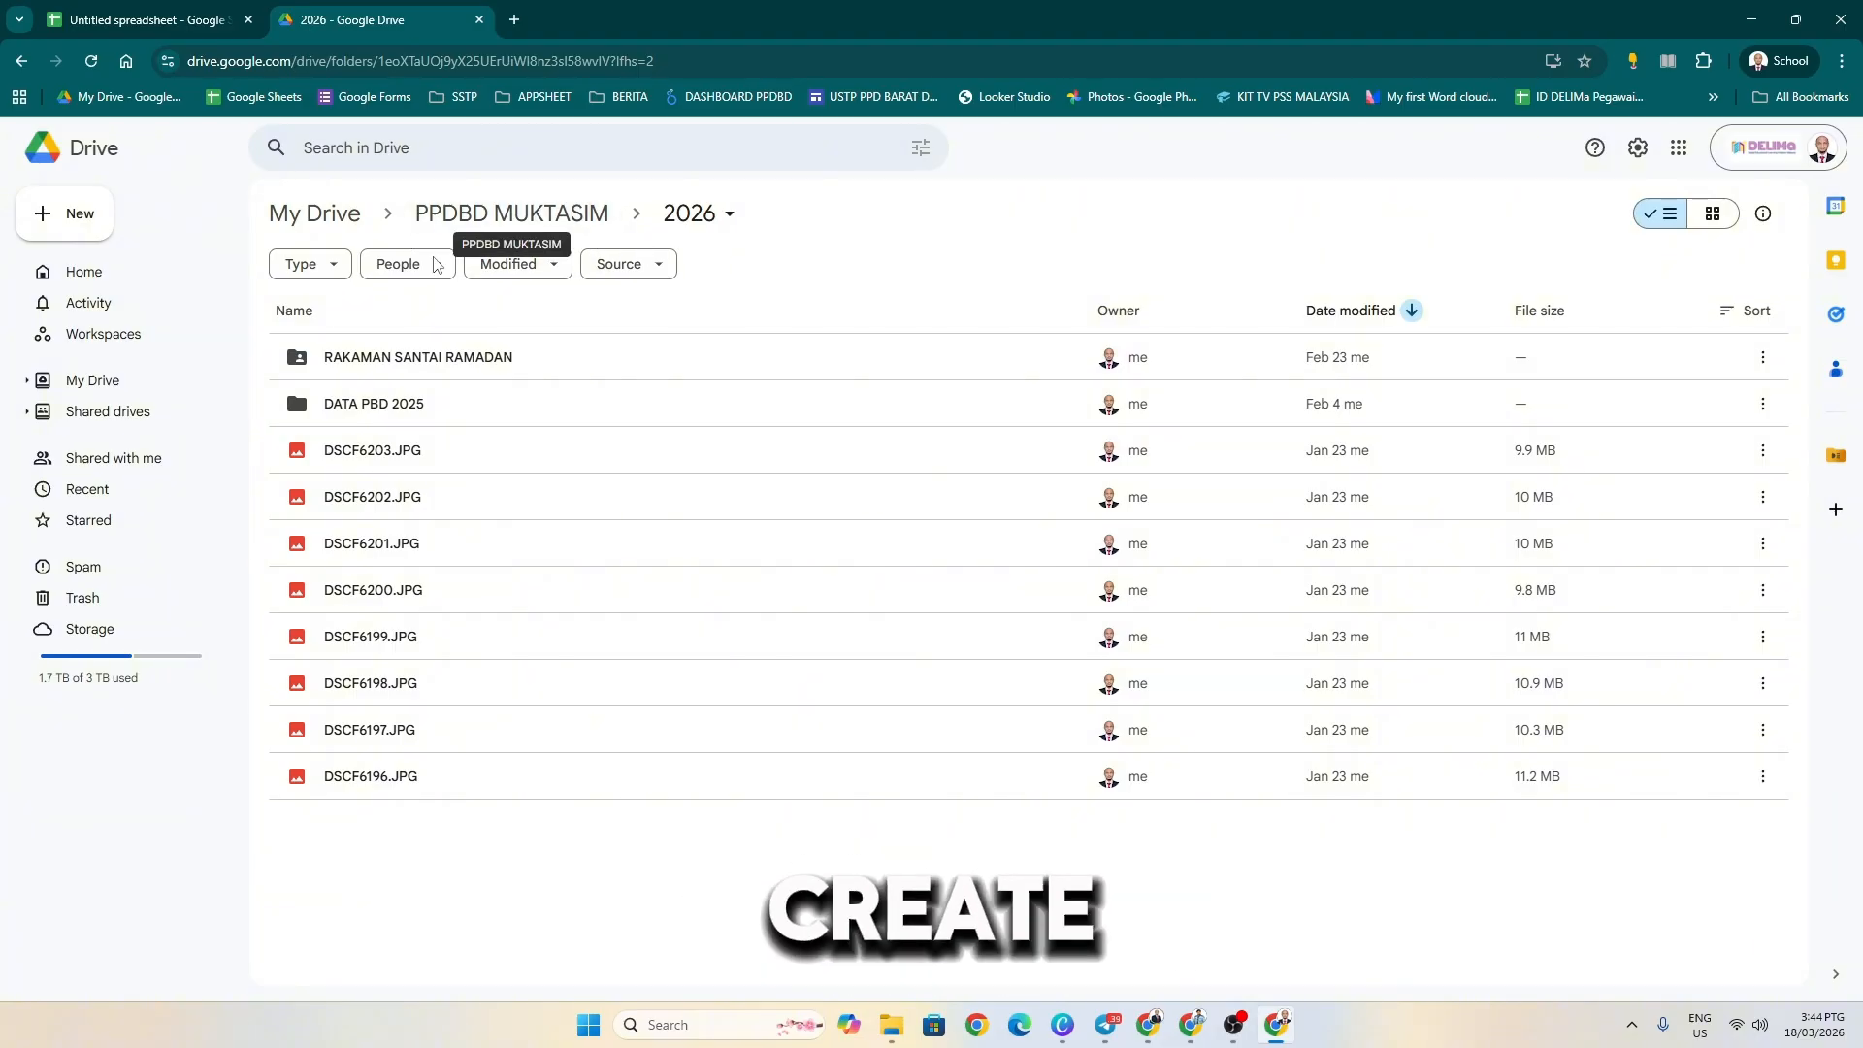
- Create a folder named SIJIL DIGITAL 2026 inside the 2026 folder and open it
left_click(75, 213)
left_click(145, 213)
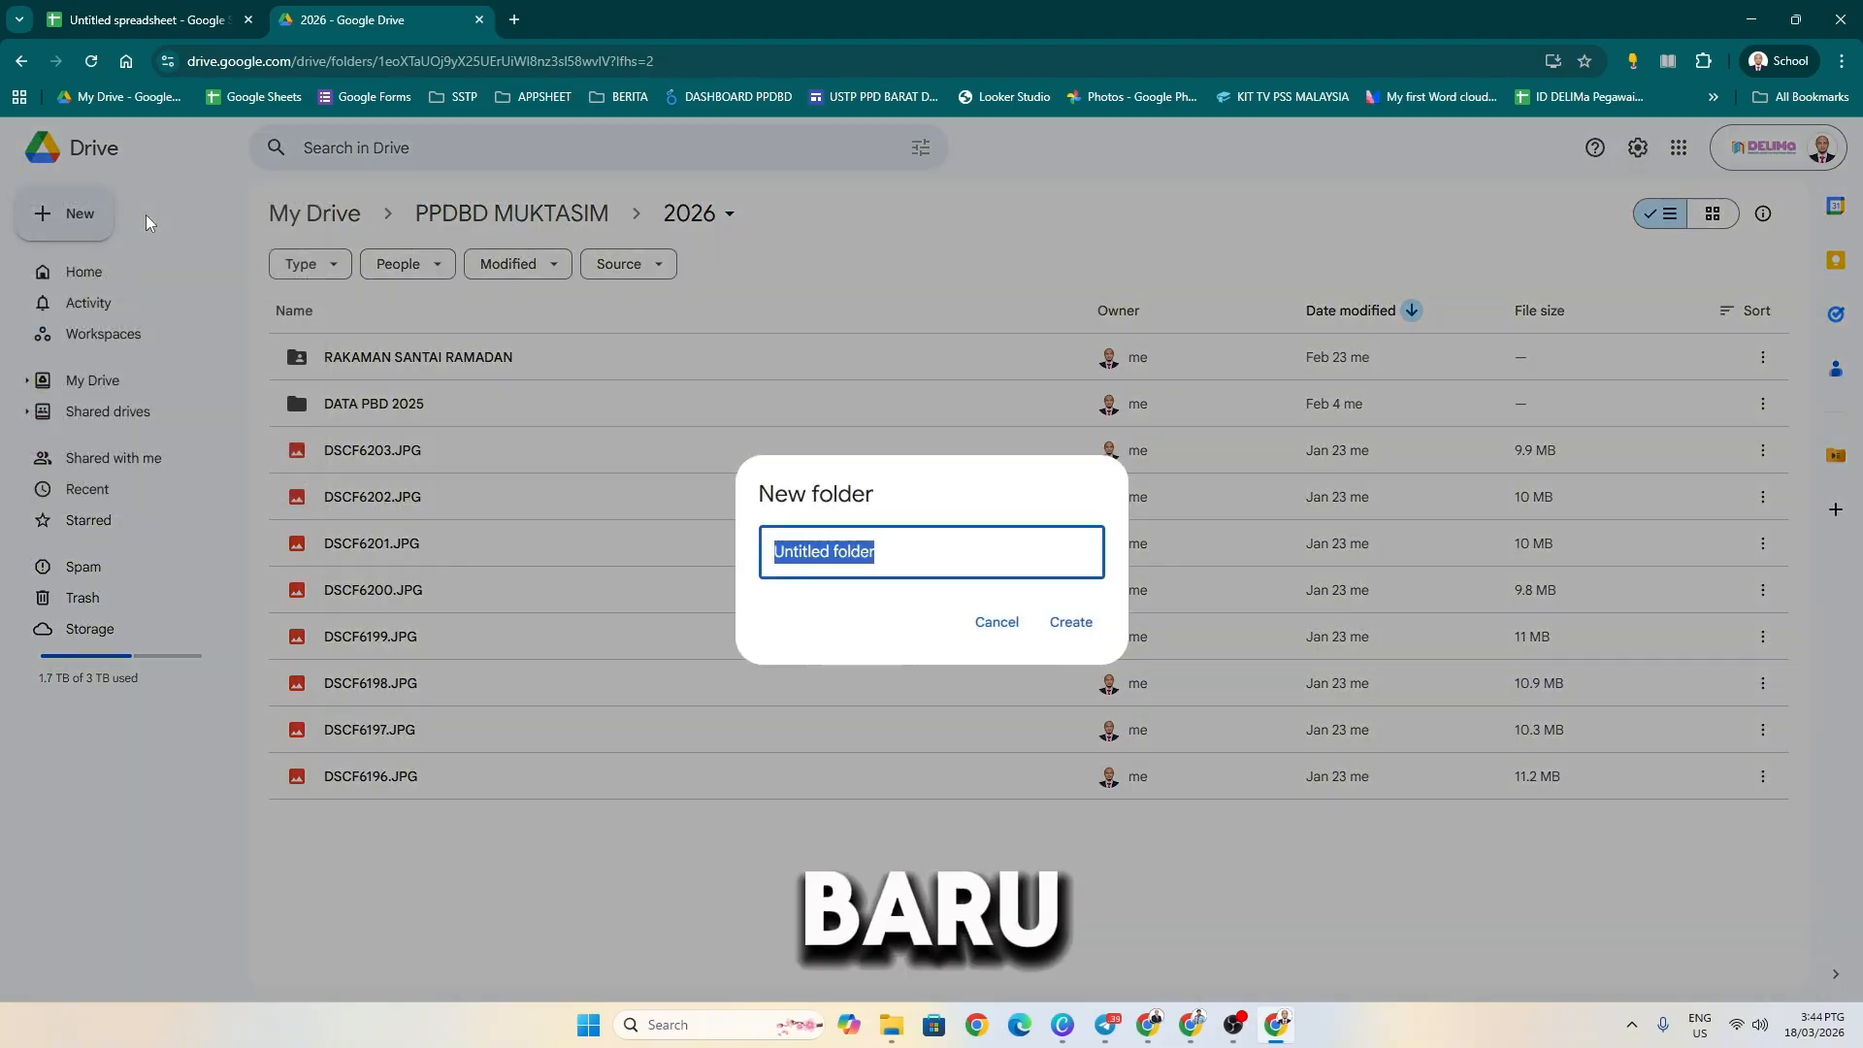
type("SIJIL")
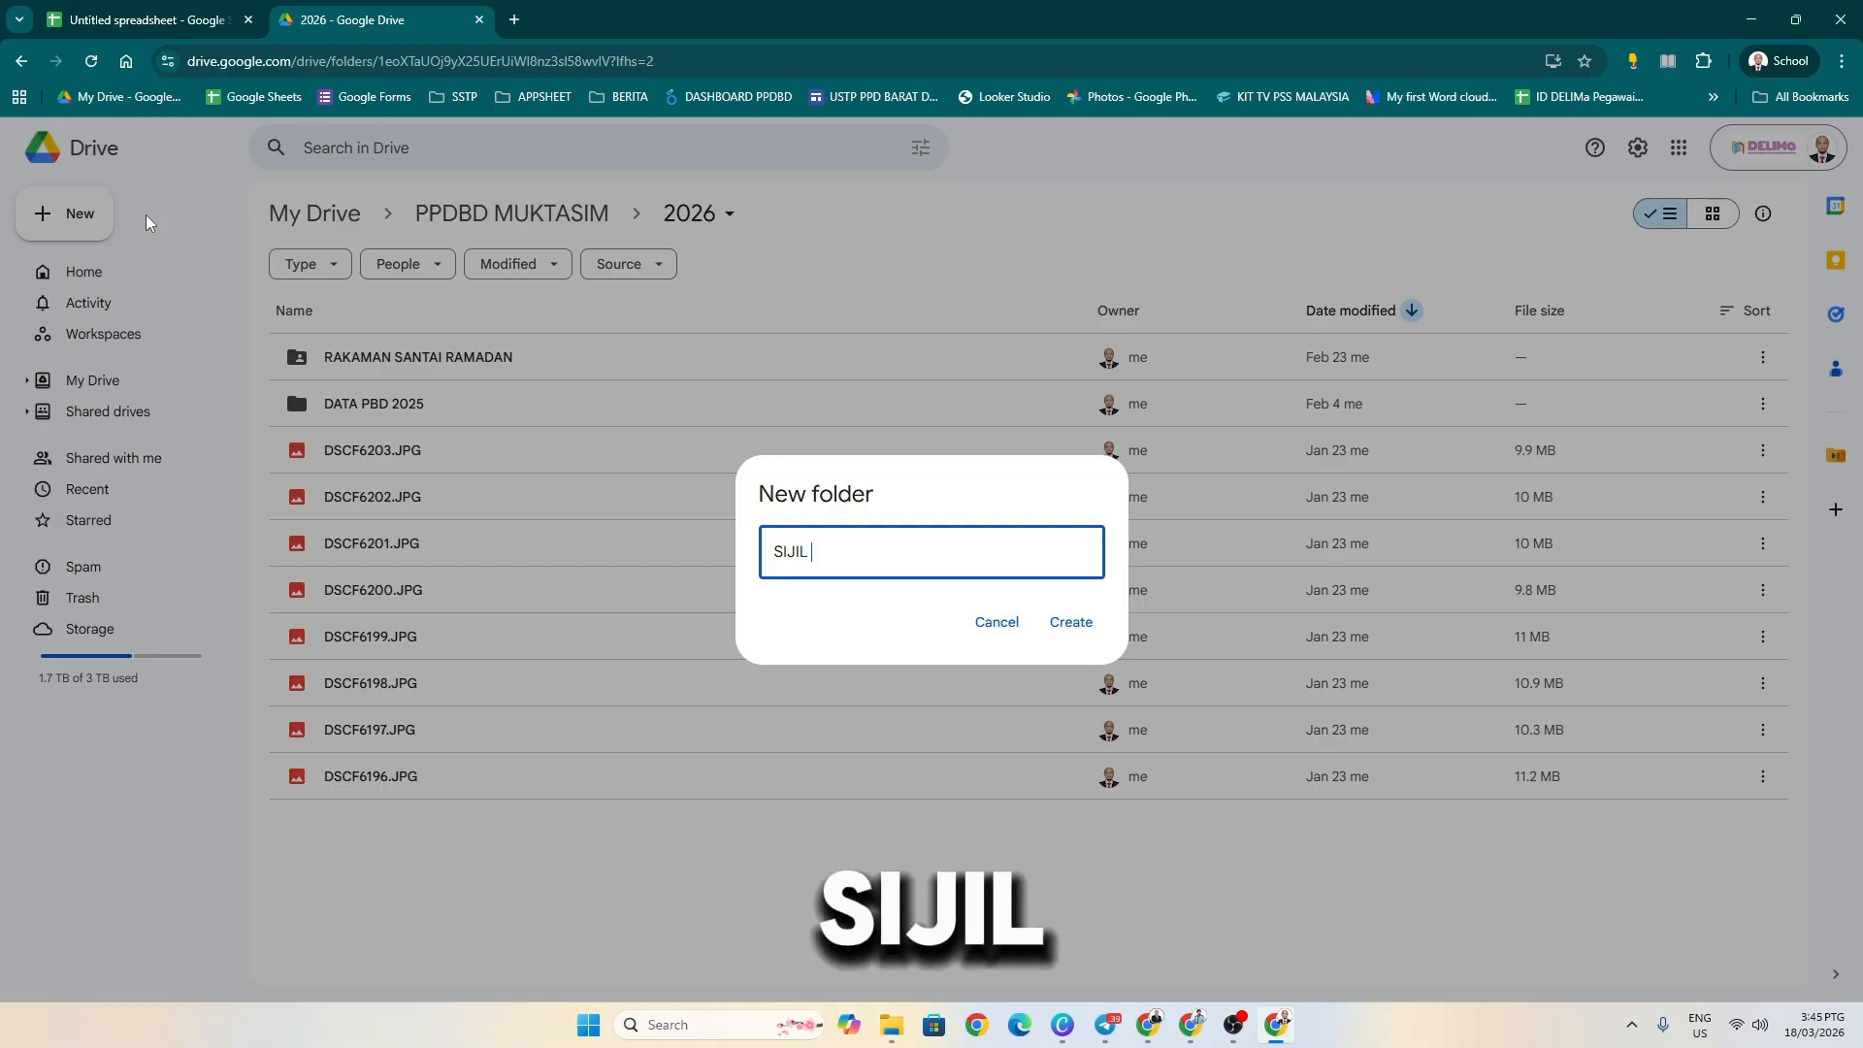
type(" DIGITAL ")
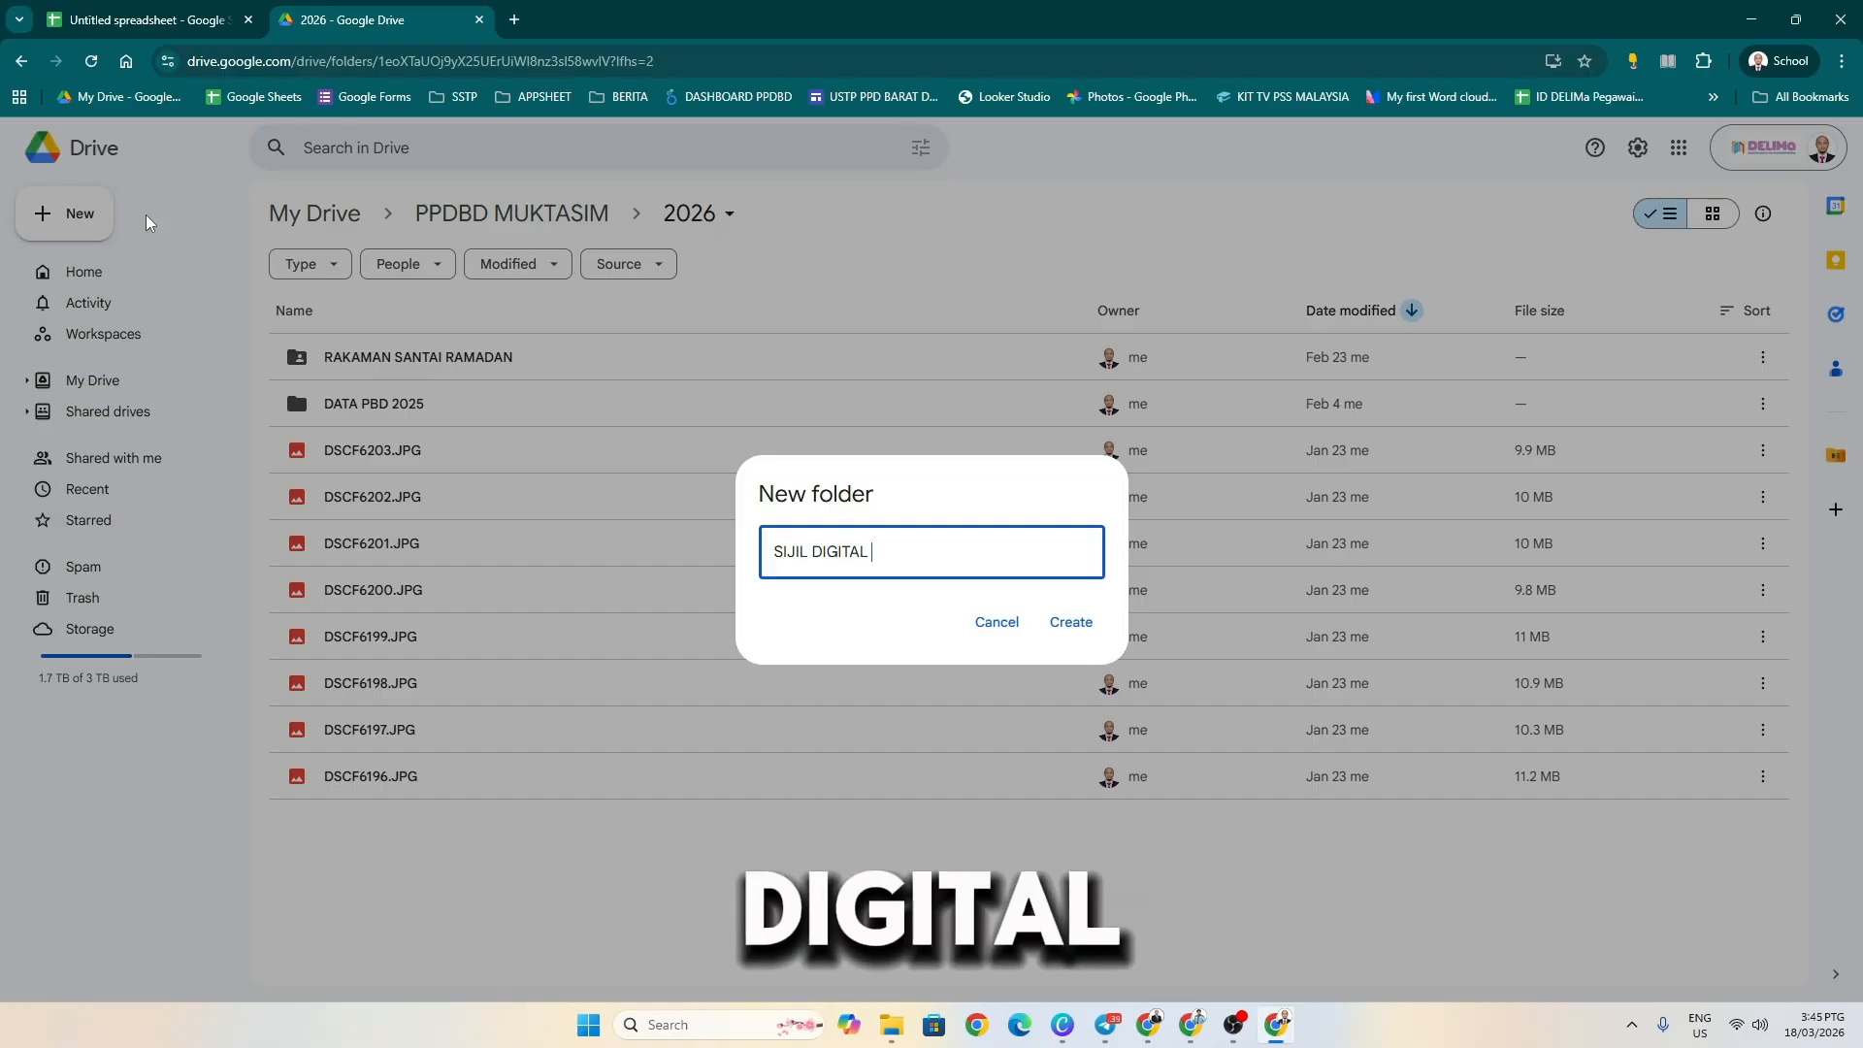
type("2026")
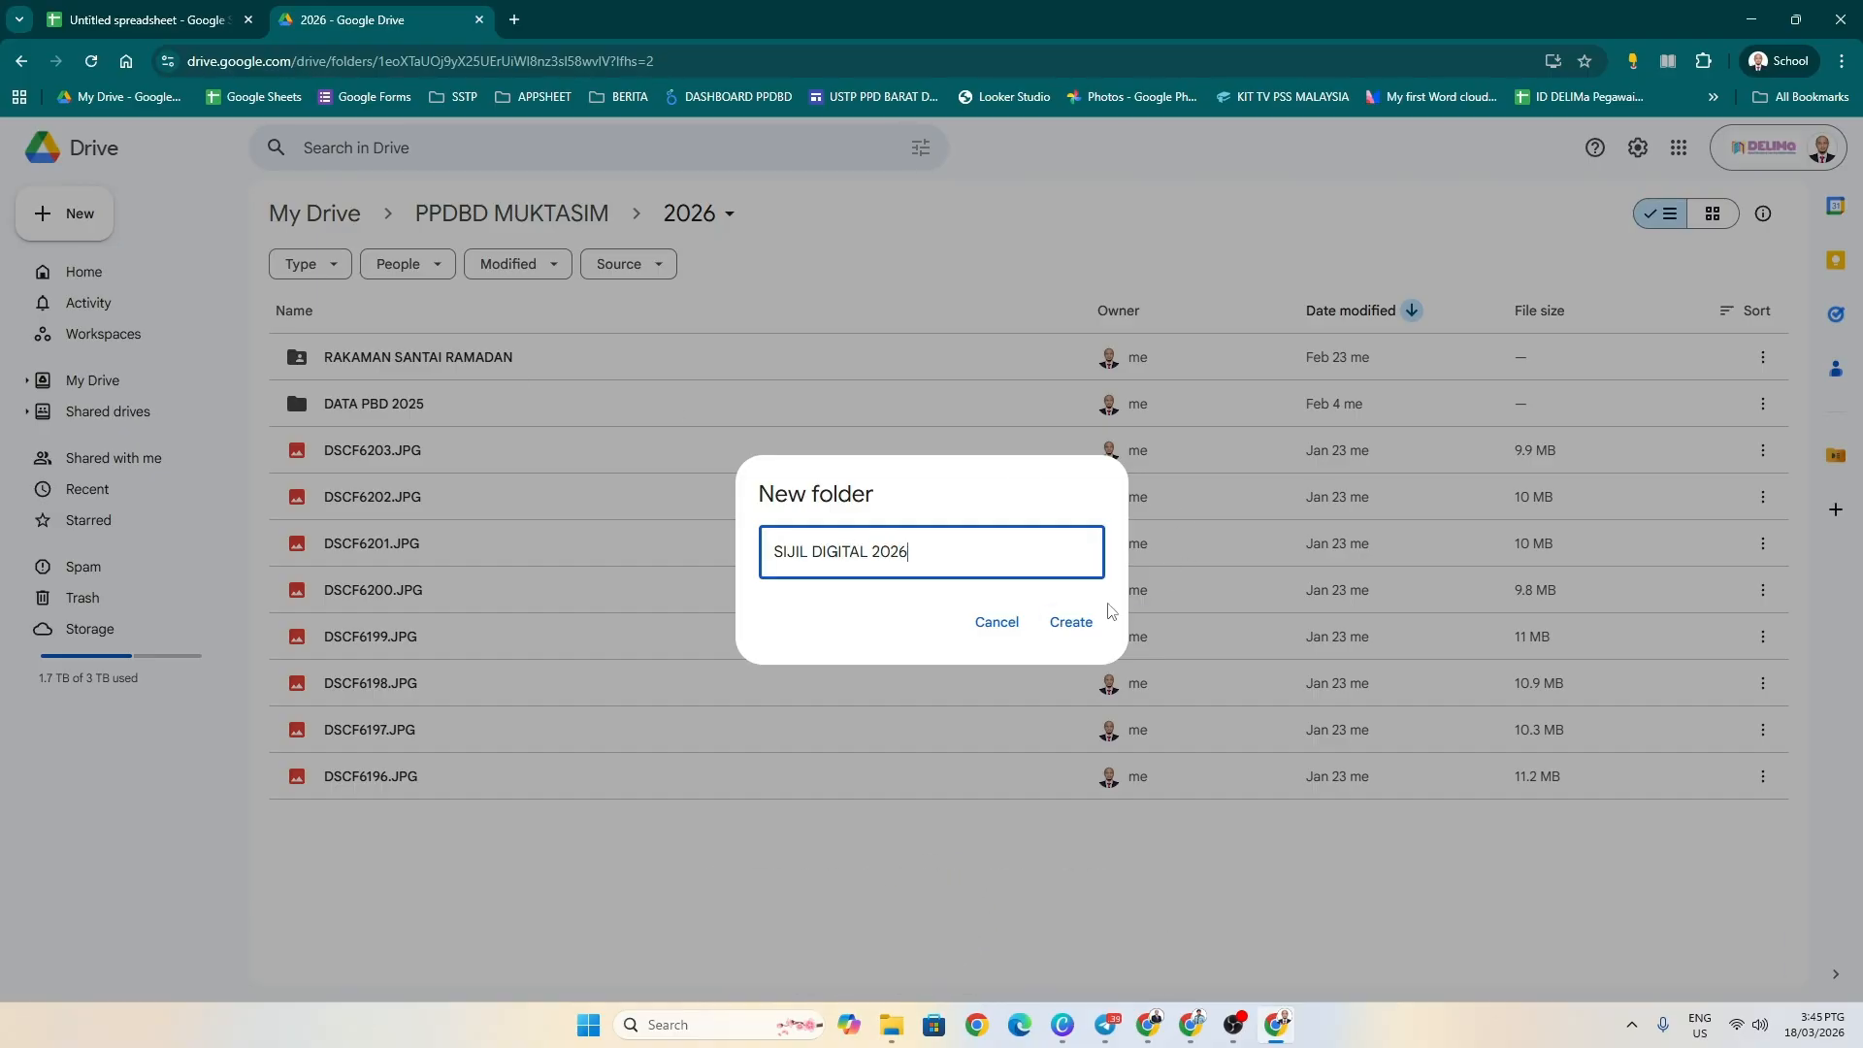
left_click(1082, 622)
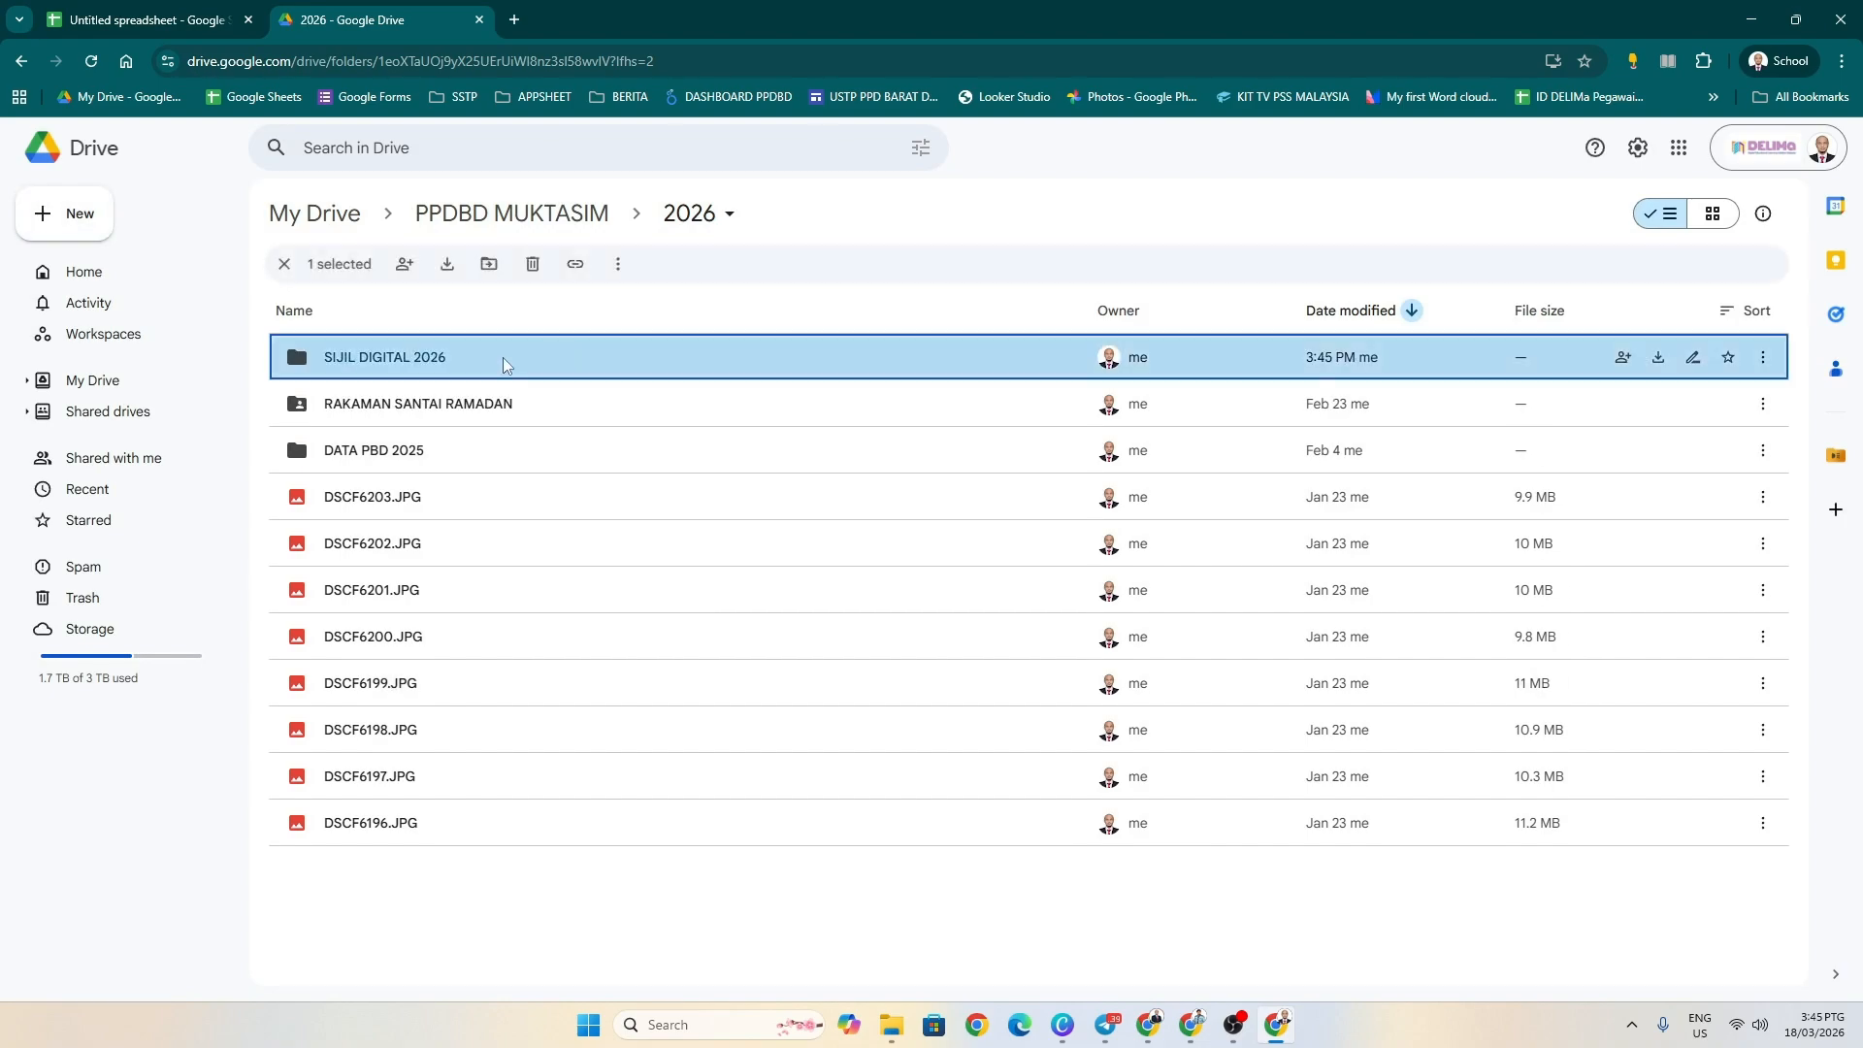
double_click(432, 369)
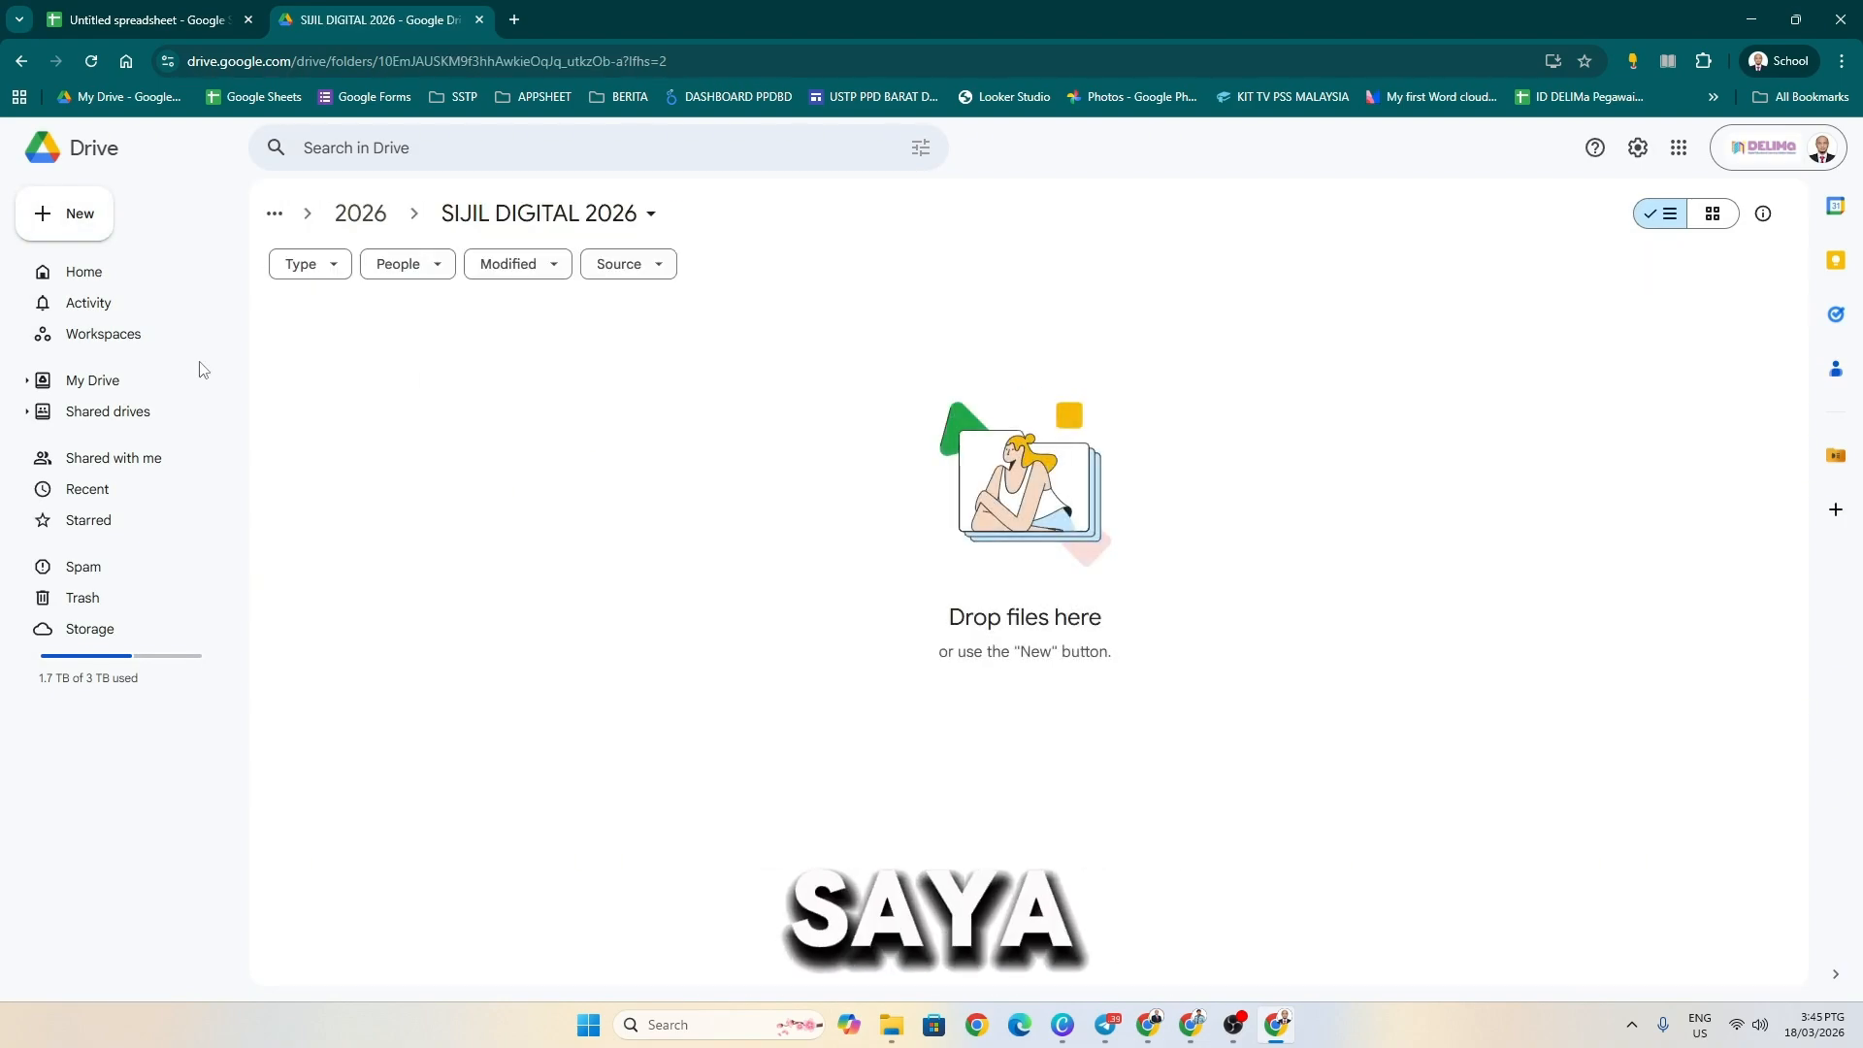
- Create a folder named TUTORIAL inside the SIJIL DIGITAL 2026 folder and open it
left_click(97, 213)
left_click(165, 208)
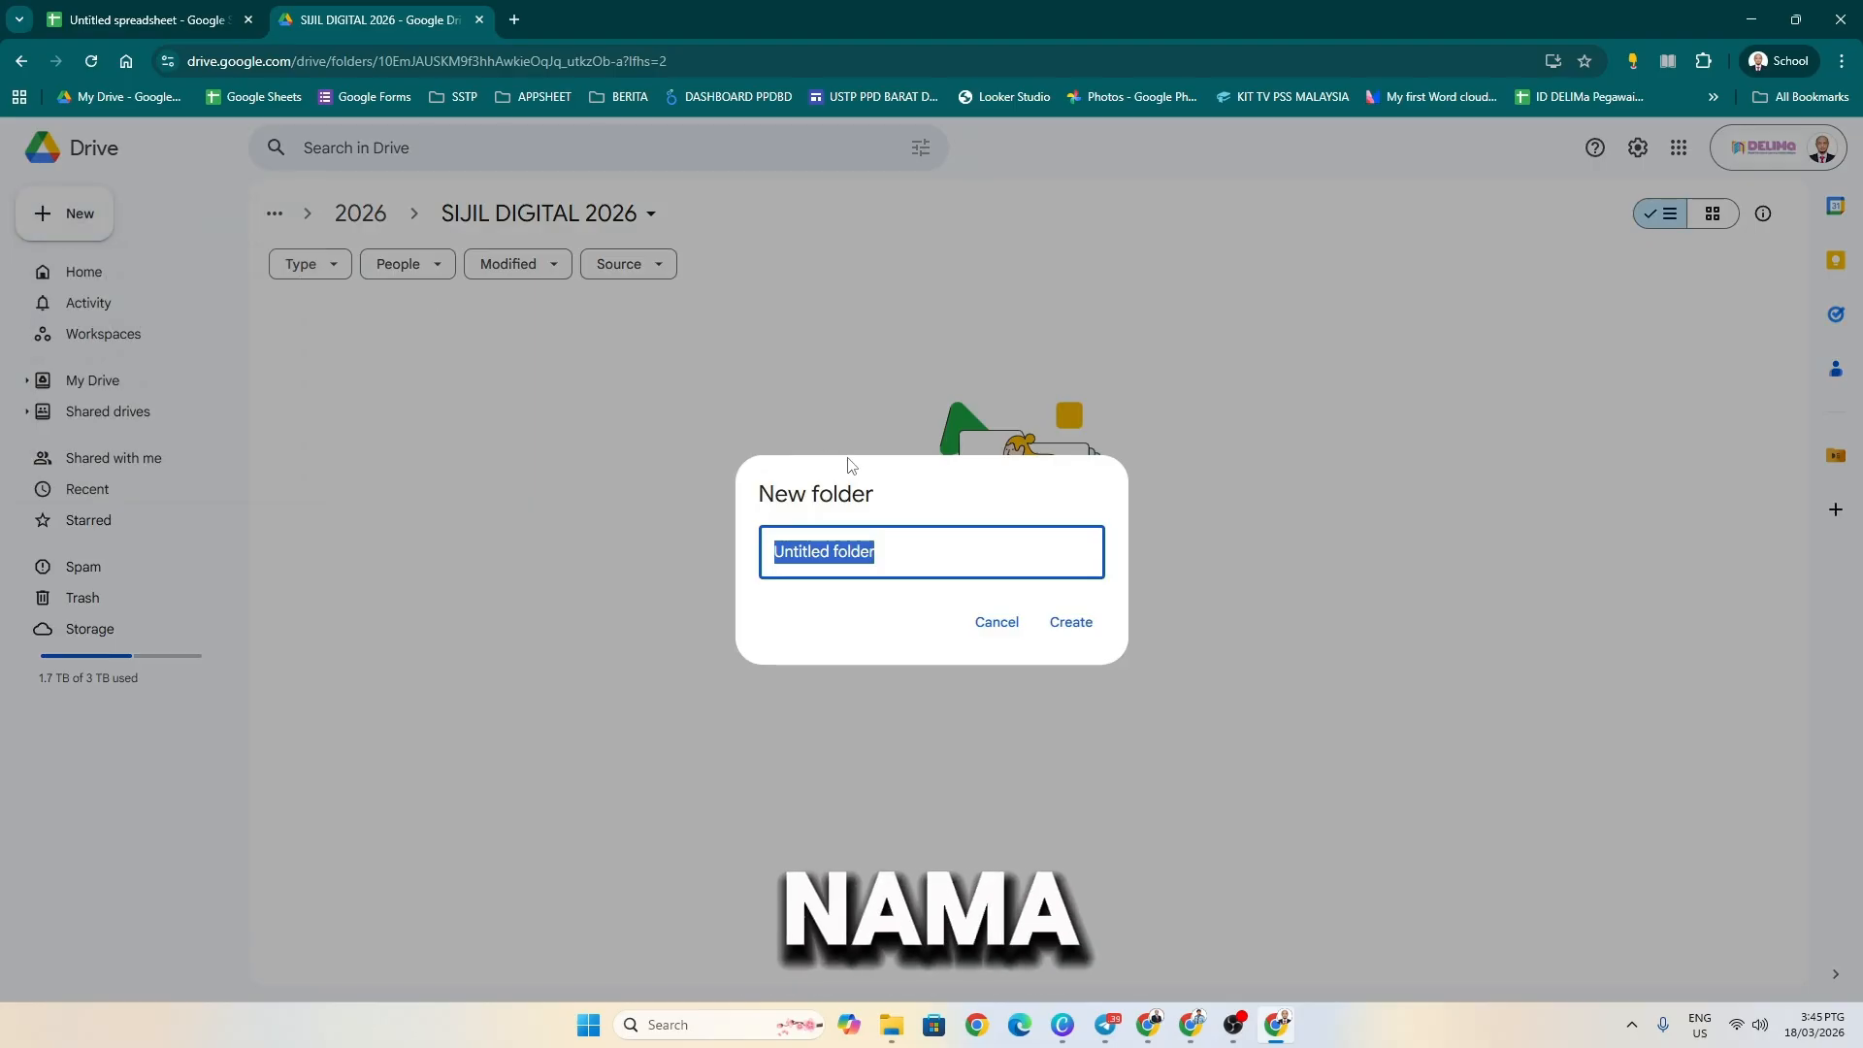
type("TUTORIAL")
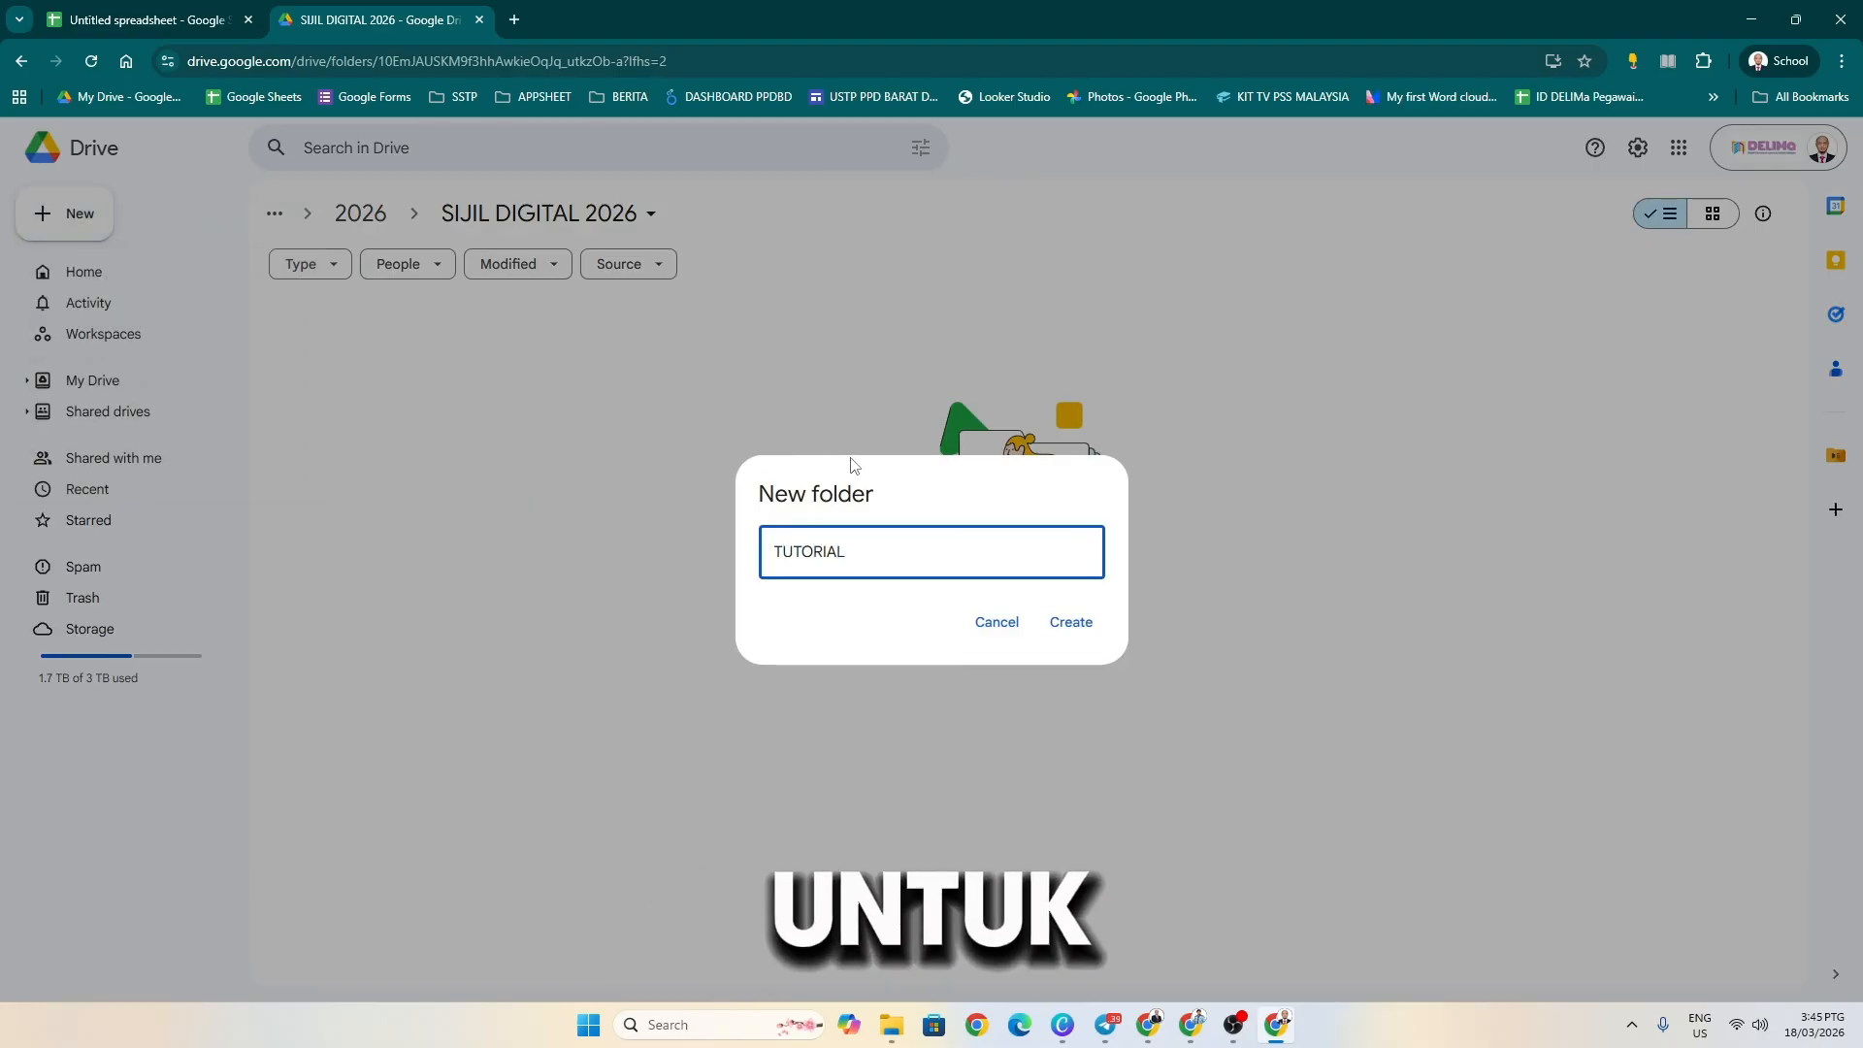
left_click(1053, 622)
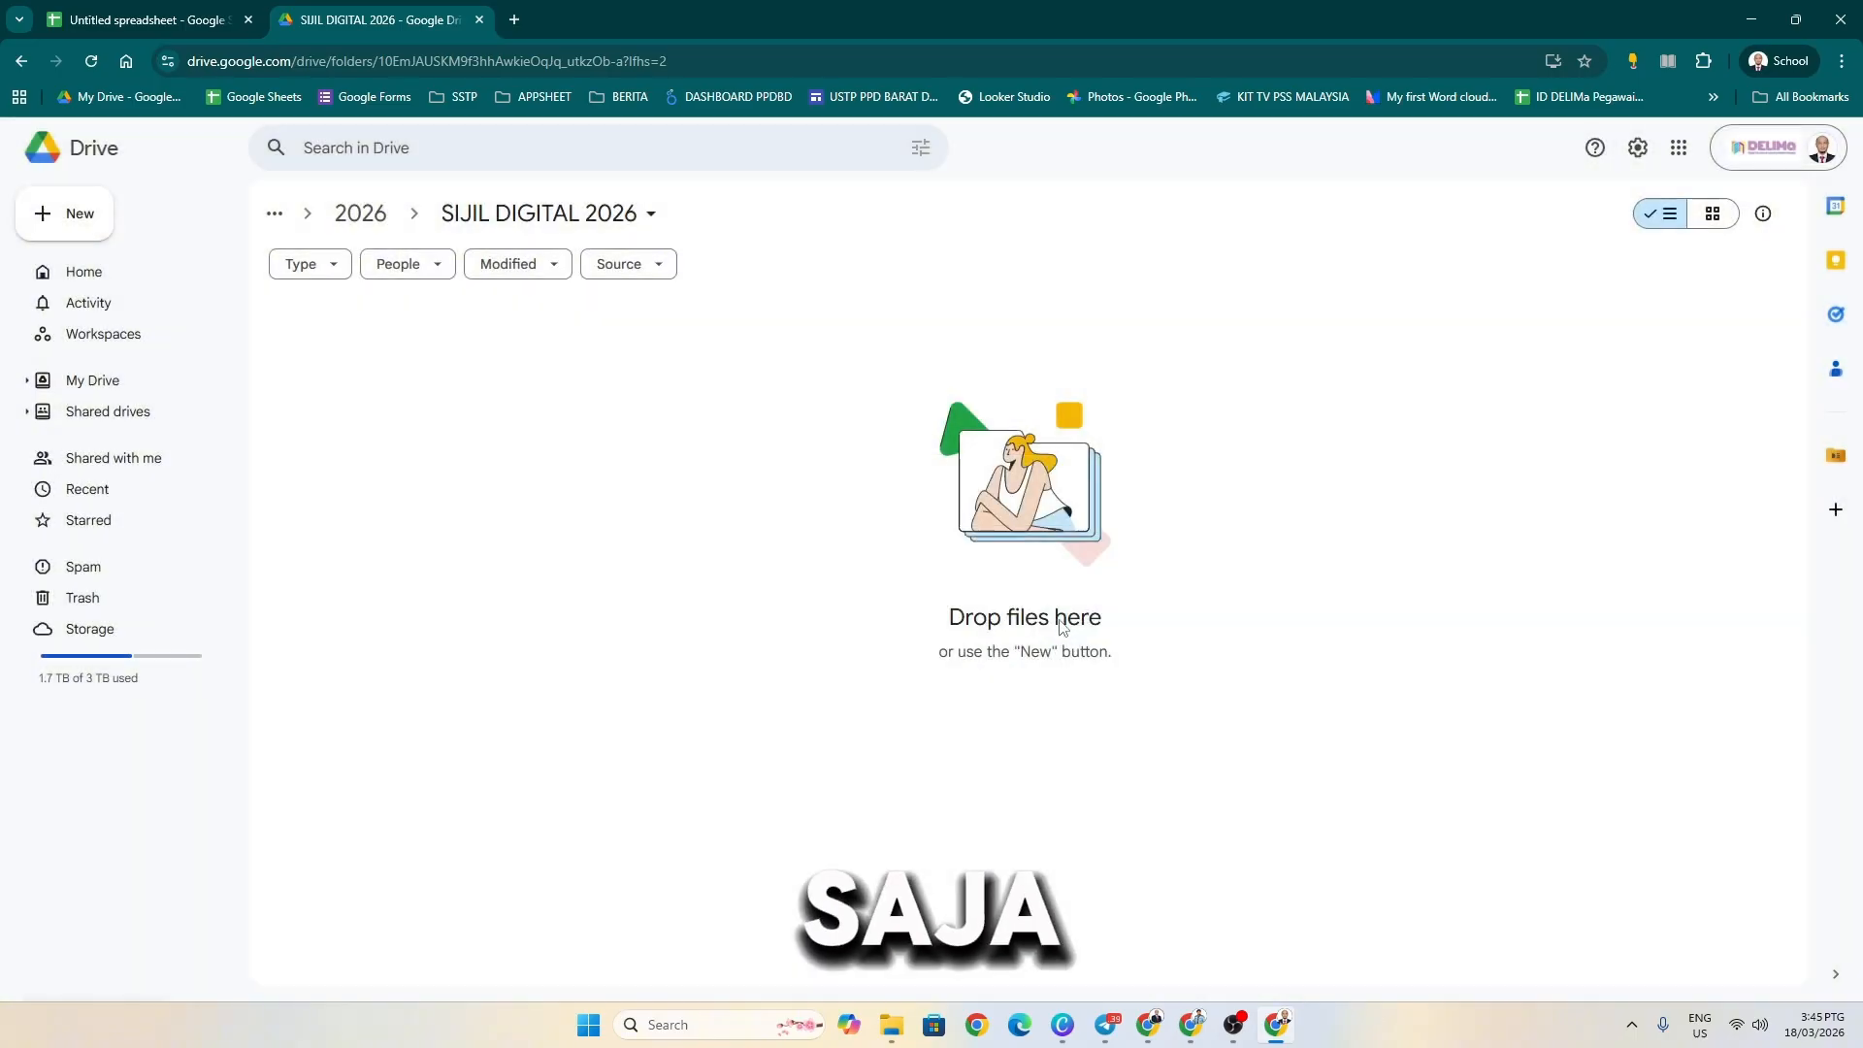
left_click(576, 413)
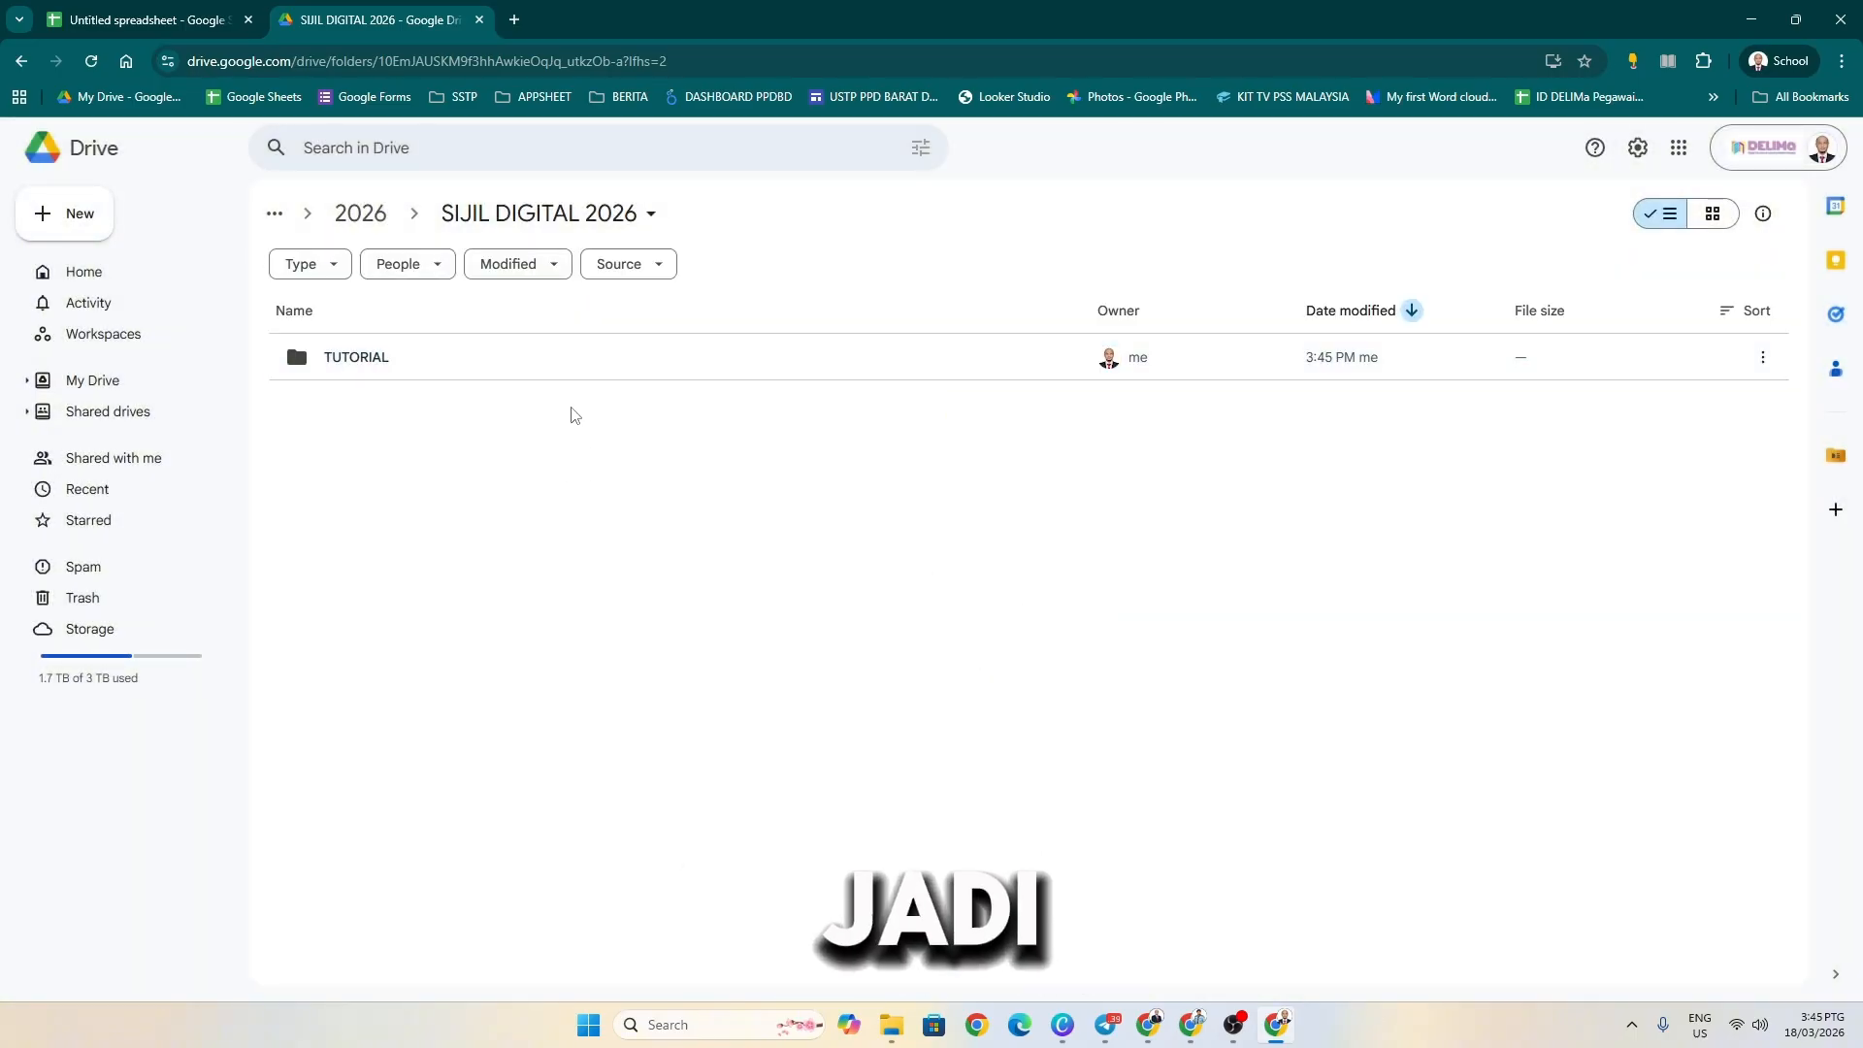
double_click(380, 373)
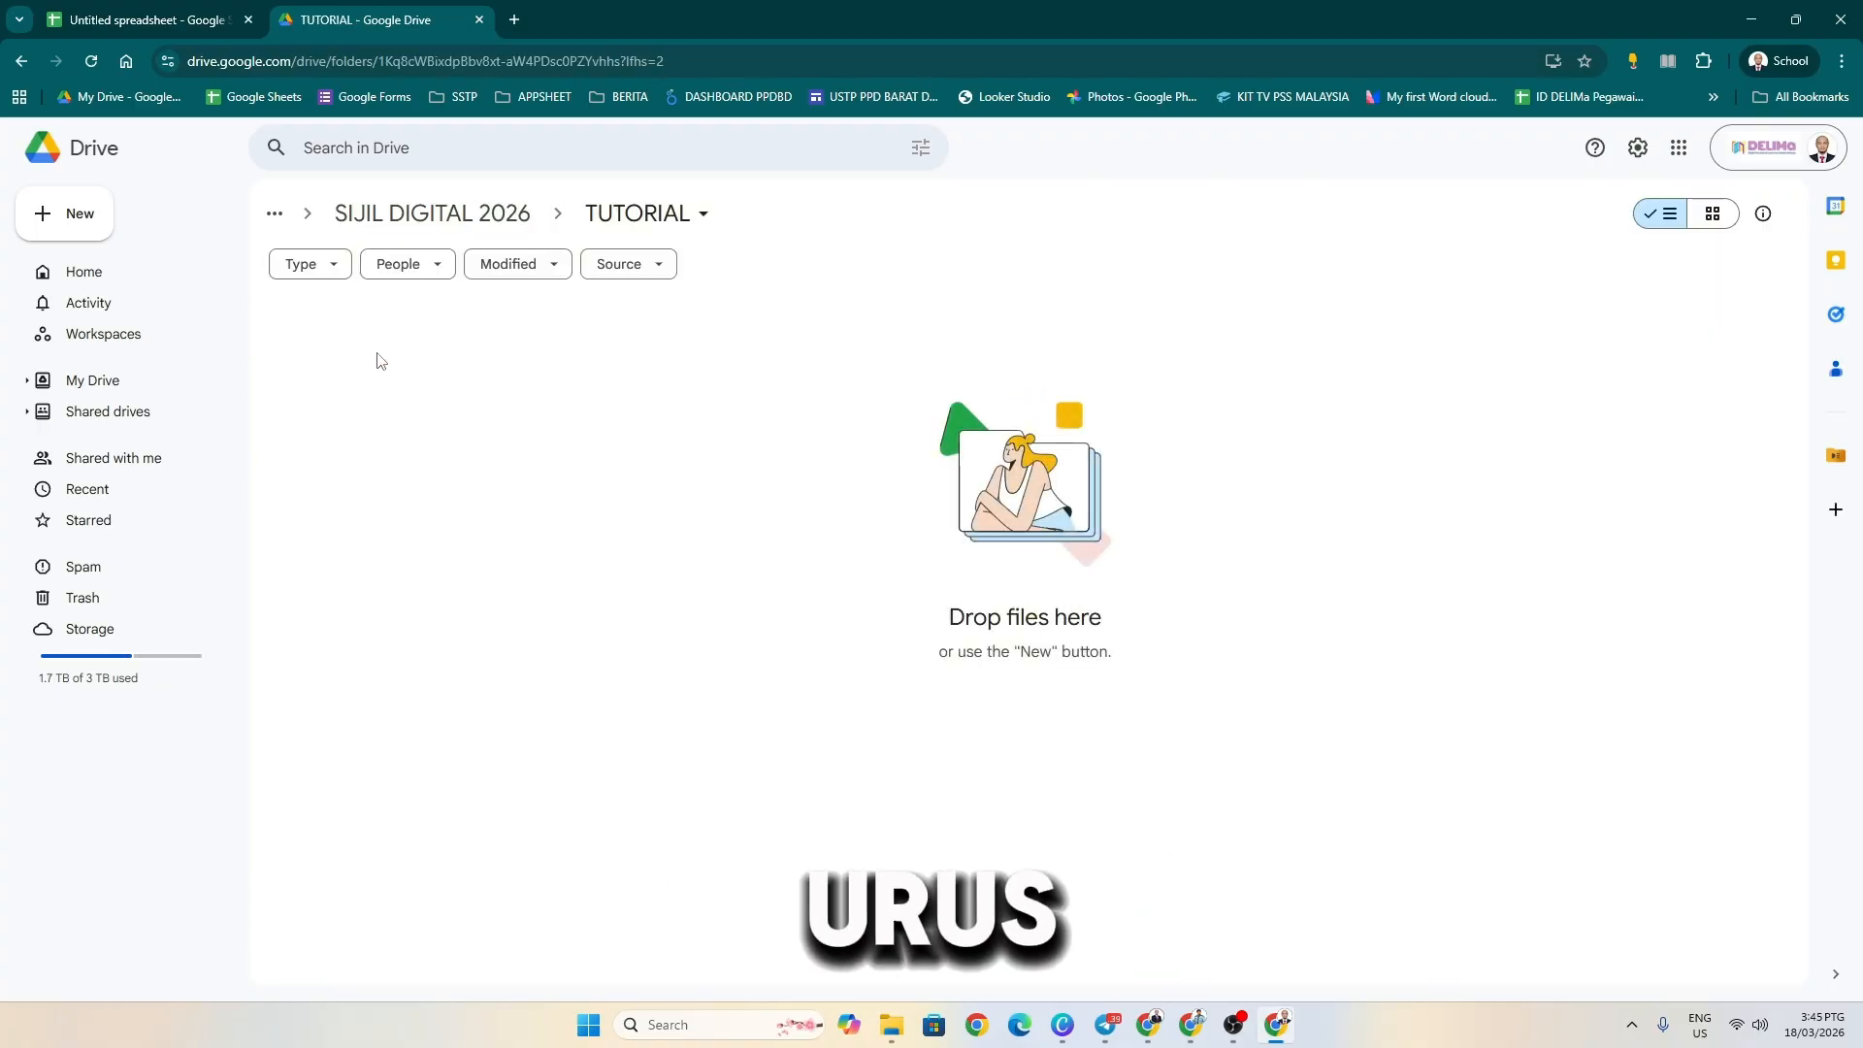
- Create a blank Google Slides presentation in the TUTORIAL folder and dismiss the template suggestions
right_click(365, 351)
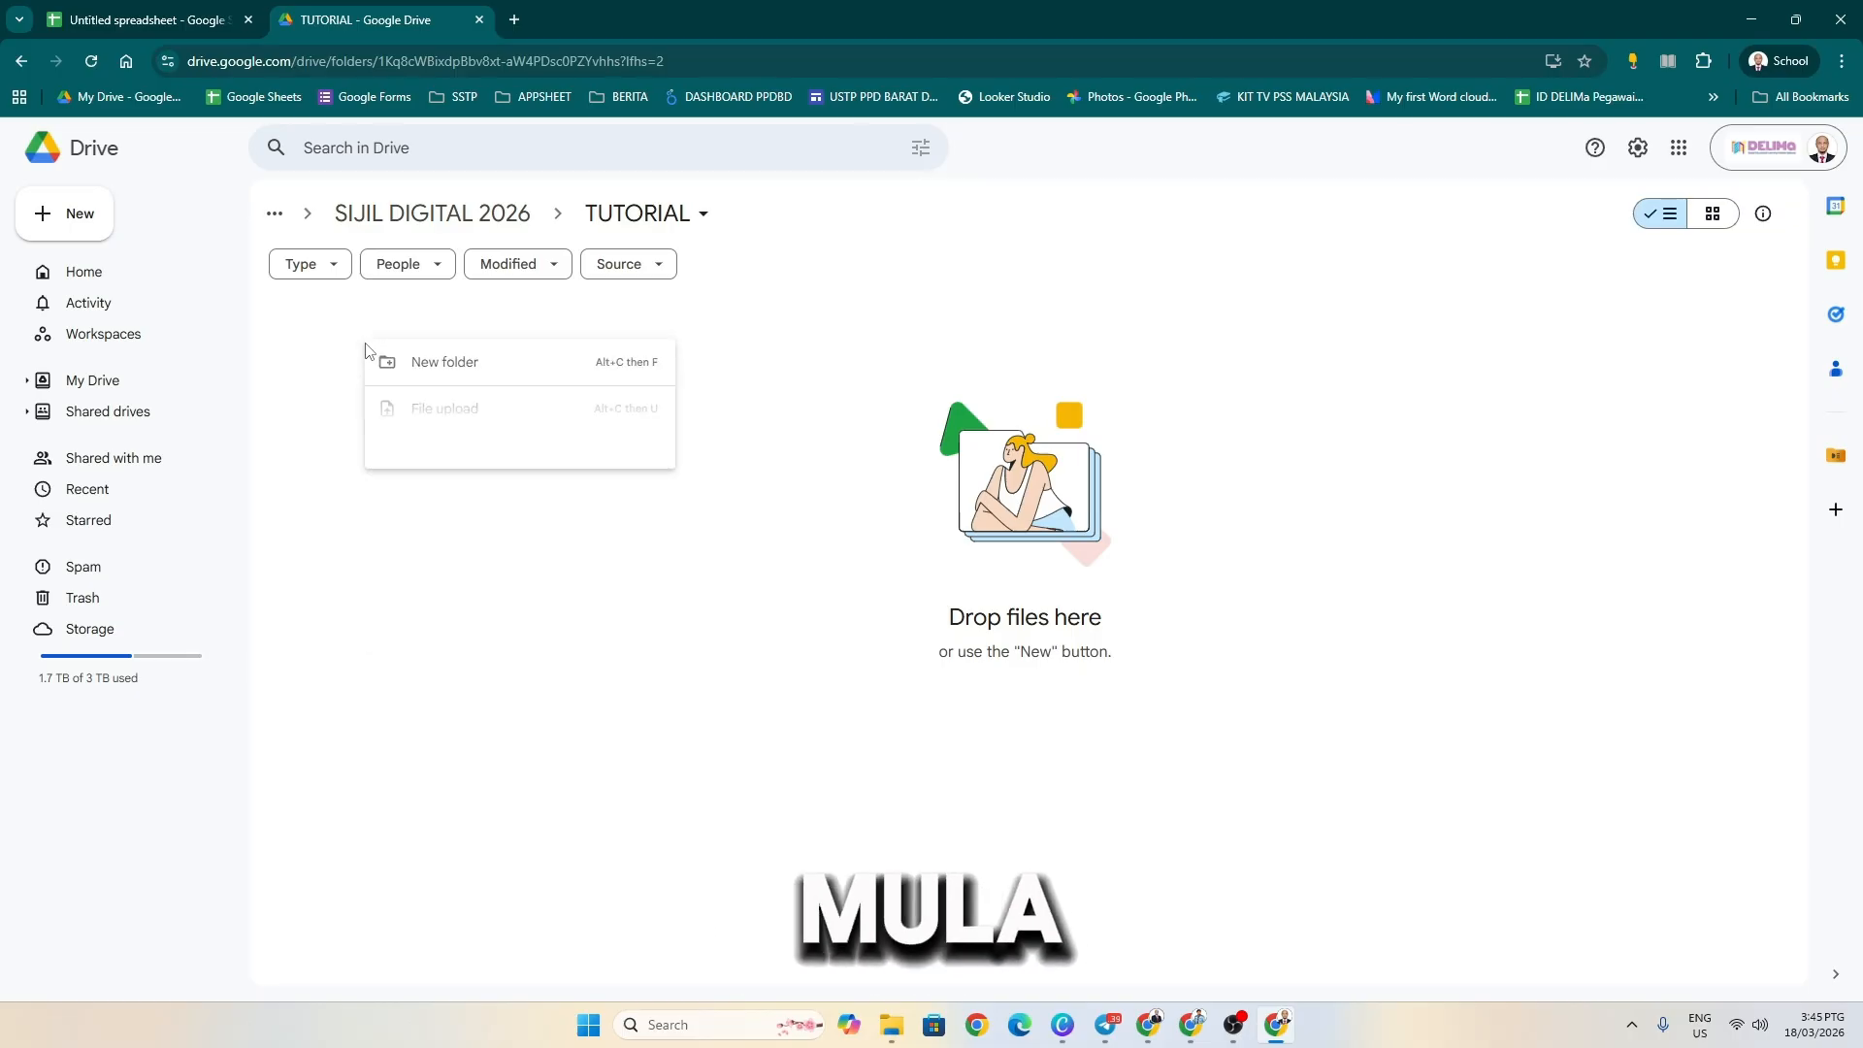
right_click(321, 340)
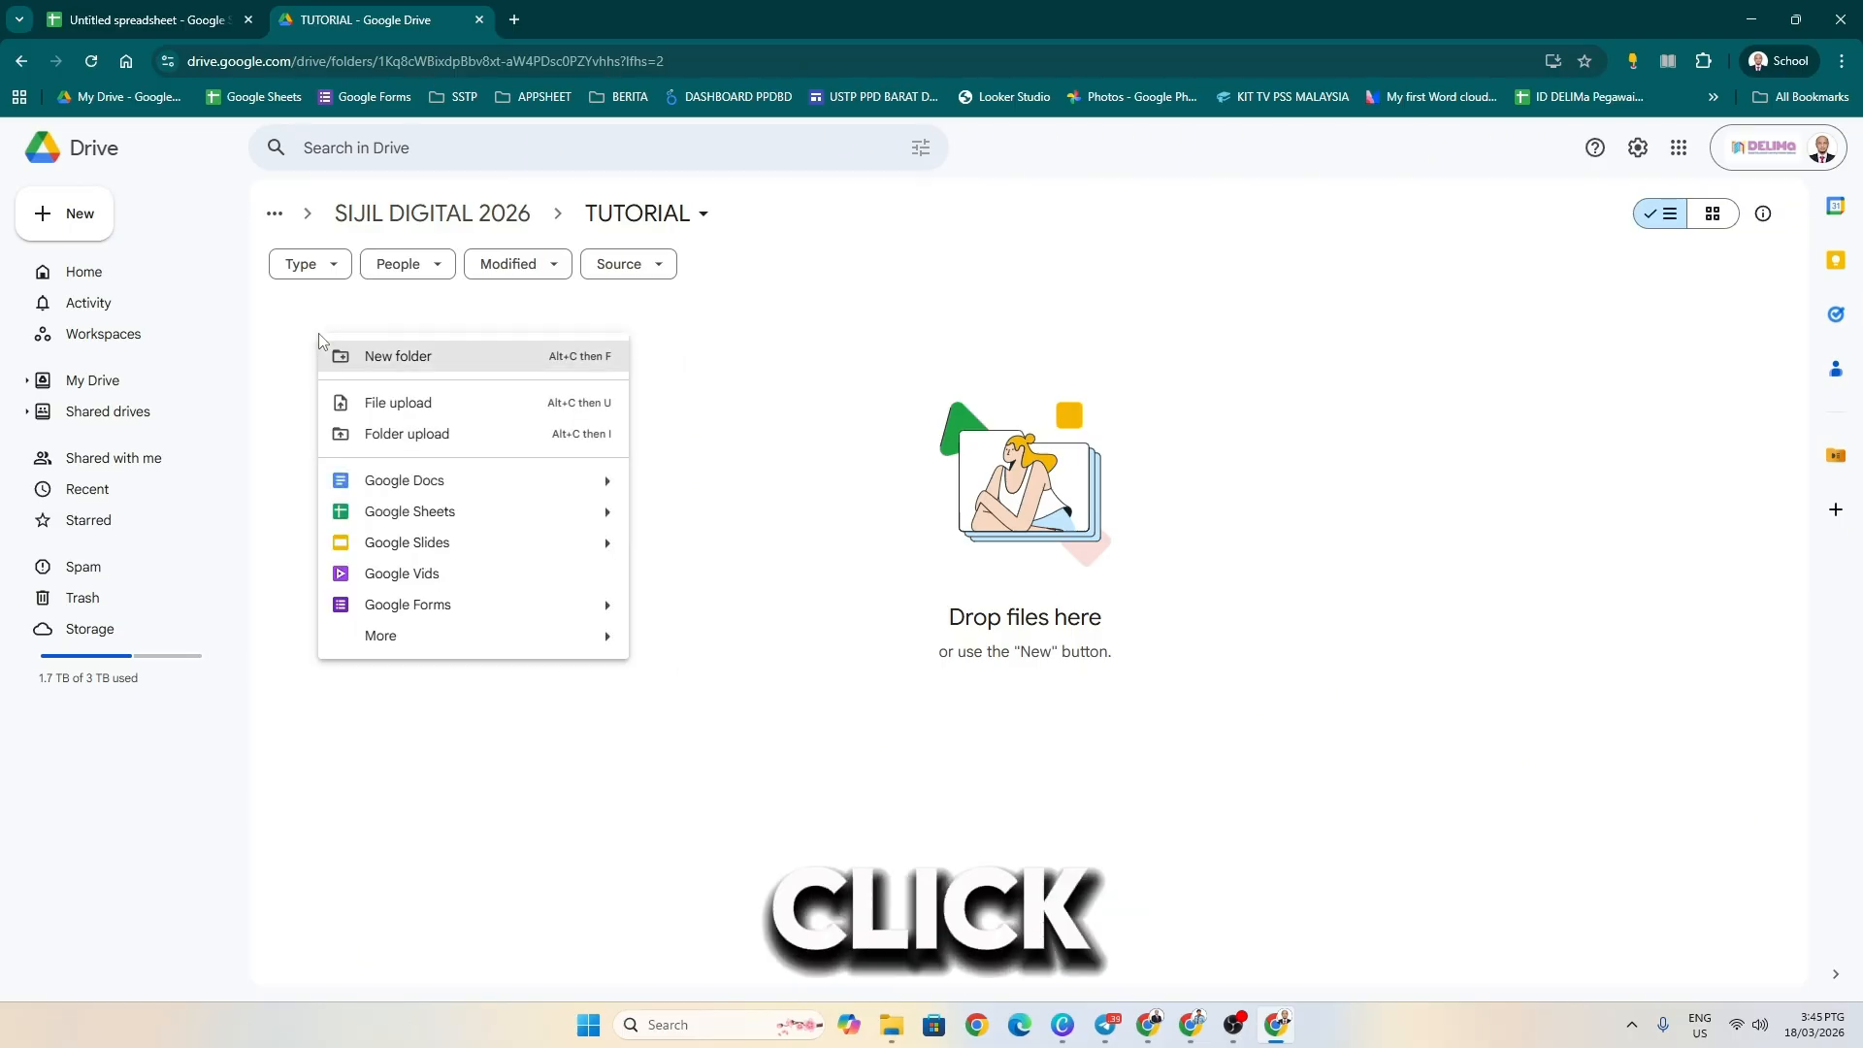
left_click(515, 545)
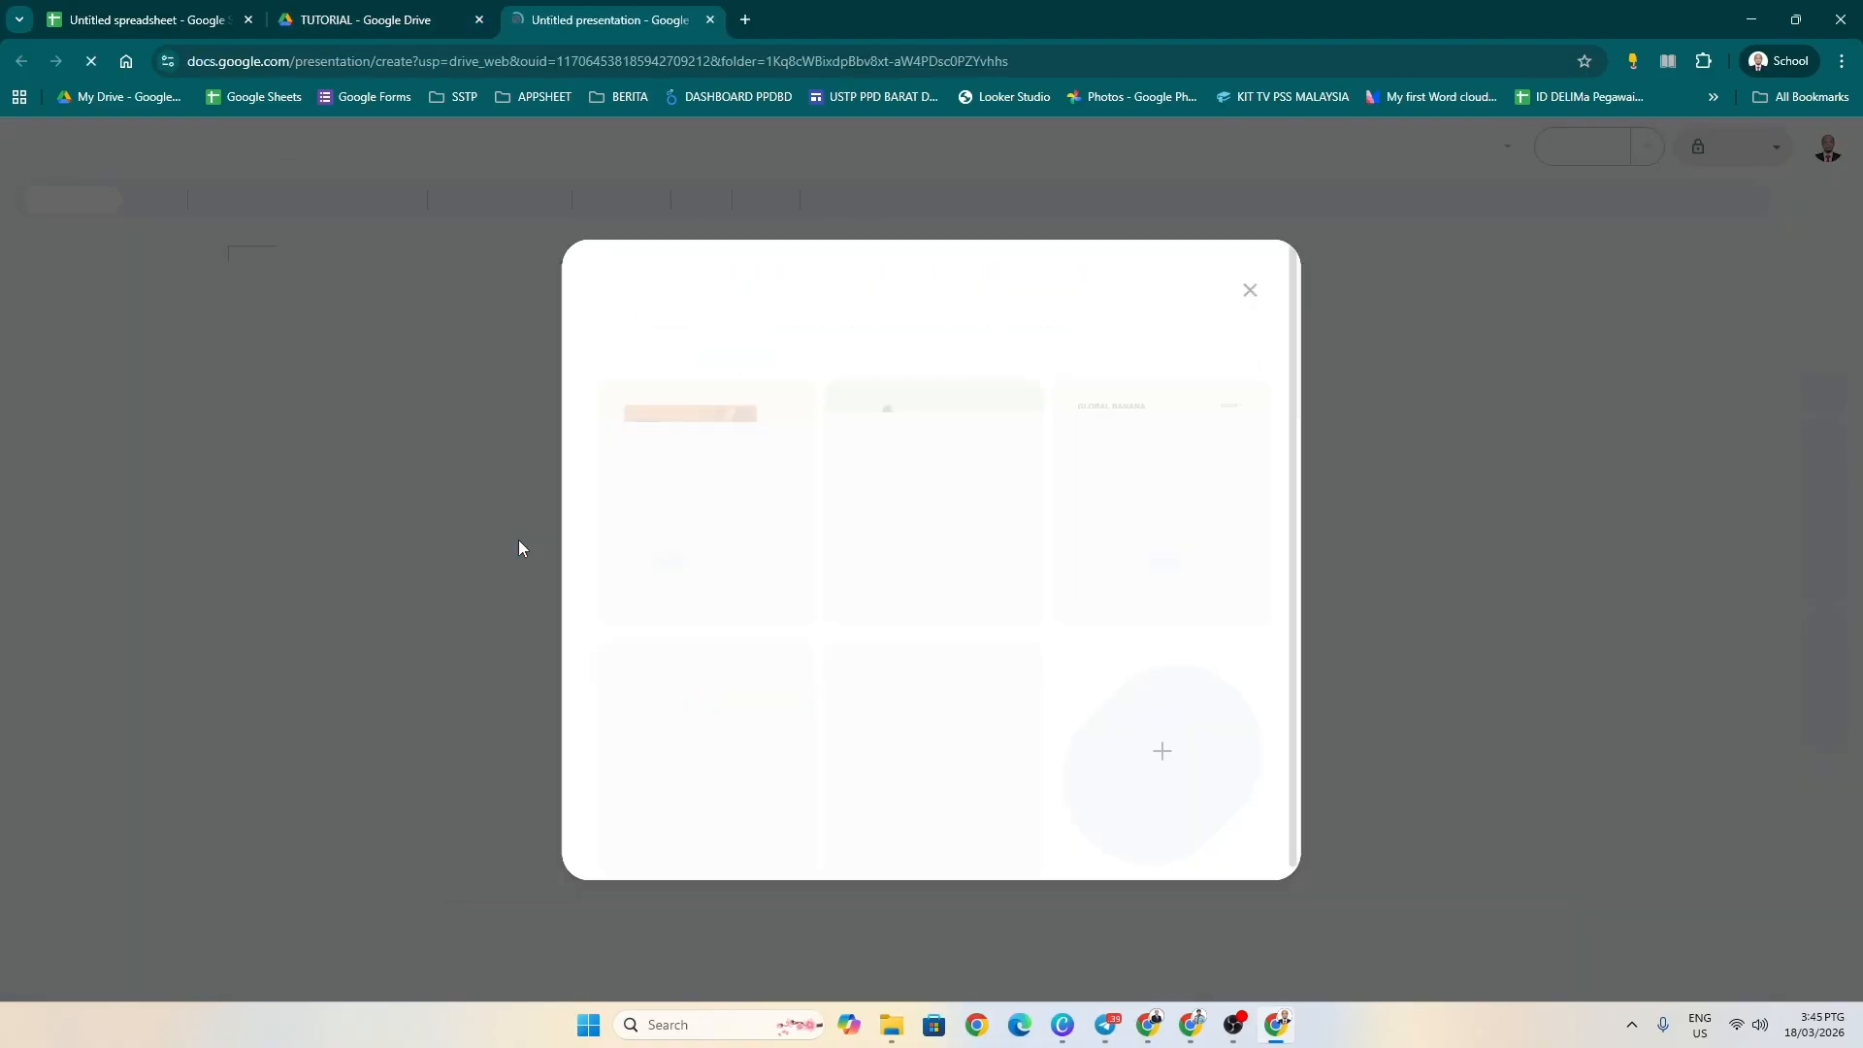
left_click(1251, 290)
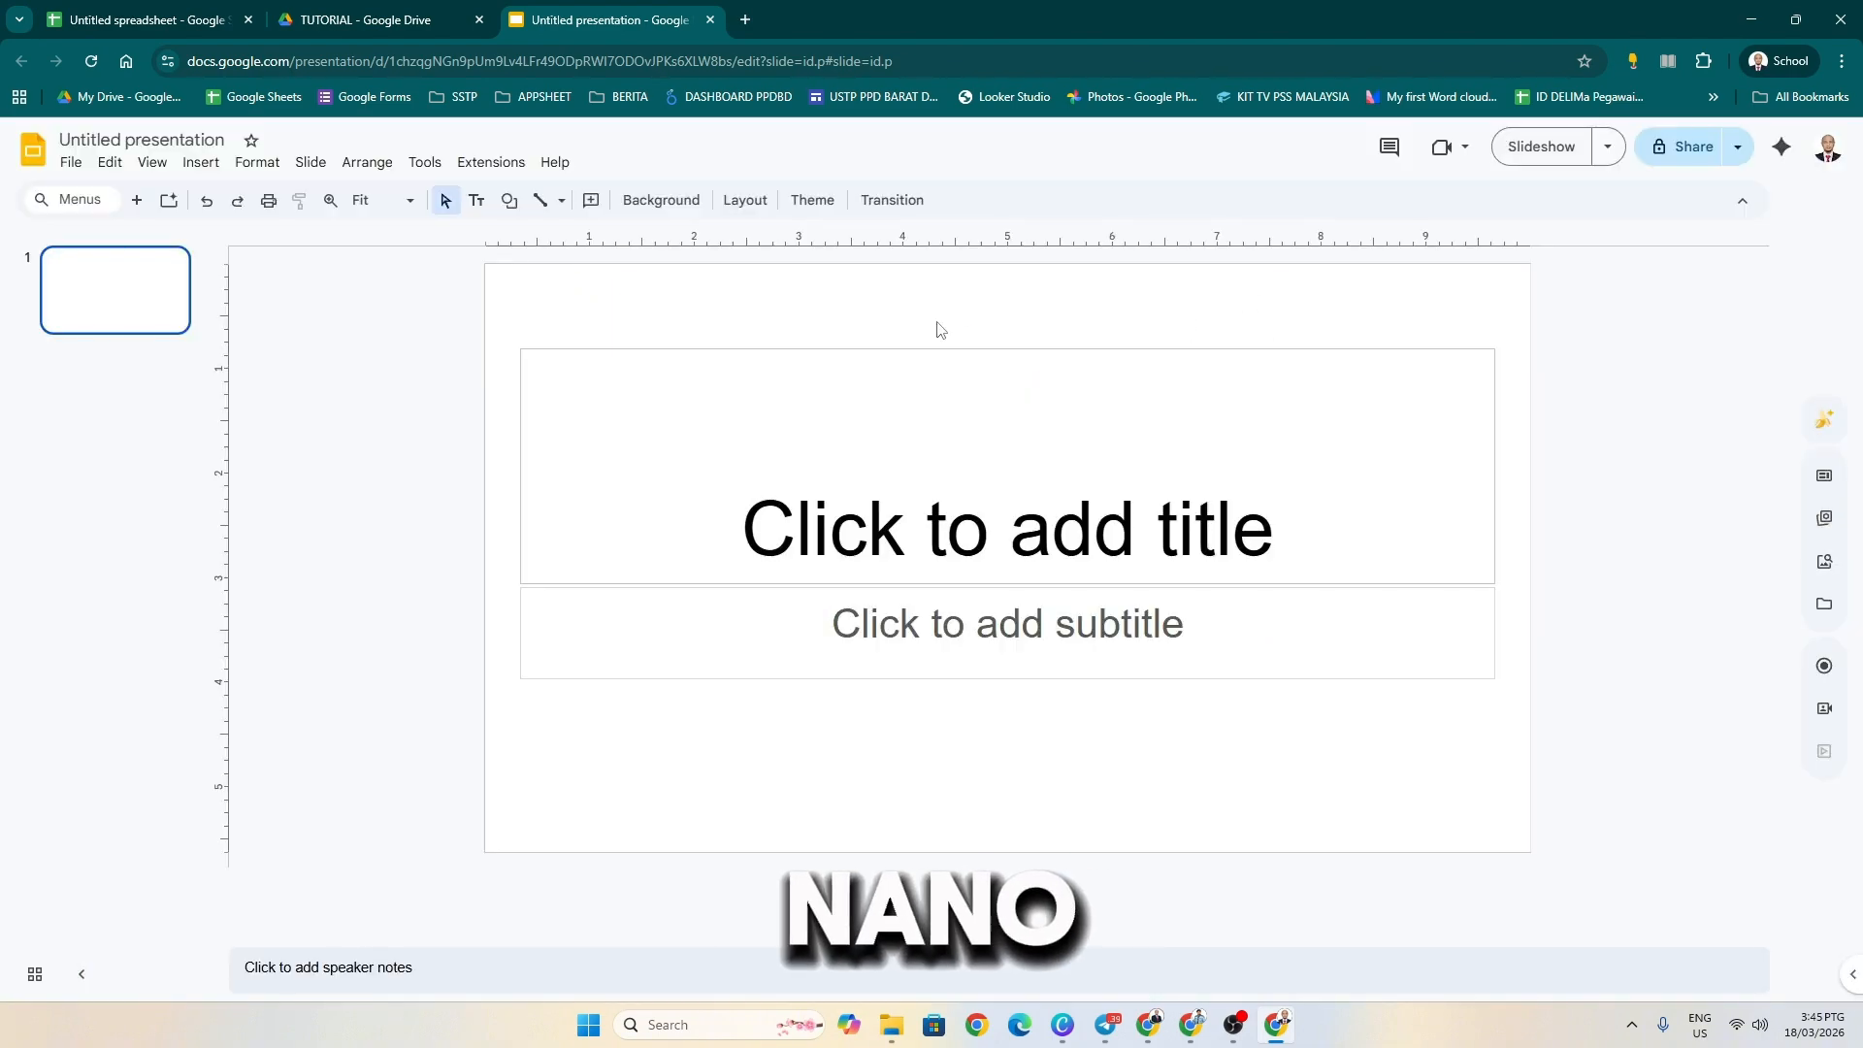
- Set the presentation's page size to a custom 21 × 29.7 centimeters
left_click(70, 165)
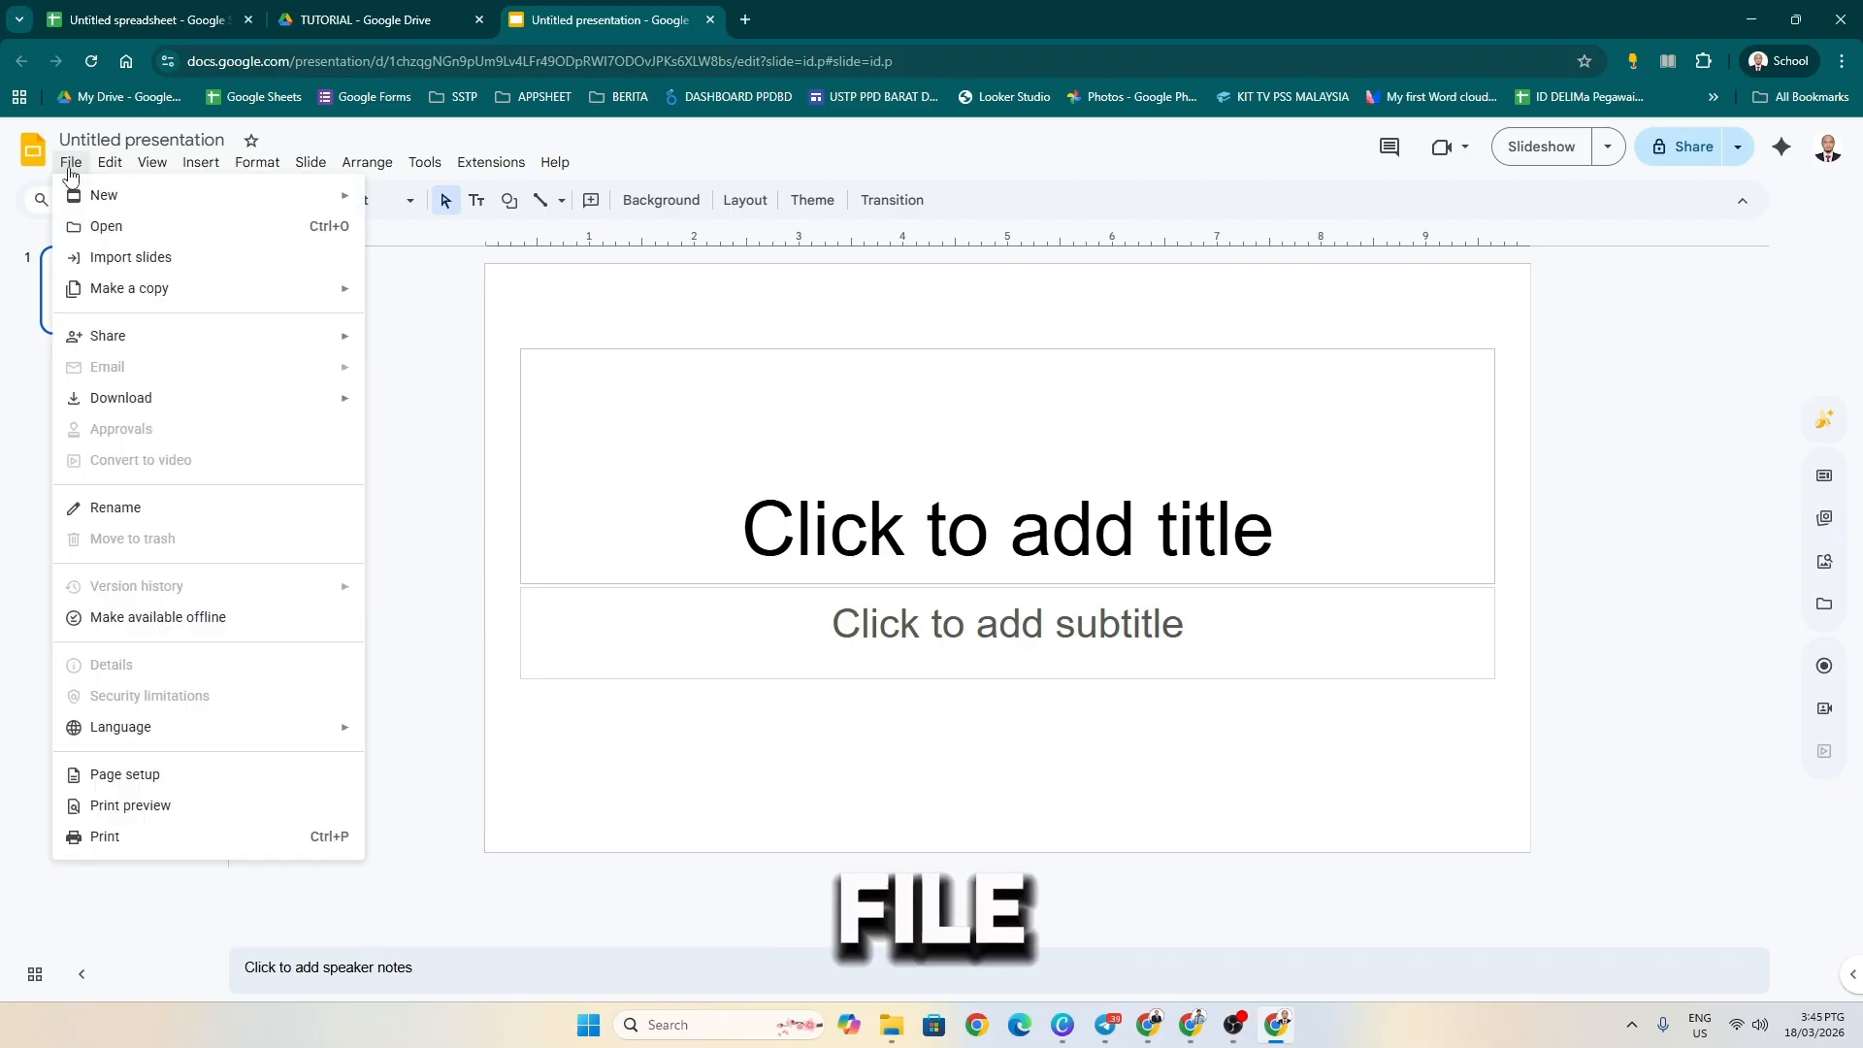
left_click(237, 782)
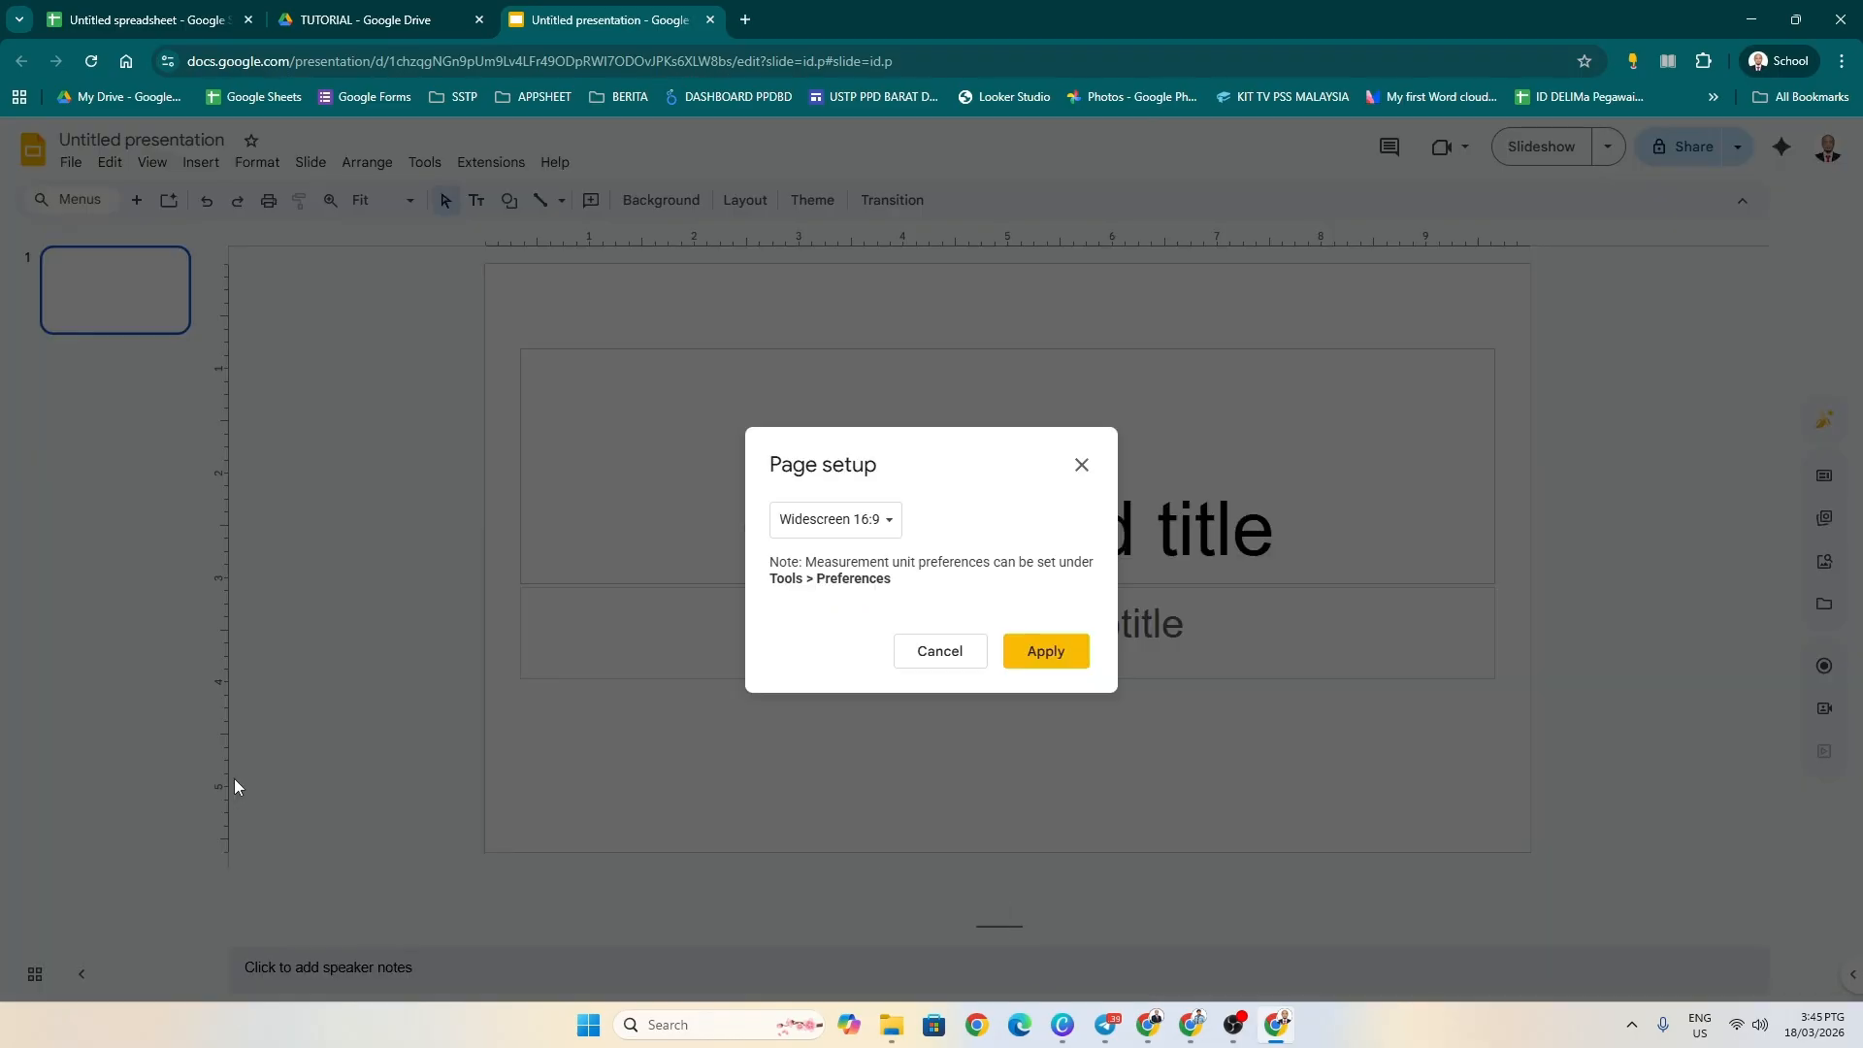
left_click(887, 521)
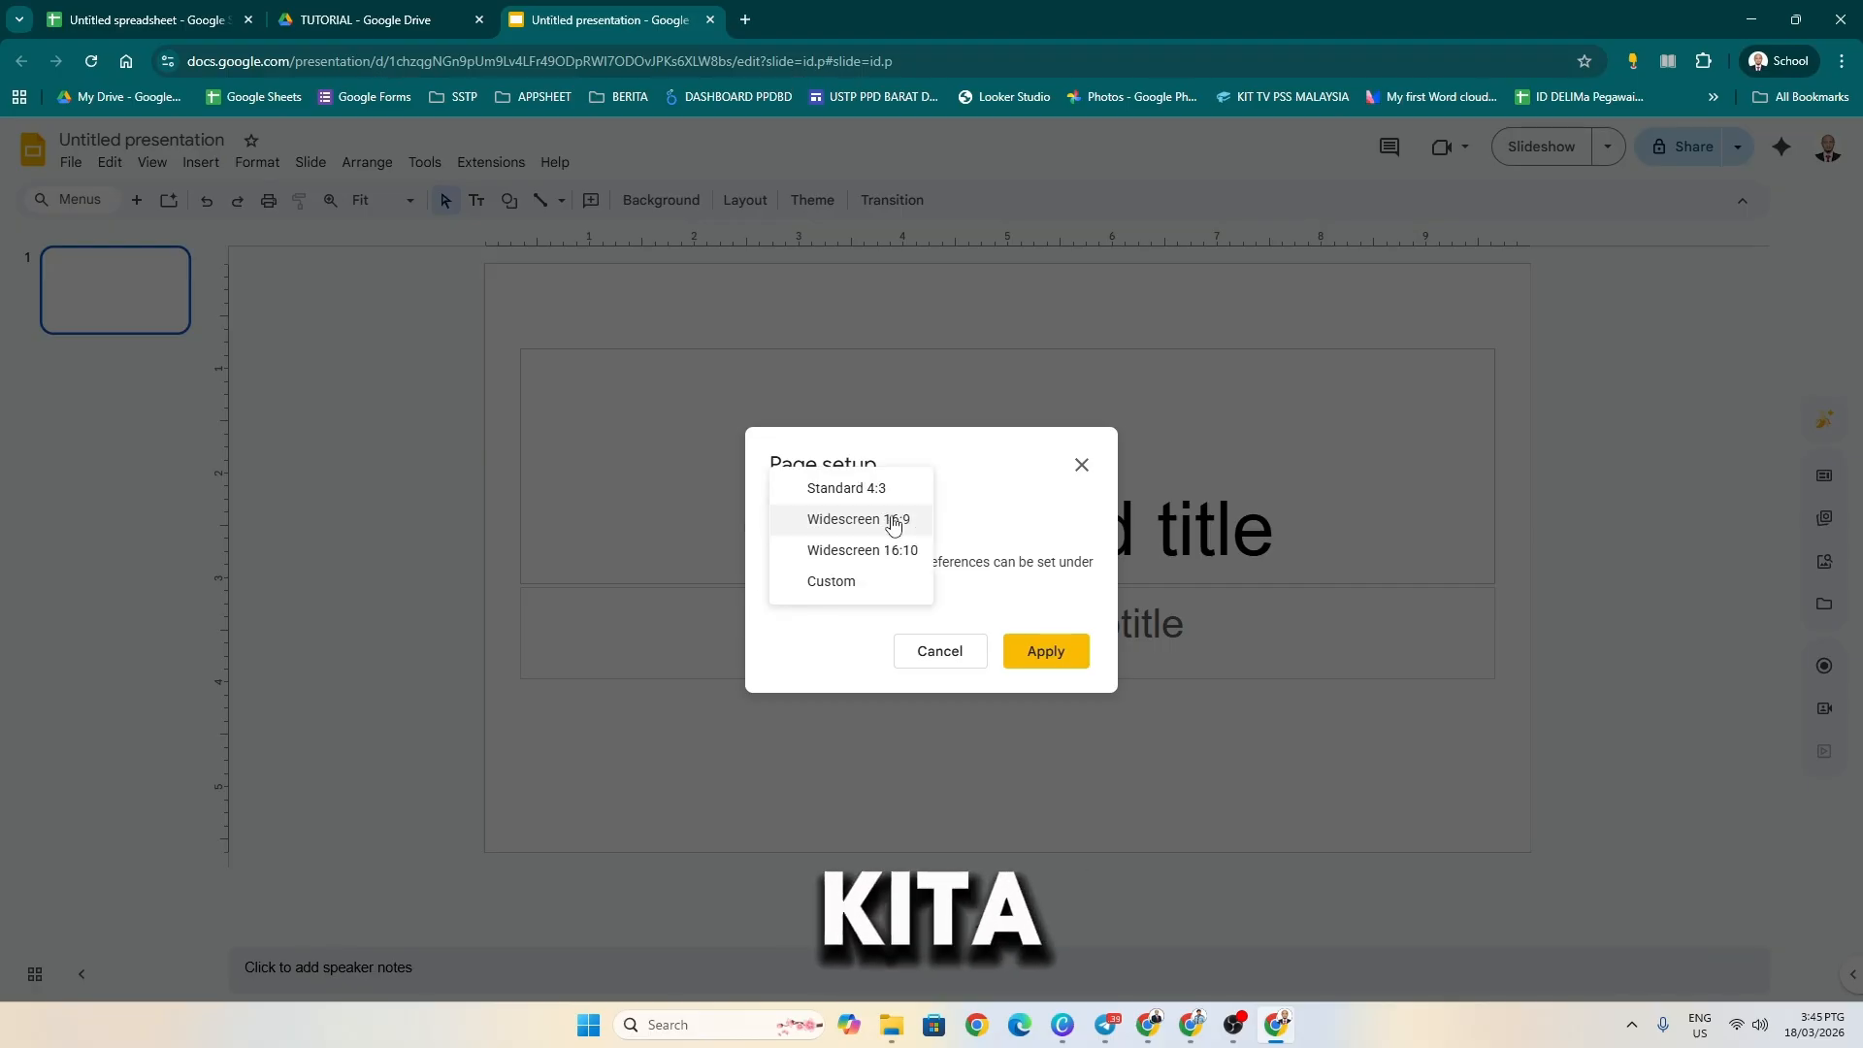
left_click(999, 528)
left_click(886, 532)
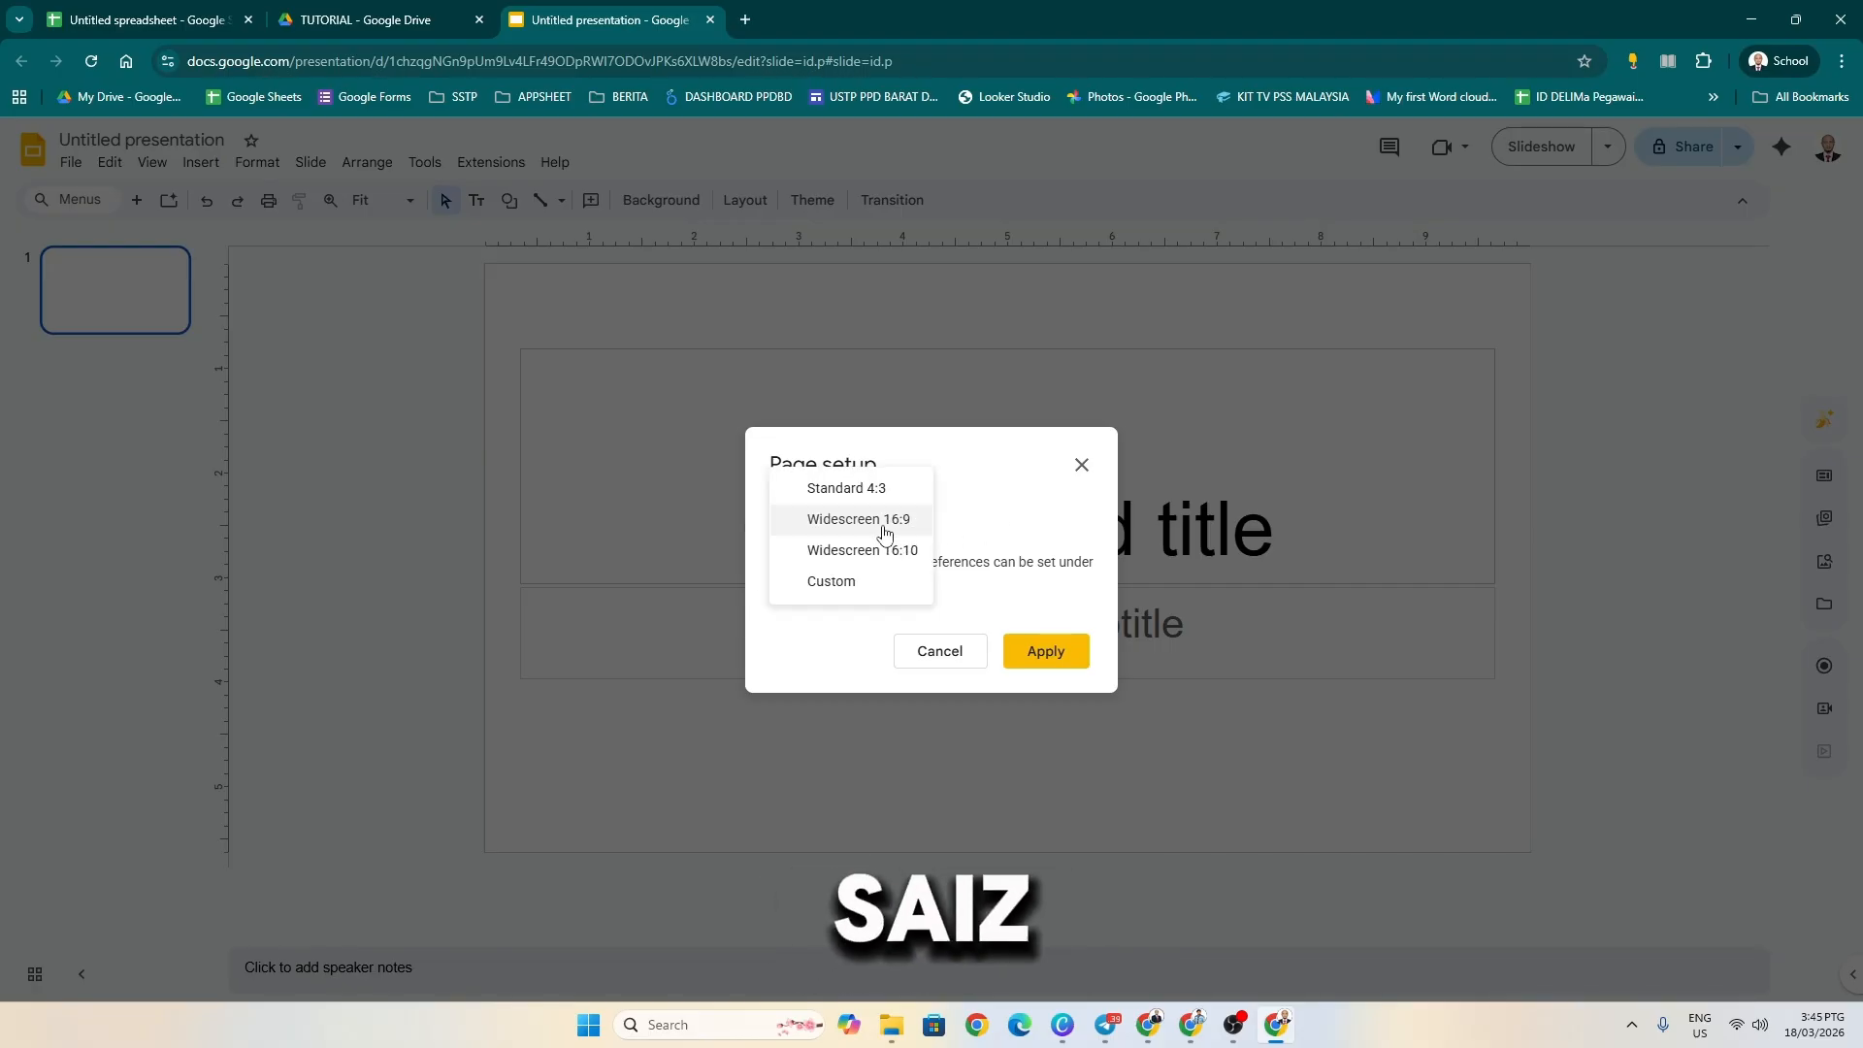
left_click(853, 582)
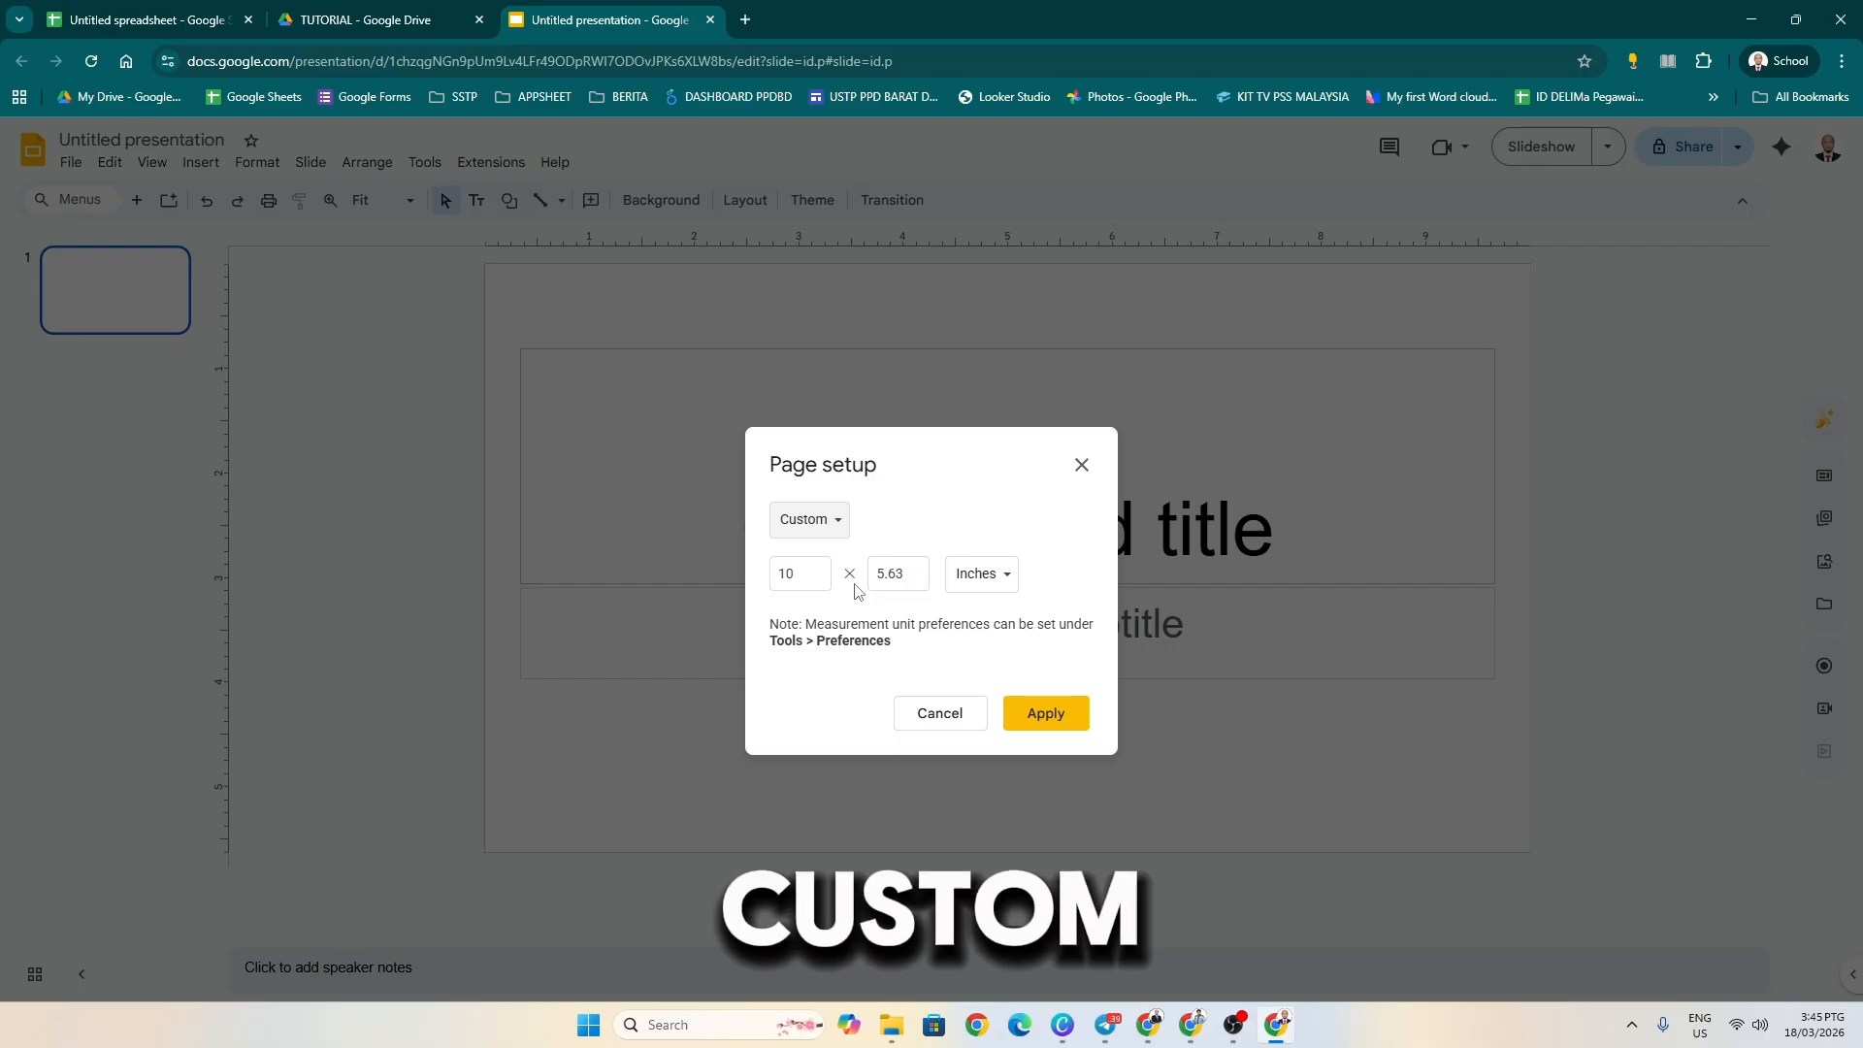
left_click(971, 574)
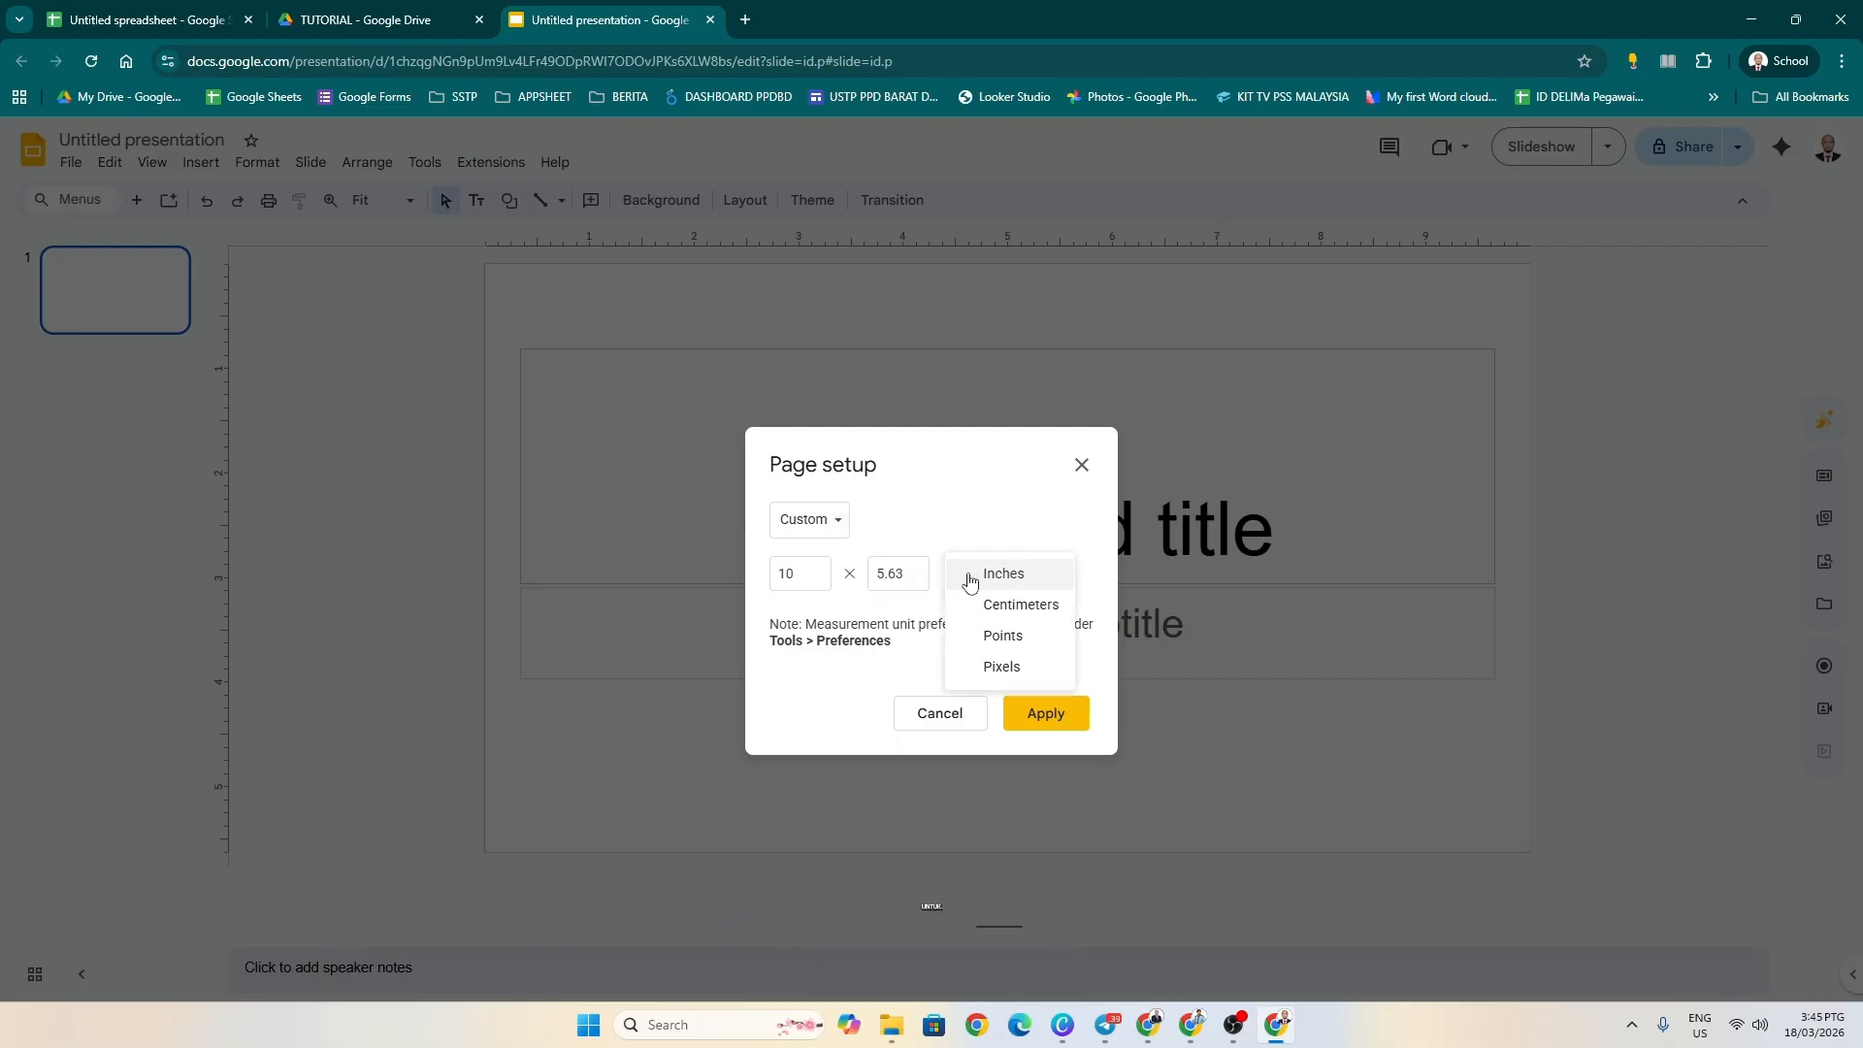
left_click(1020, 606)
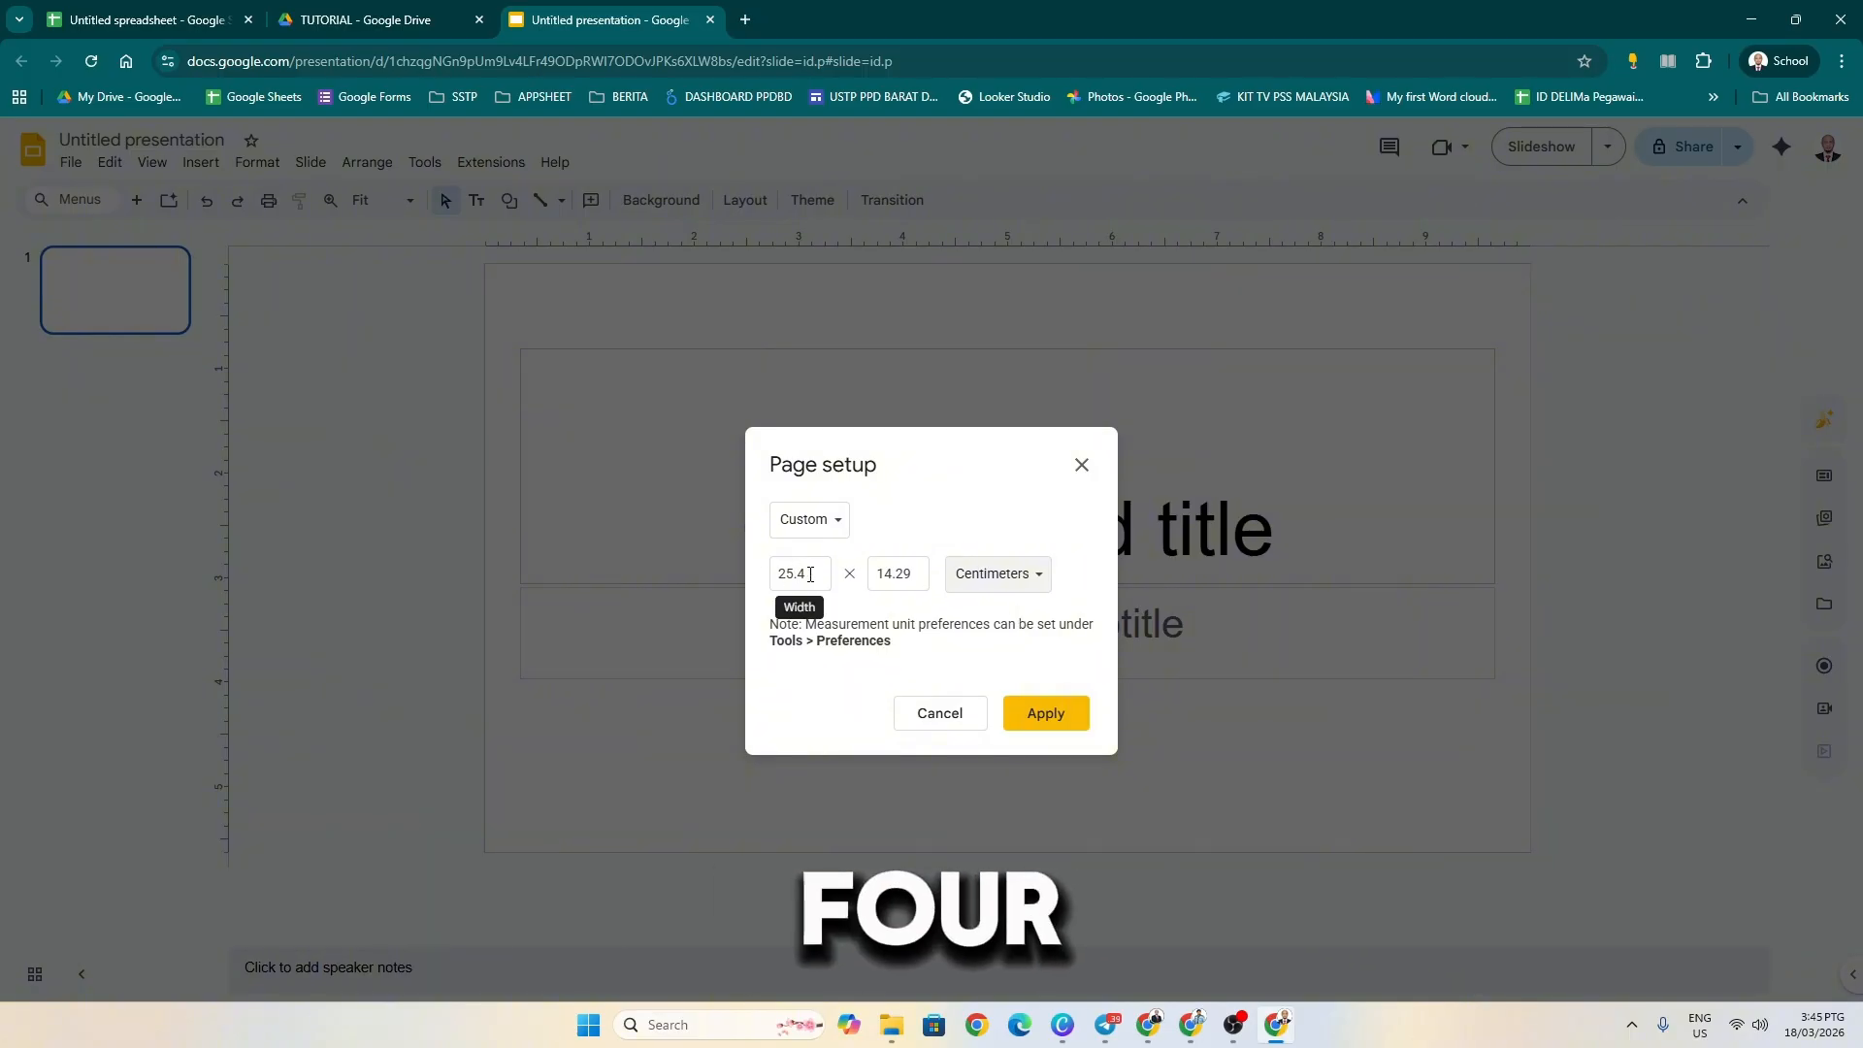
left_click_drag(814, 575, 762, 577)
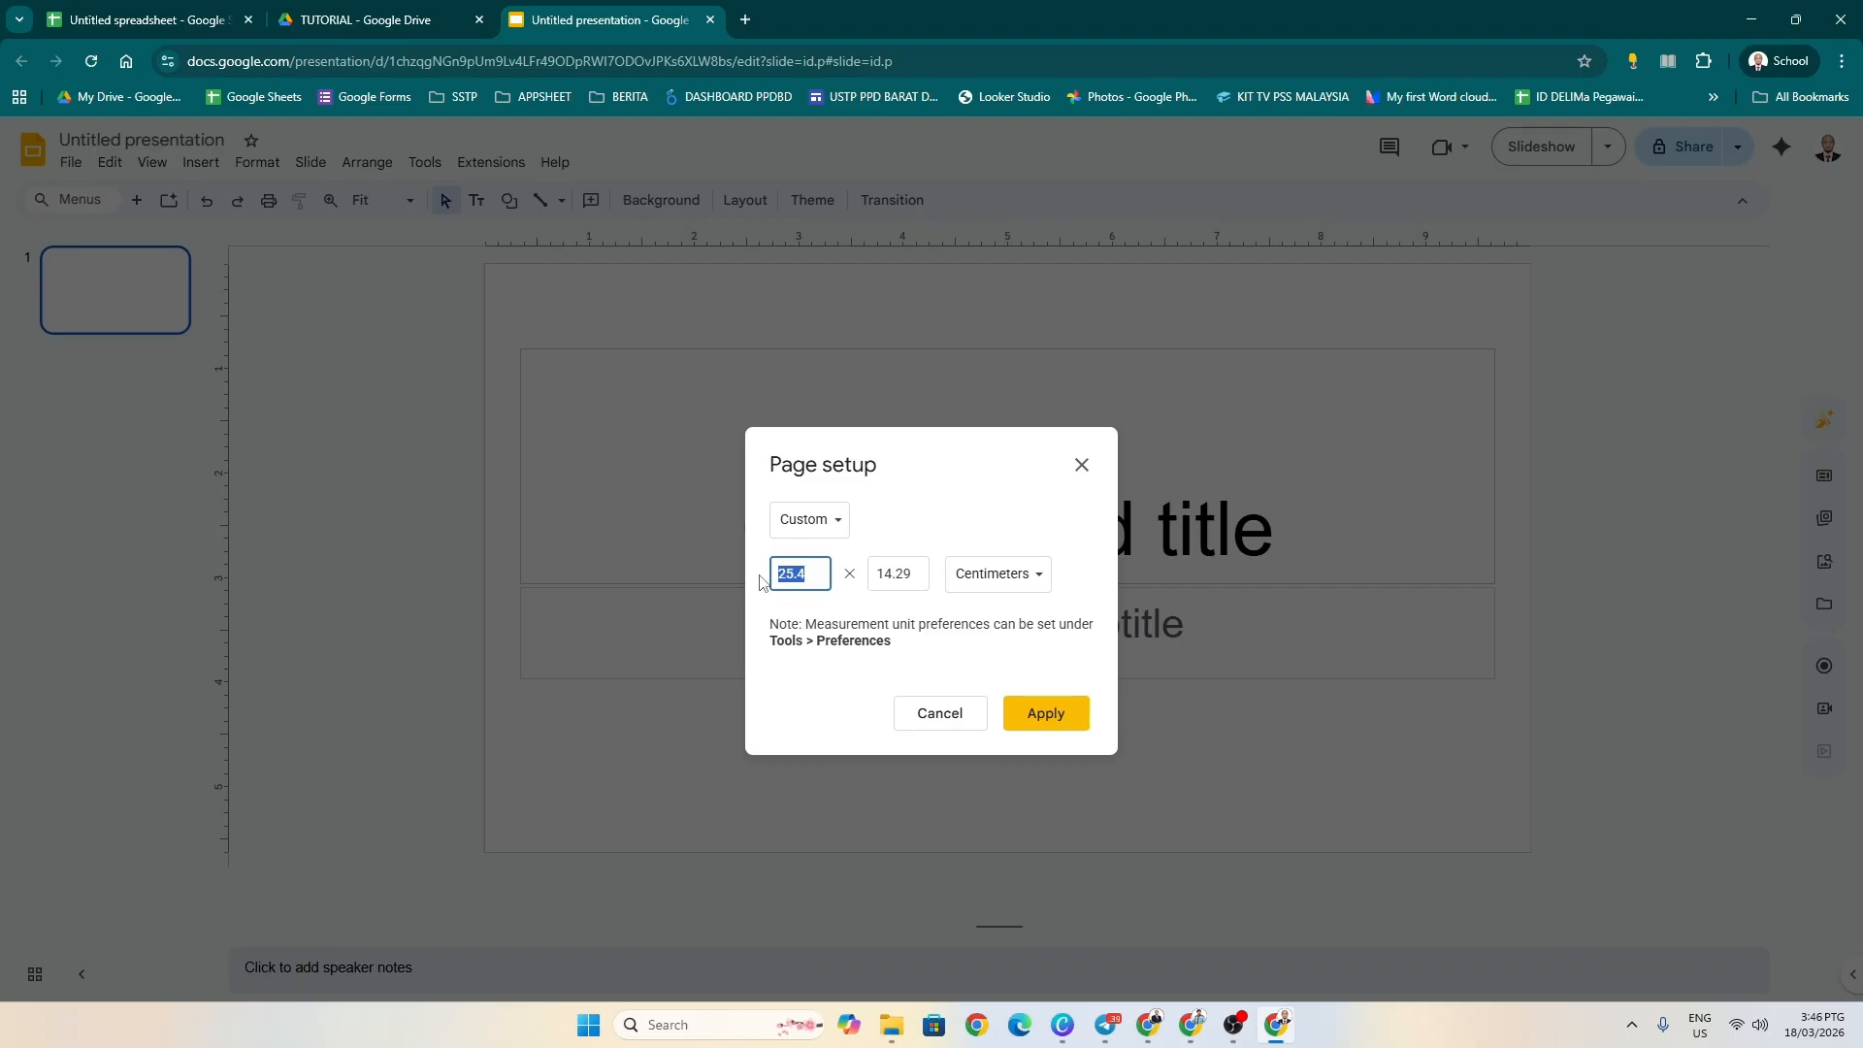
type("21")
key("Tab")
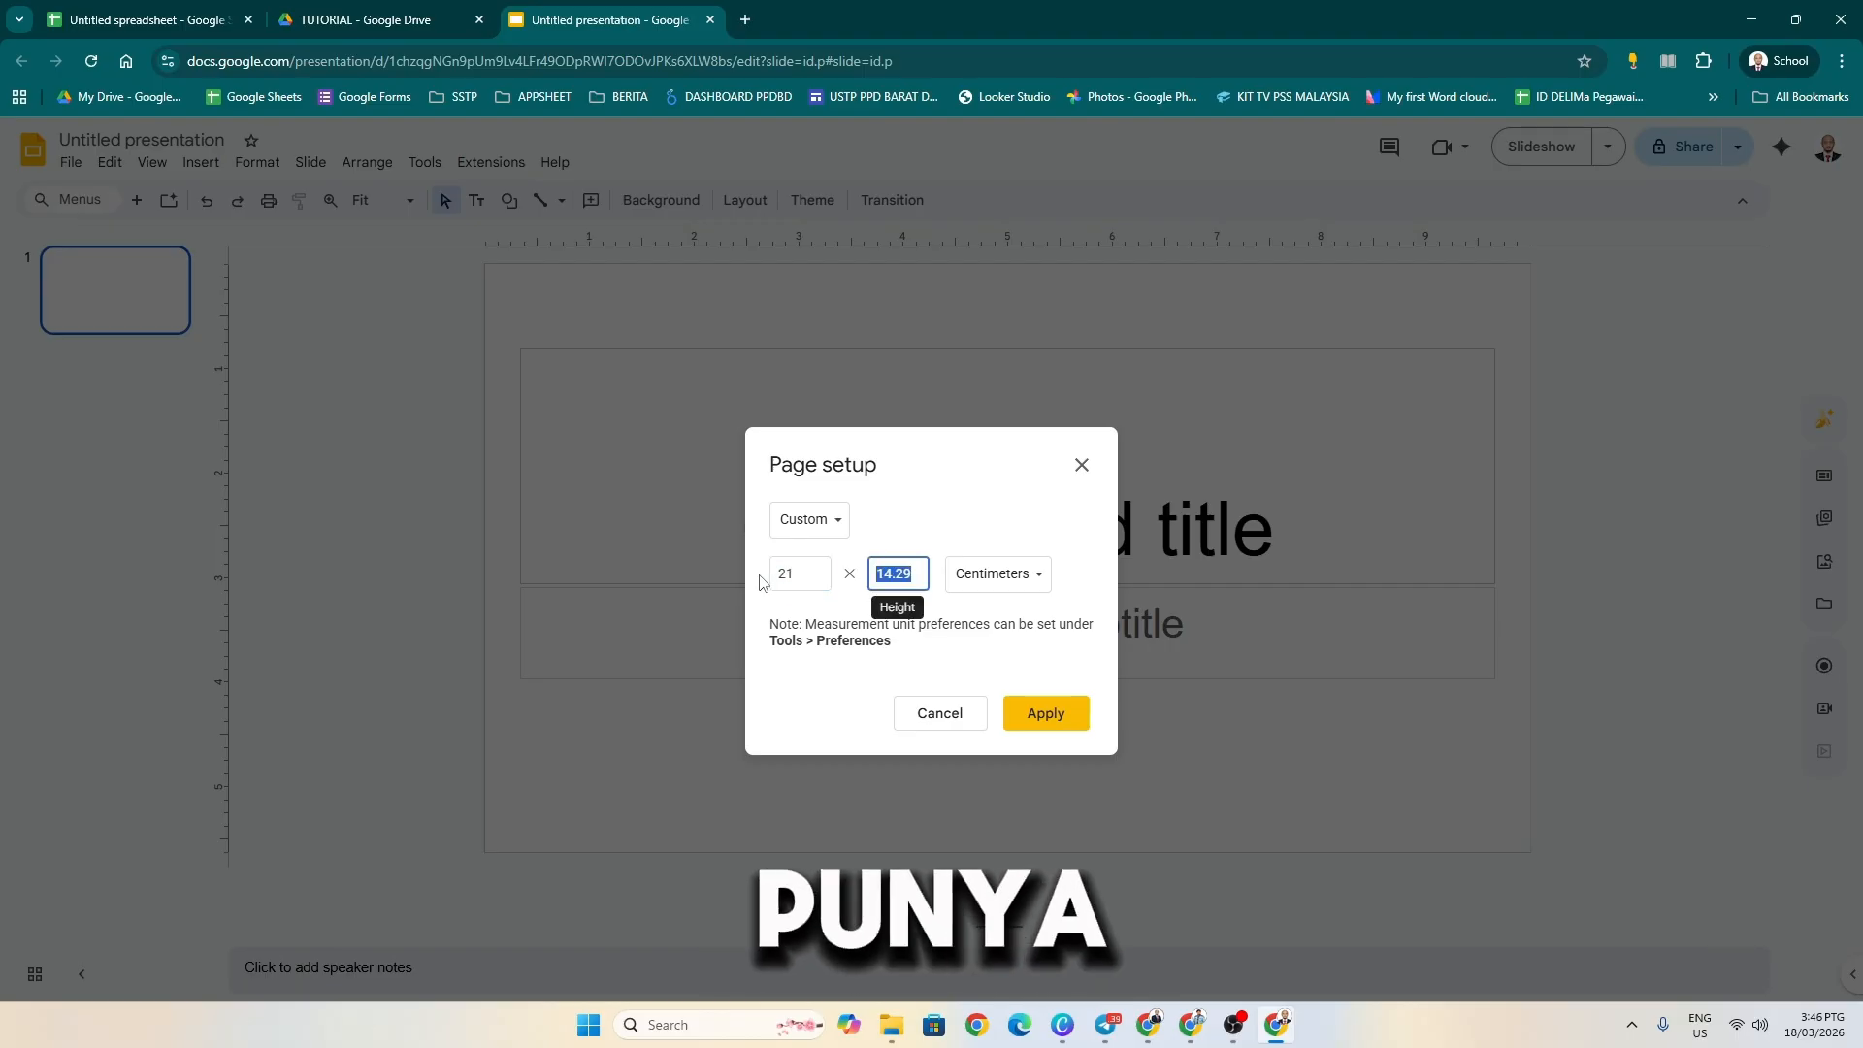
type("29.7")
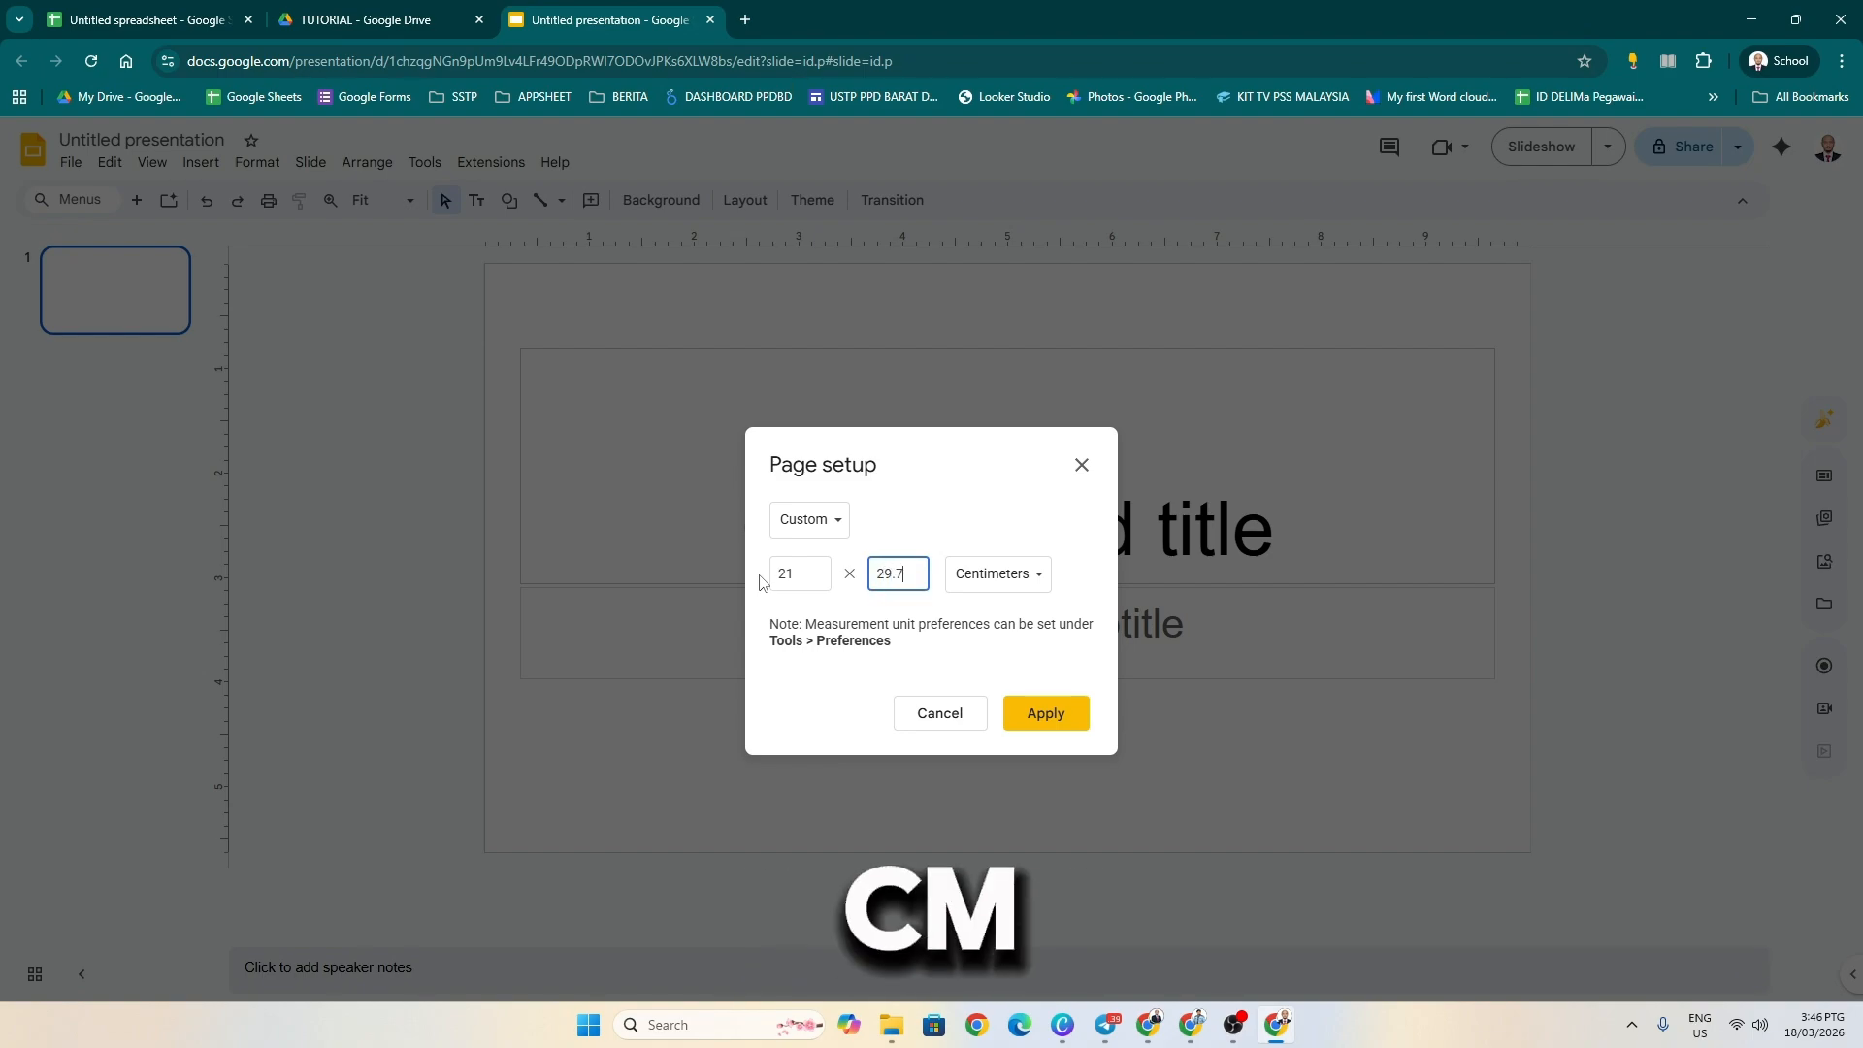
left_click(1031, 715)
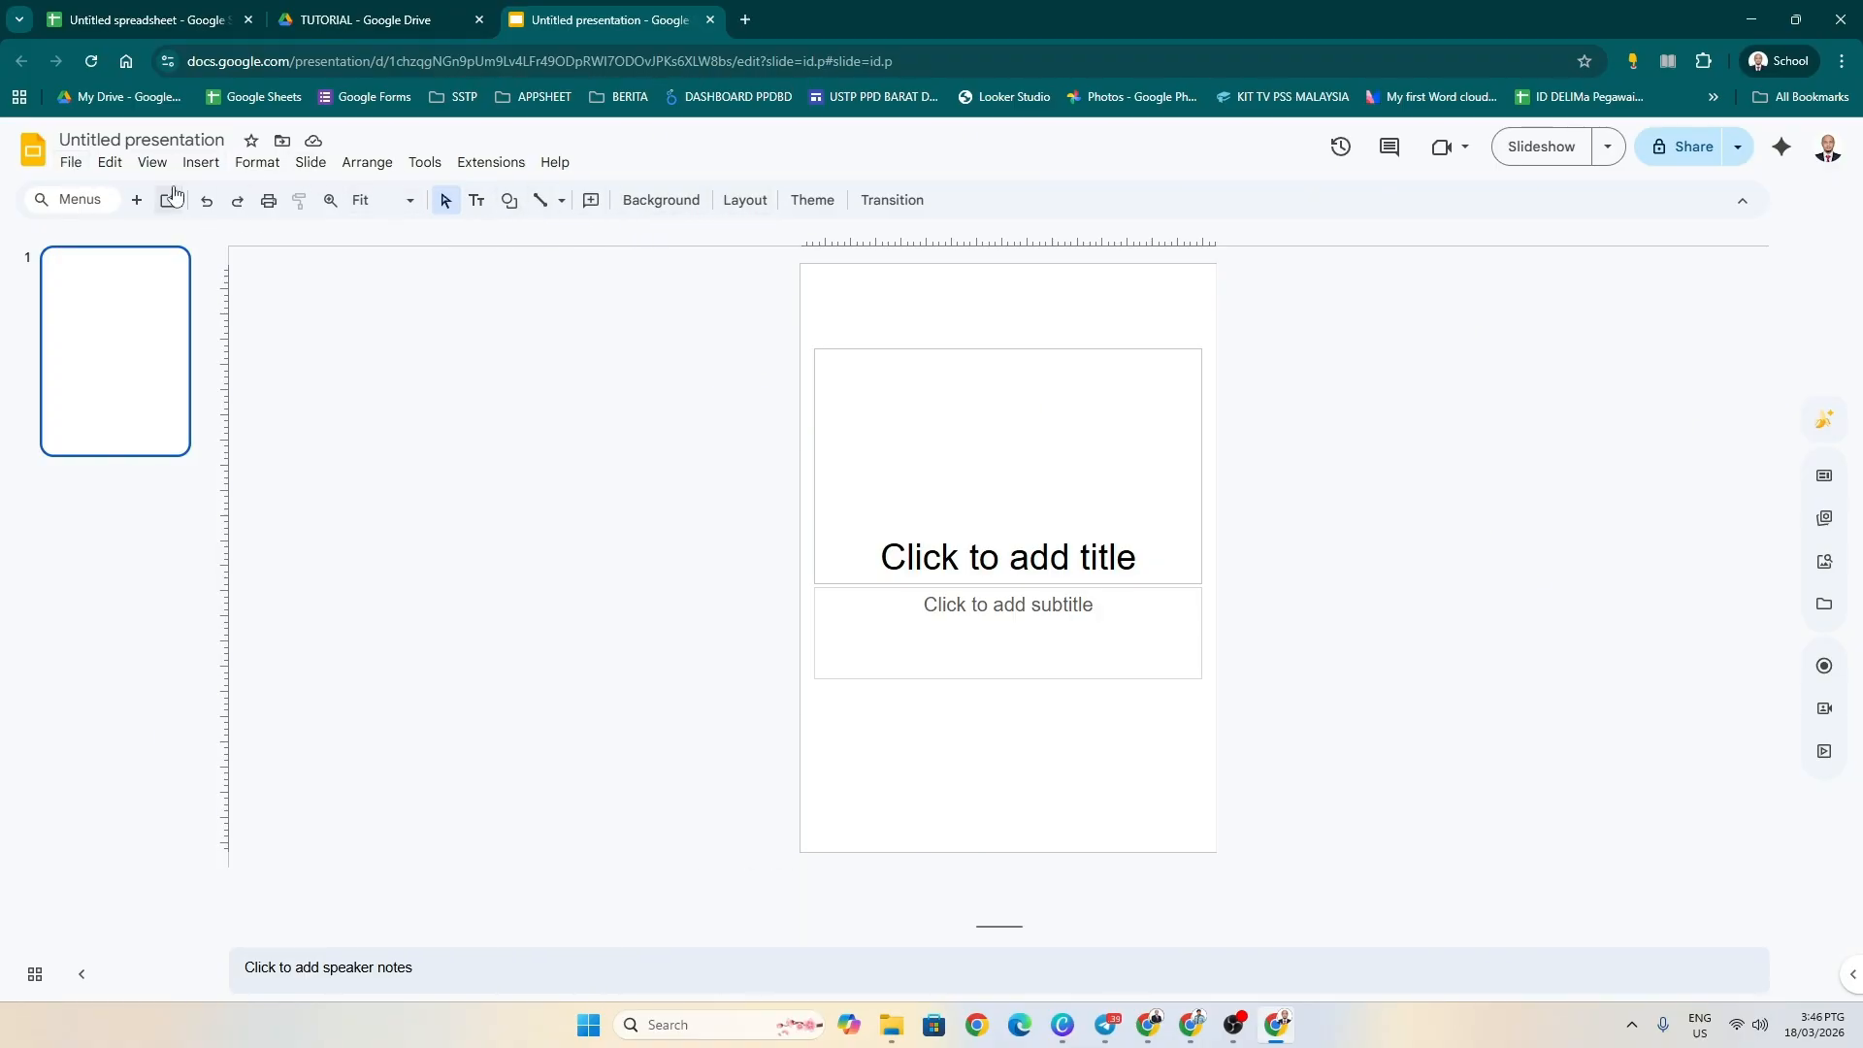
- Insert the image SIJIL PENYERTAAN TVPSS 2025 from the computer's Downloads folder into the slide
left_click(206, 167)
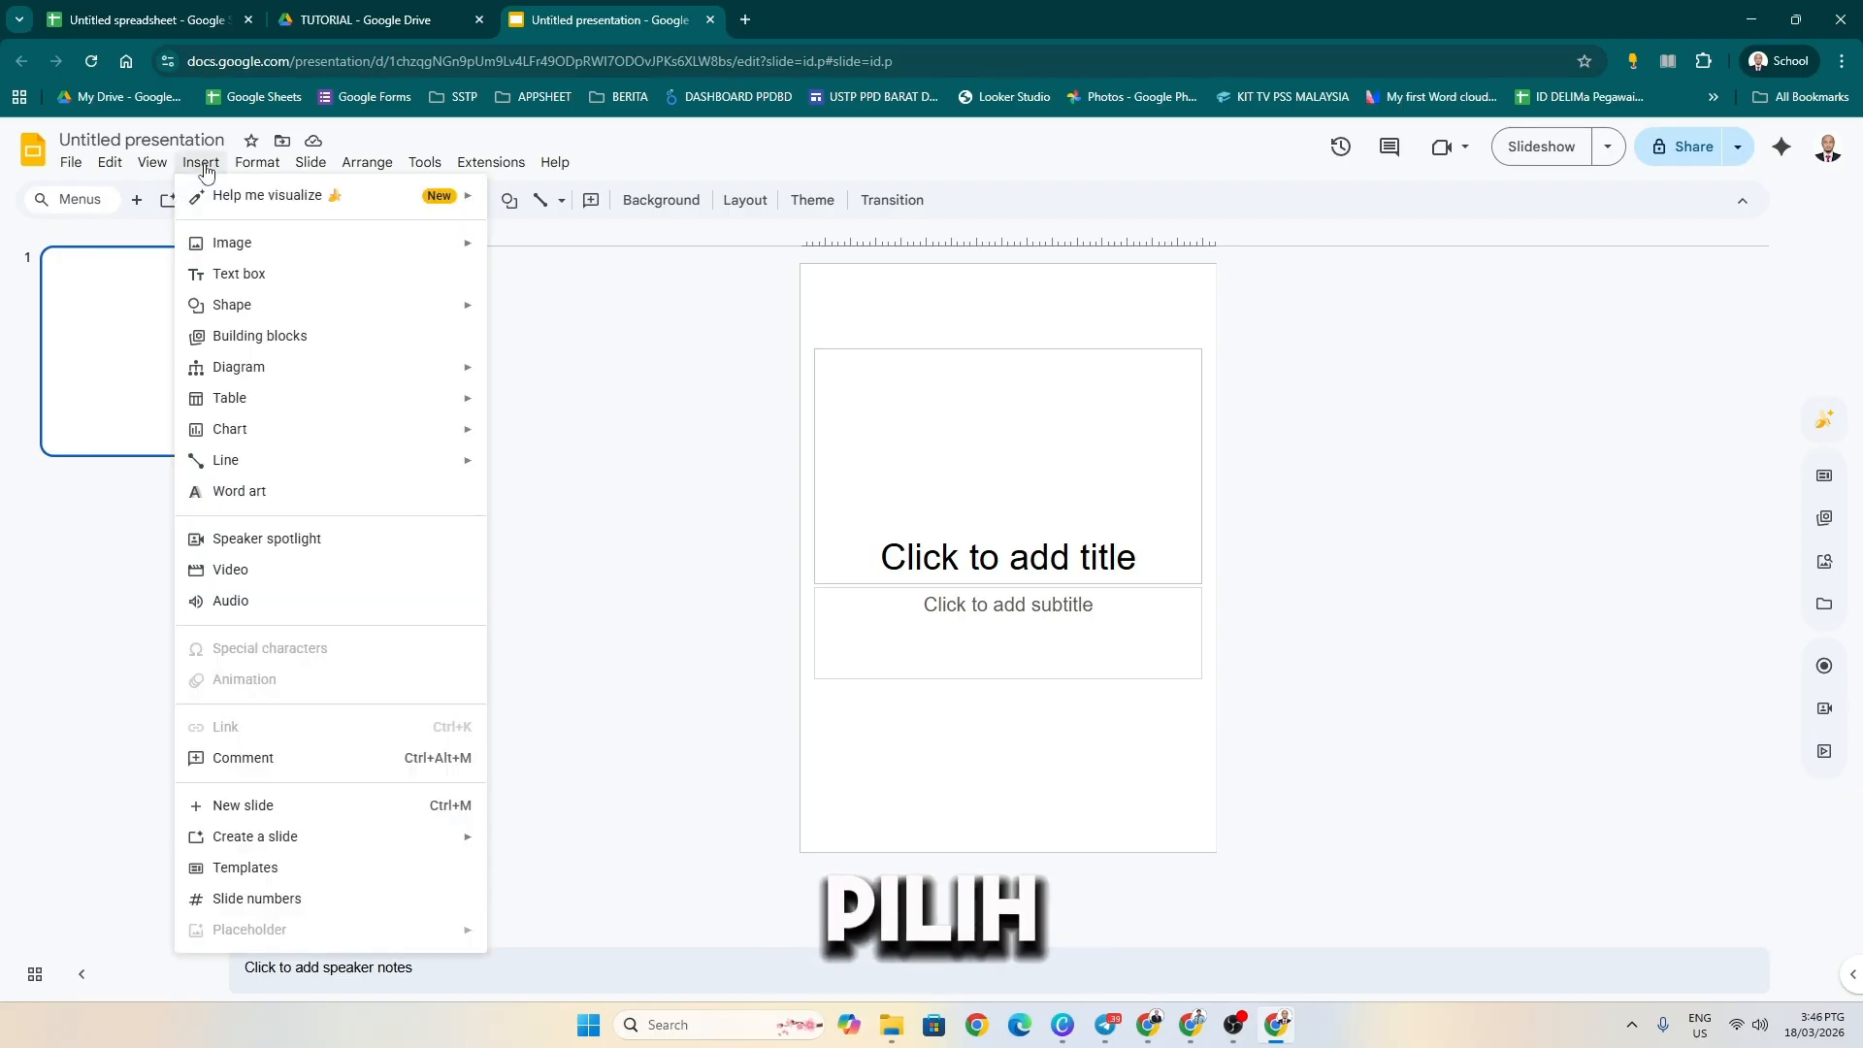
mouse_move(254, 165)
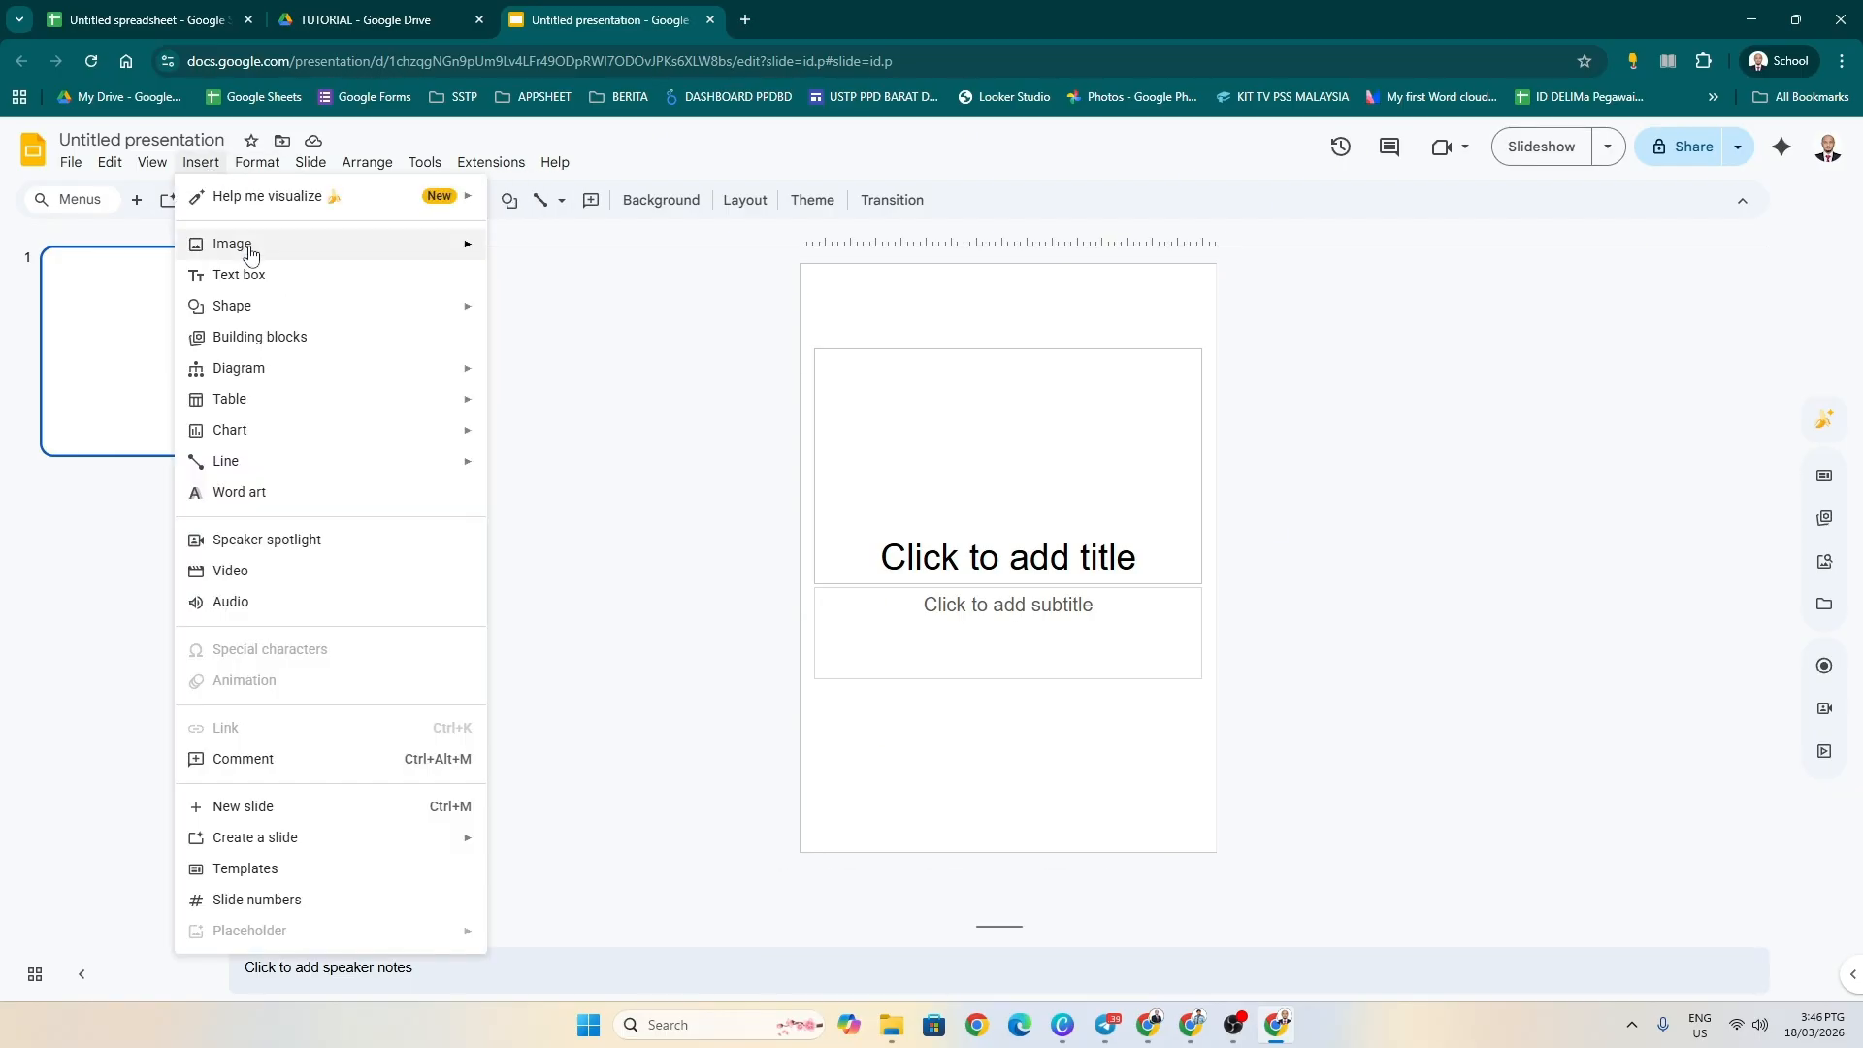
mouse_move(292, 245)
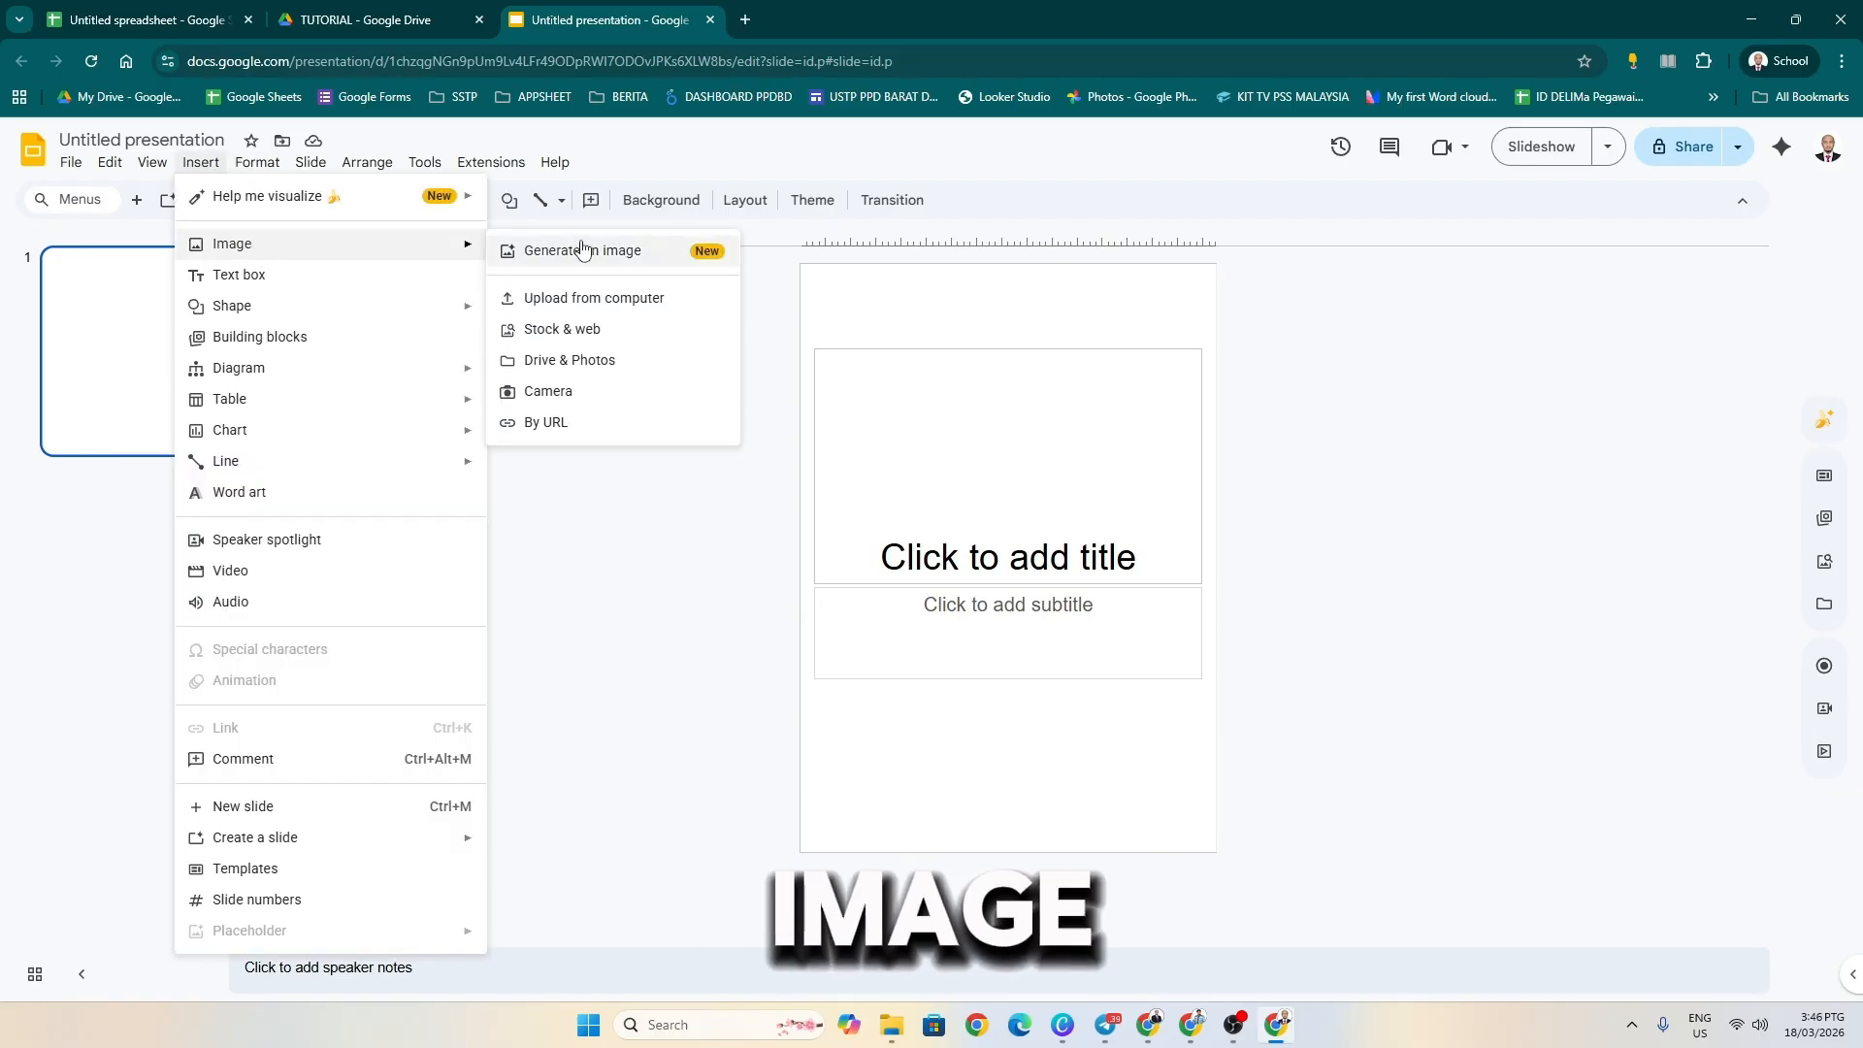
left_click(597, 307)
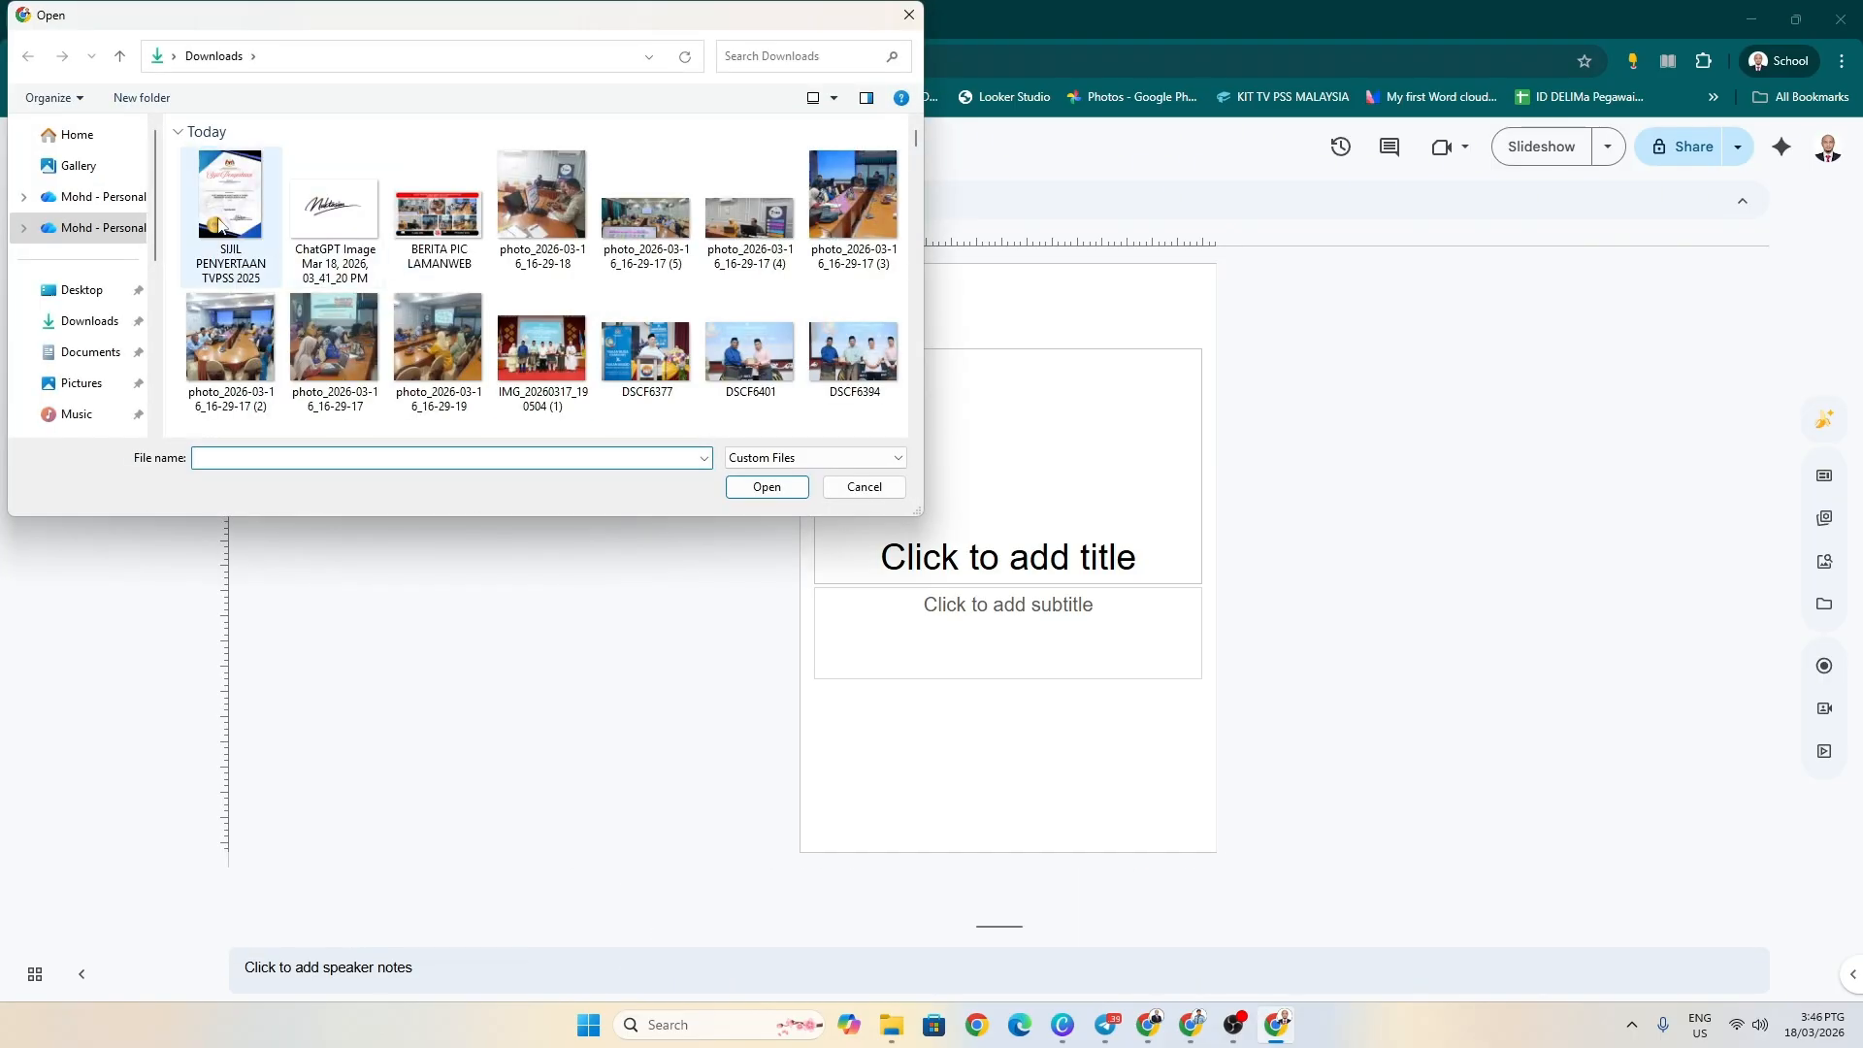
left_click(231, 209)
left_click(766, 486)
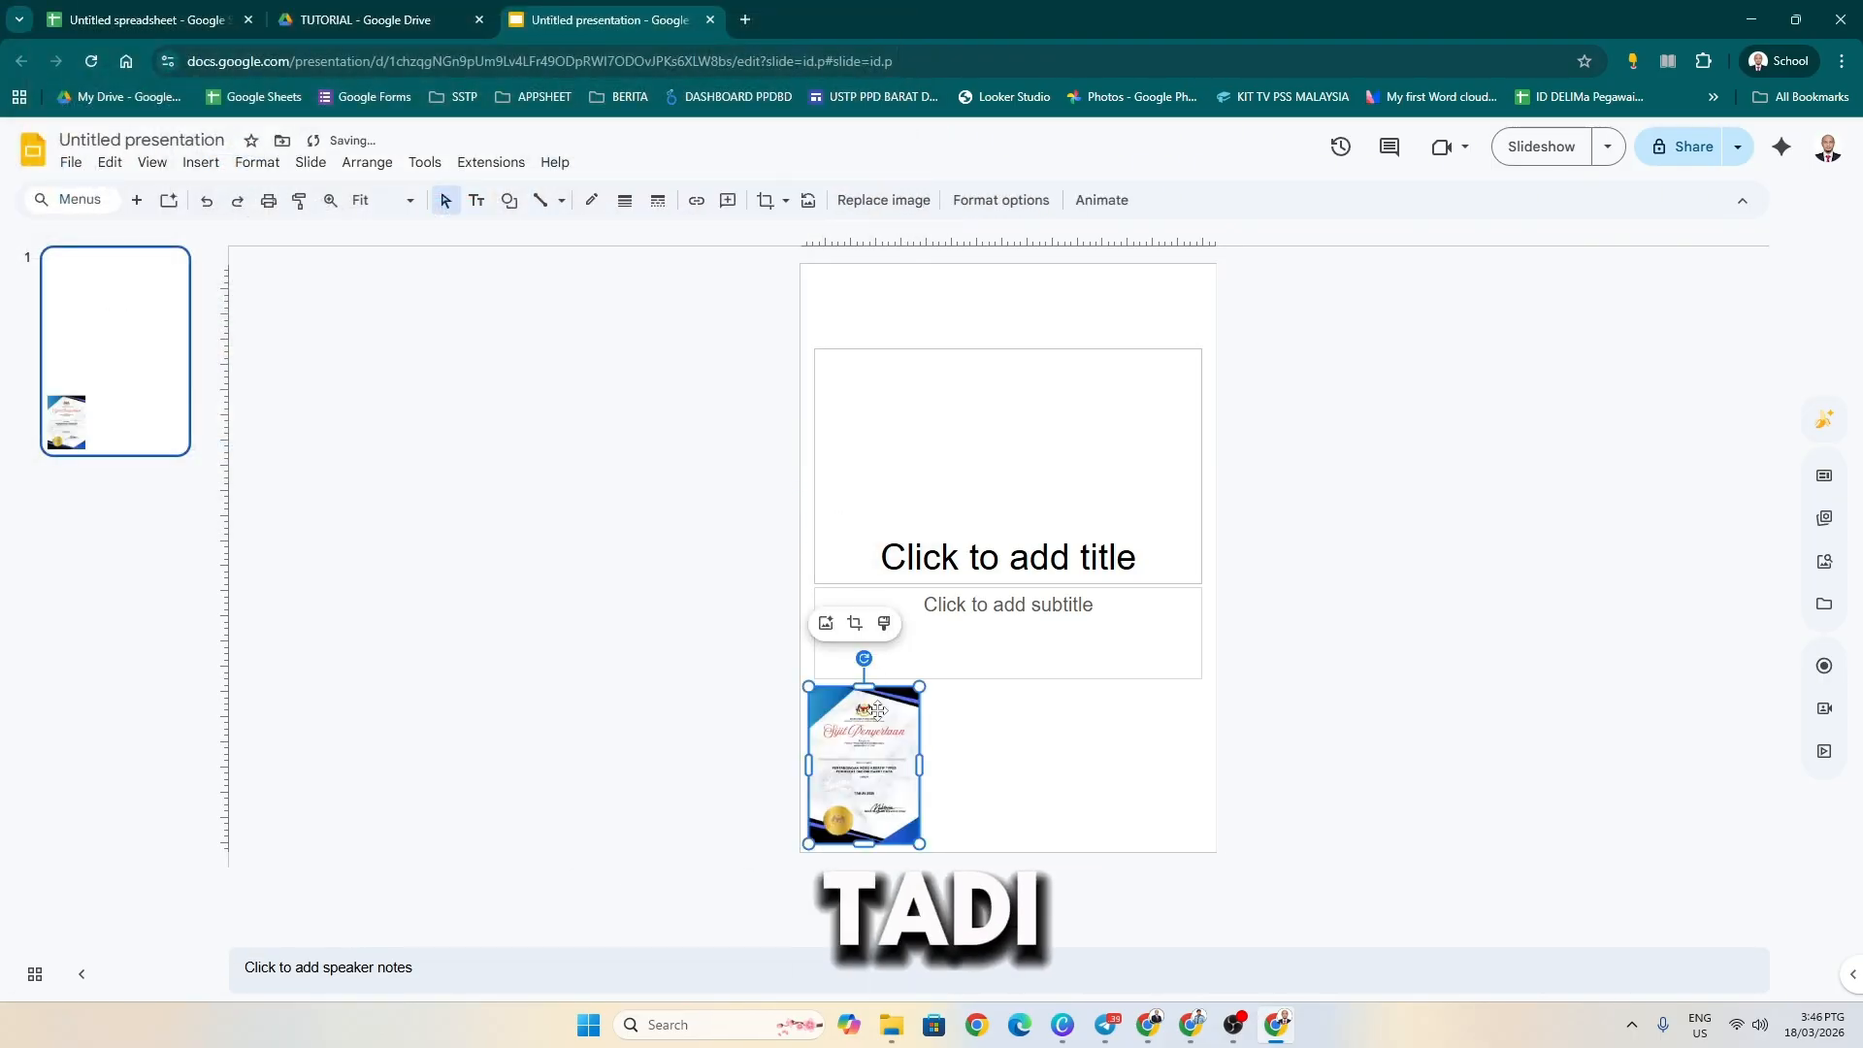
- Align the certificate image with the slide's top-left corner and enlarge it to cover the whole page
left_click_drag(878, 728, 870, 307)
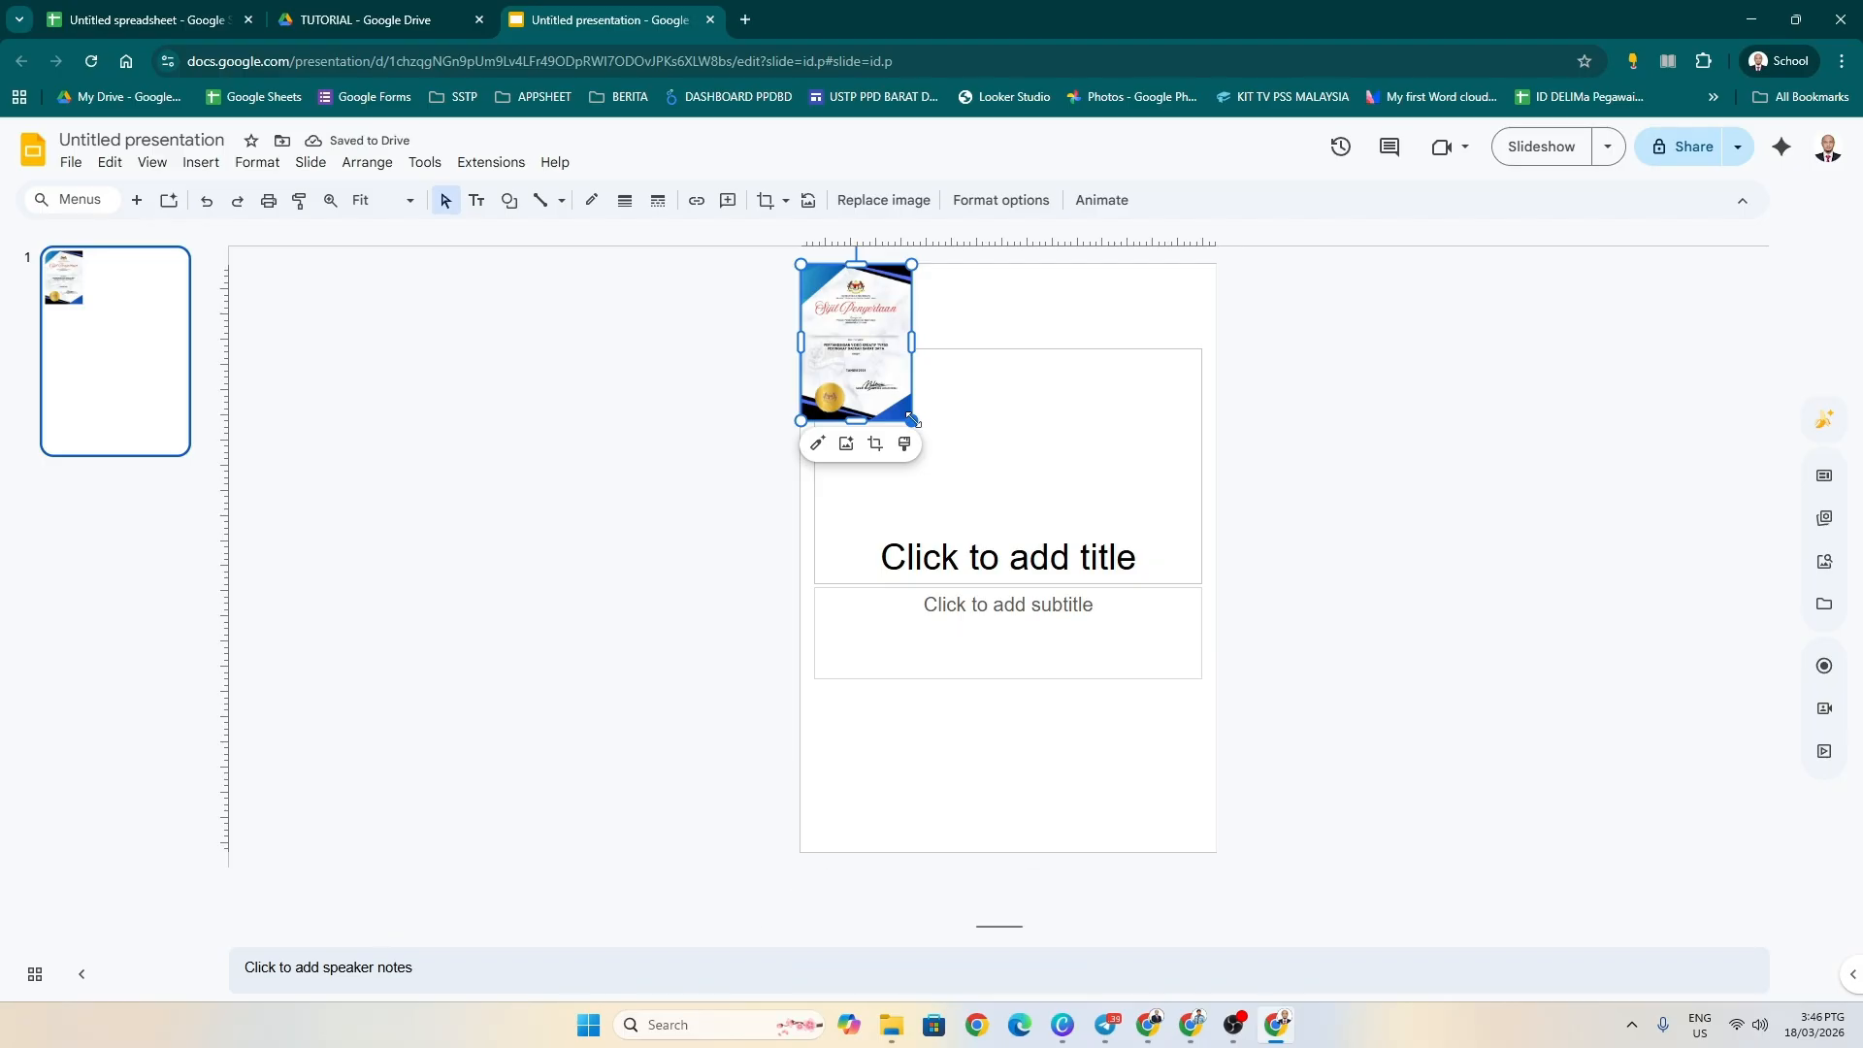
left_click_drag(912, 420, 1214, 768)
left_click(1349, 665)
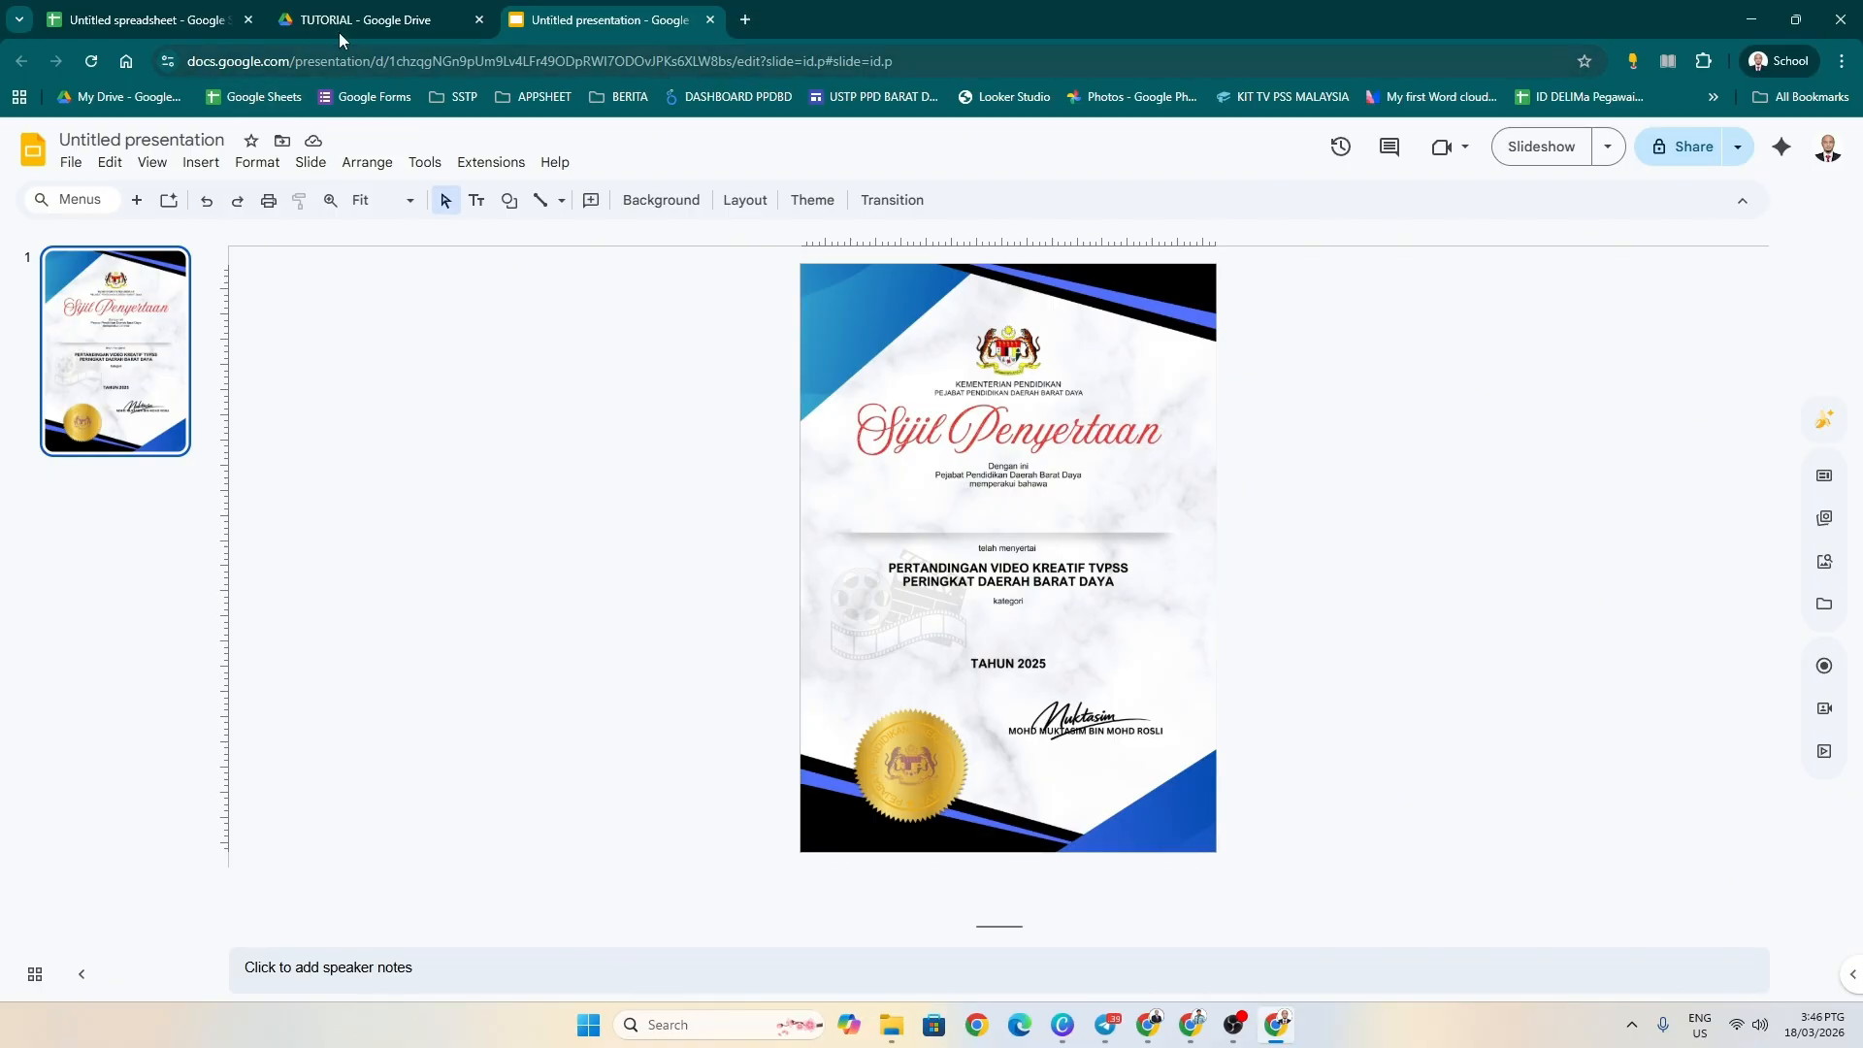
- Switch to the participant spreadsheet in Google Sheets and rename it Tutorial Autocrat
left_click(167, 31)
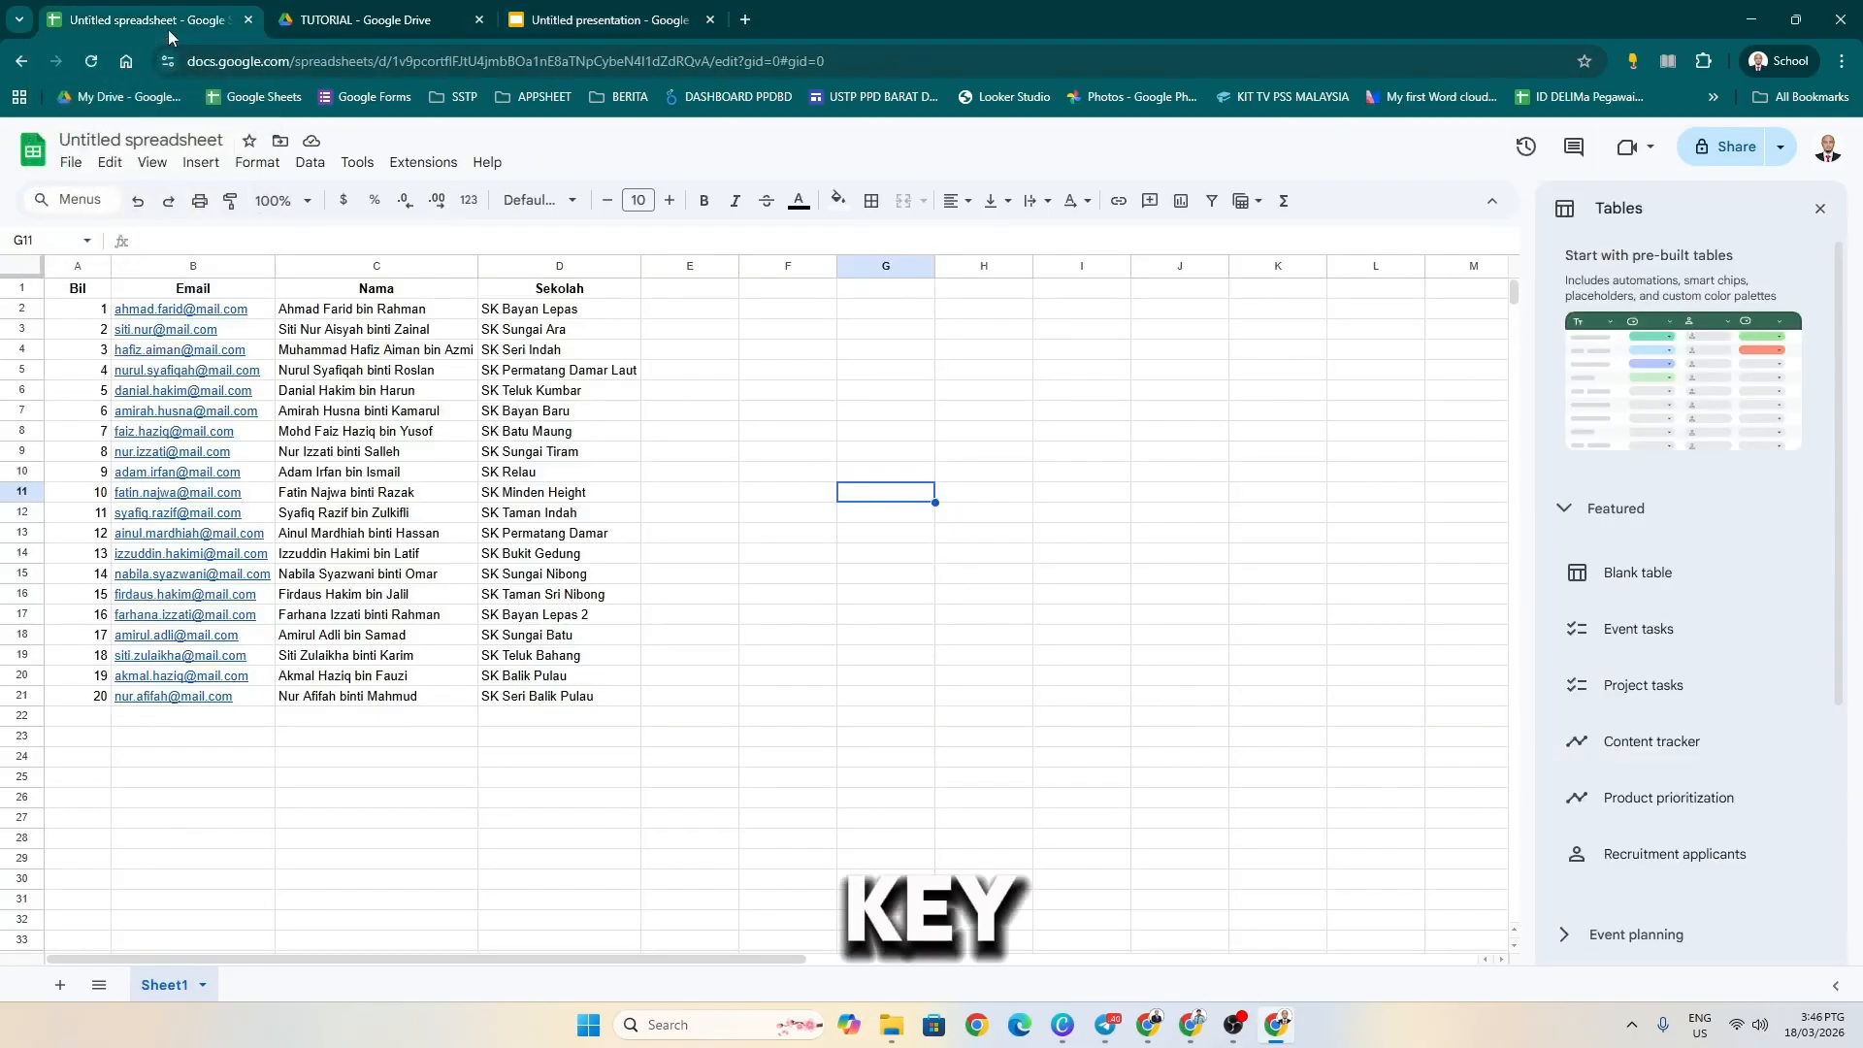
left_click(167, 134)
type("tUTORIAL")
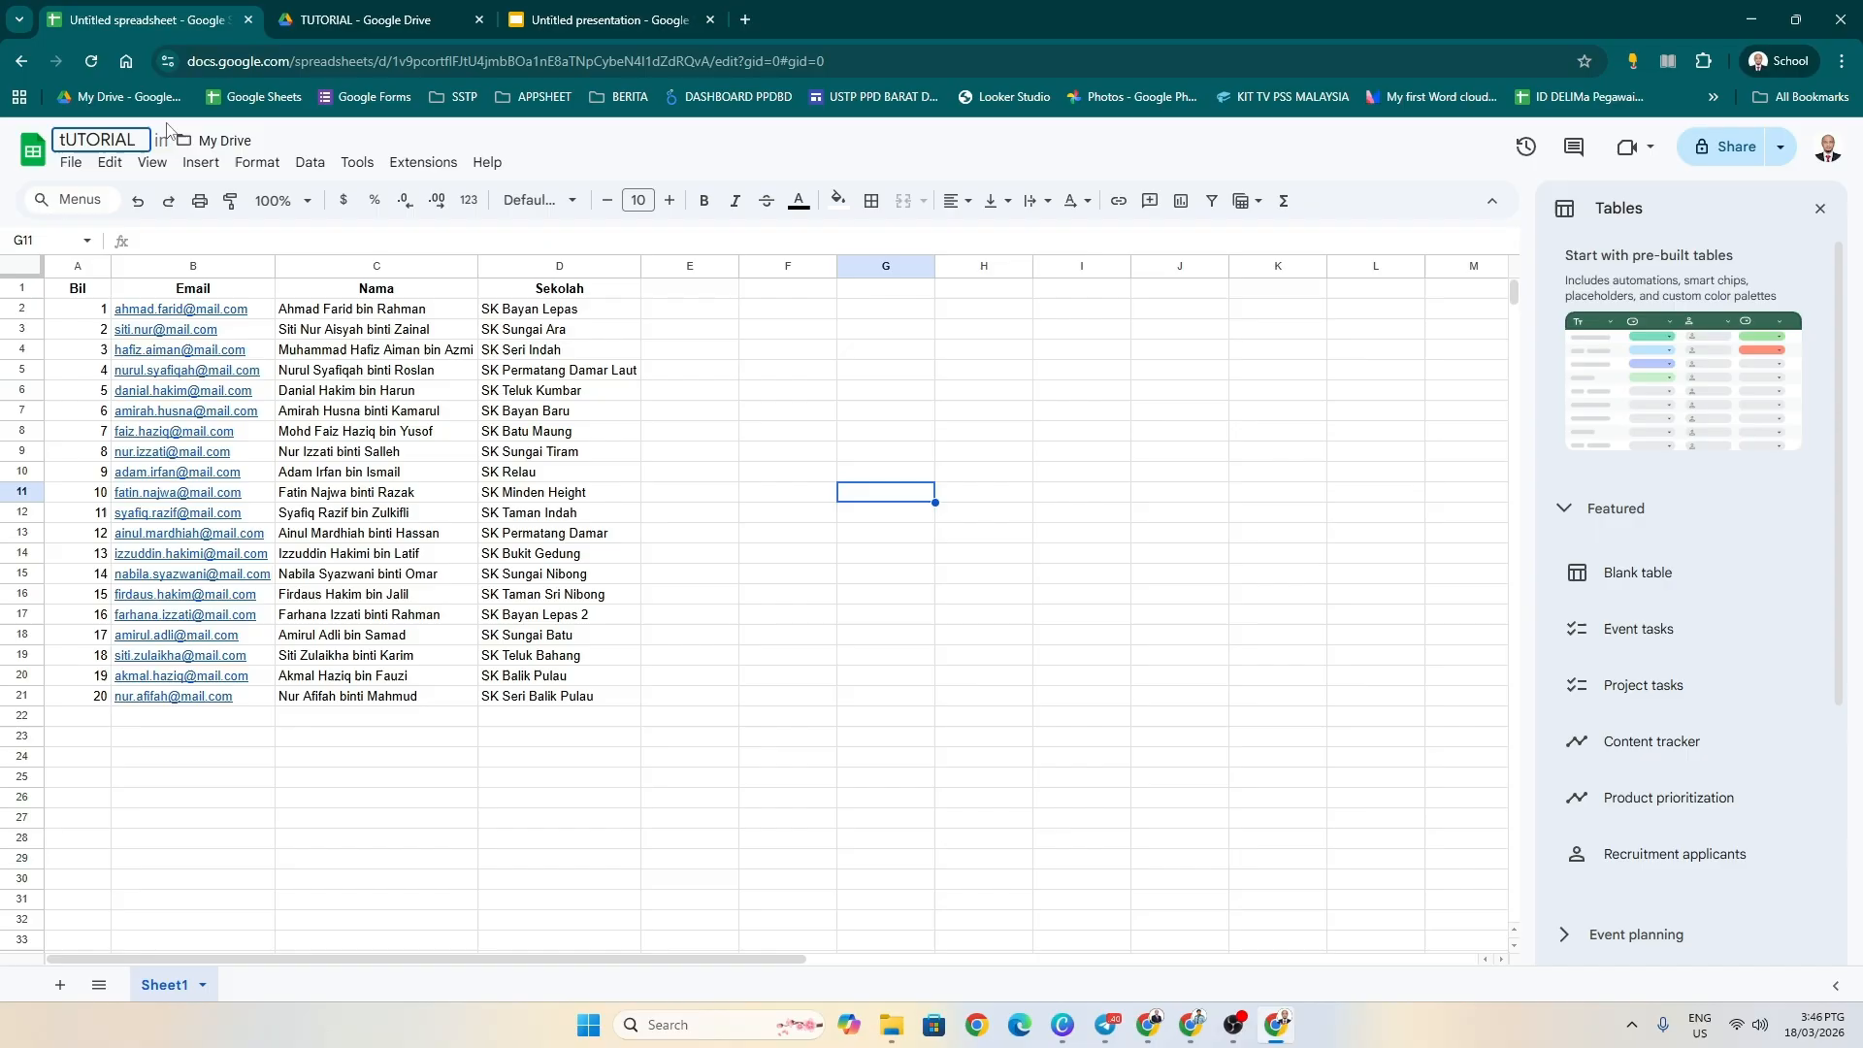
key("ctrl+a")
key("BackSpace")
type("T")
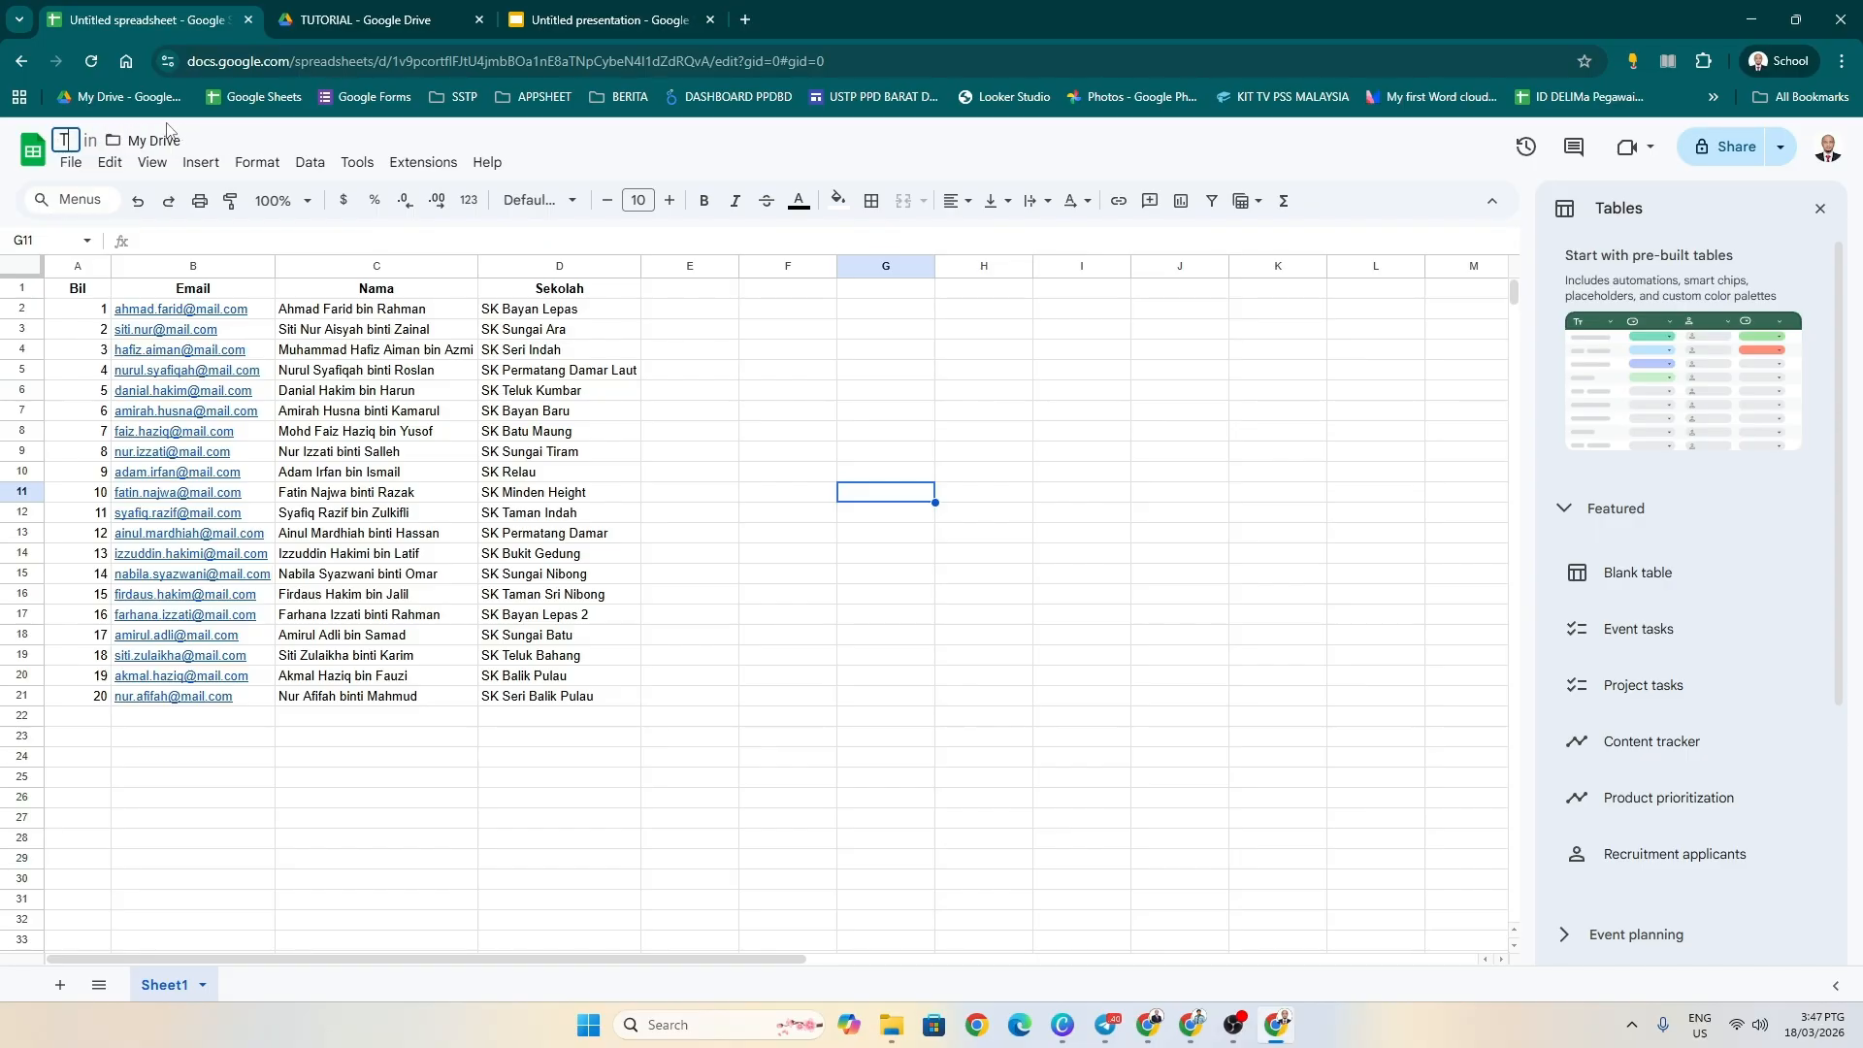
type("utorial Autocrat")
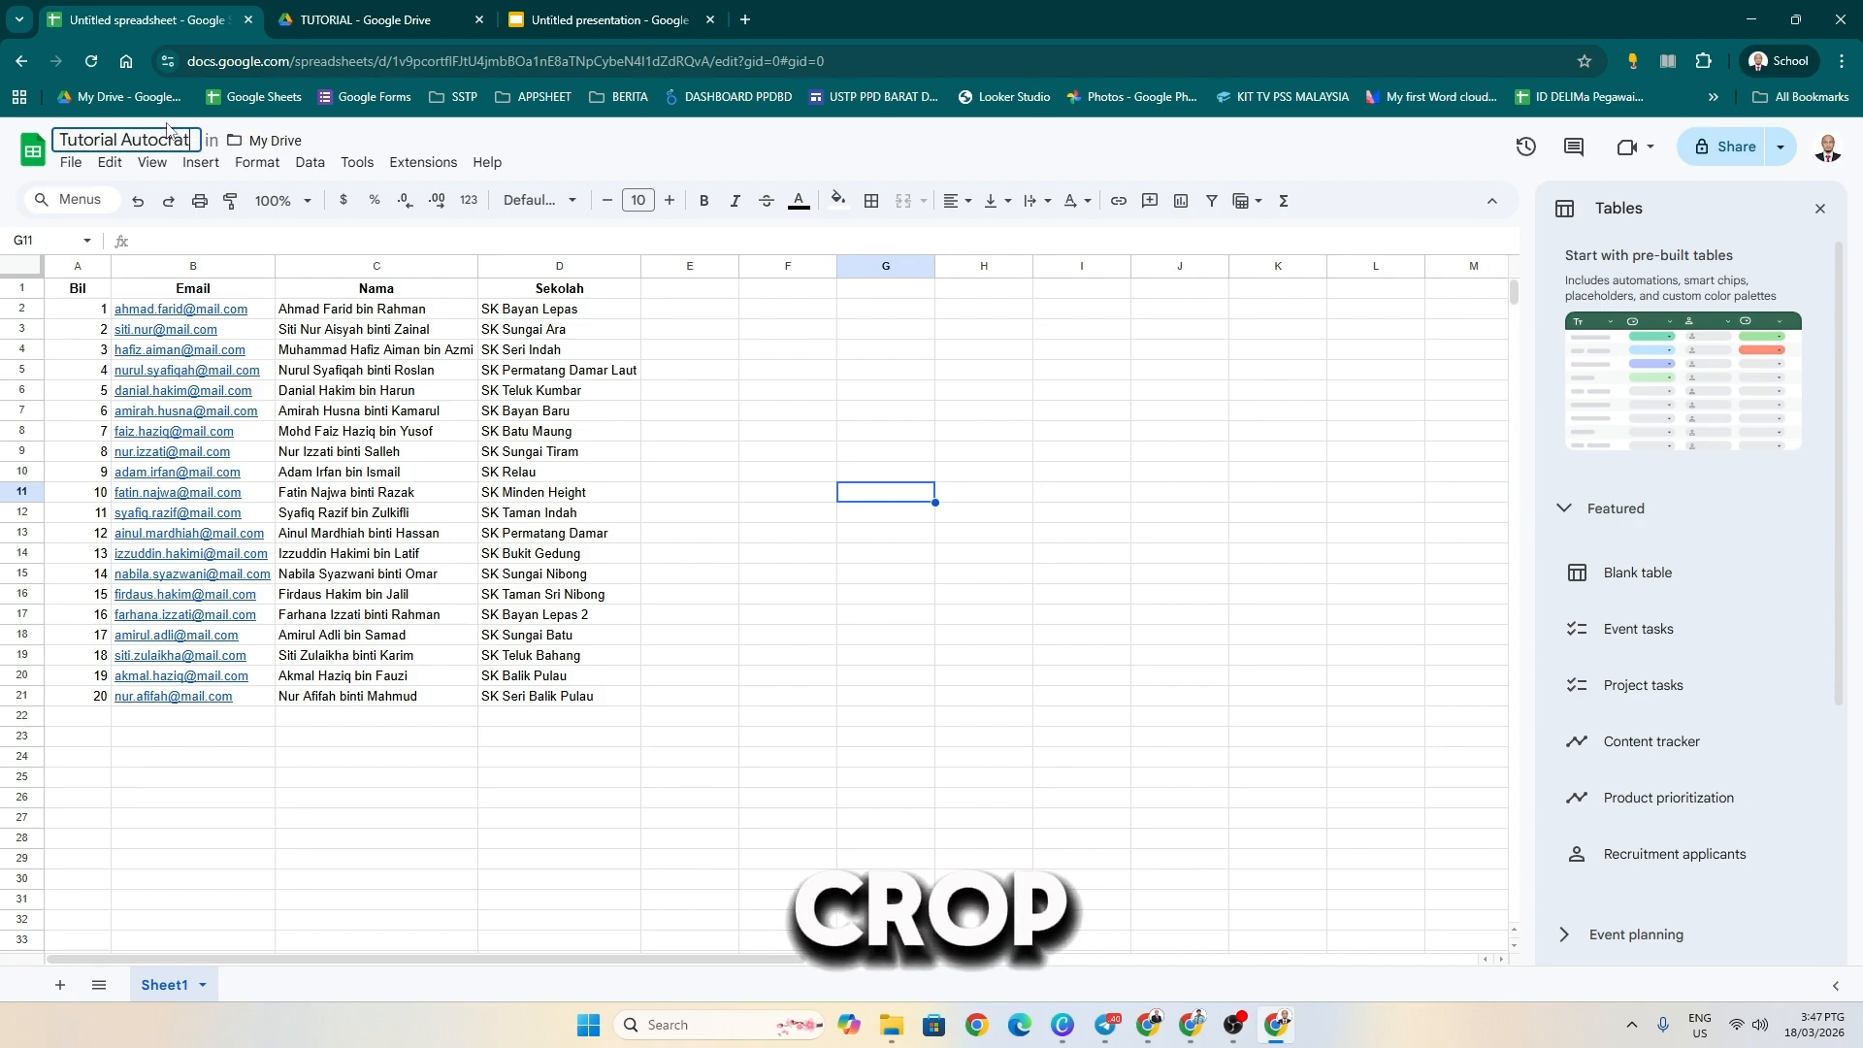
left_click(529, 407)
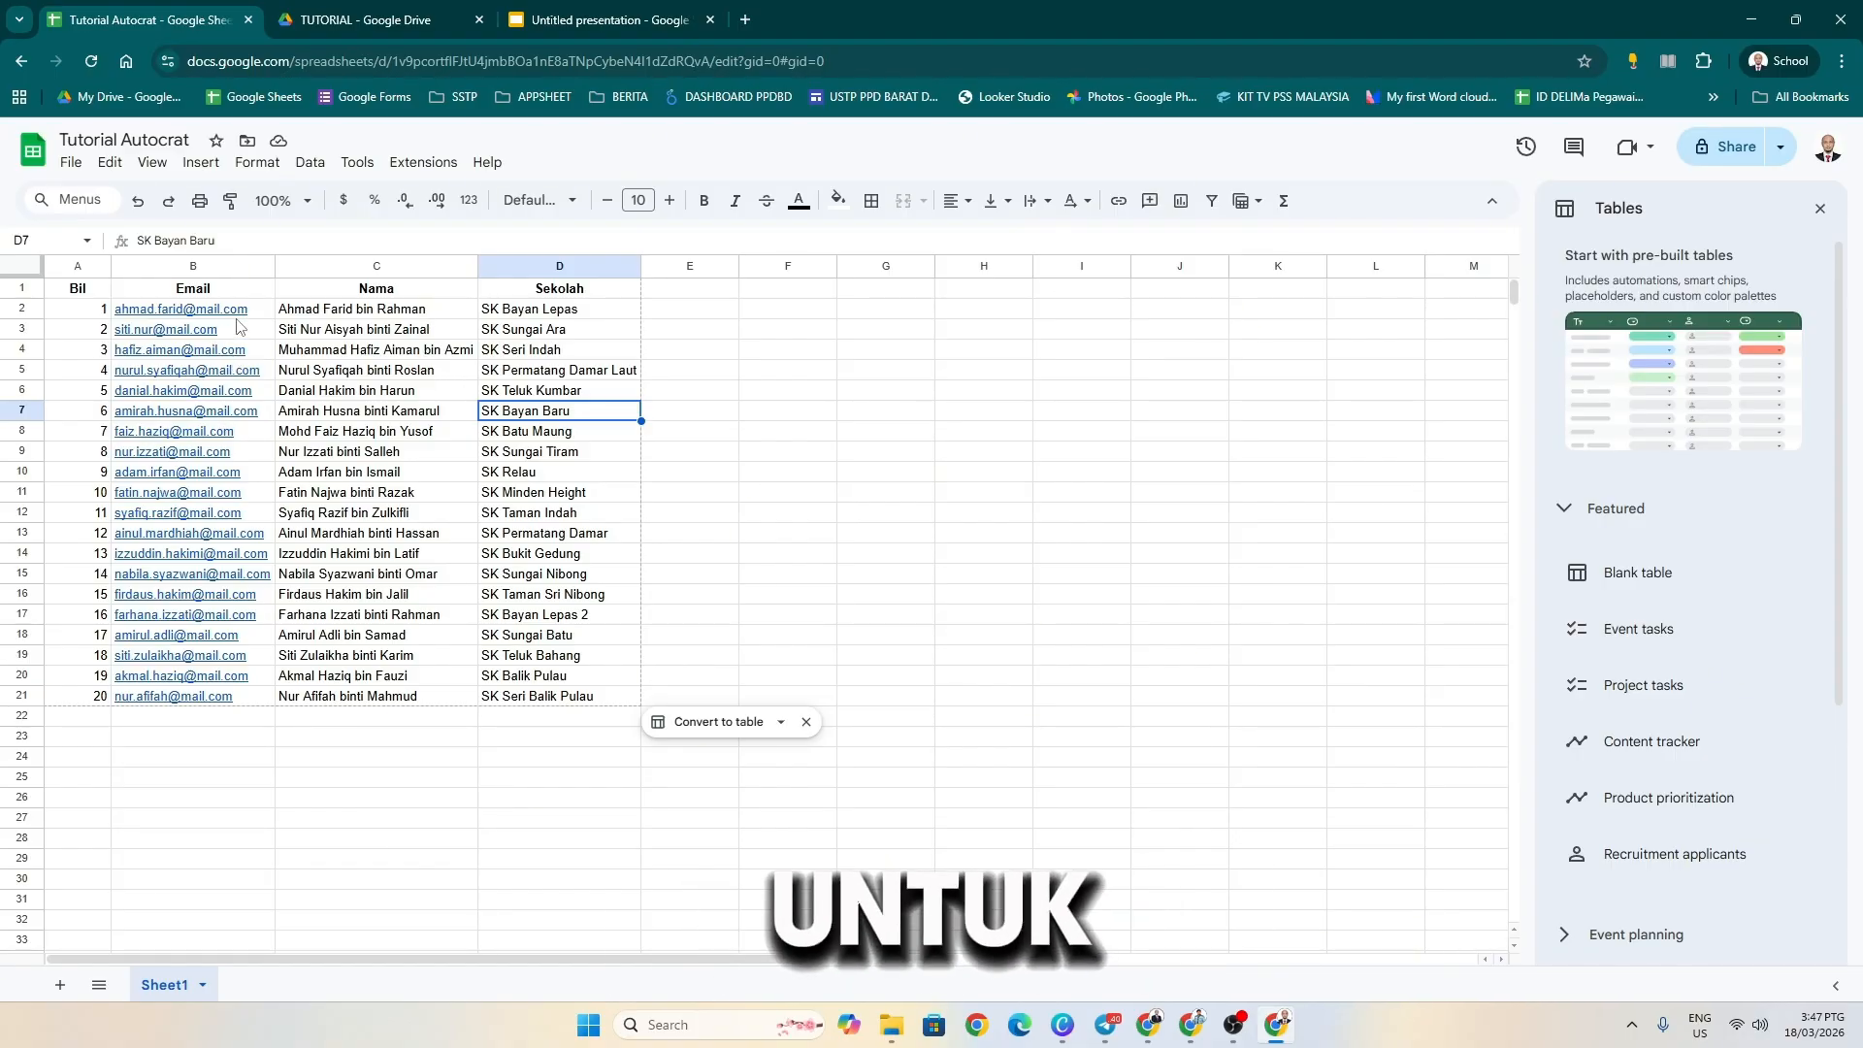
mouse_move(245, 324)
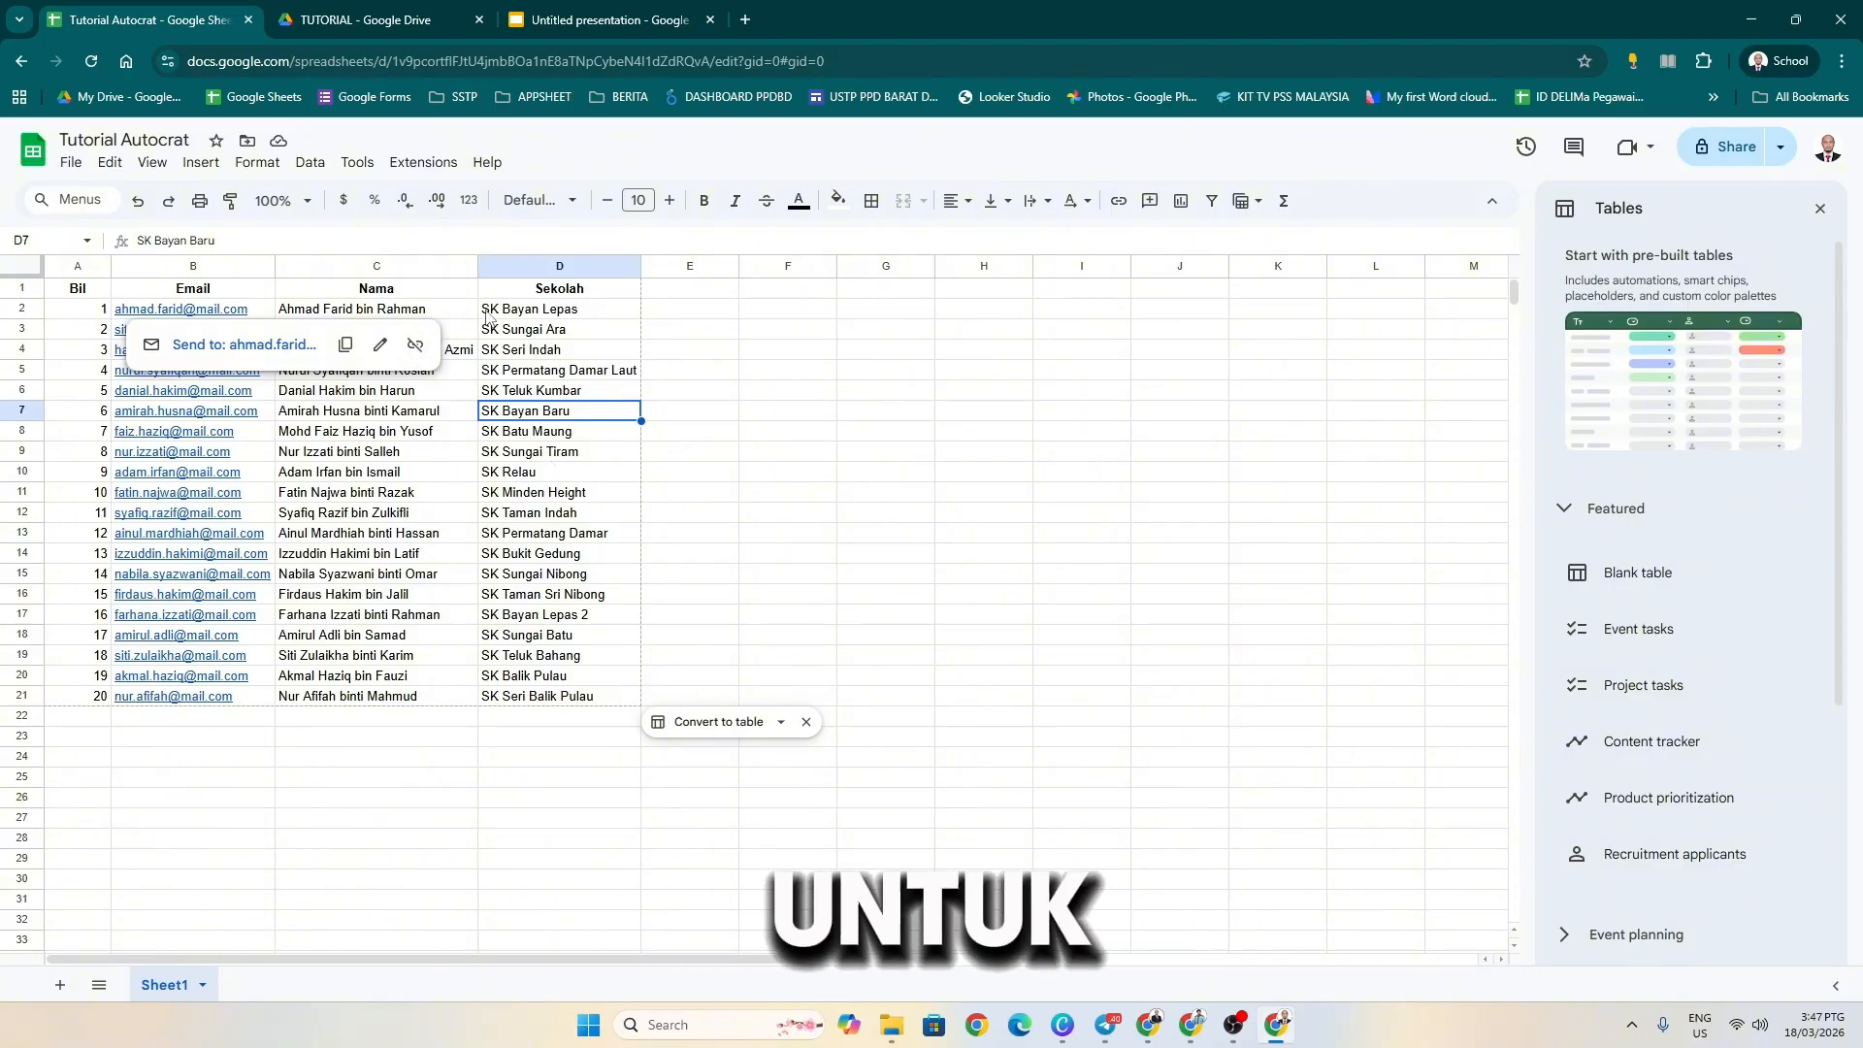
left_click(689, 332)
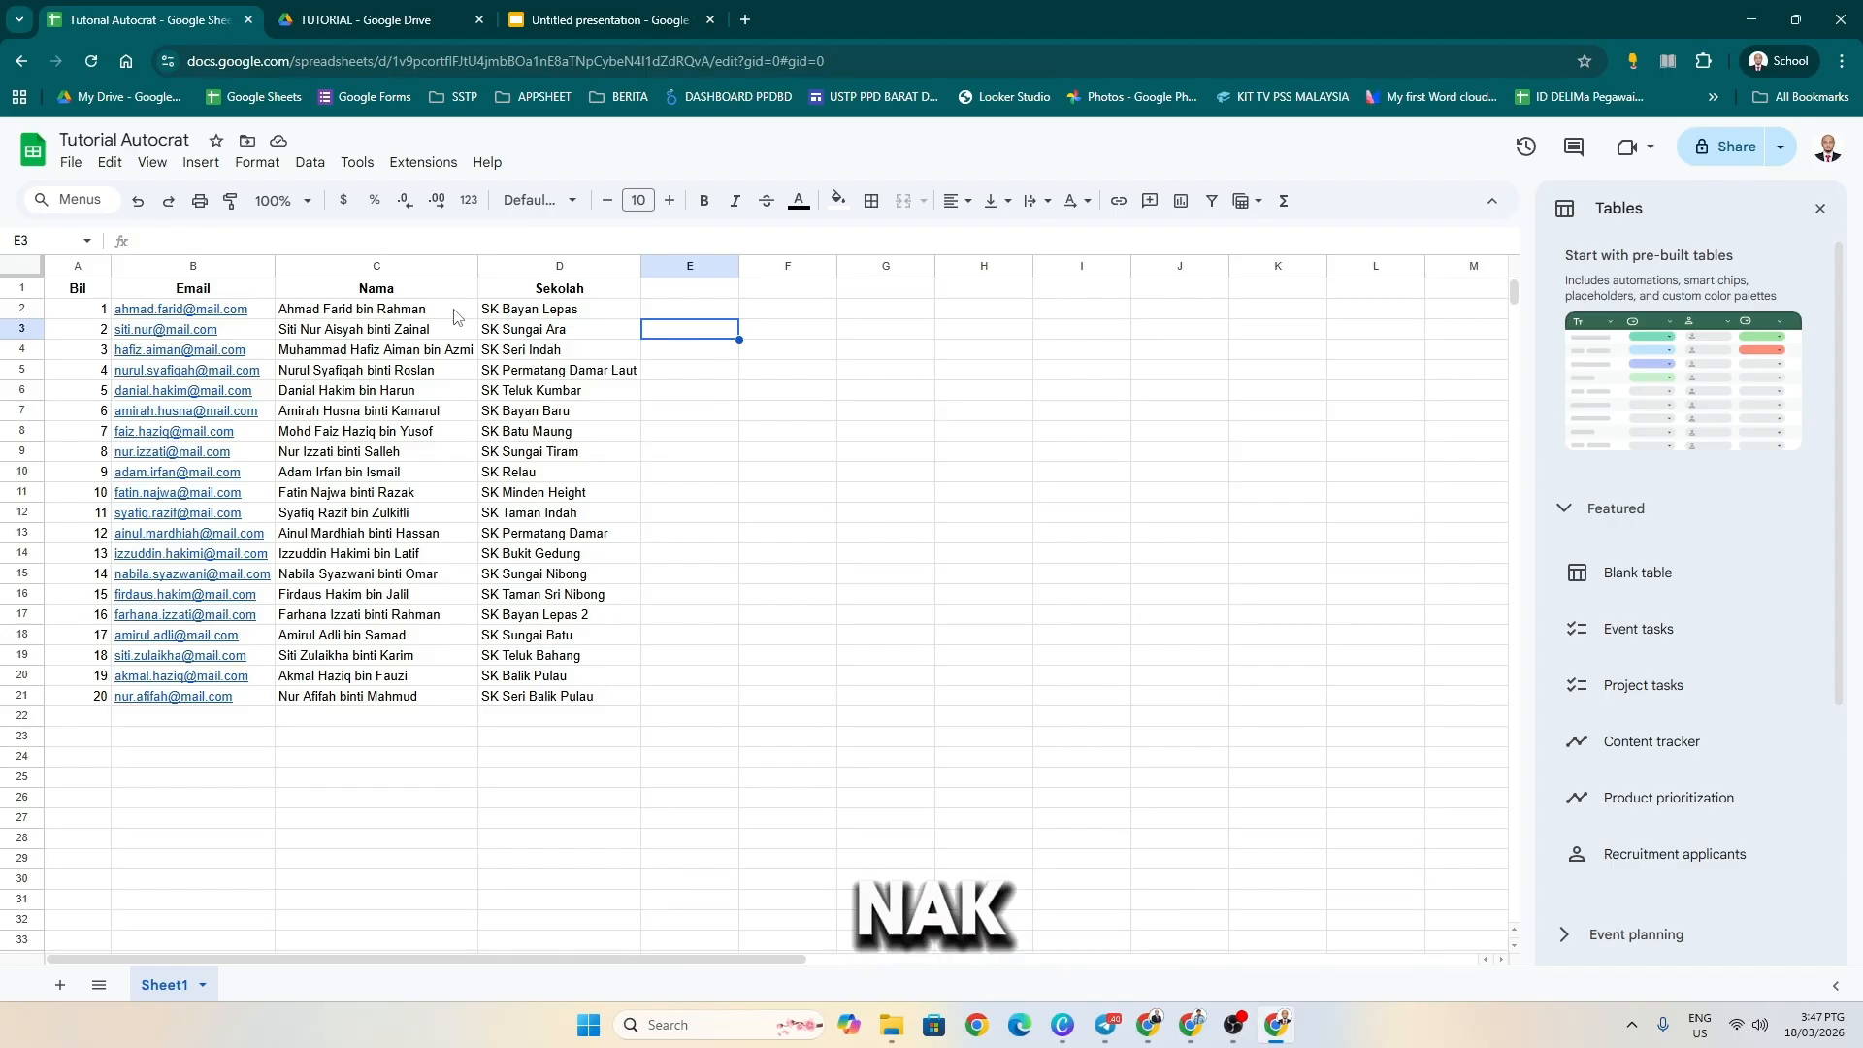
left_click(454, 310)
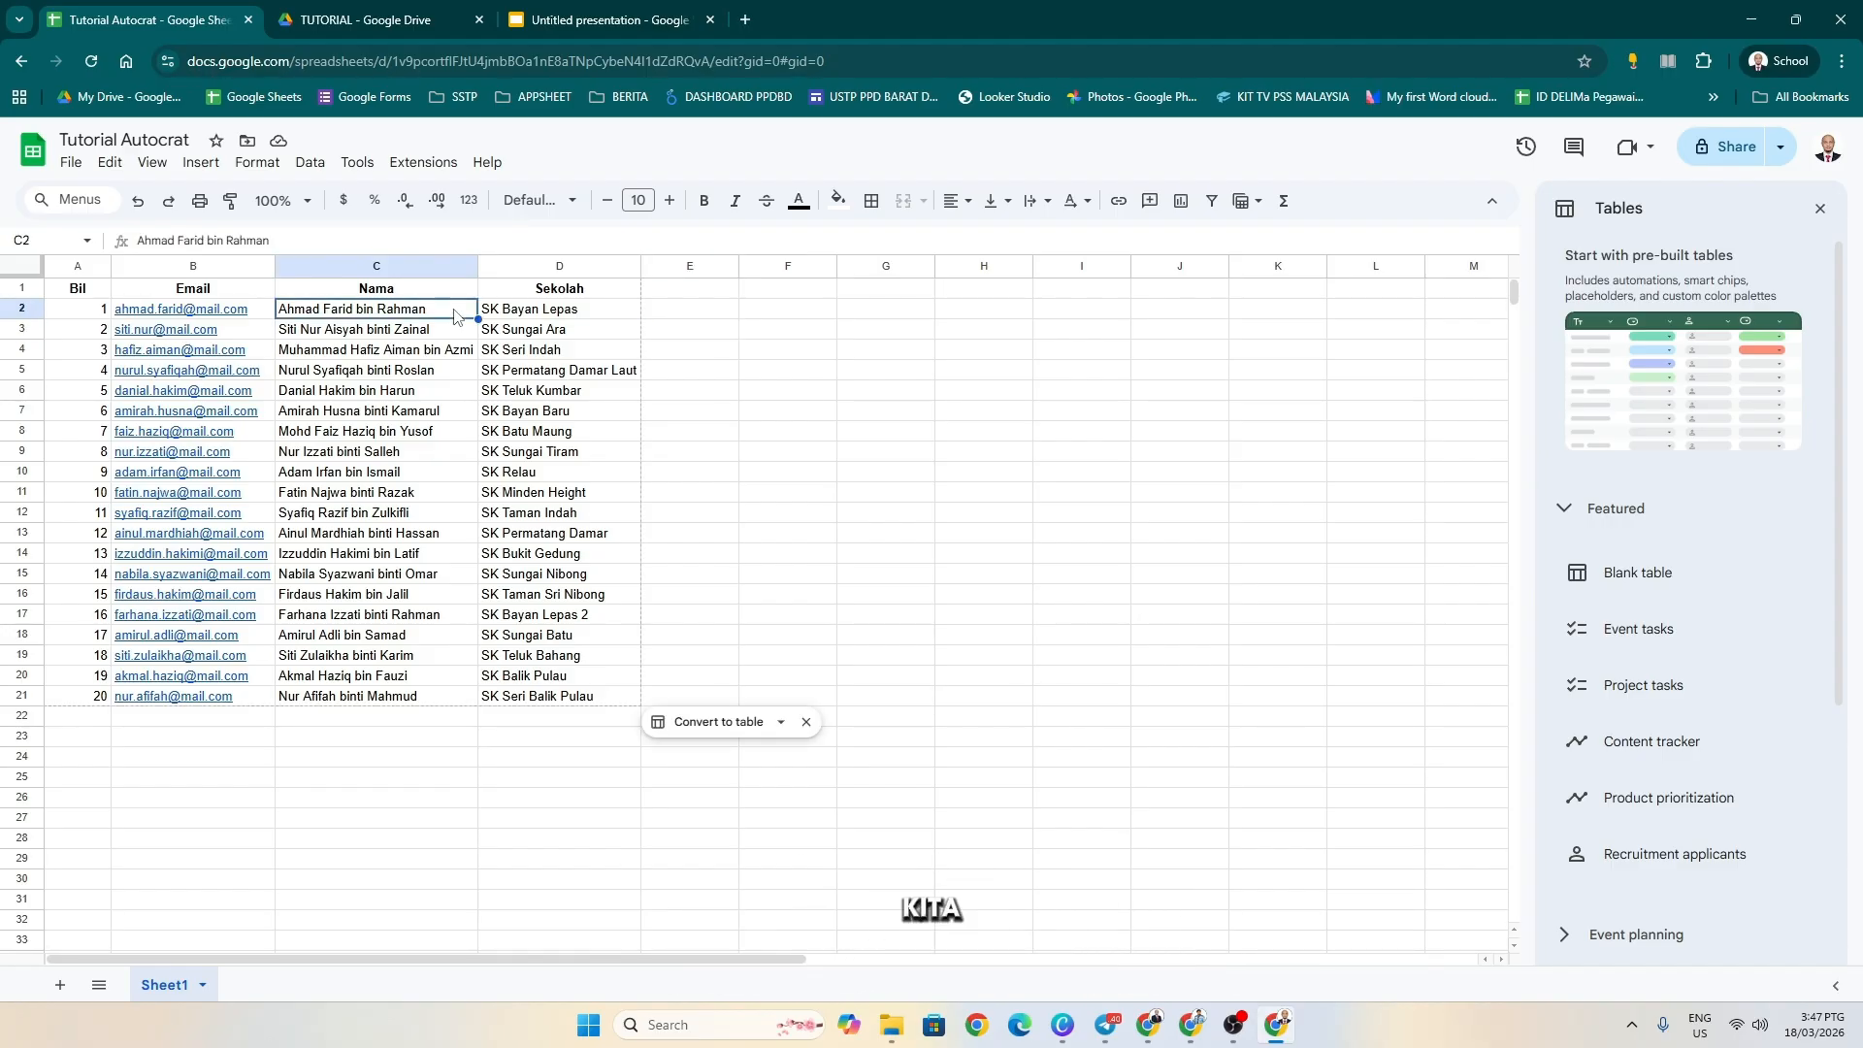
- Switch to the certificate presentation in Google Slides and insert a text box below the line "memperakui bahawa"
left_click(526, 311)
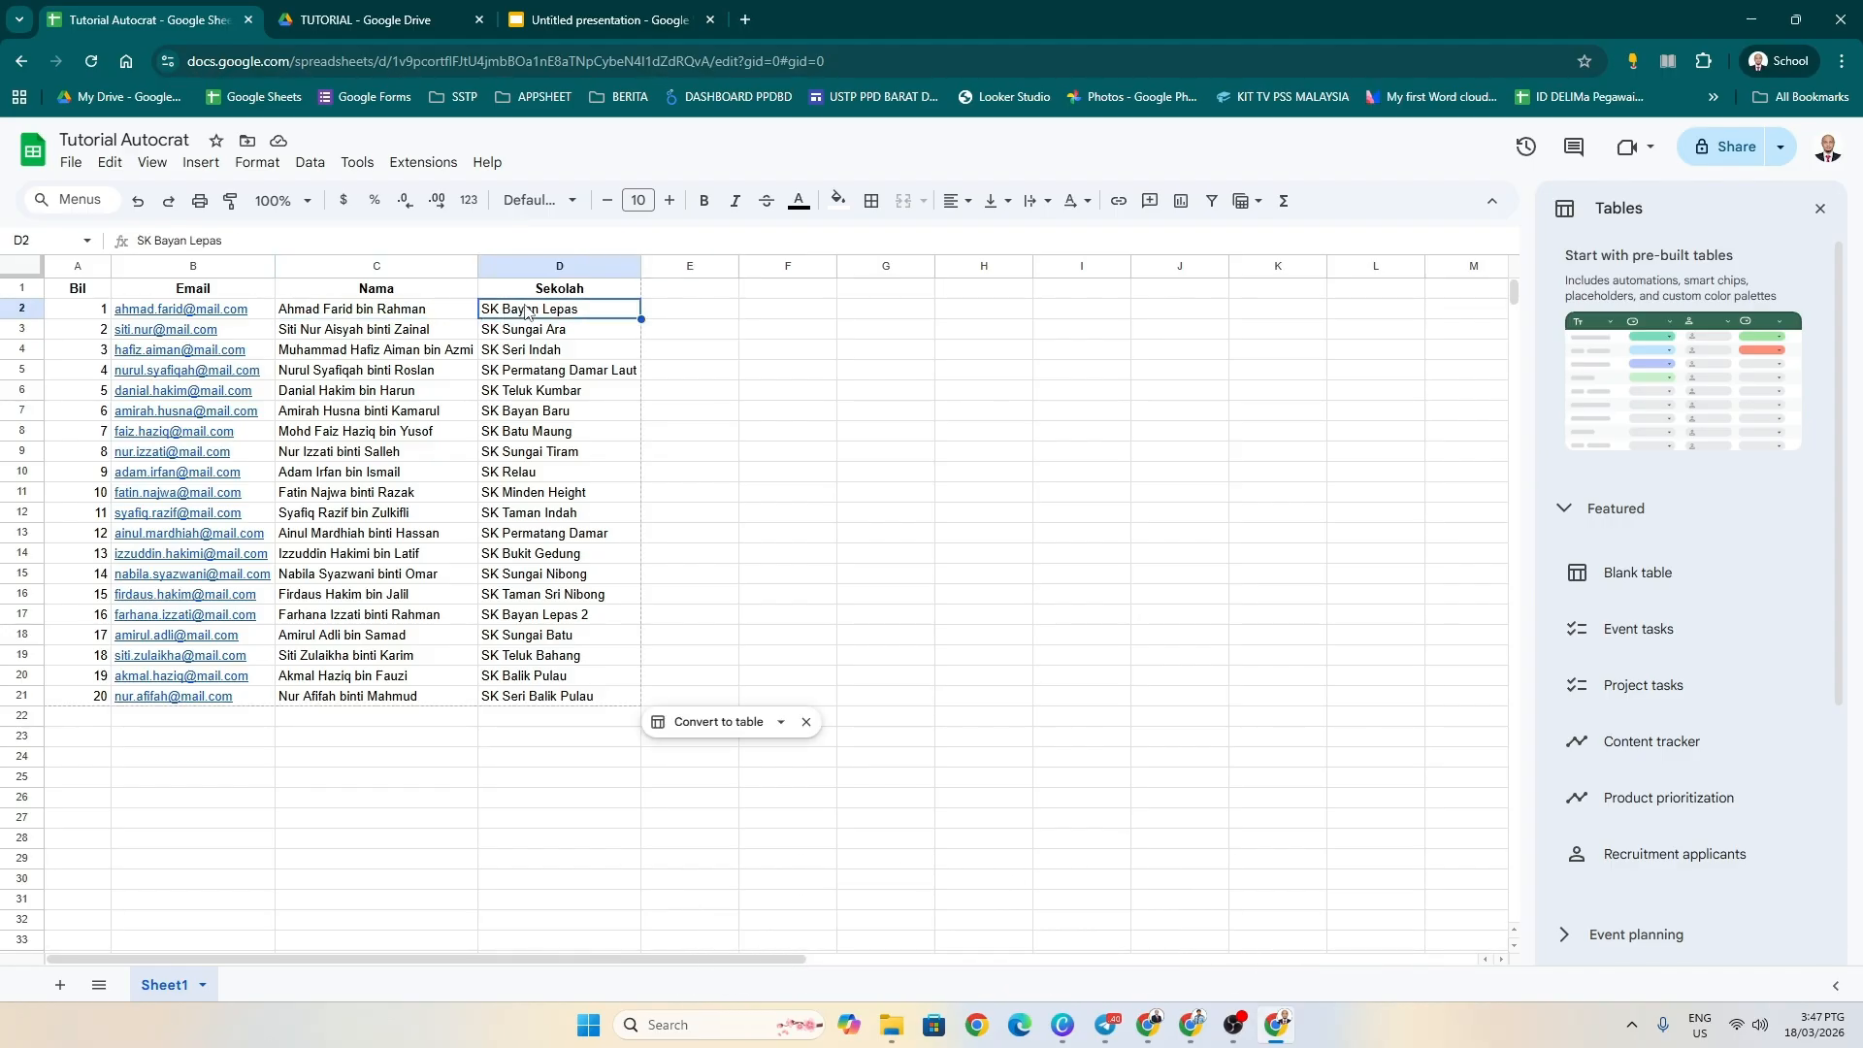
left_click(561, 29)
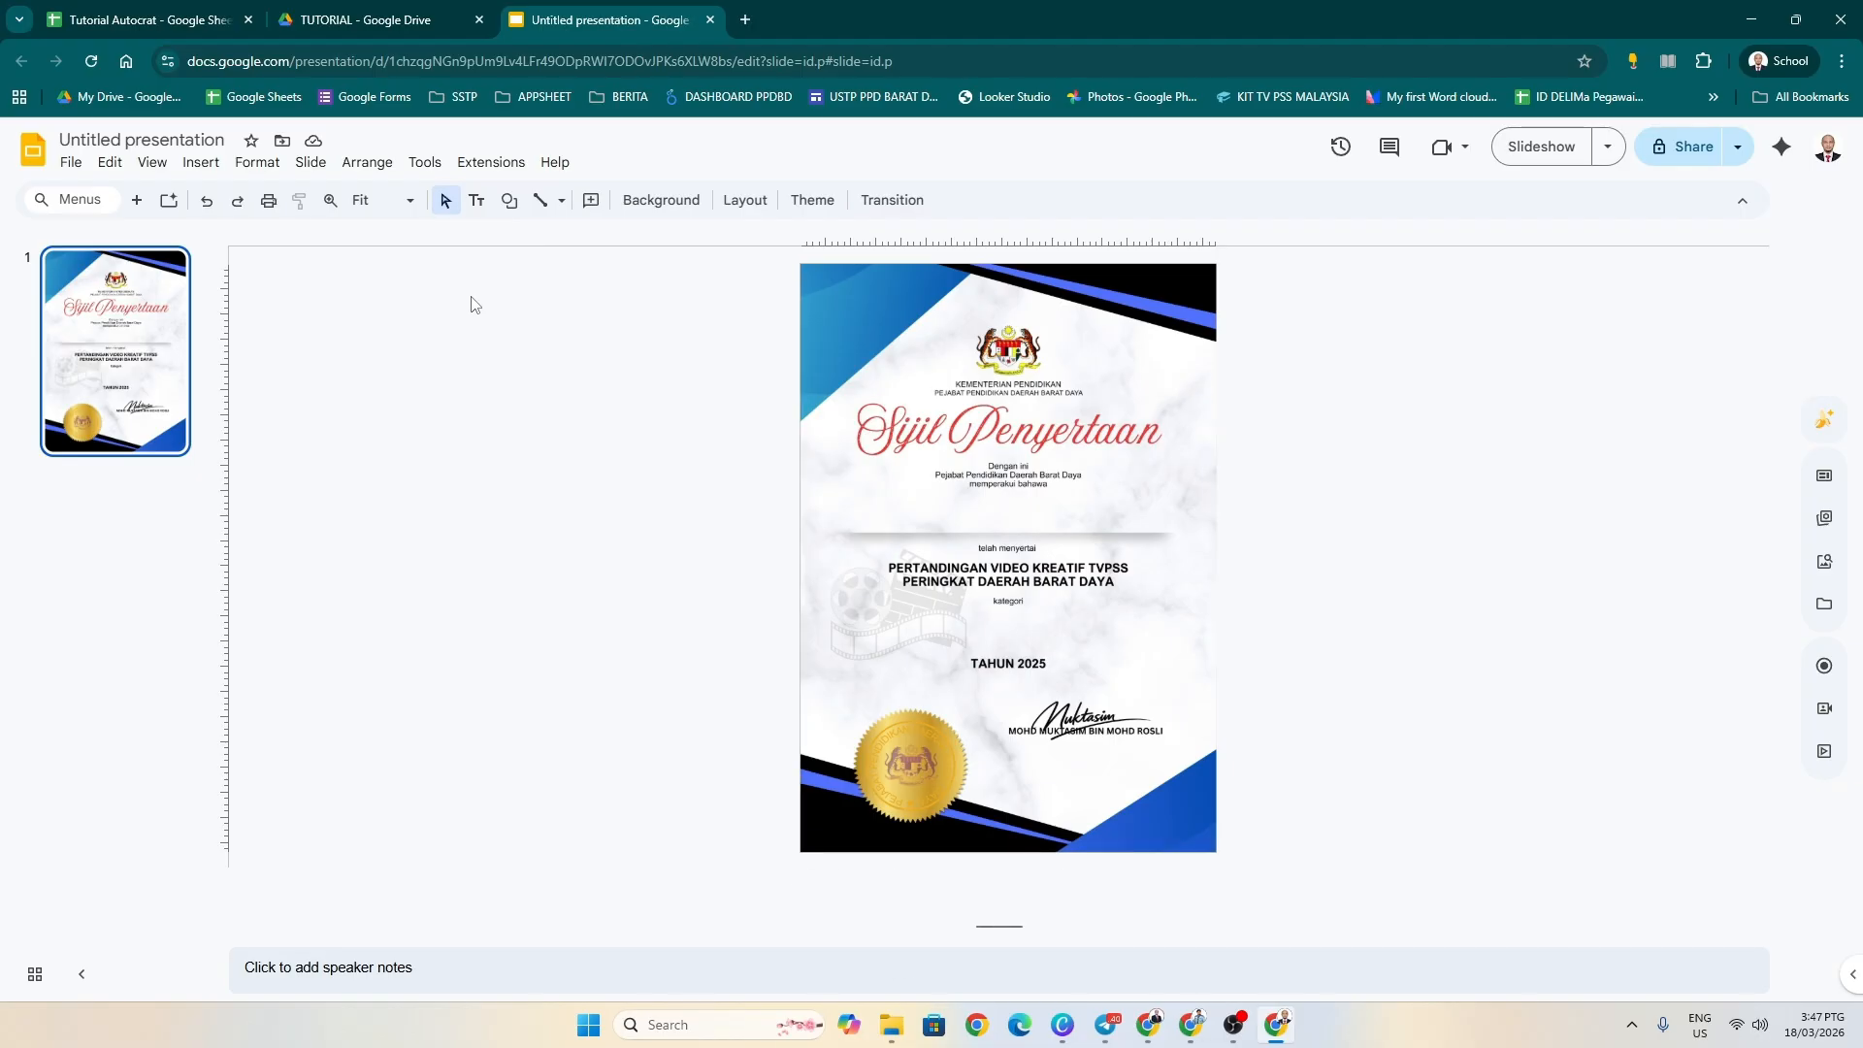
left_click(201, 163)
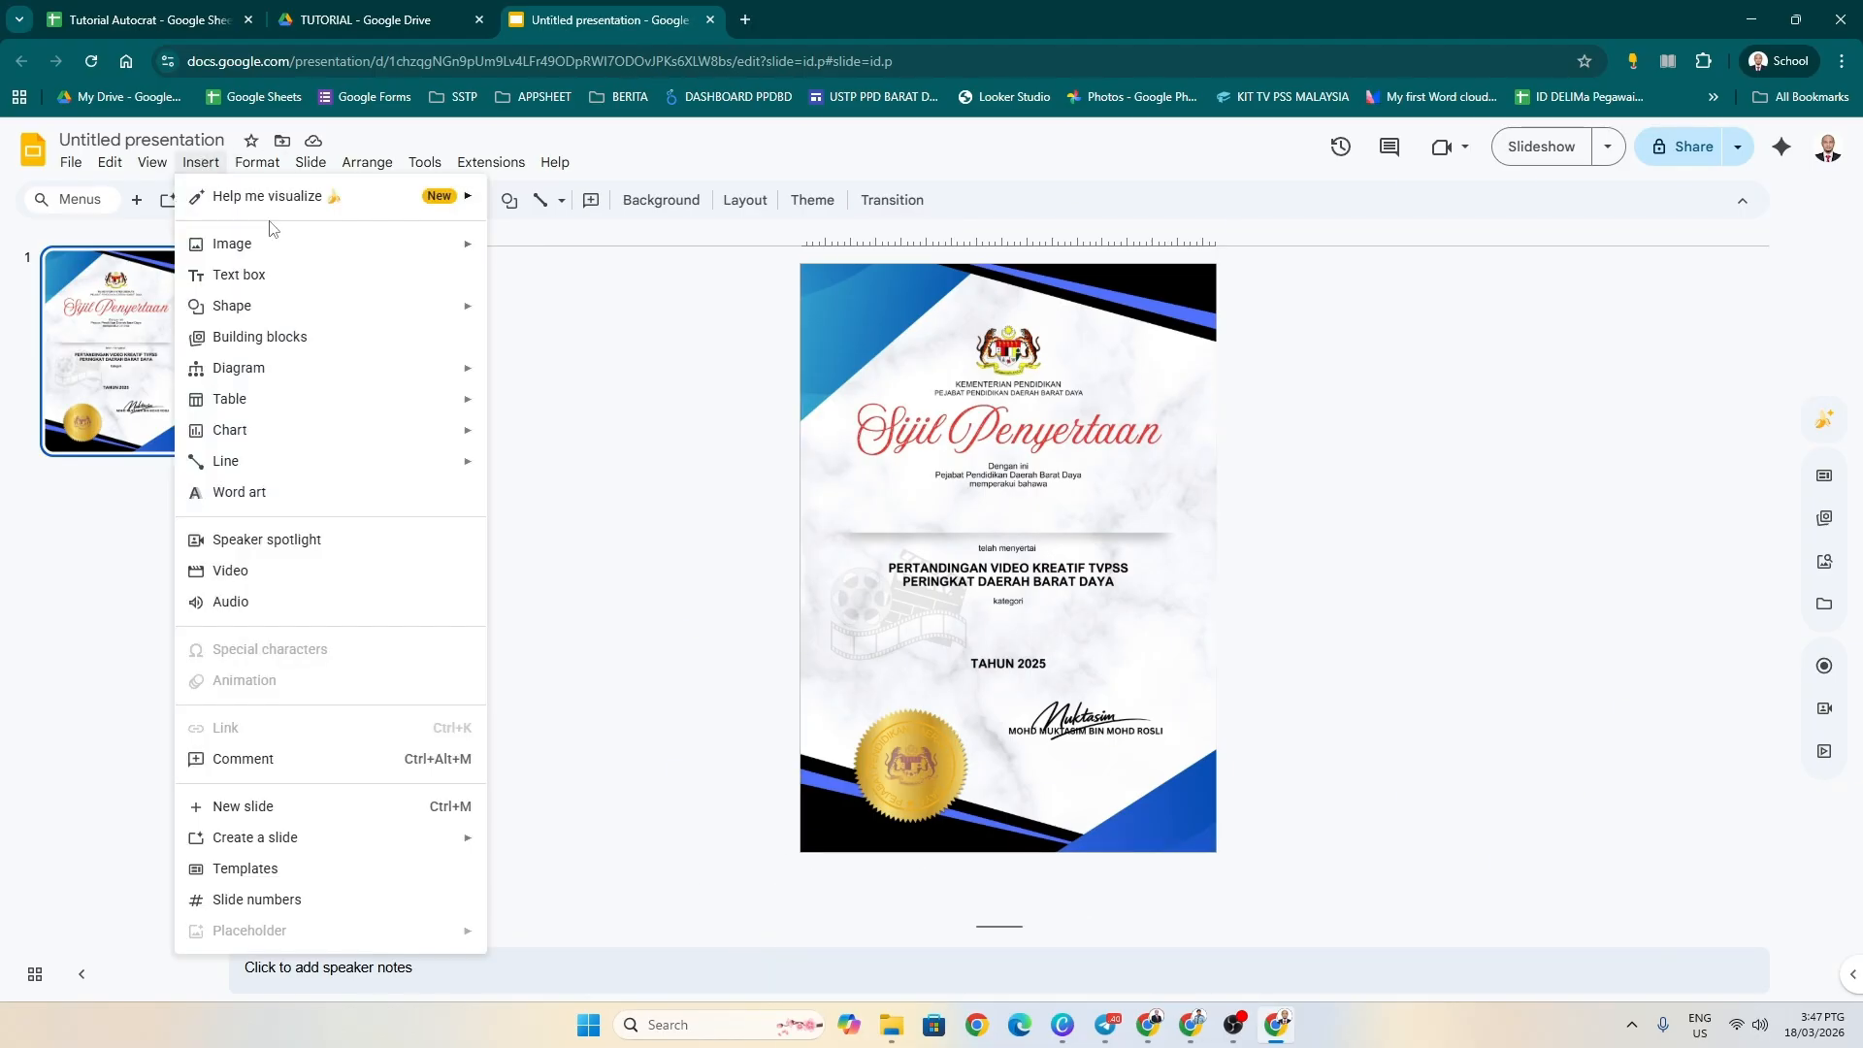
left_click(239, 275)
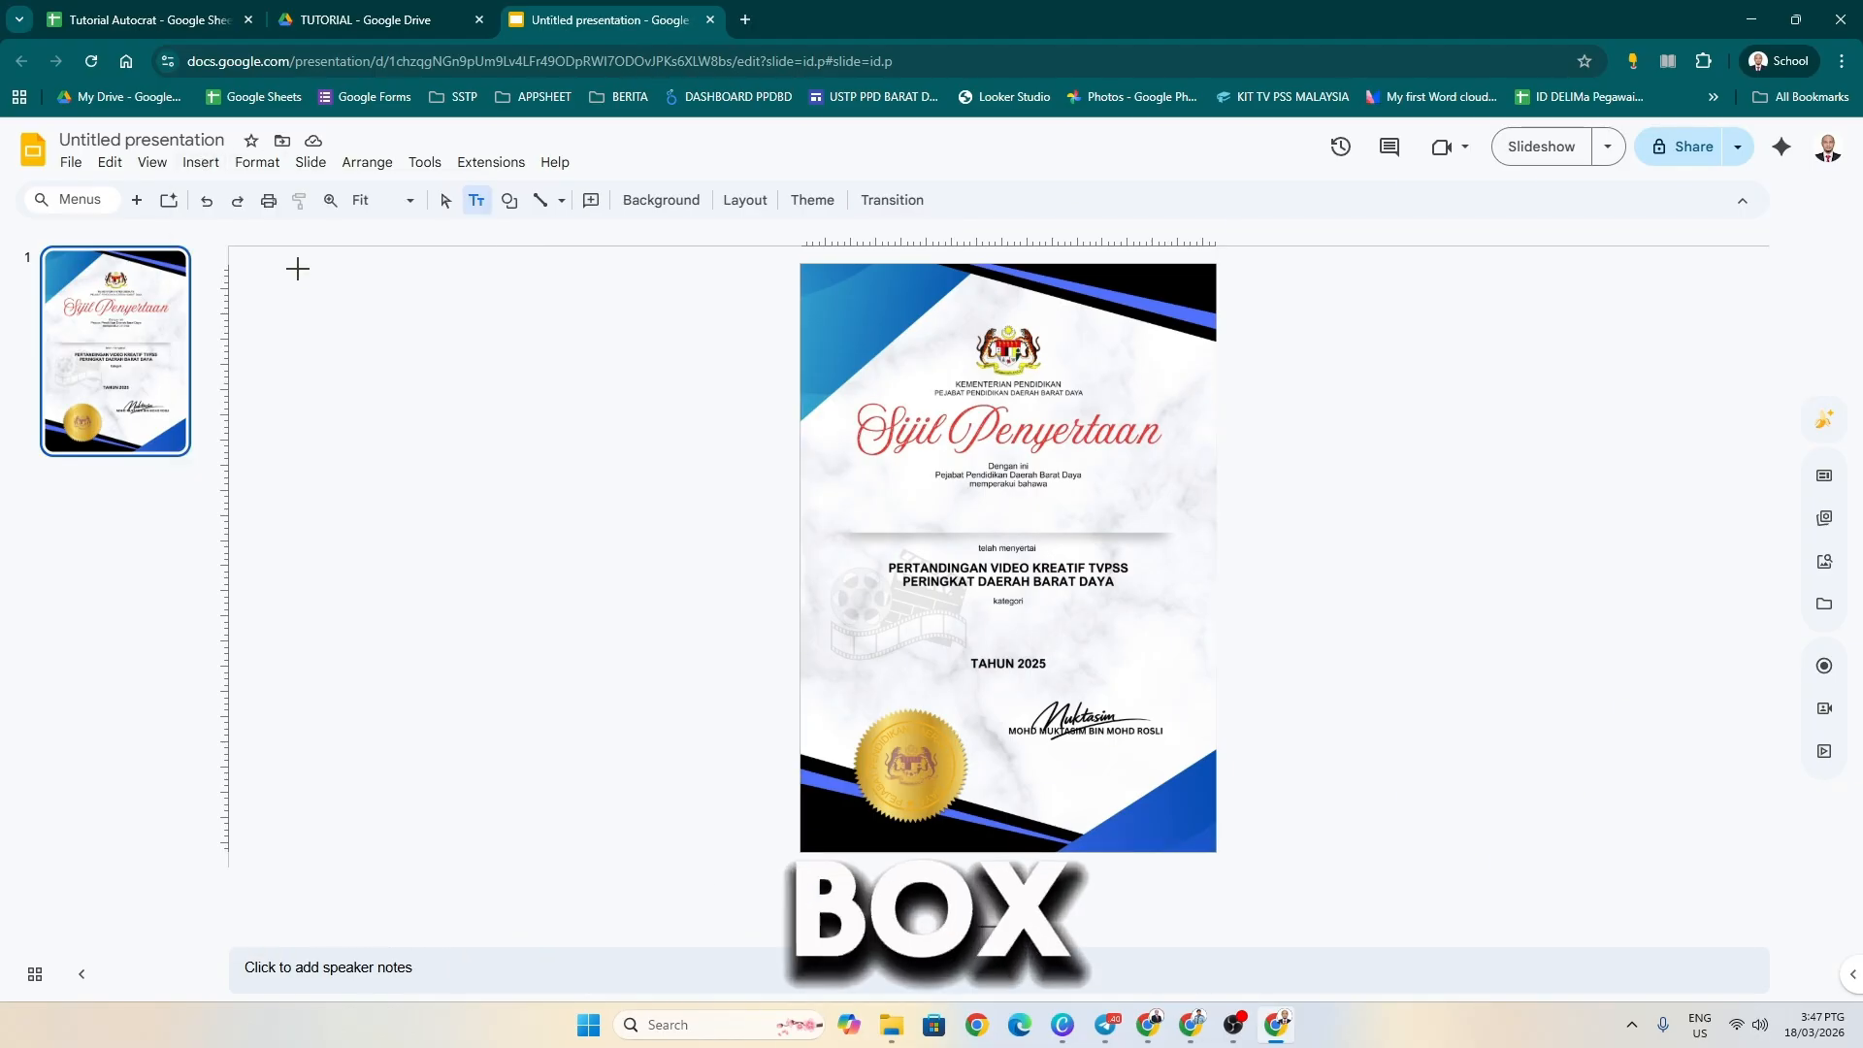
left_click(918, 503)
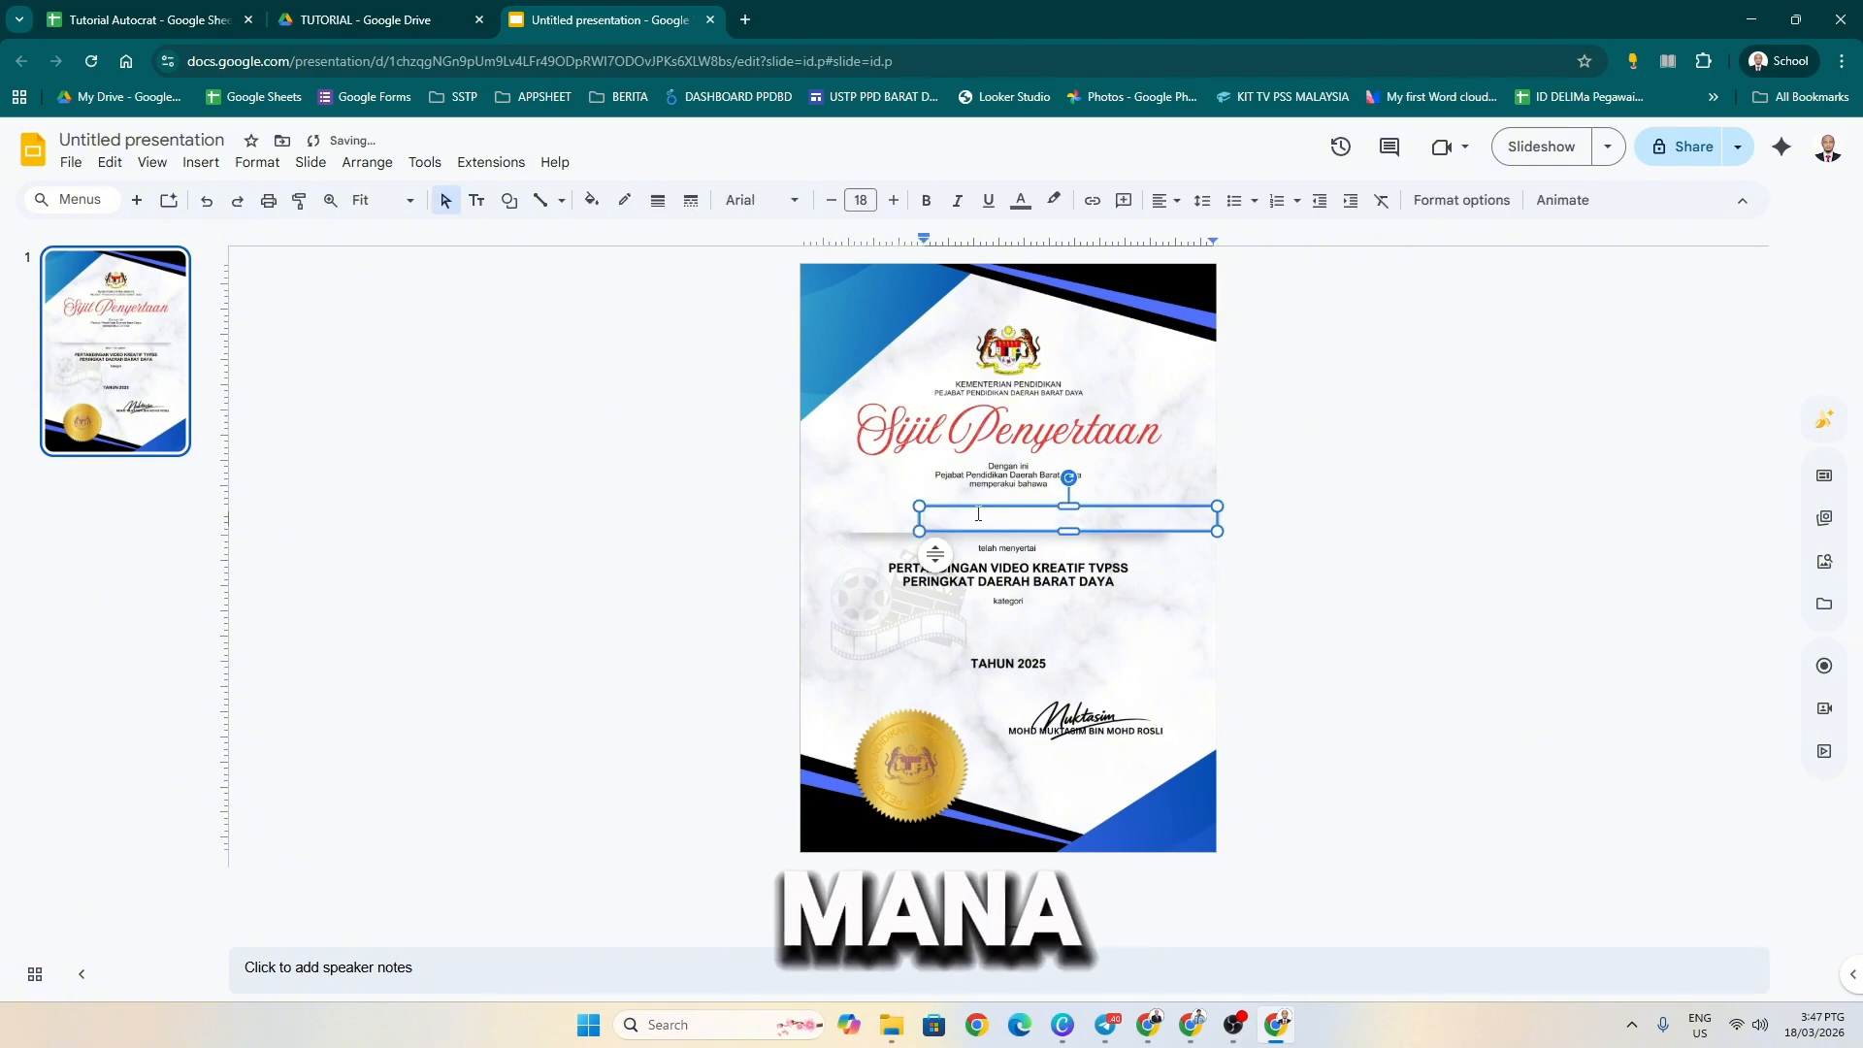
- Centre the text in the new text box and set its font size to 12
left_click(1176, 208)
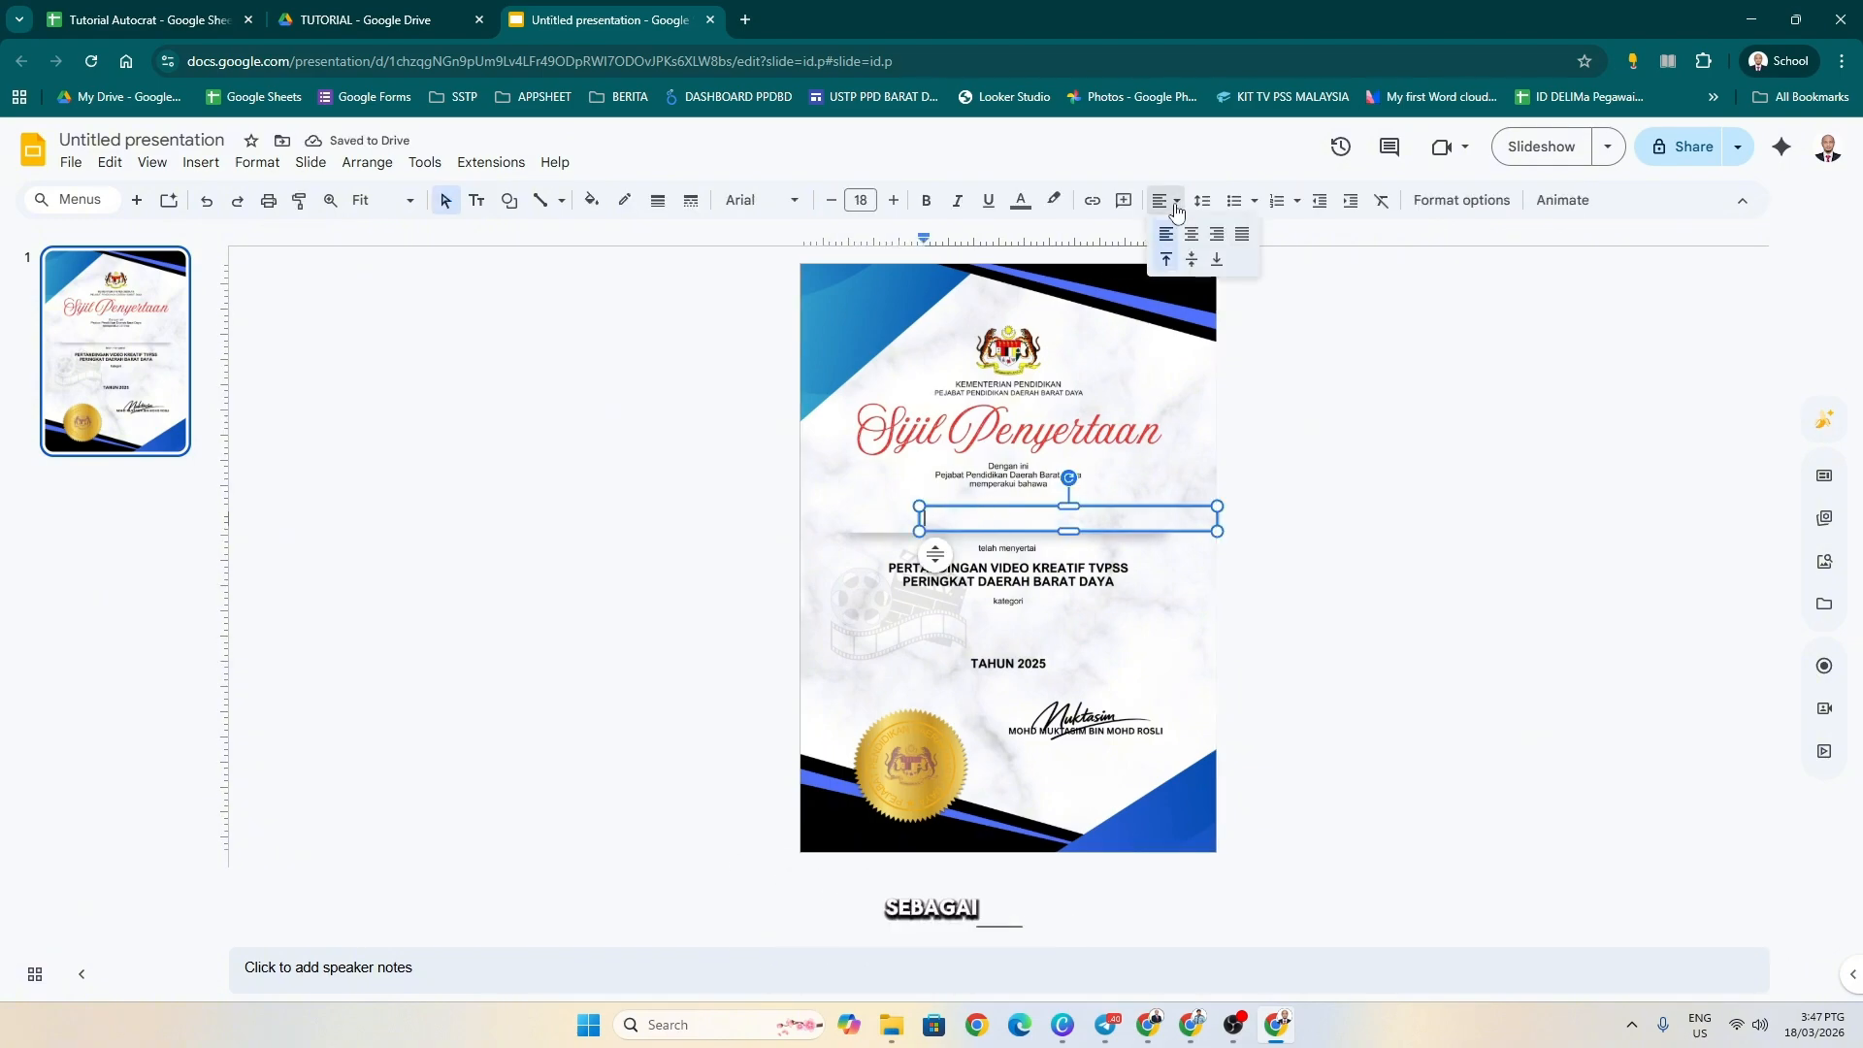
left_click(1192, 242)
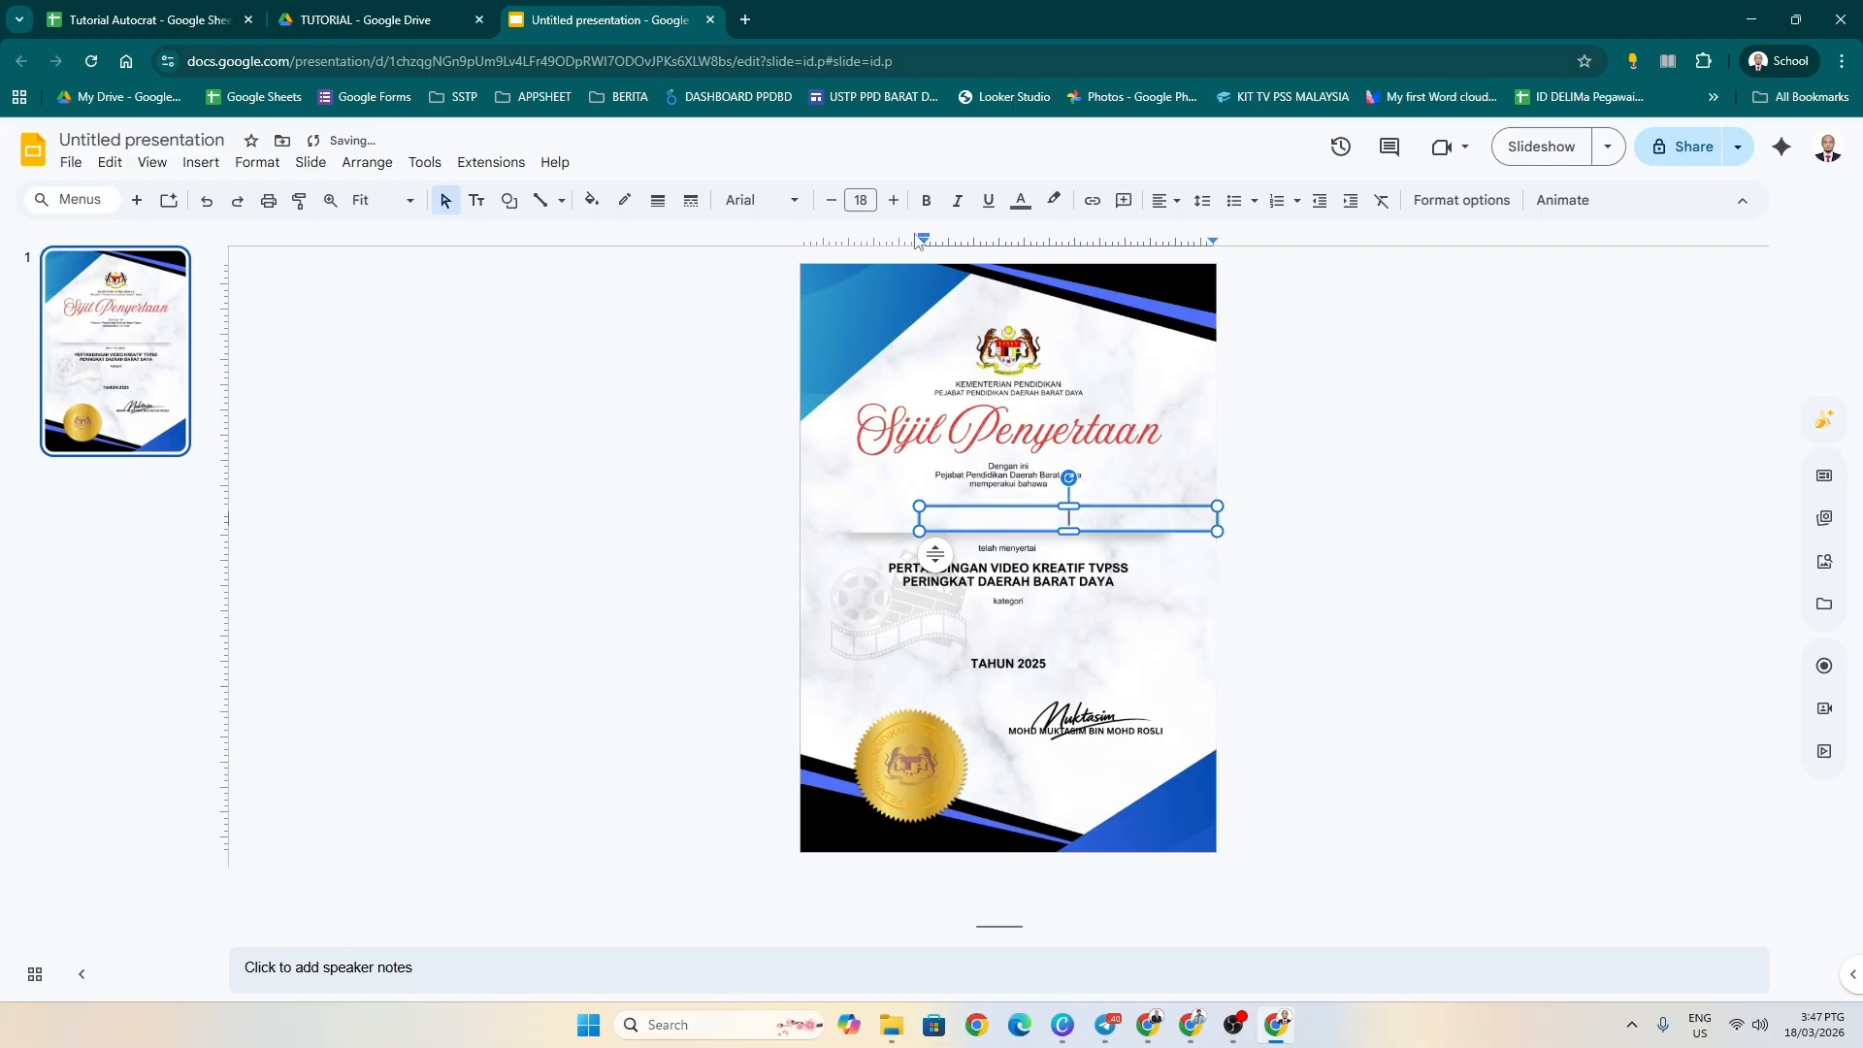
left_click(831, 201)
left_click(831, 201)
left_click(830, 204)
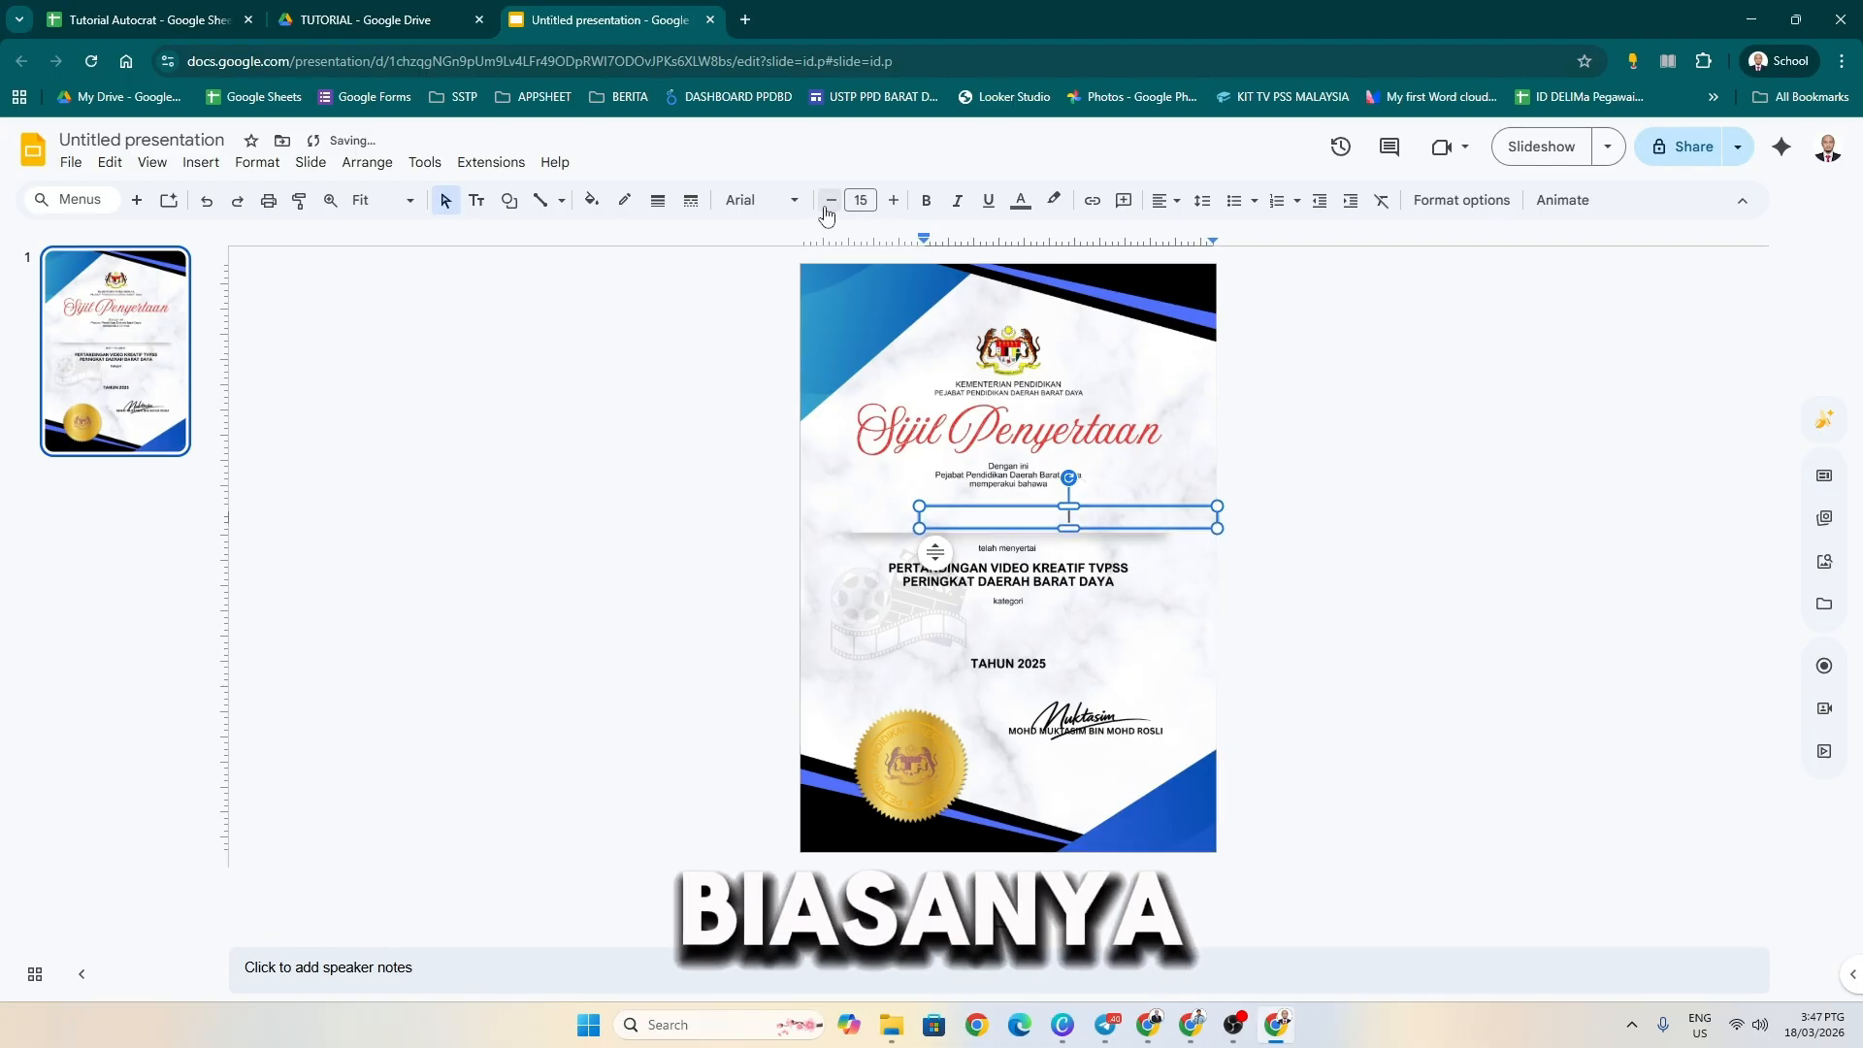
left_click(829, 204)
left_click(830, 204)
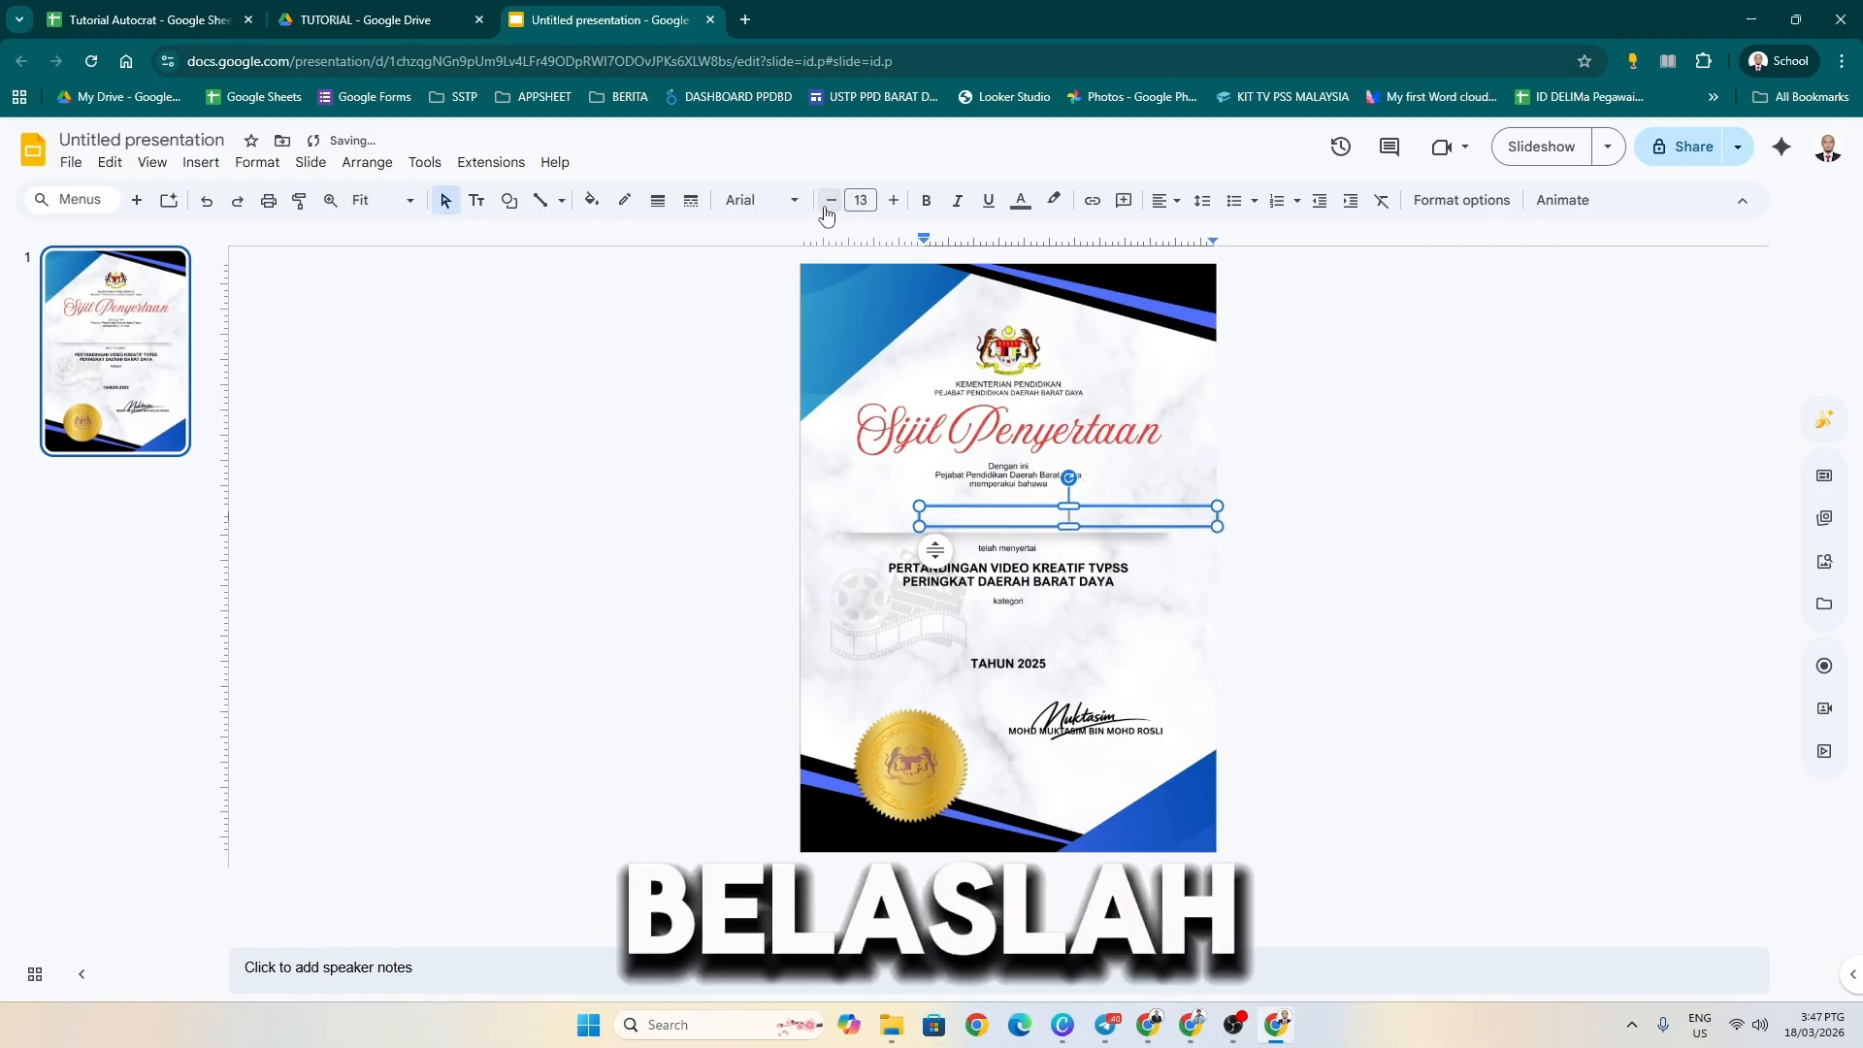
left_click(832, 204)
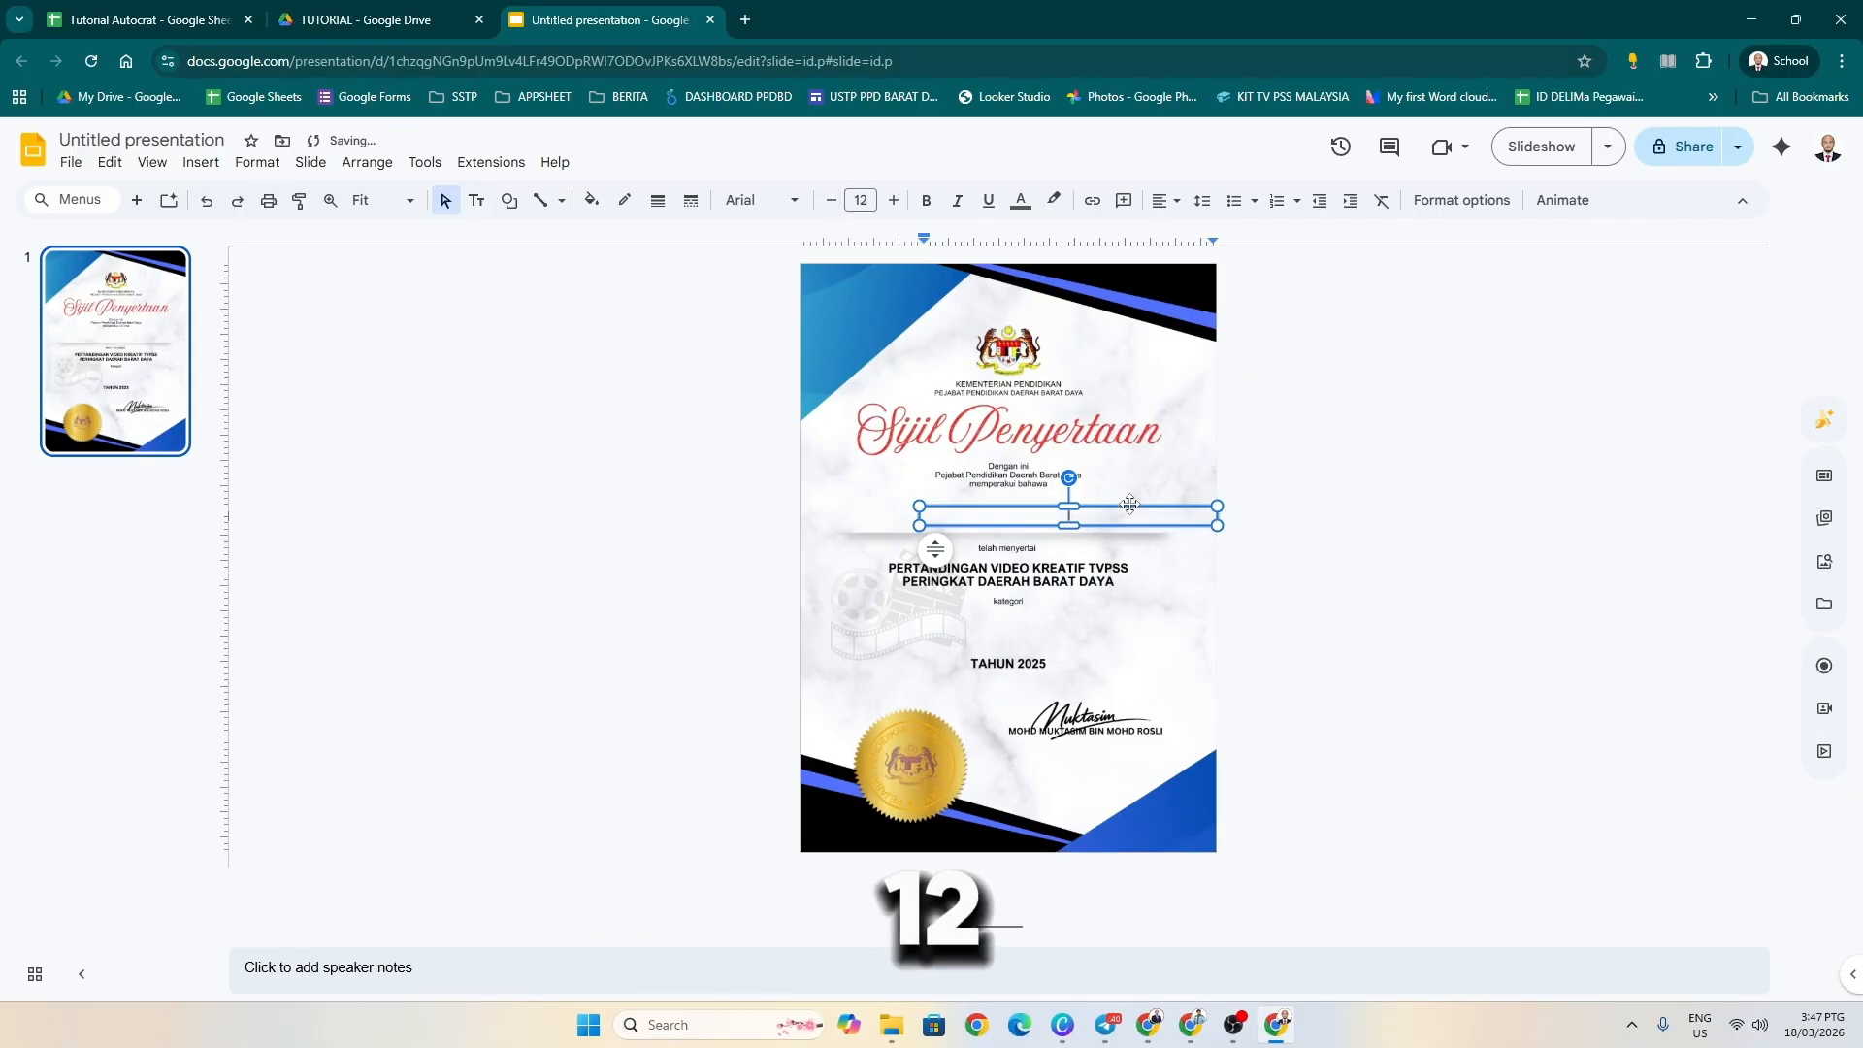
- Centre the text box horizontally on the certificate under "memperakui bahawa", set the zoom to 100%, and enter the placeholder << NAMA >>
left_click_drag(1119, 508, 1052, 501)
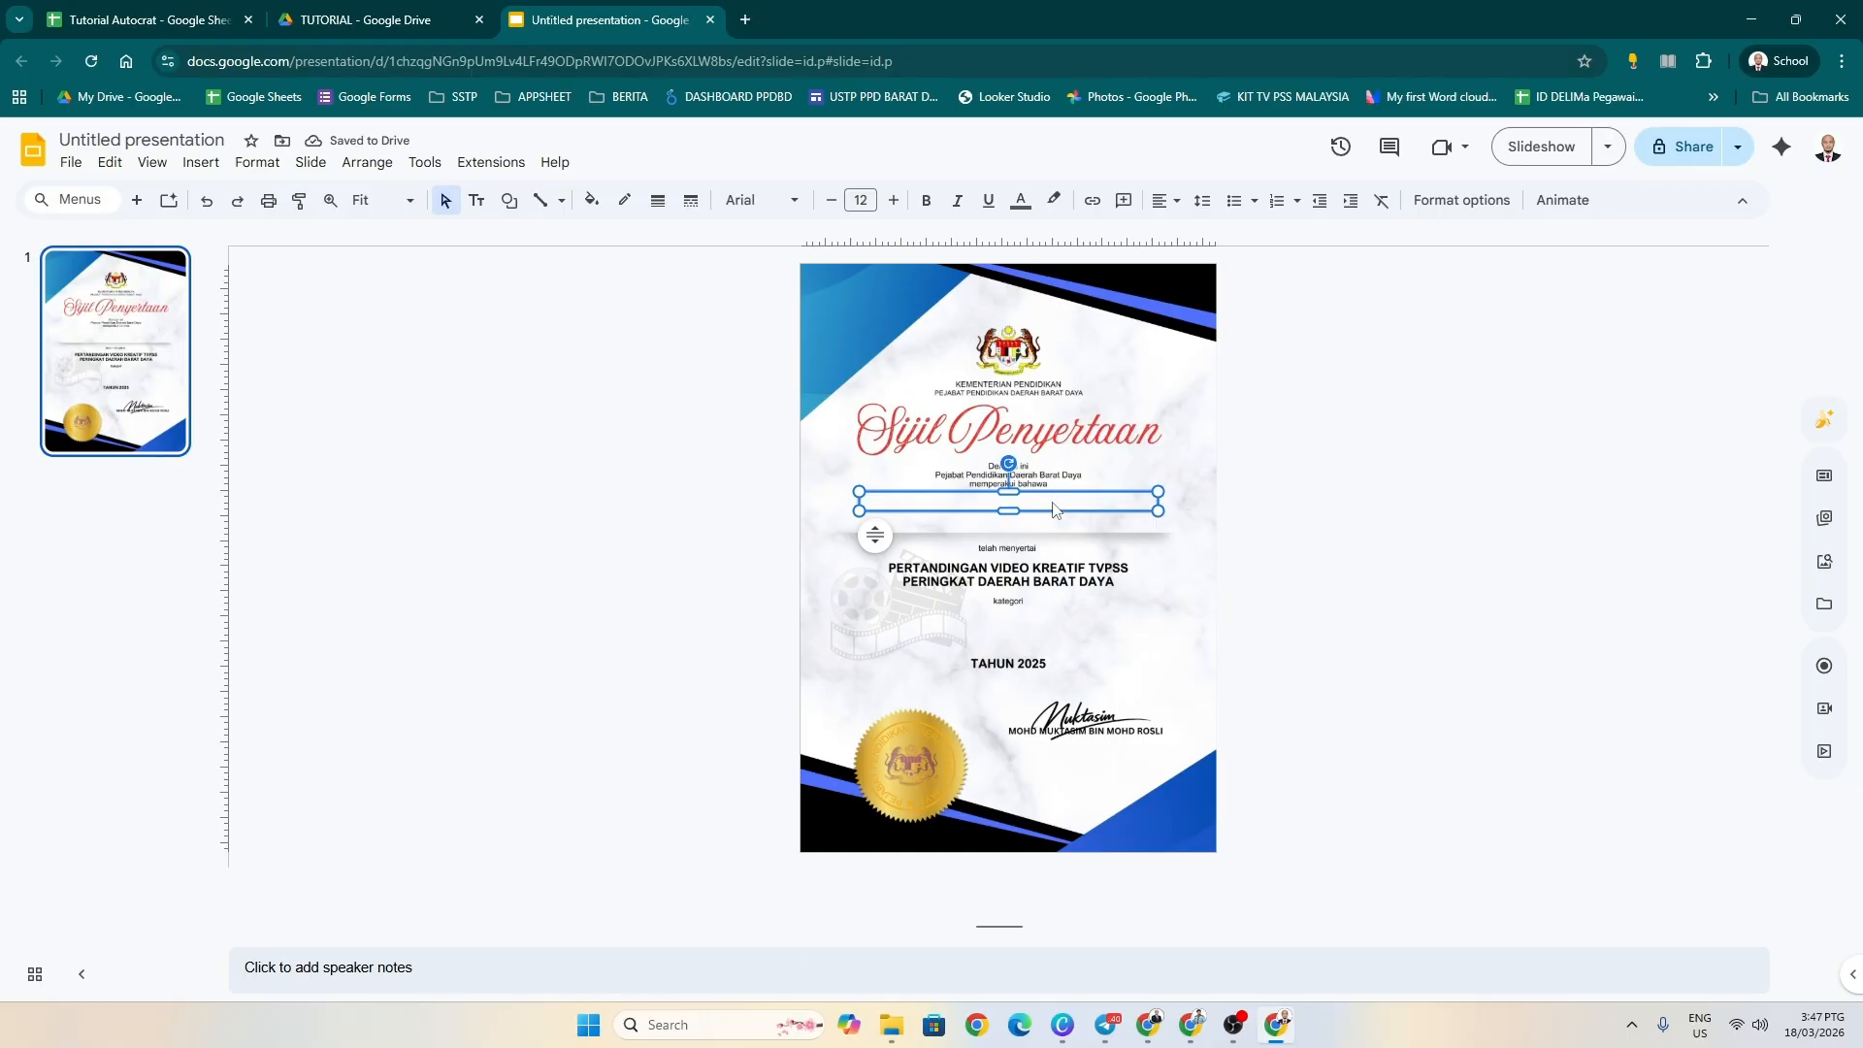
type("<<")
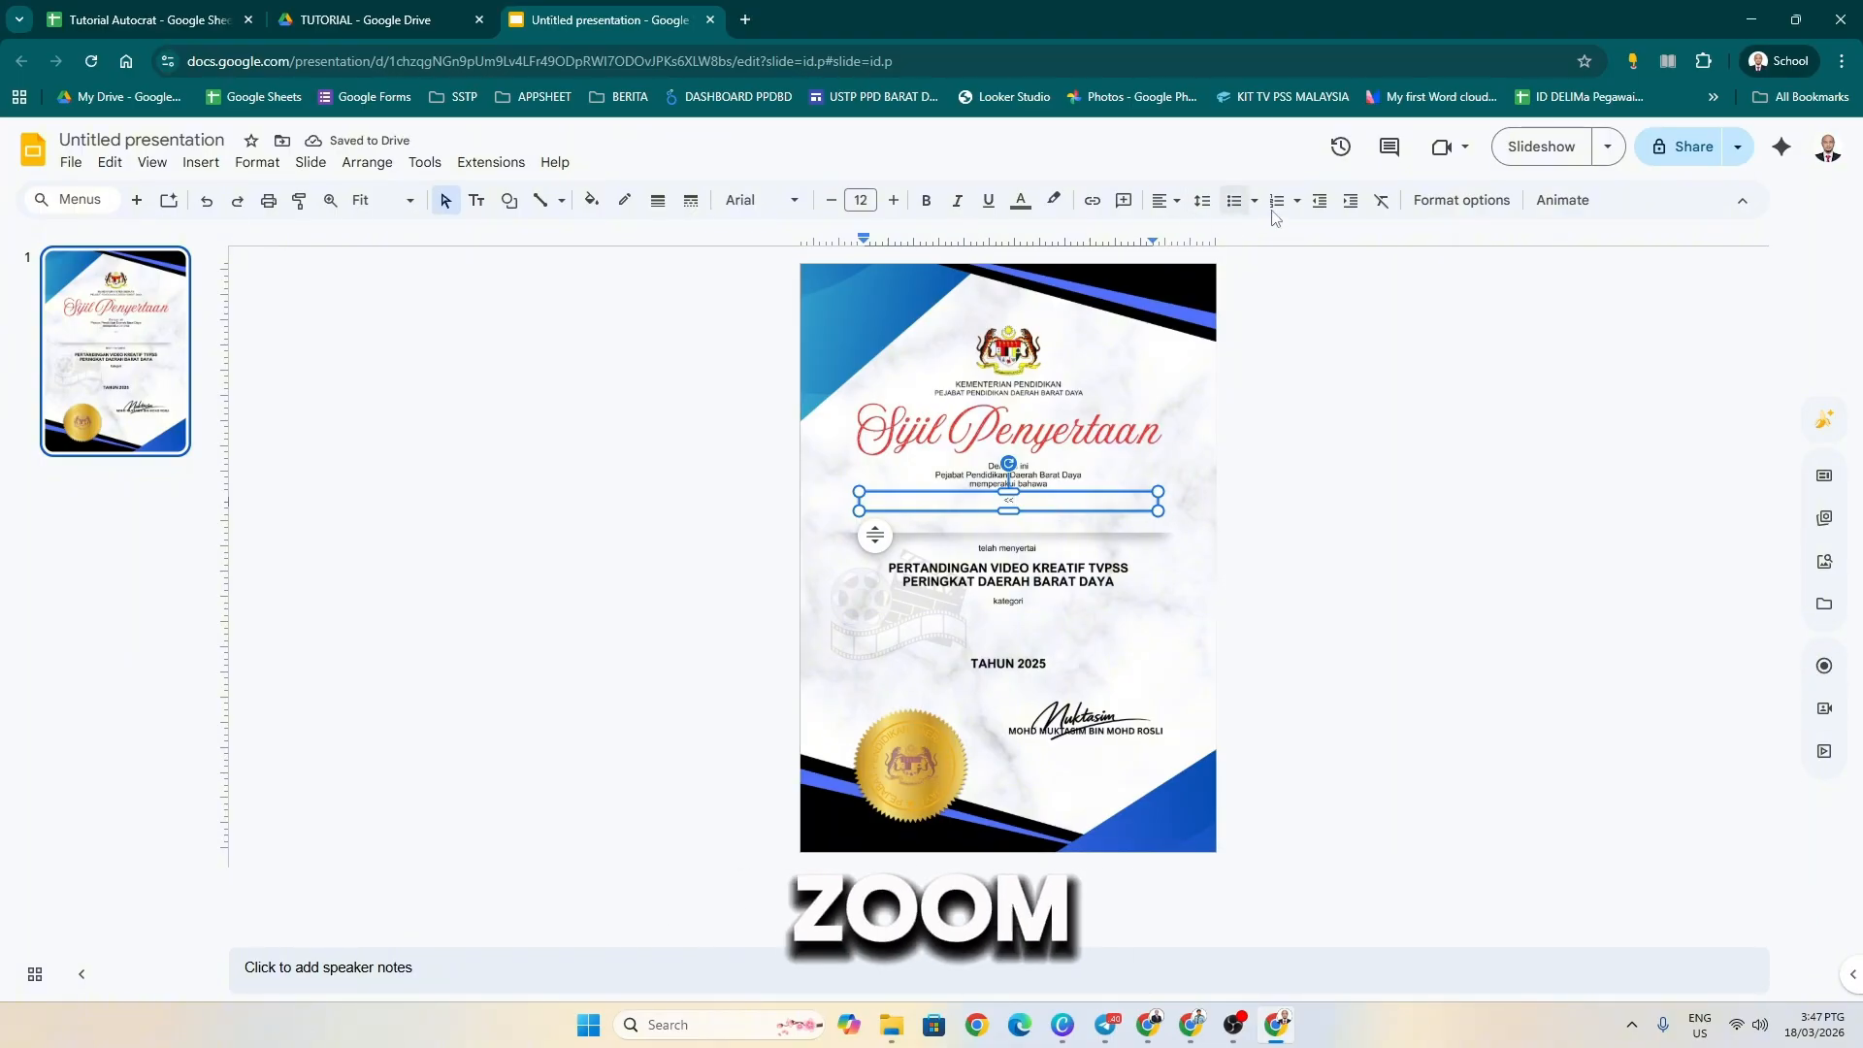
left_click(336, 205)
left_click(336, 205)
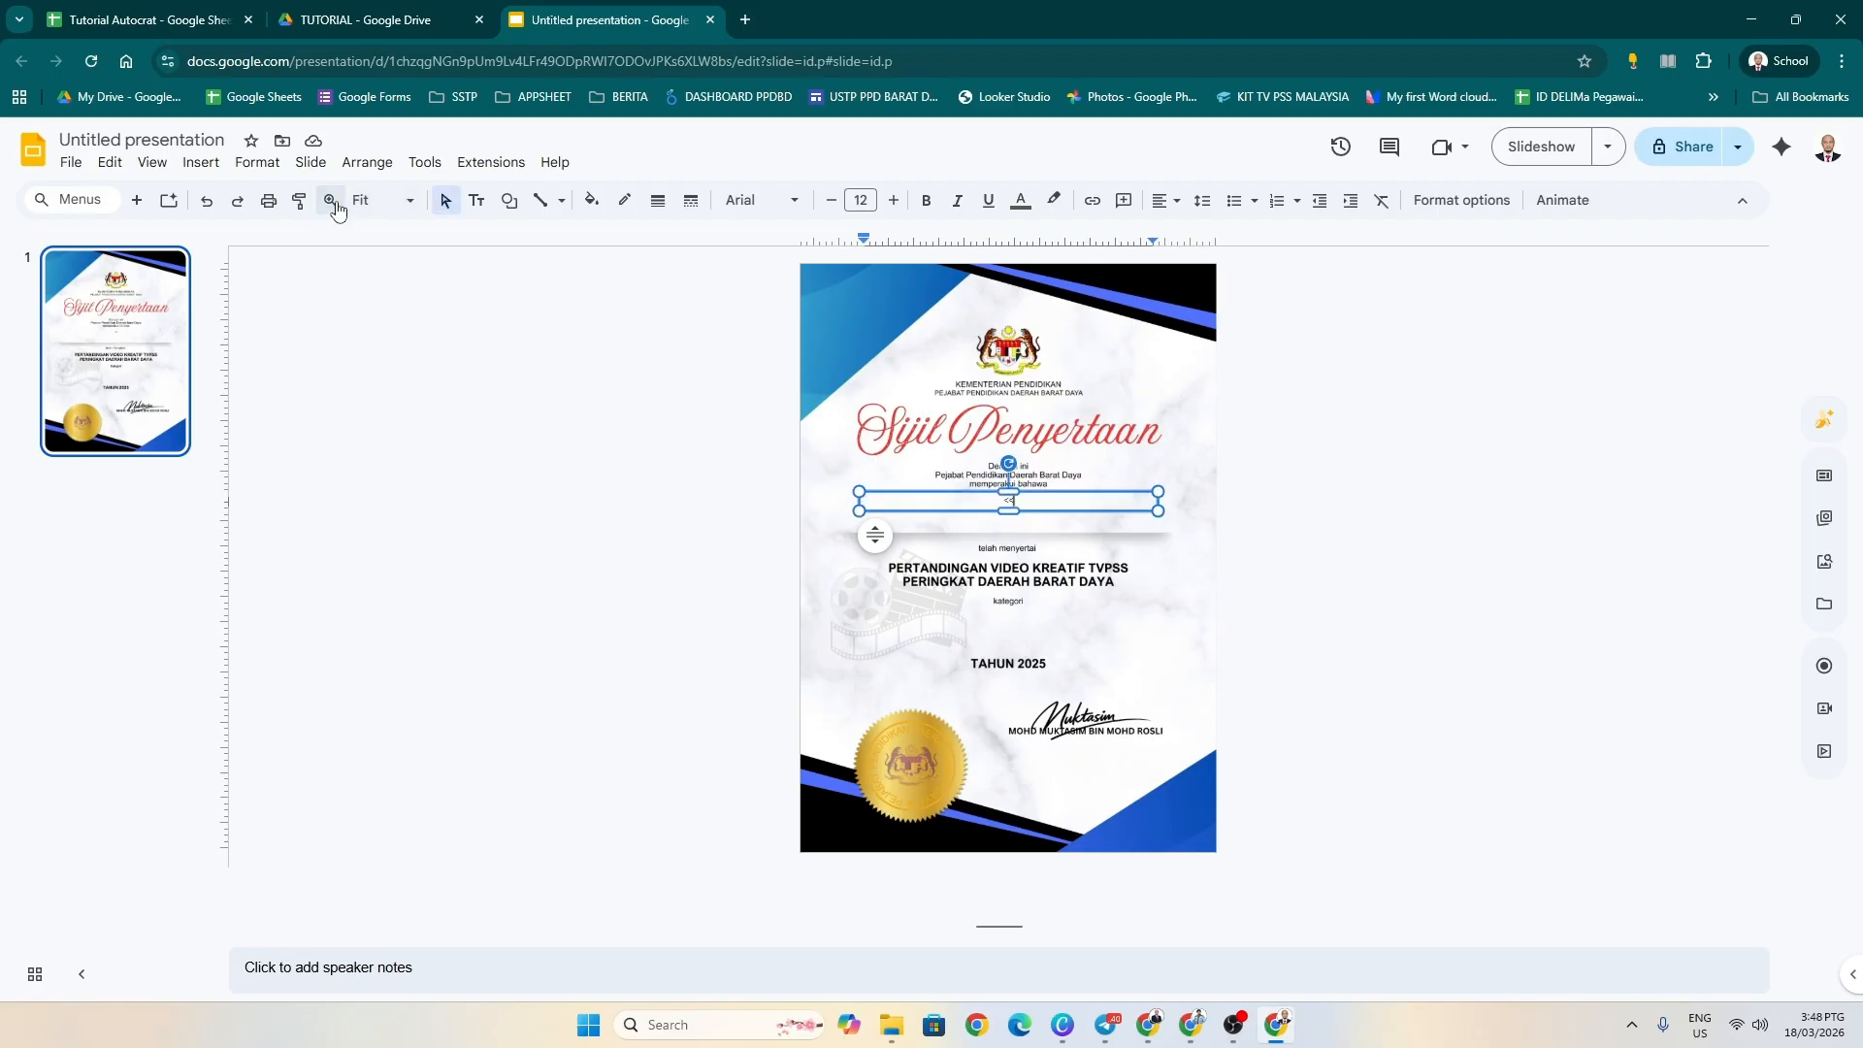
left_click(378, 201)
left_click(379, 377)
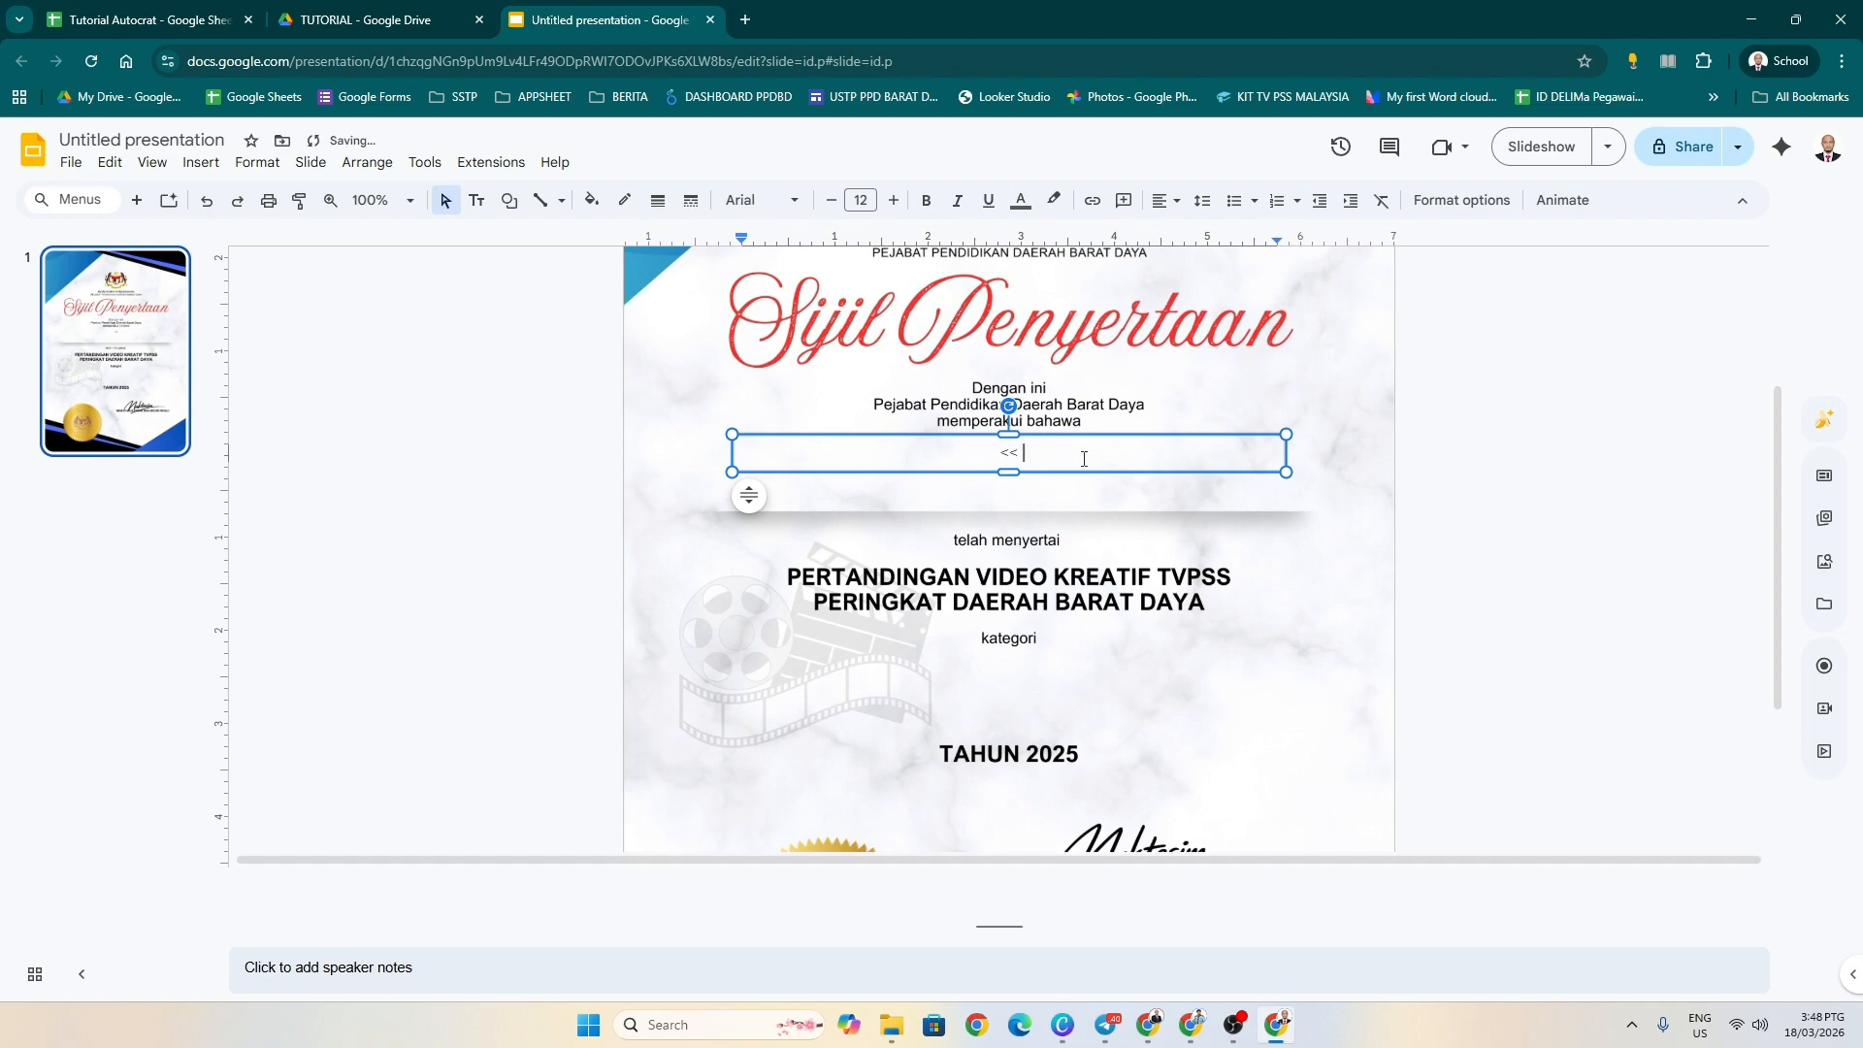
type("MA >>")
- Make the << NAMA >> placeholder bold and black, and nudge its text box slightly down
key("ctrl+a")
left_click(927, 204)
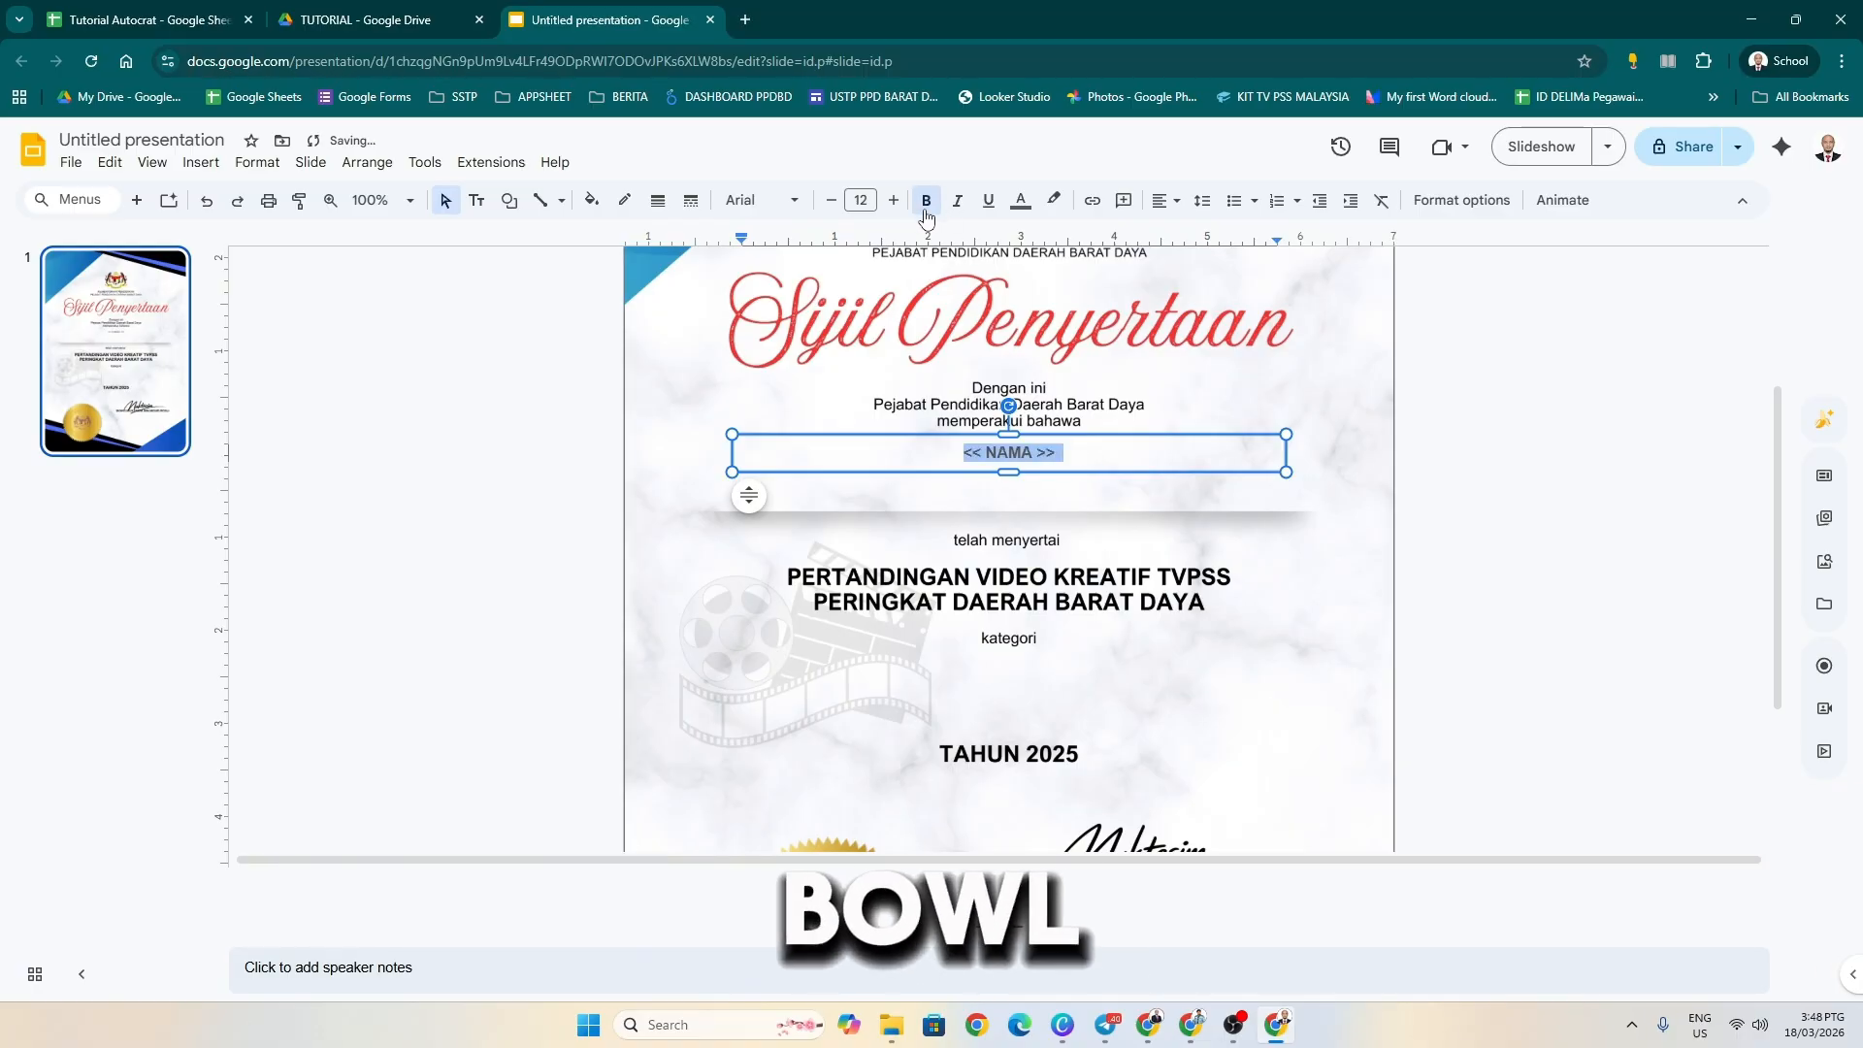
left_click(1020, 199)
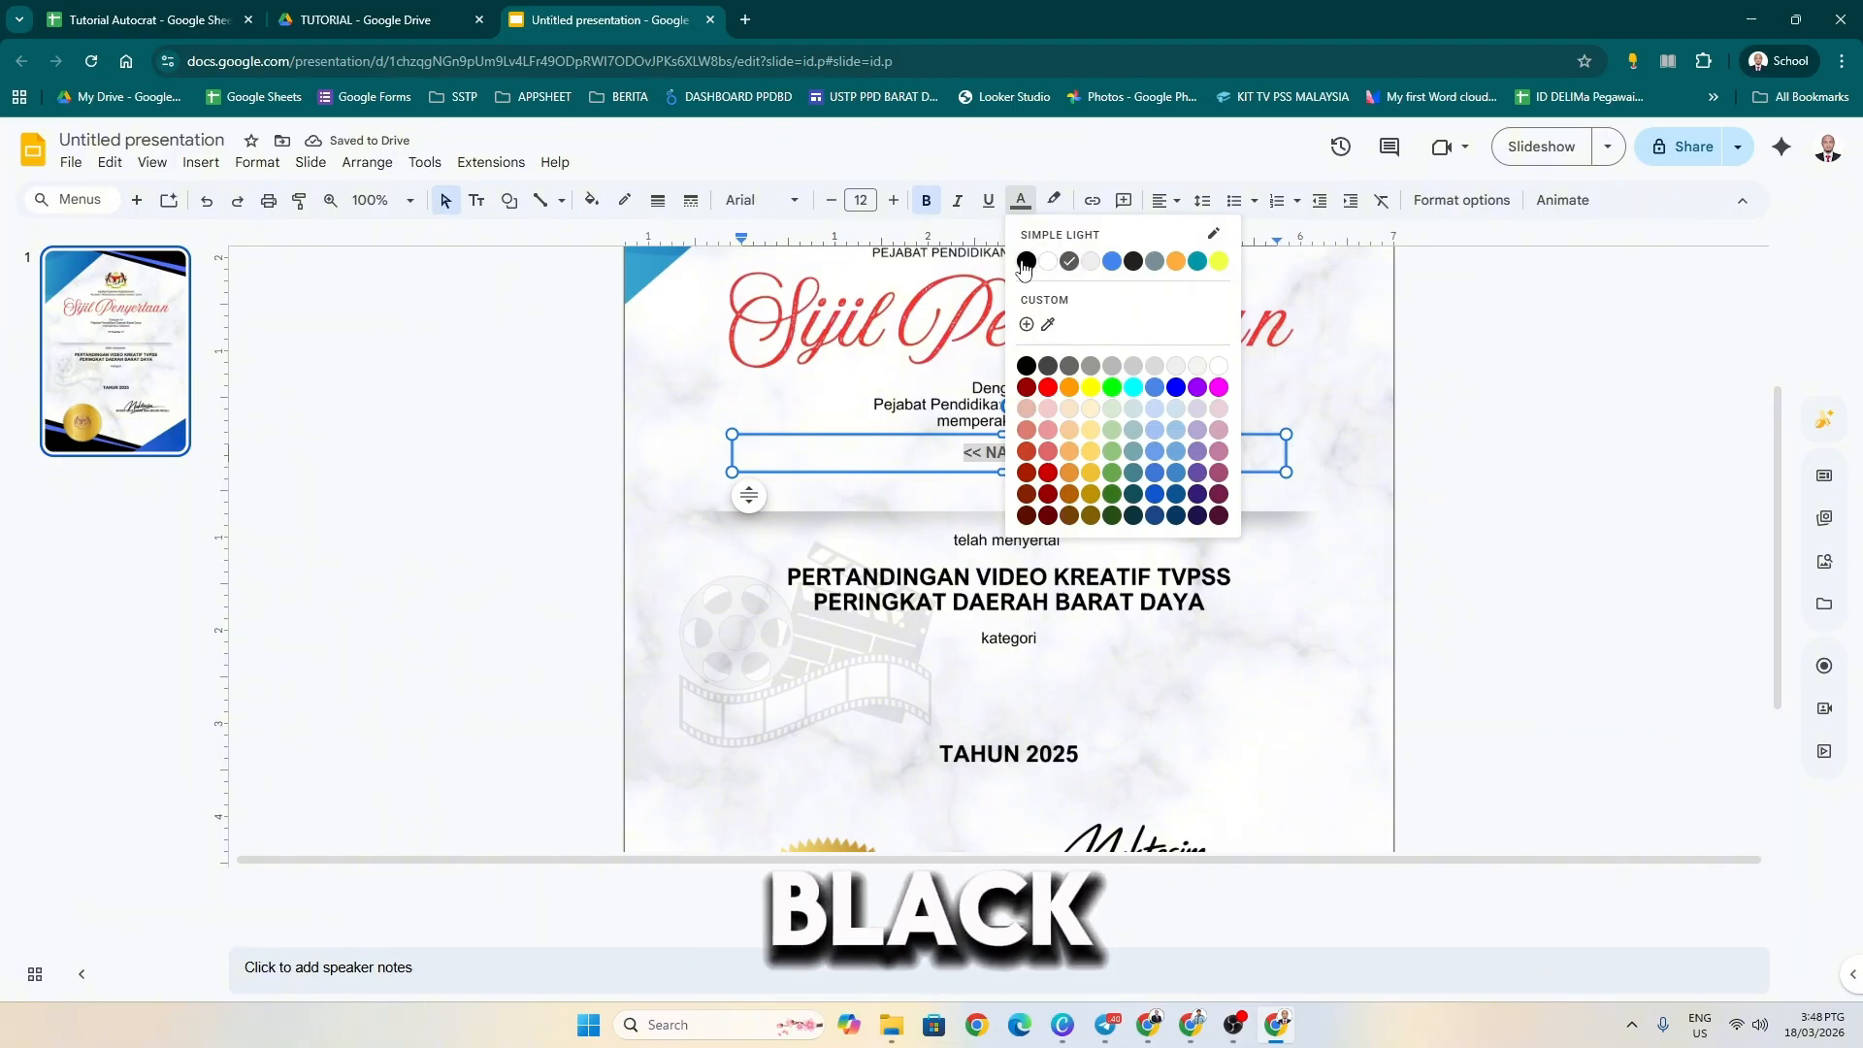
left_click(1027, 261)
left_click(1039, 425)
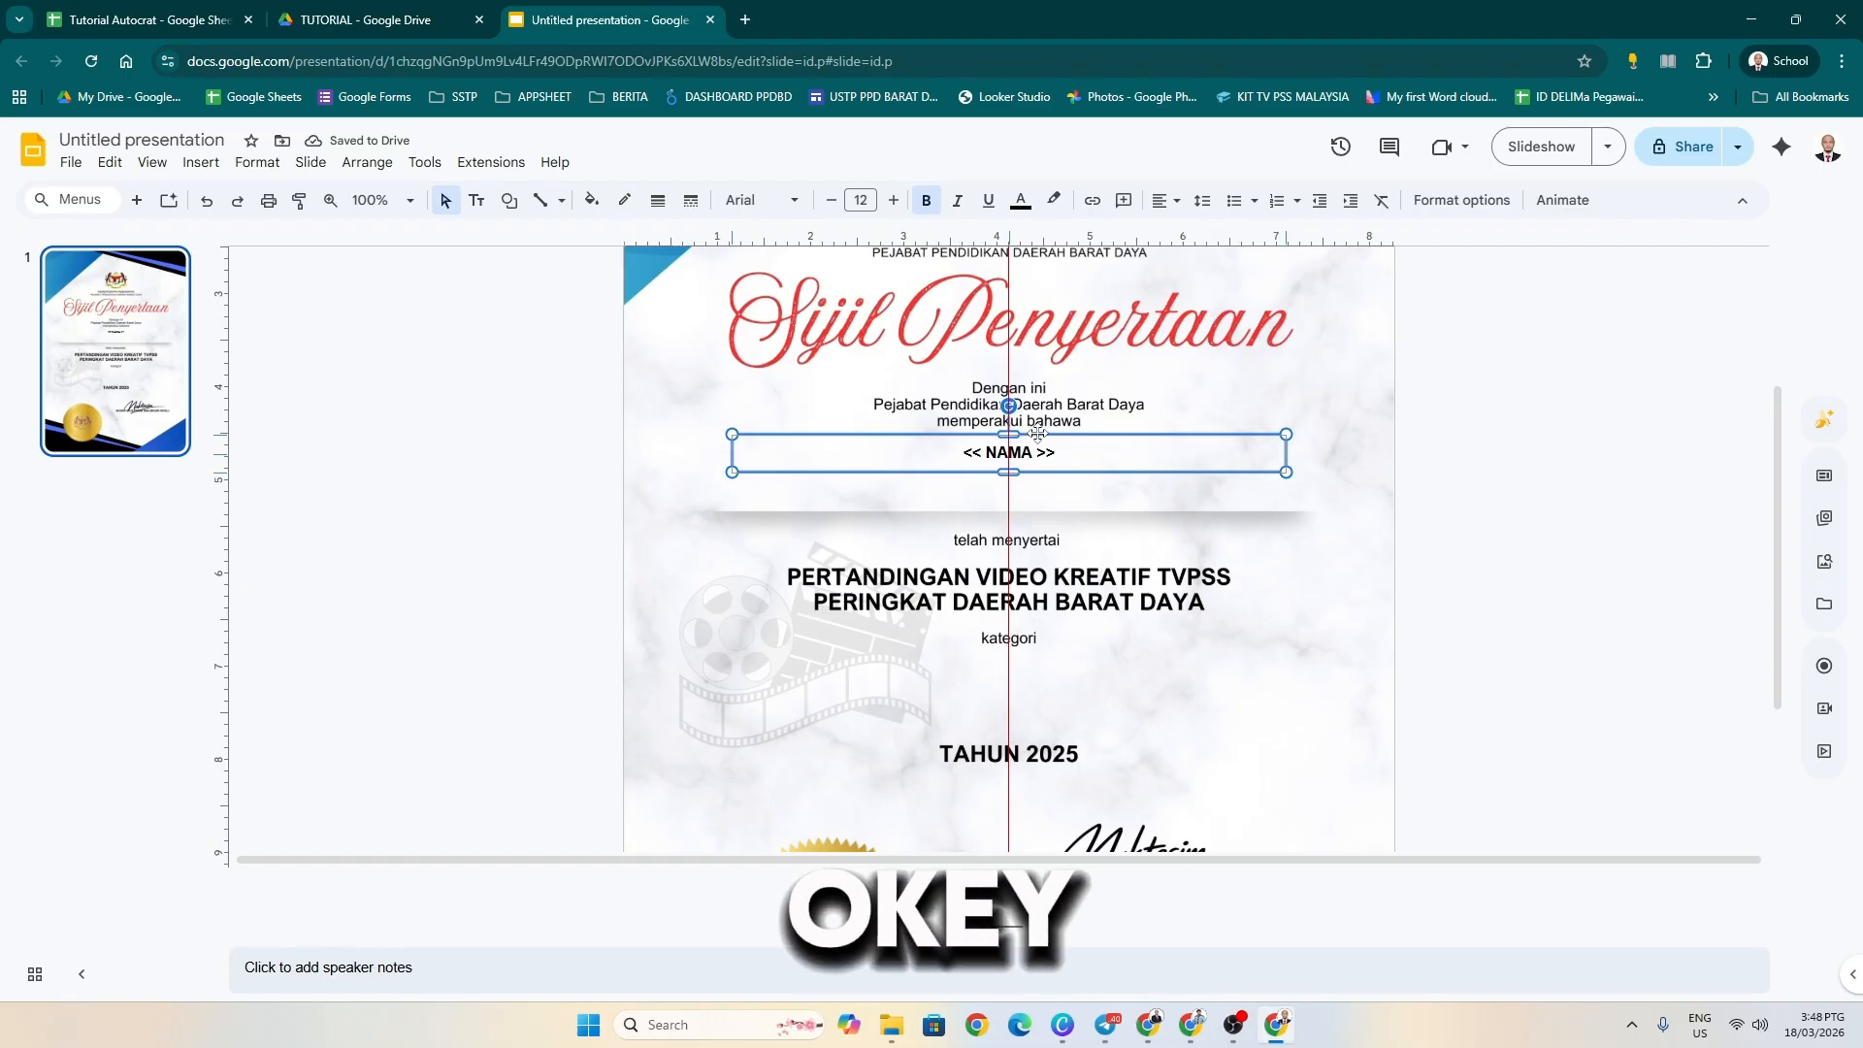
left_click_drag(1047, 432, 1062, 445)
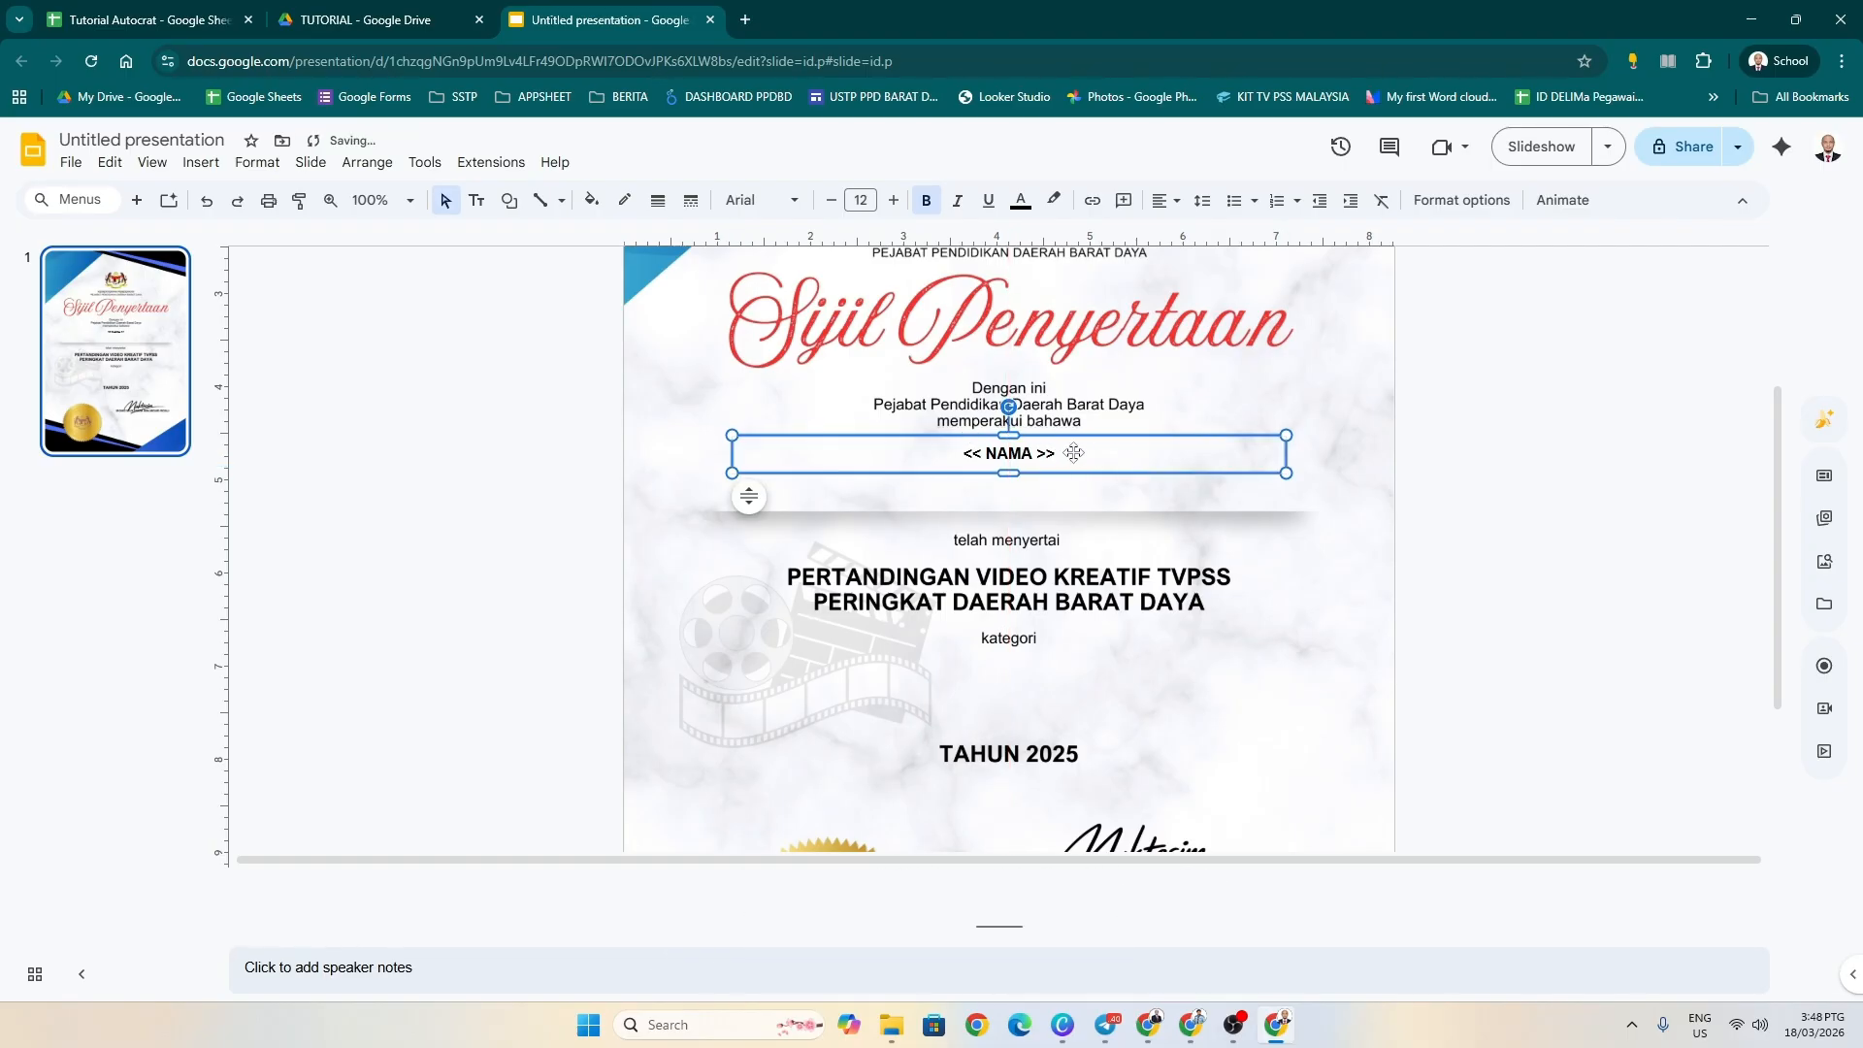
left_click(1492, 430)
- Add the placeholder << SEKOLAH>> on a second line below << NAMA >> and shift the text box slightly down
left_click(1087, 458)
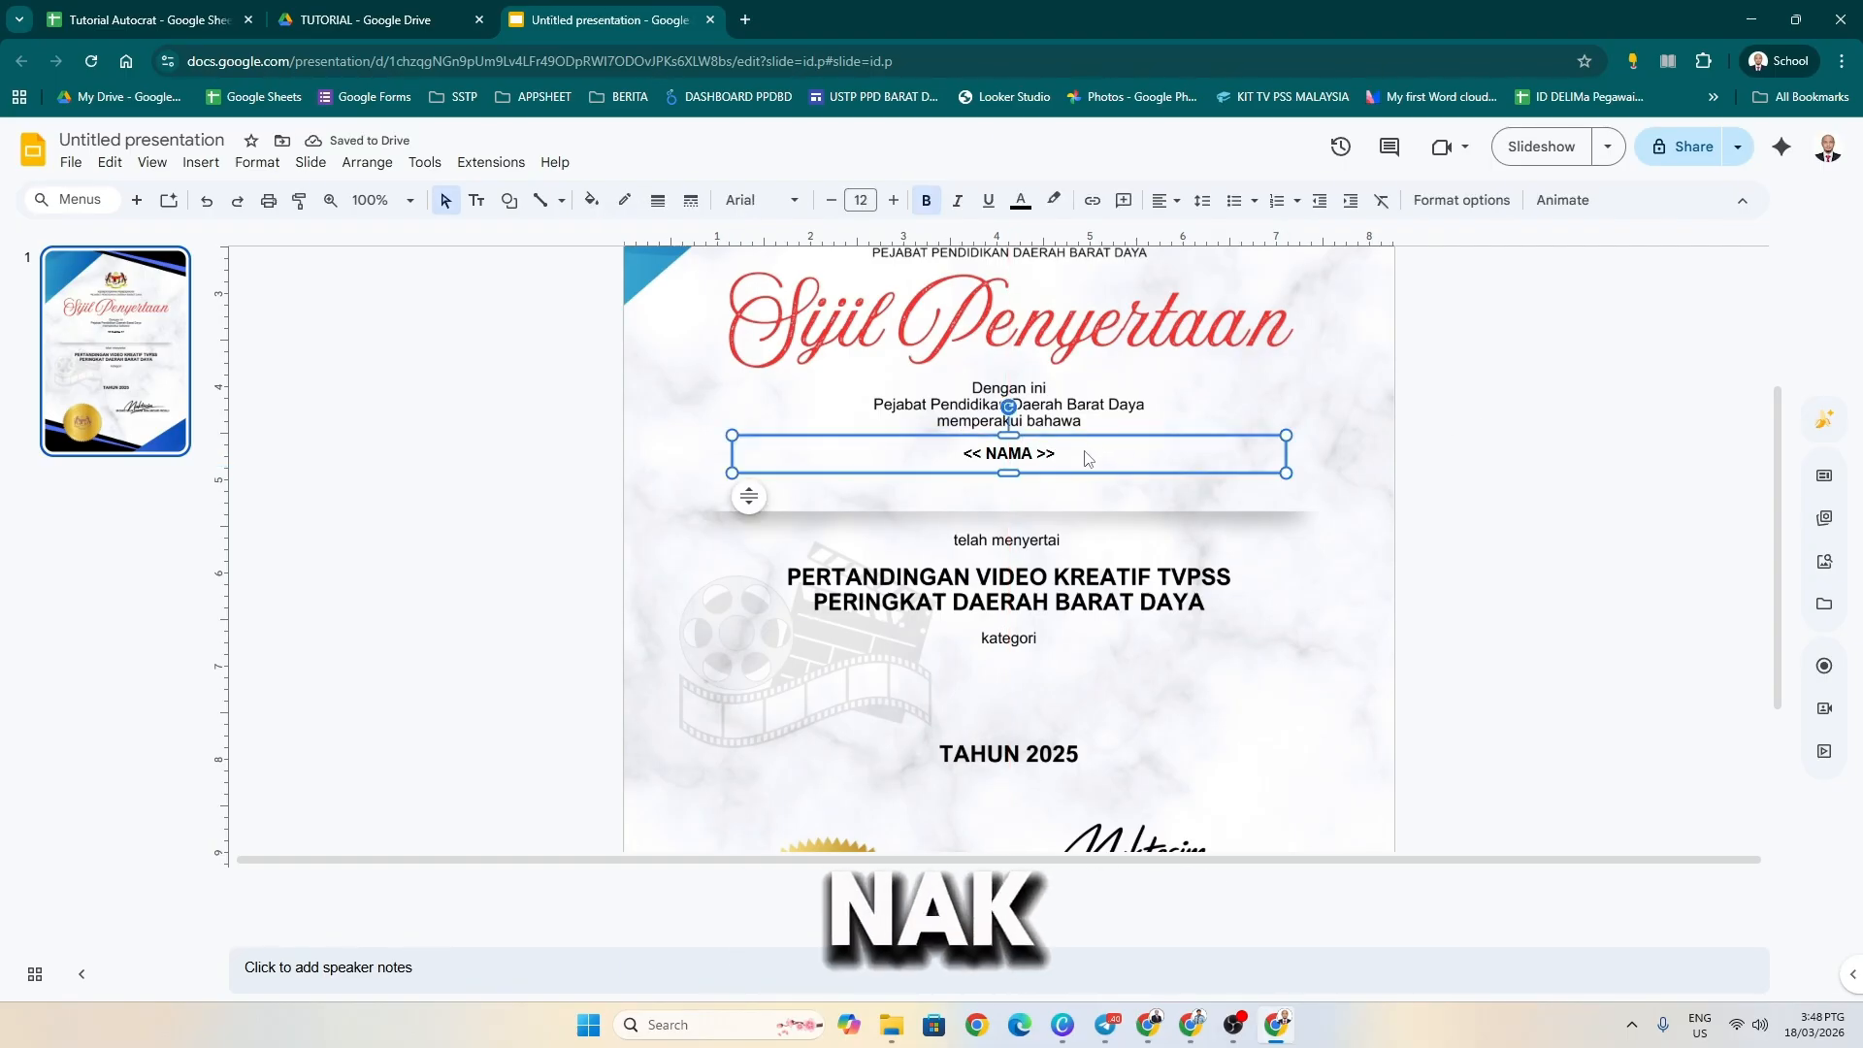
left_click(1079, 454)
key("Return")
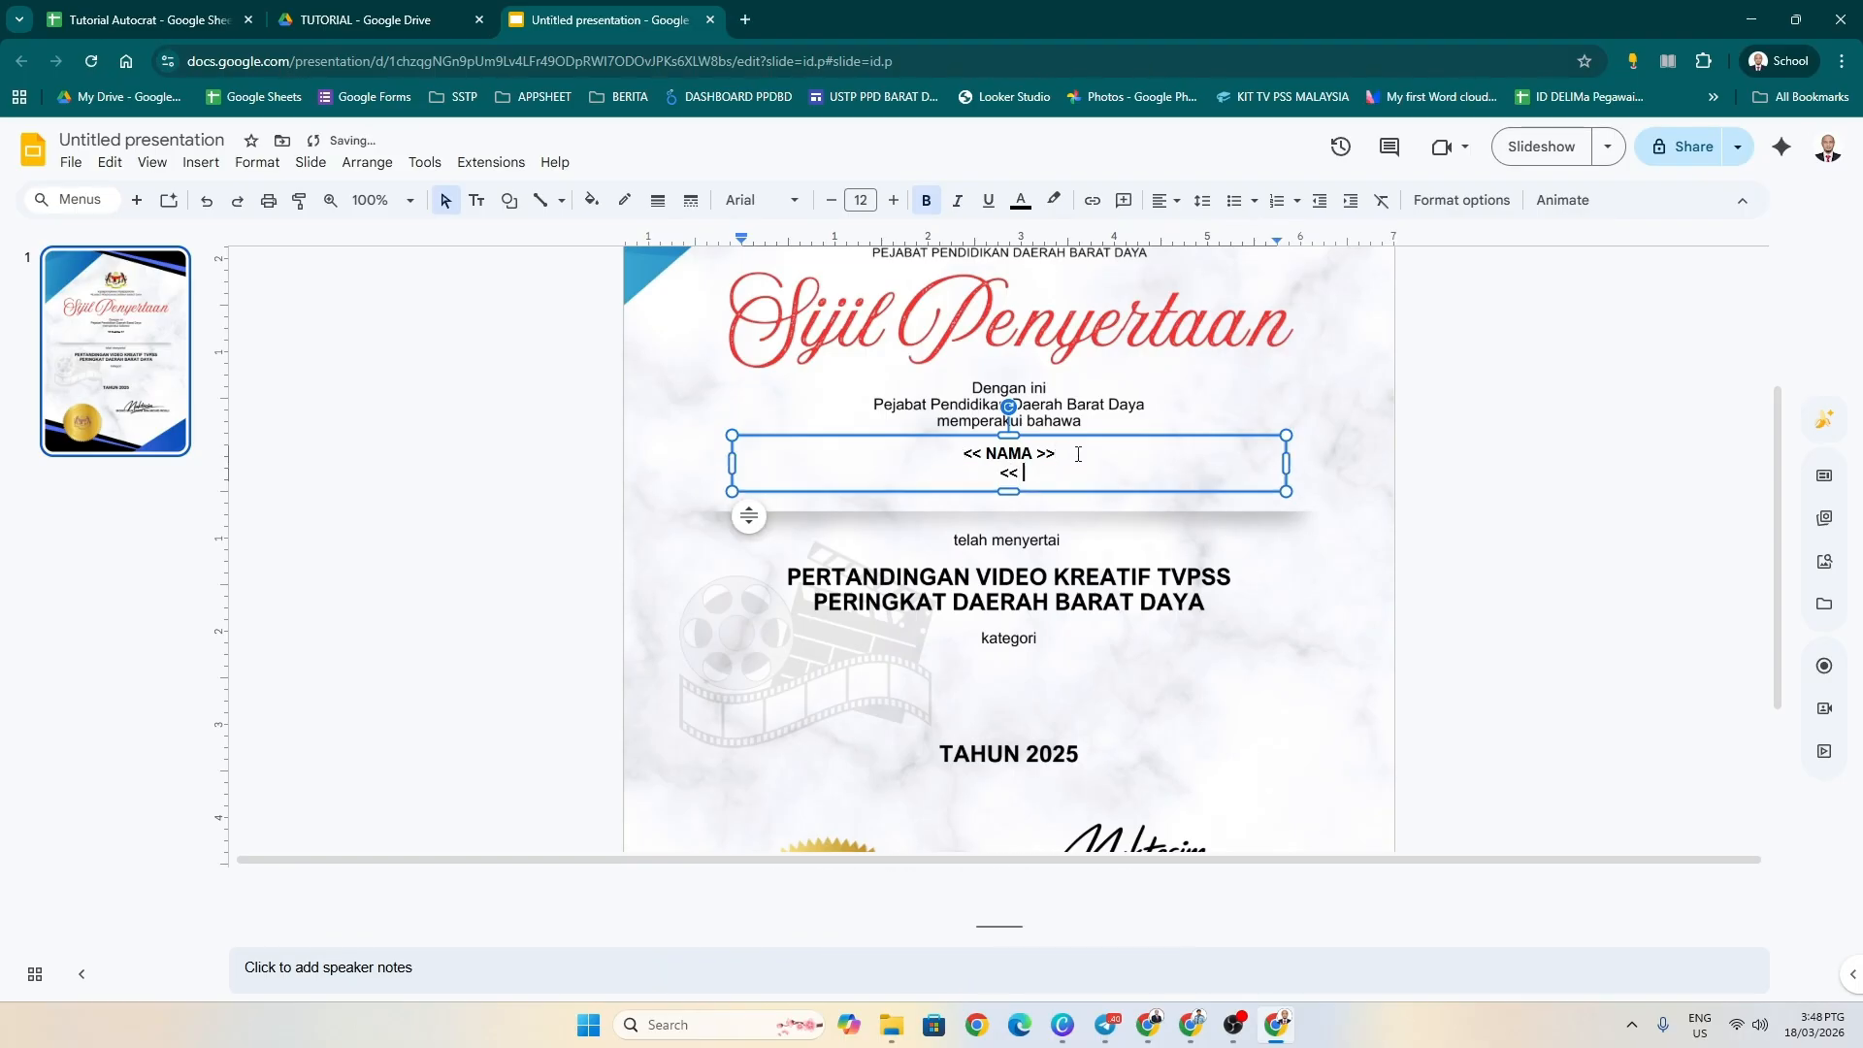
type("<< SEKOLAH>>")
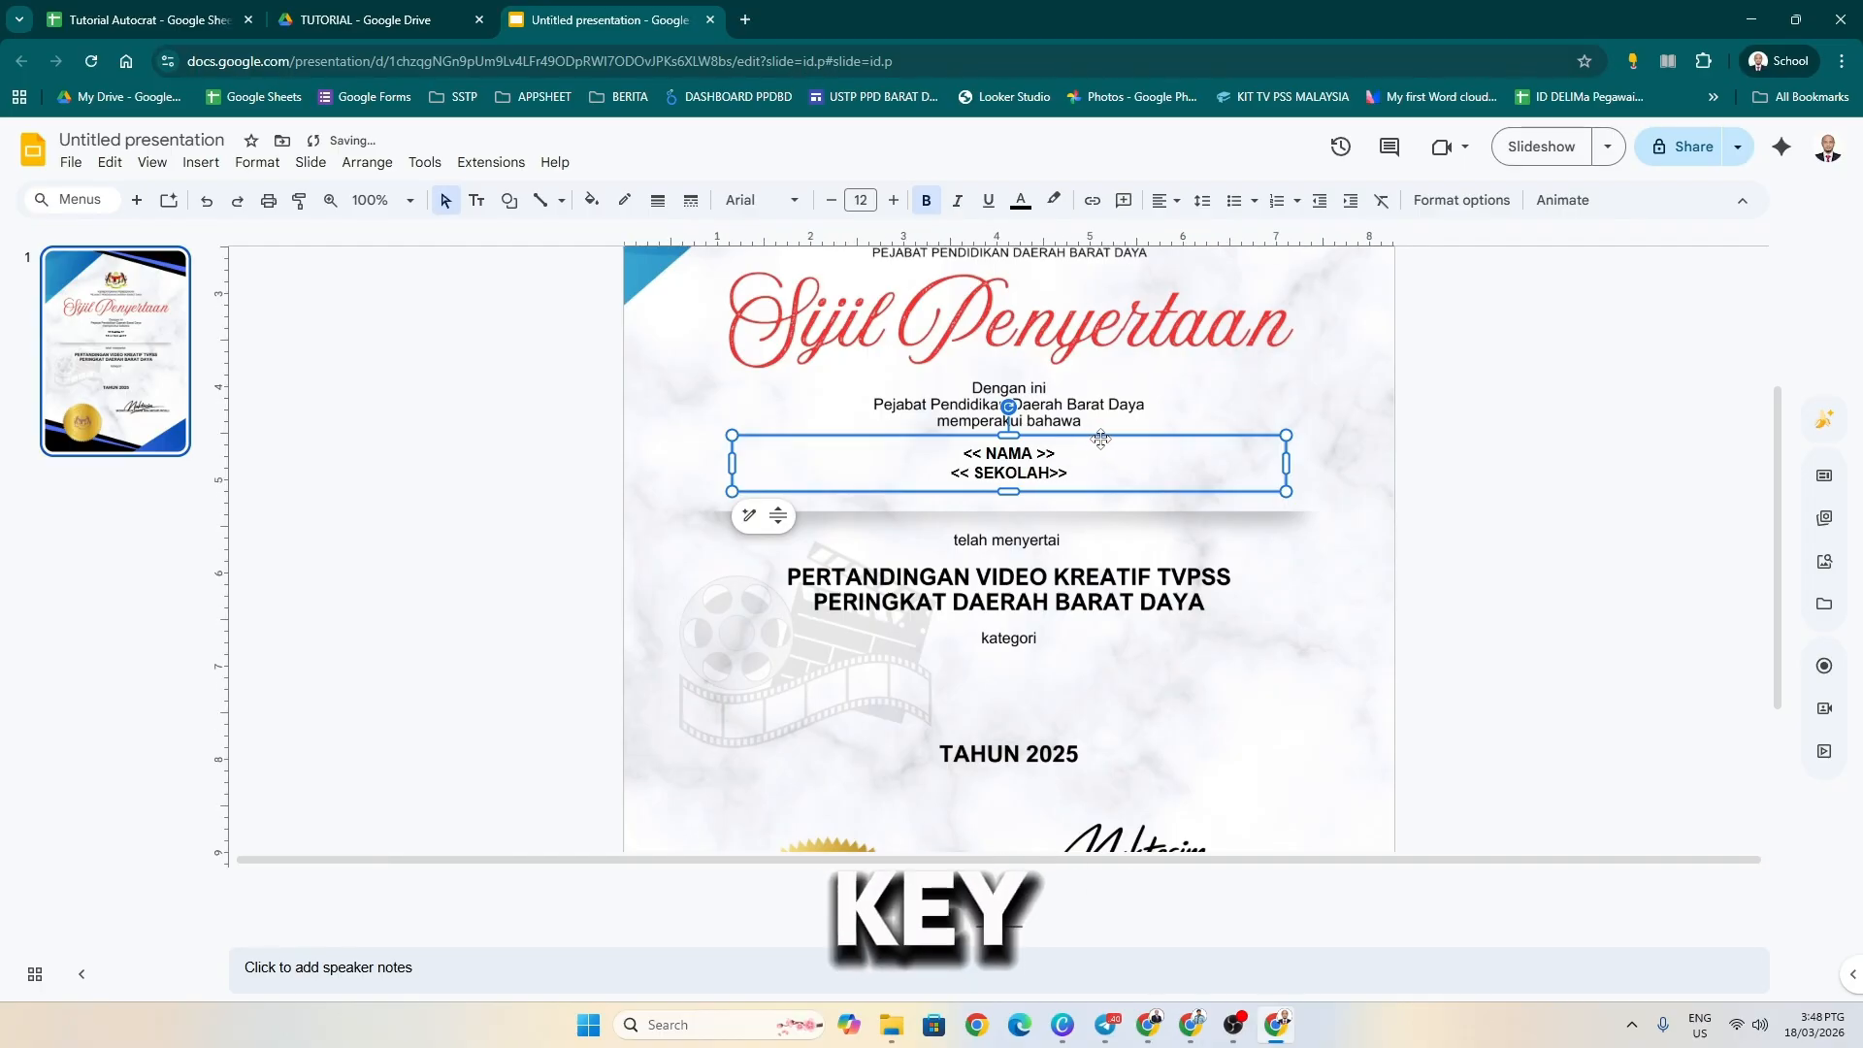
left_click(1502, 440)
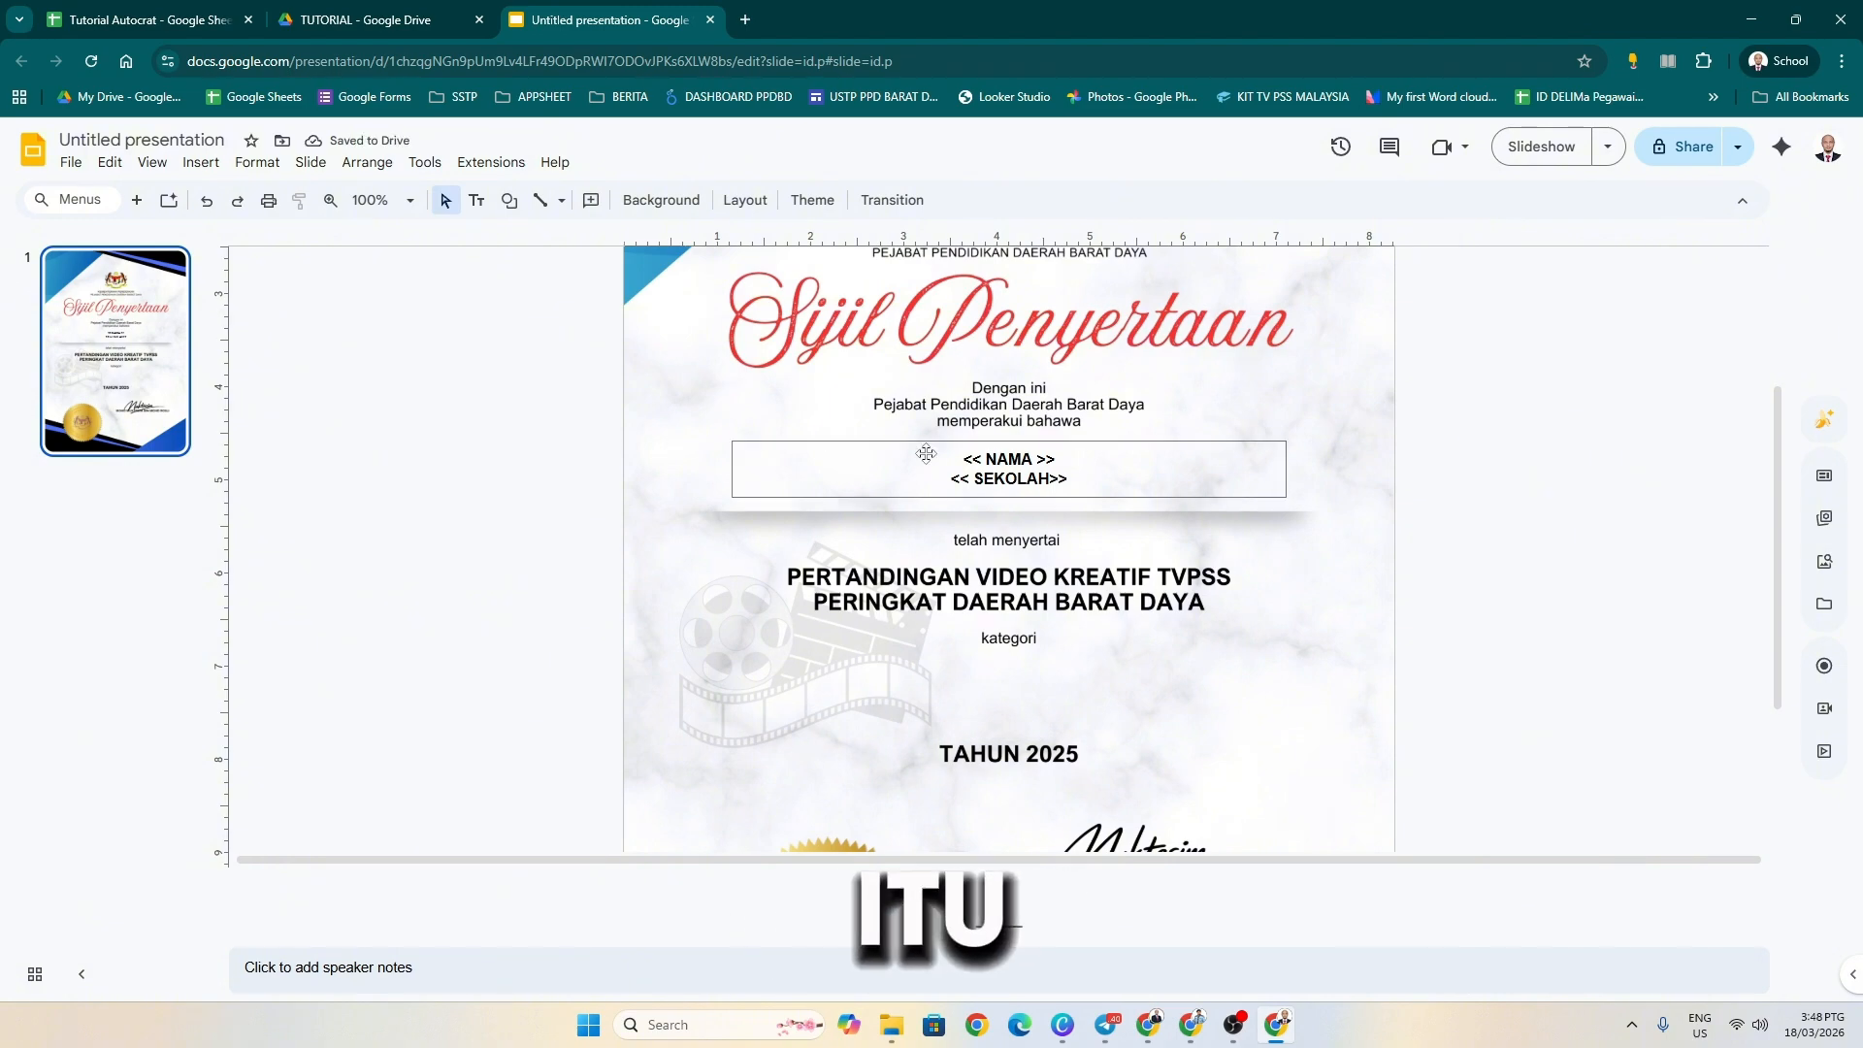
- Check the placement of the name and school placeholders against the rest of the certificate page
left_click_drag(980, 460, 964, 459)
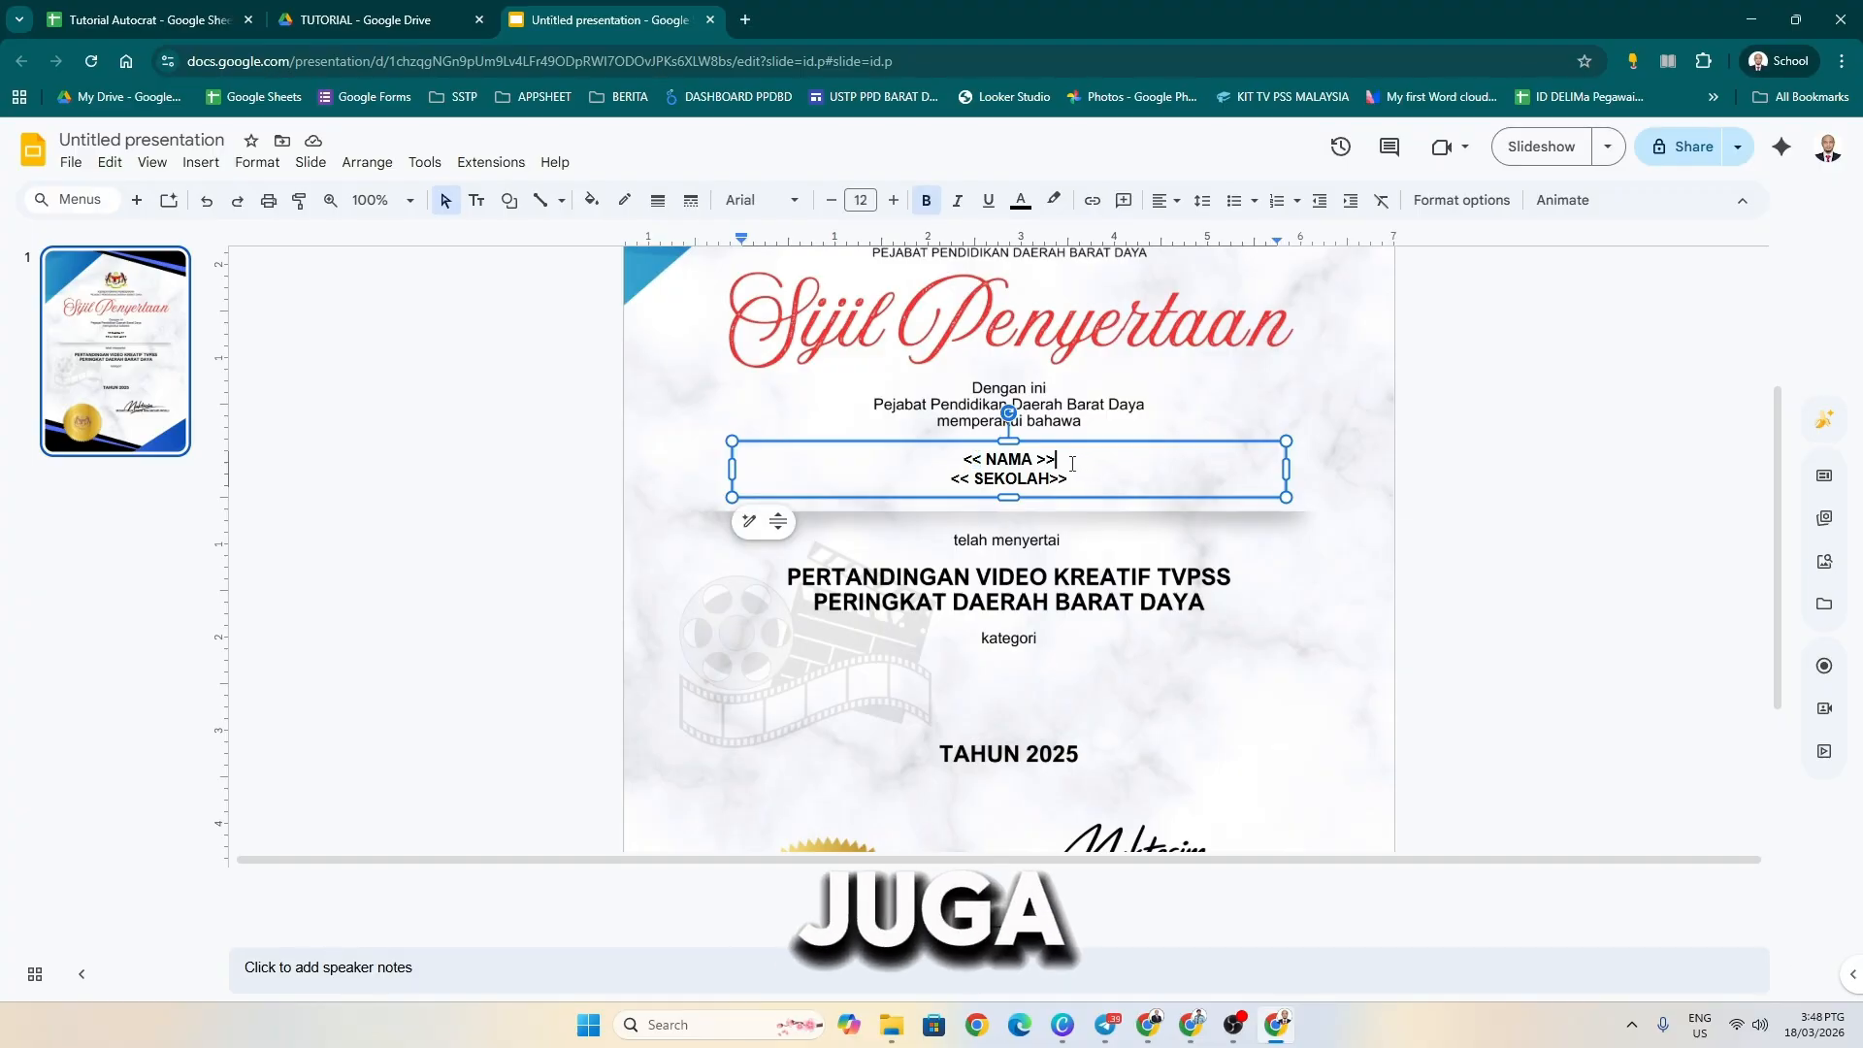
left_click(1419, 483)
scroll(1417, 481, "down", 3)
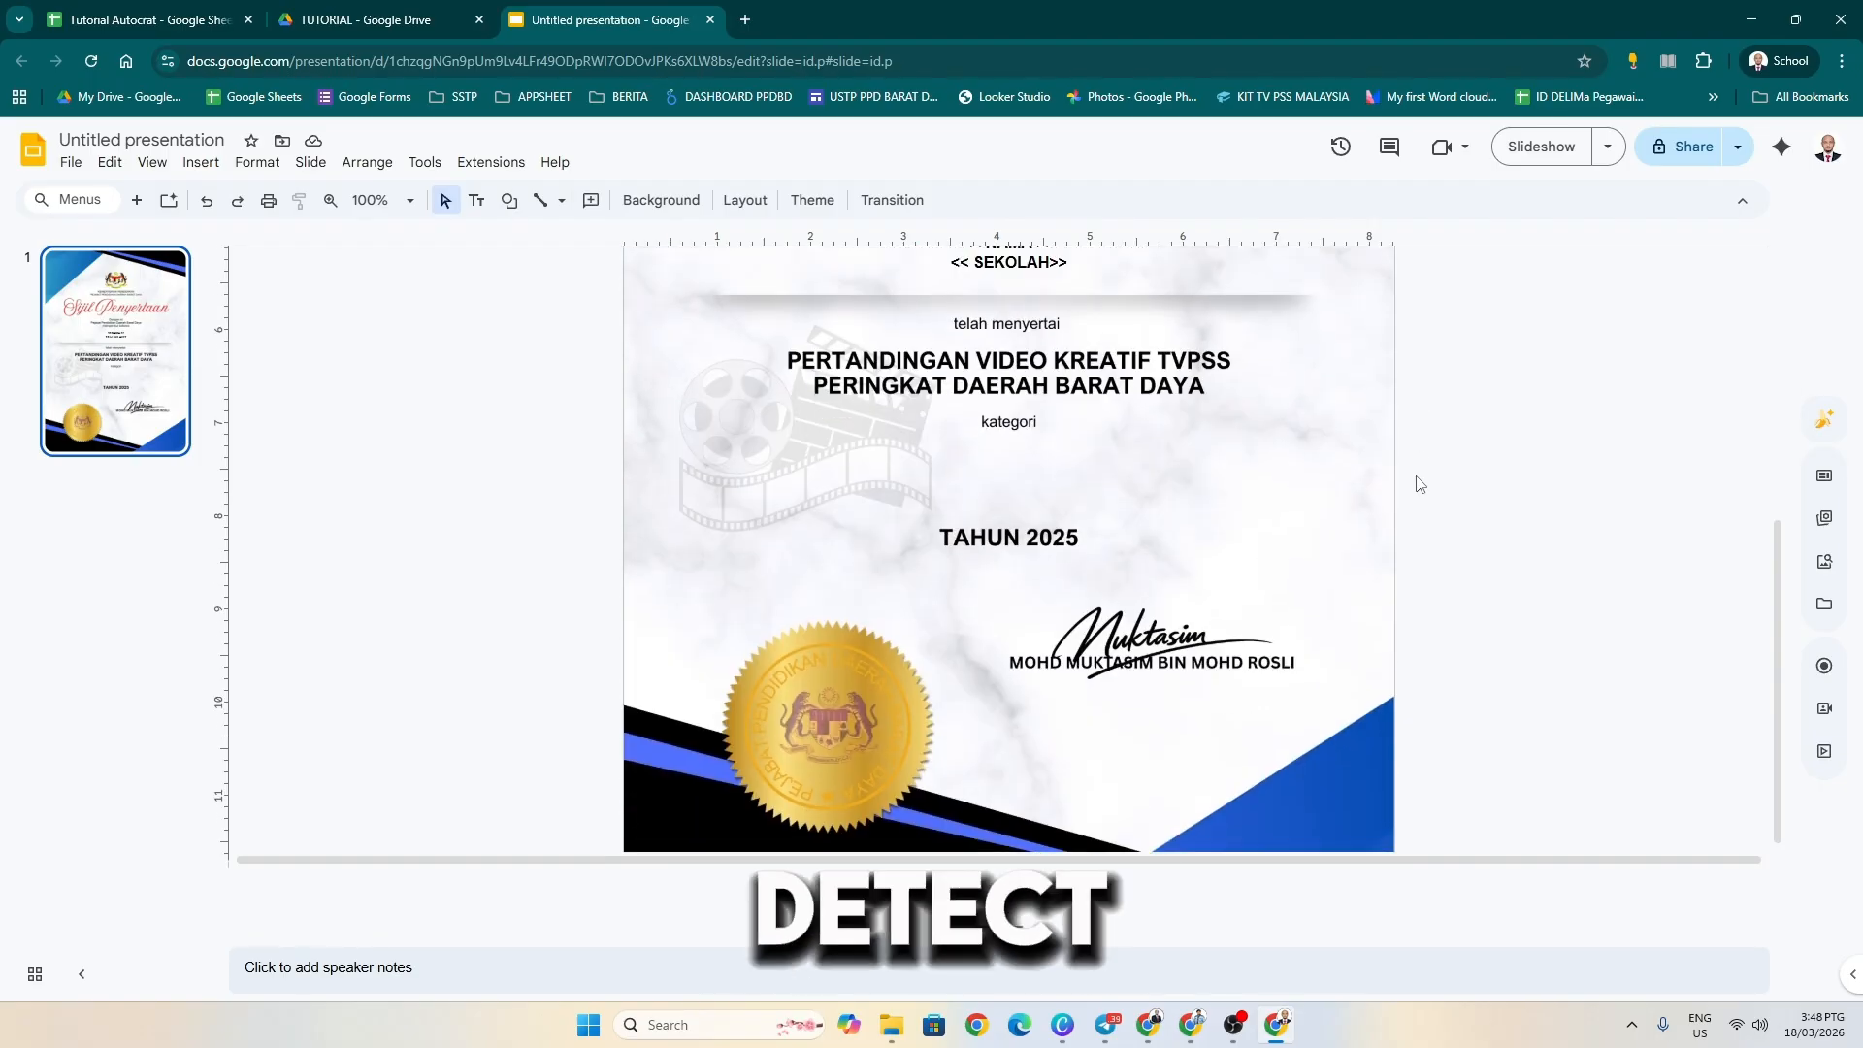
scroll(1415, 478, "up", 3)
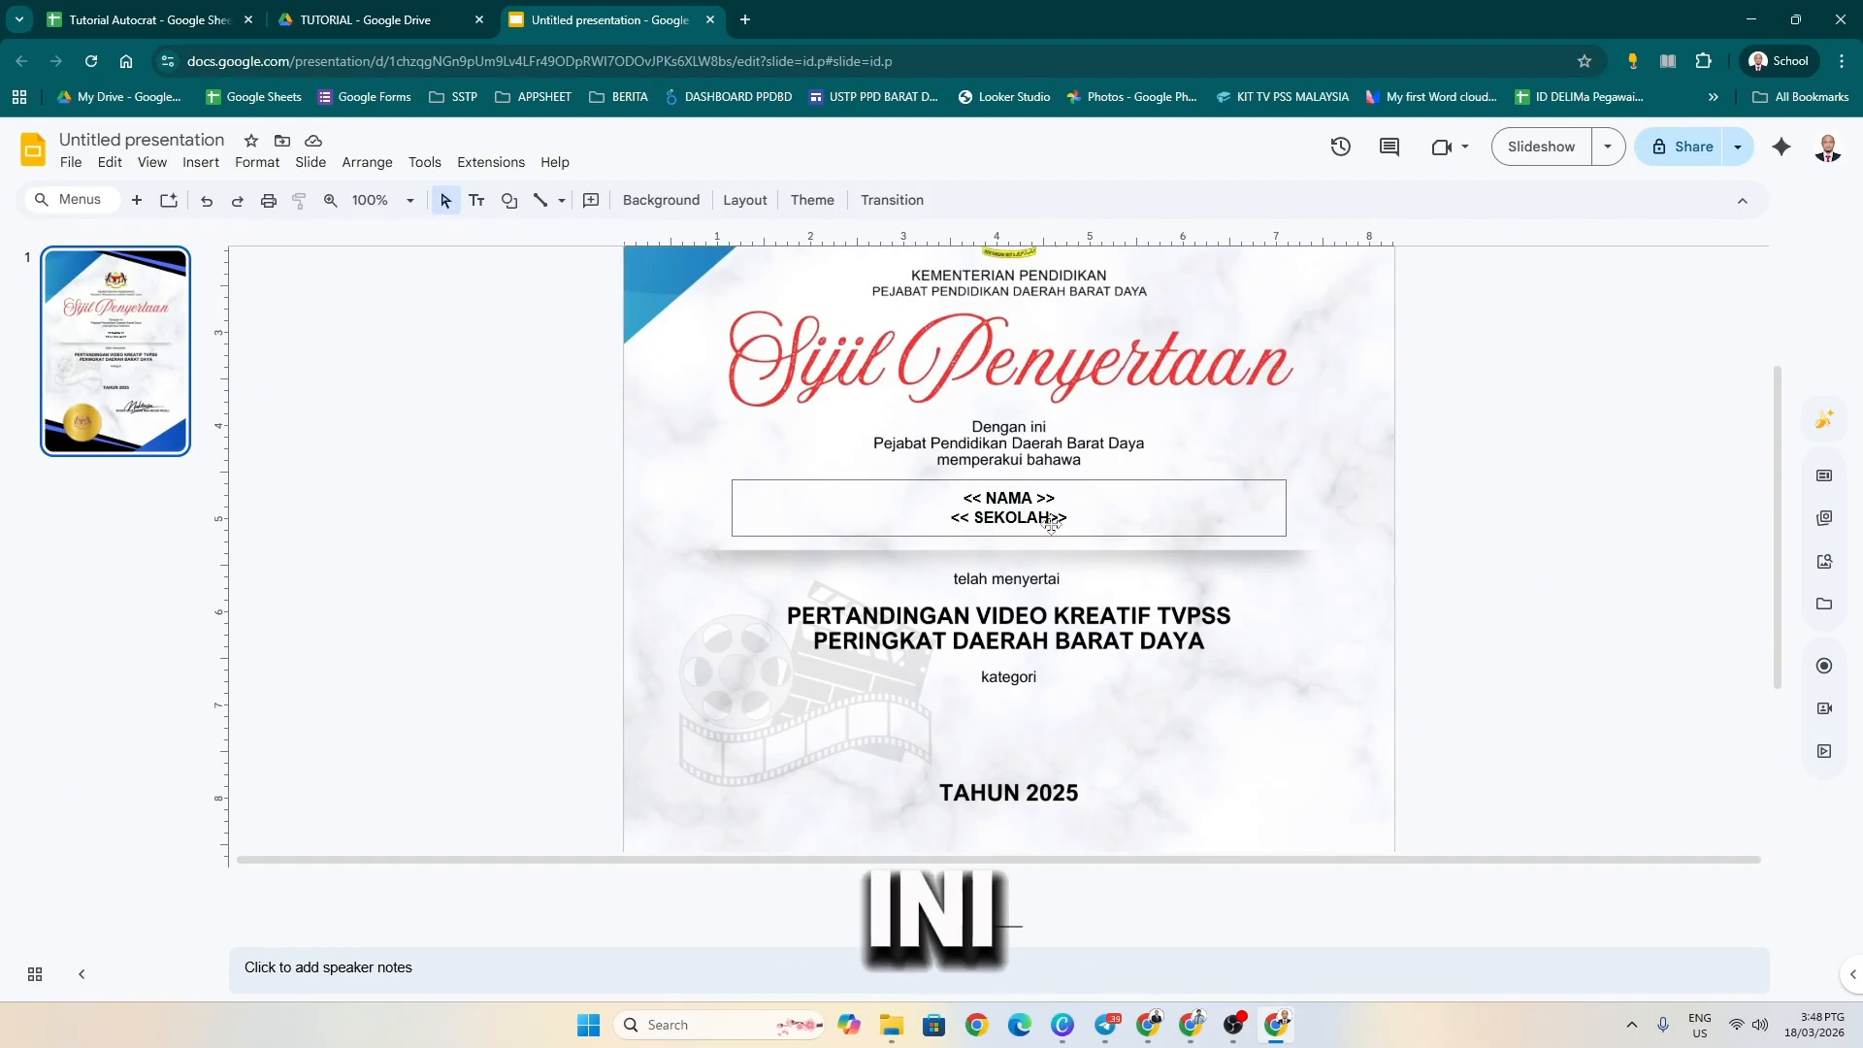
left_click(1051, 485)
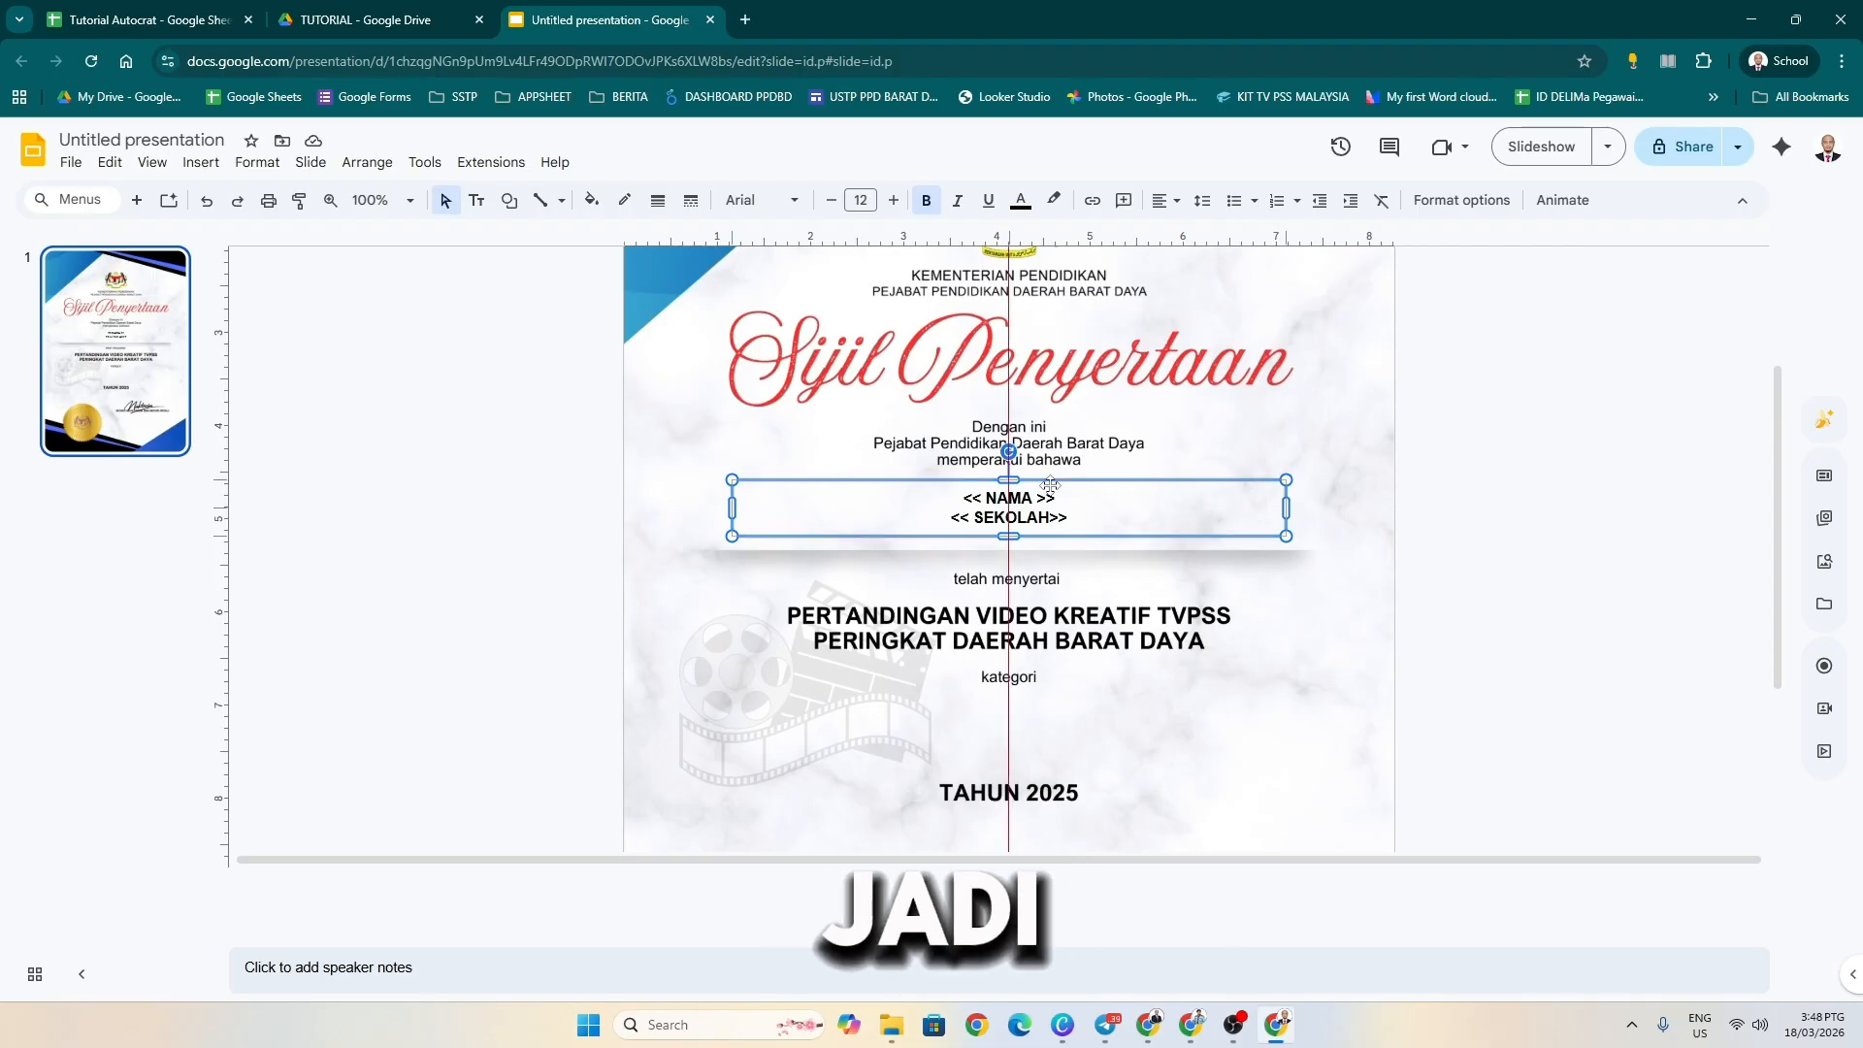
left_click(1466, 448)
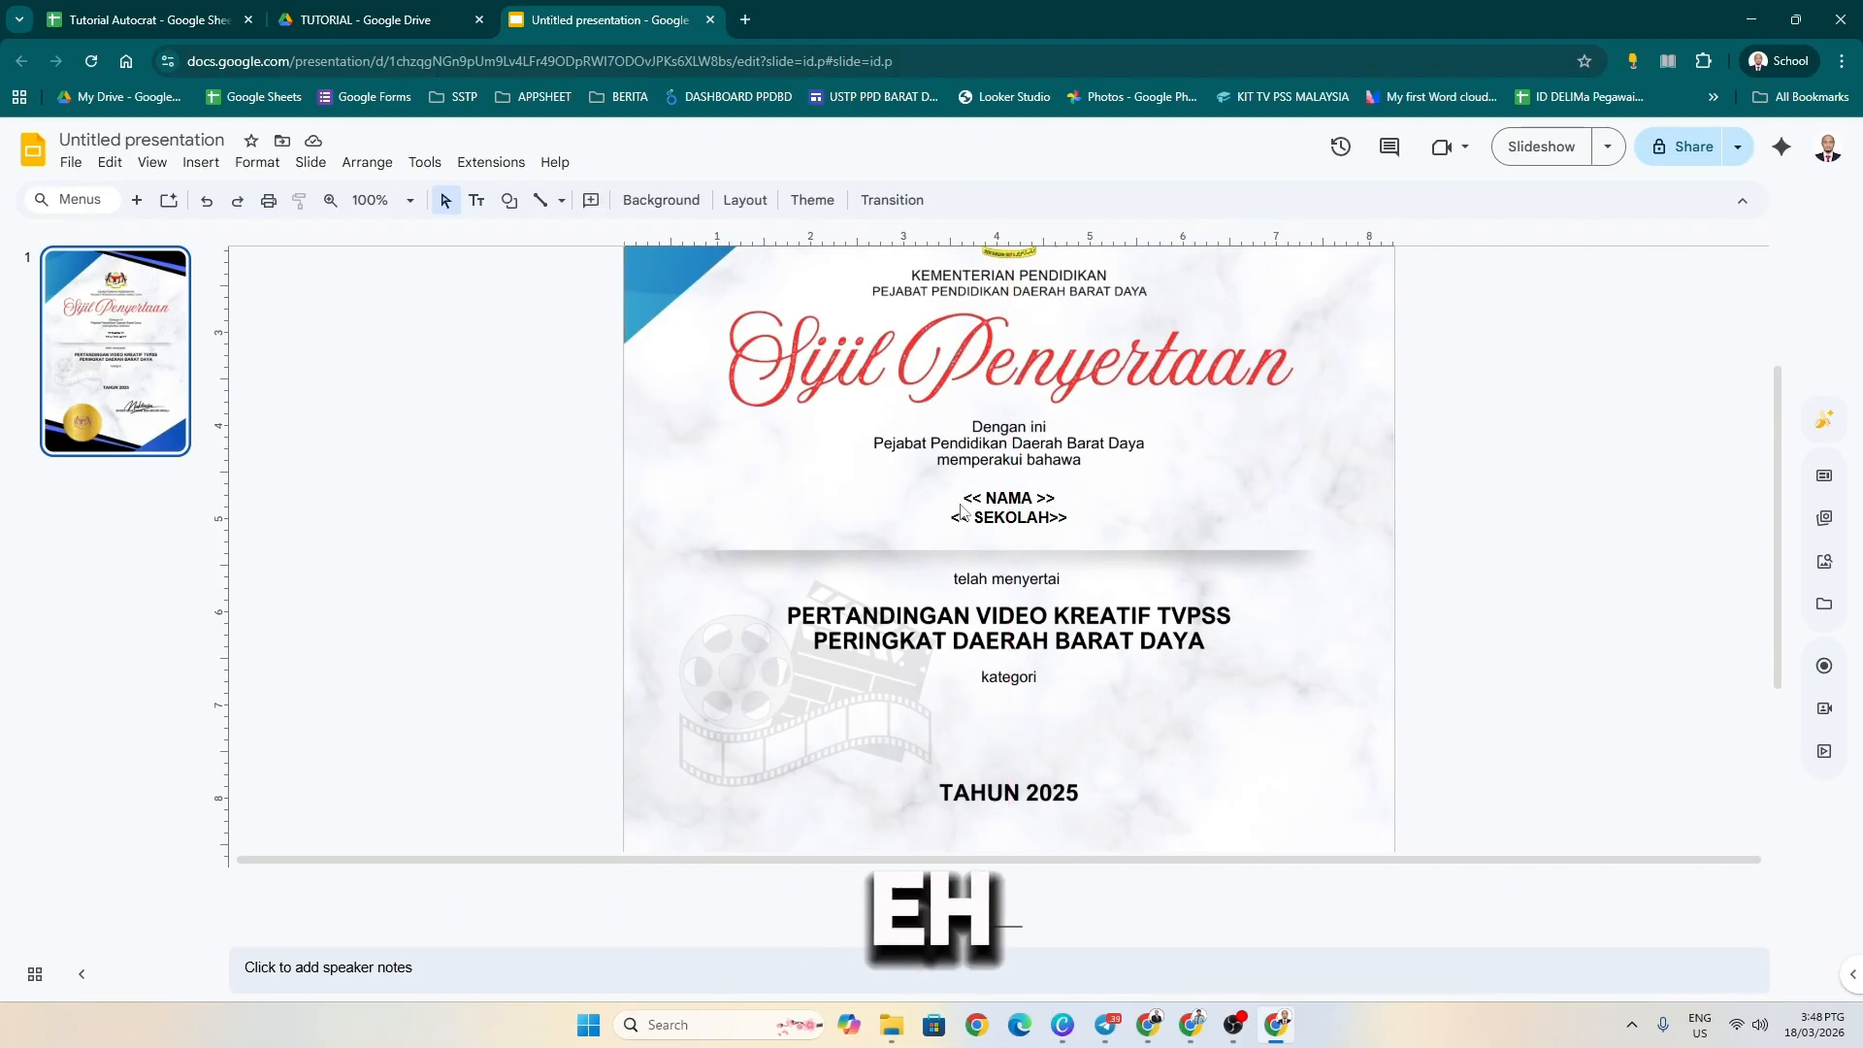
scroll(999, 520, "down", 4)
scroll(1029, 524, "up", 4)
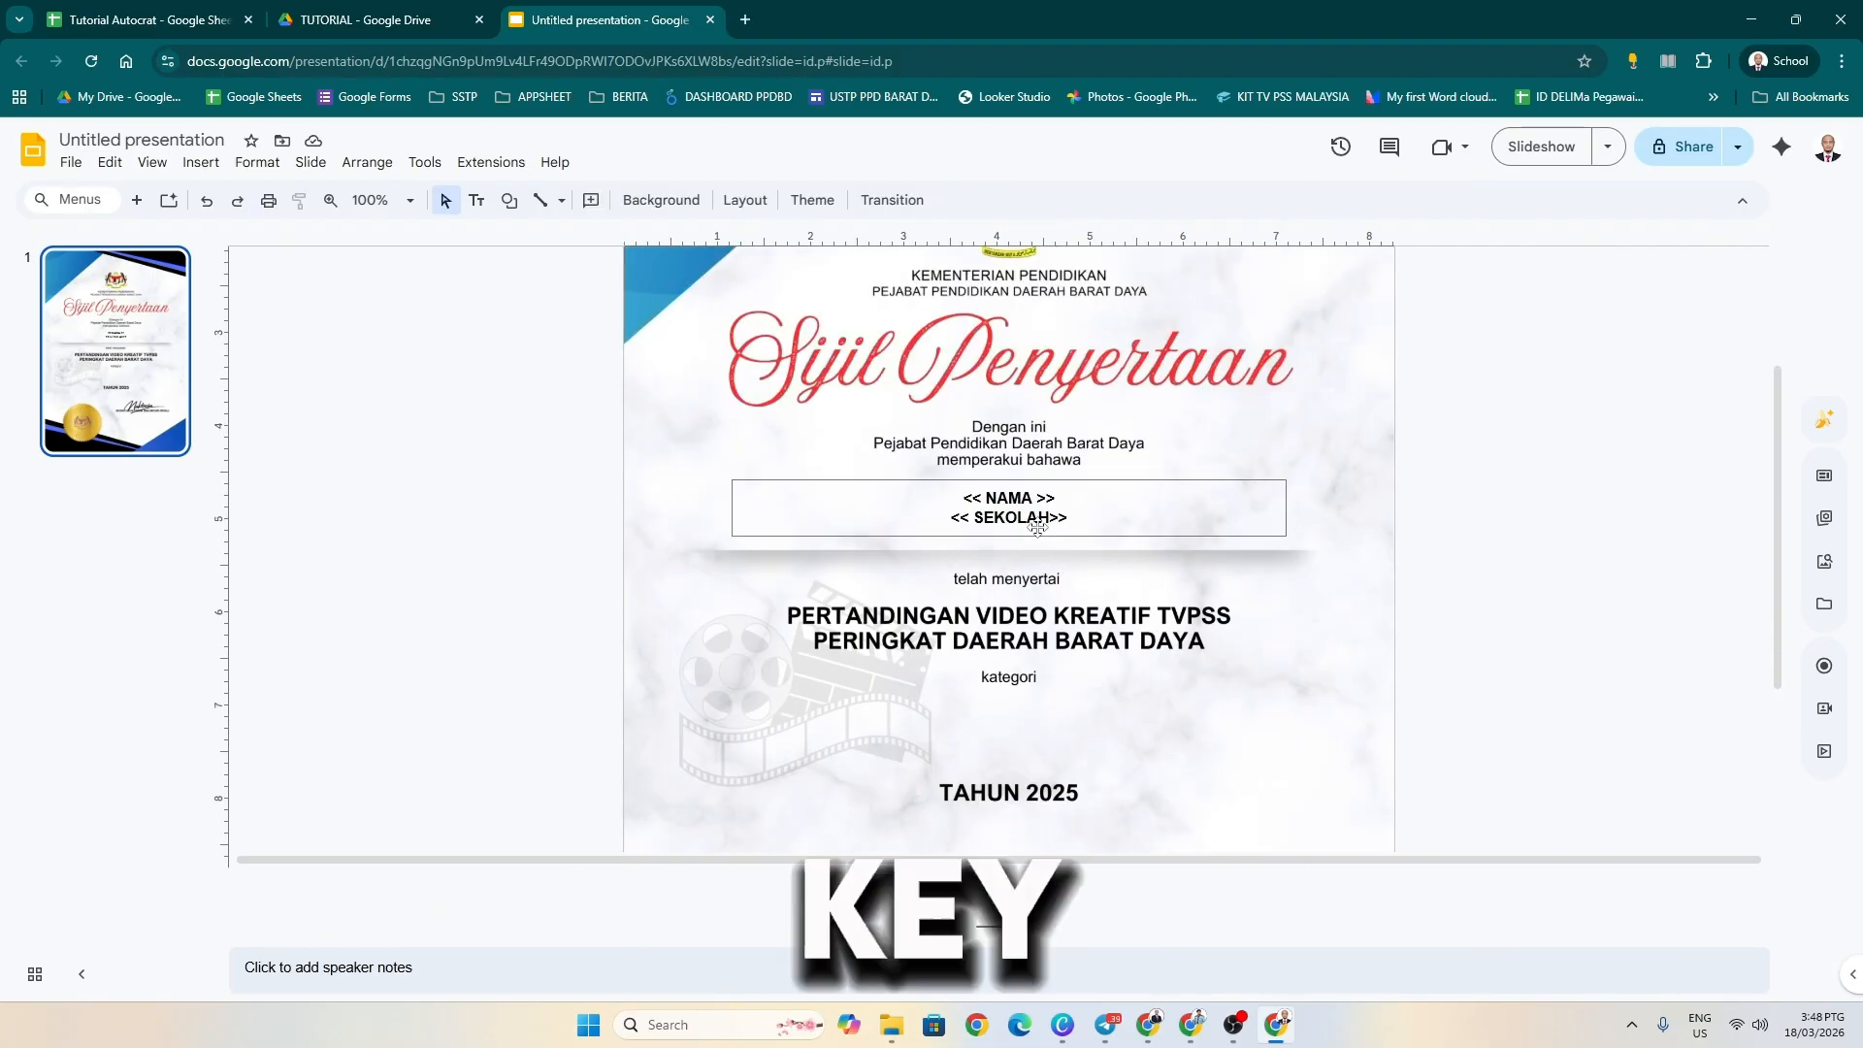
- Rename the presentation as Template Sijil Tutorial
left_click(105, 139)
key("ctrl+a")
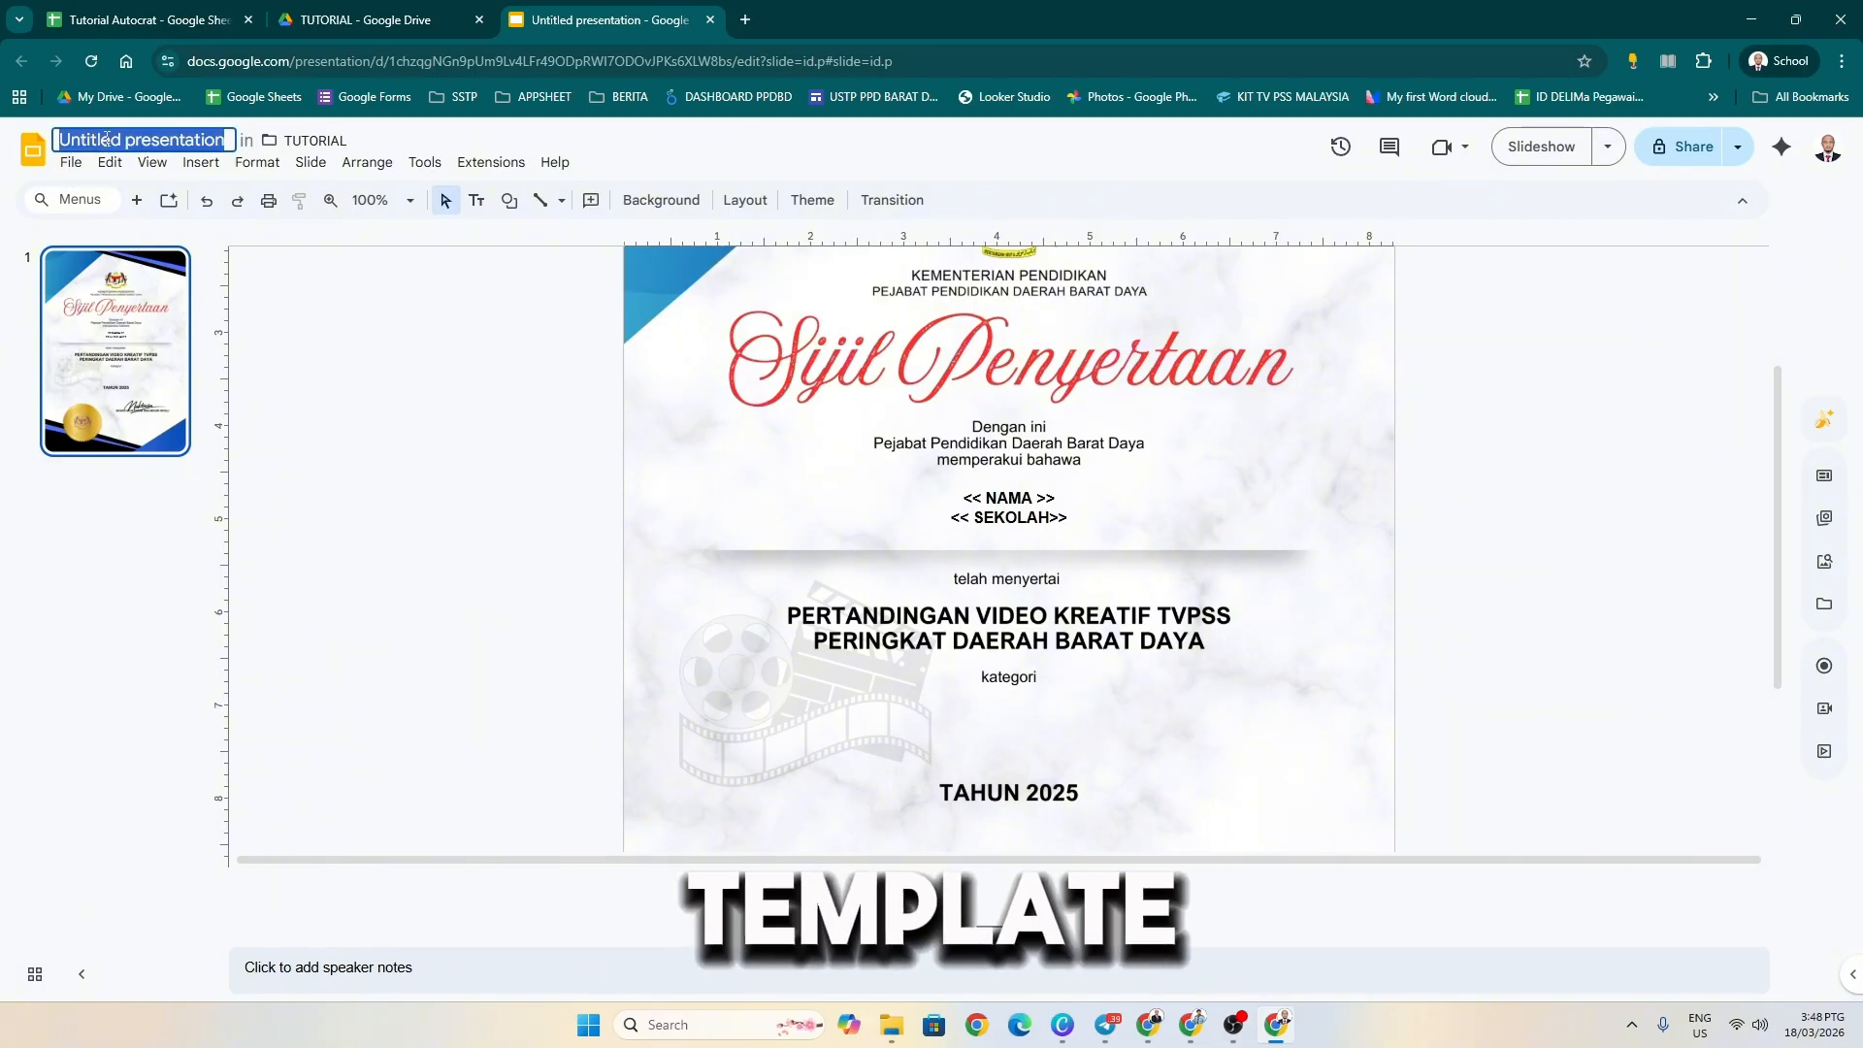
type("Template")
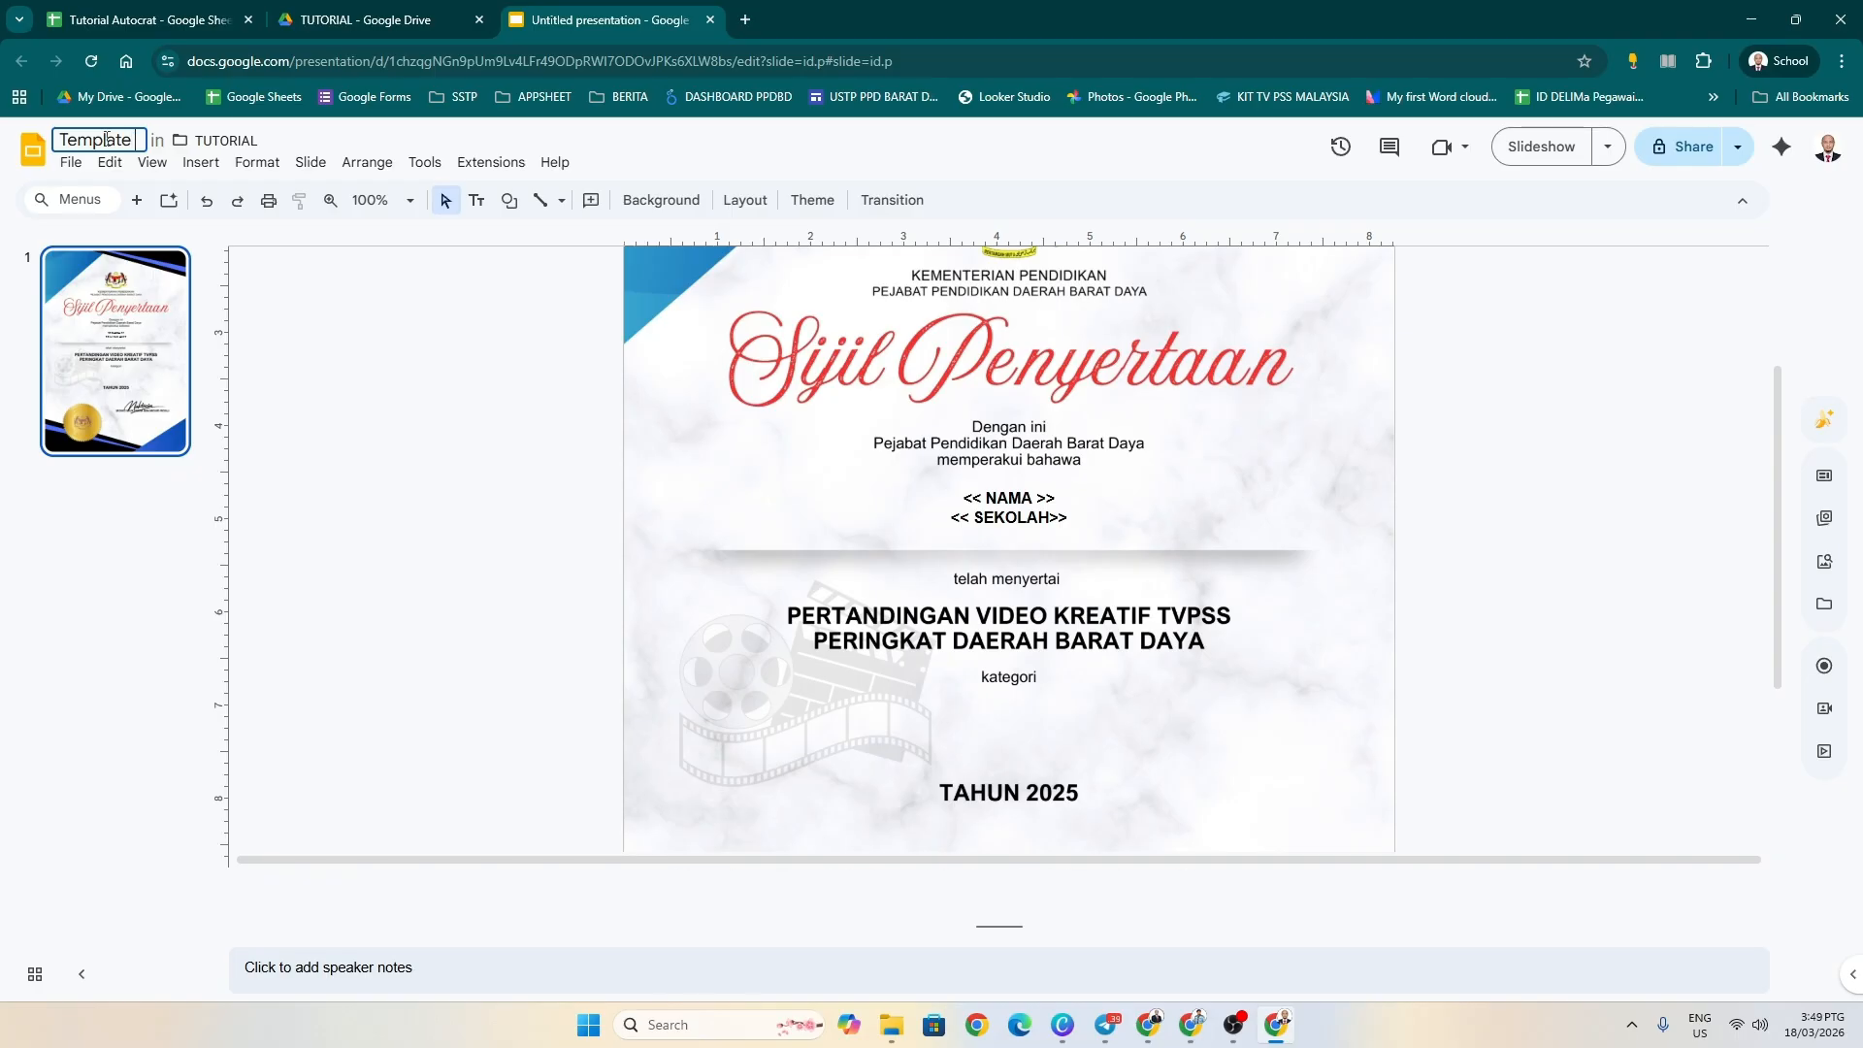
type(" Sijil")
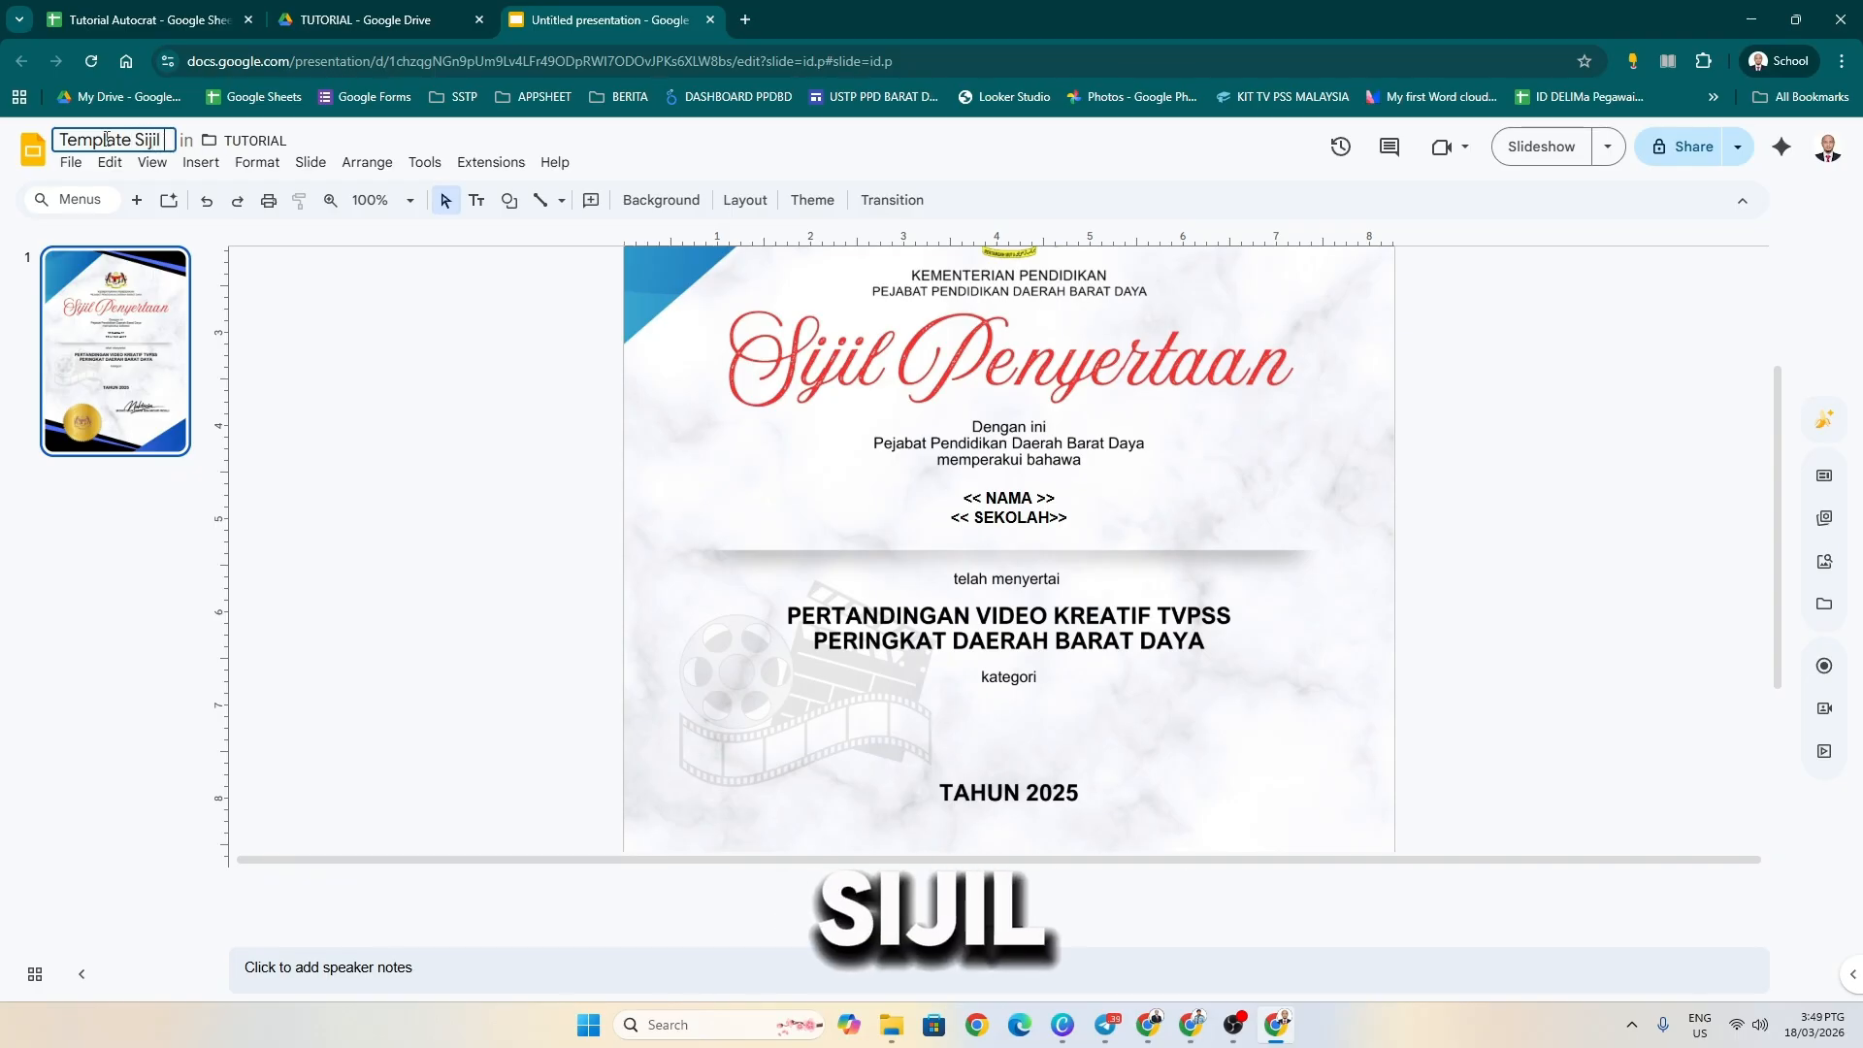
type(" Tutorial")
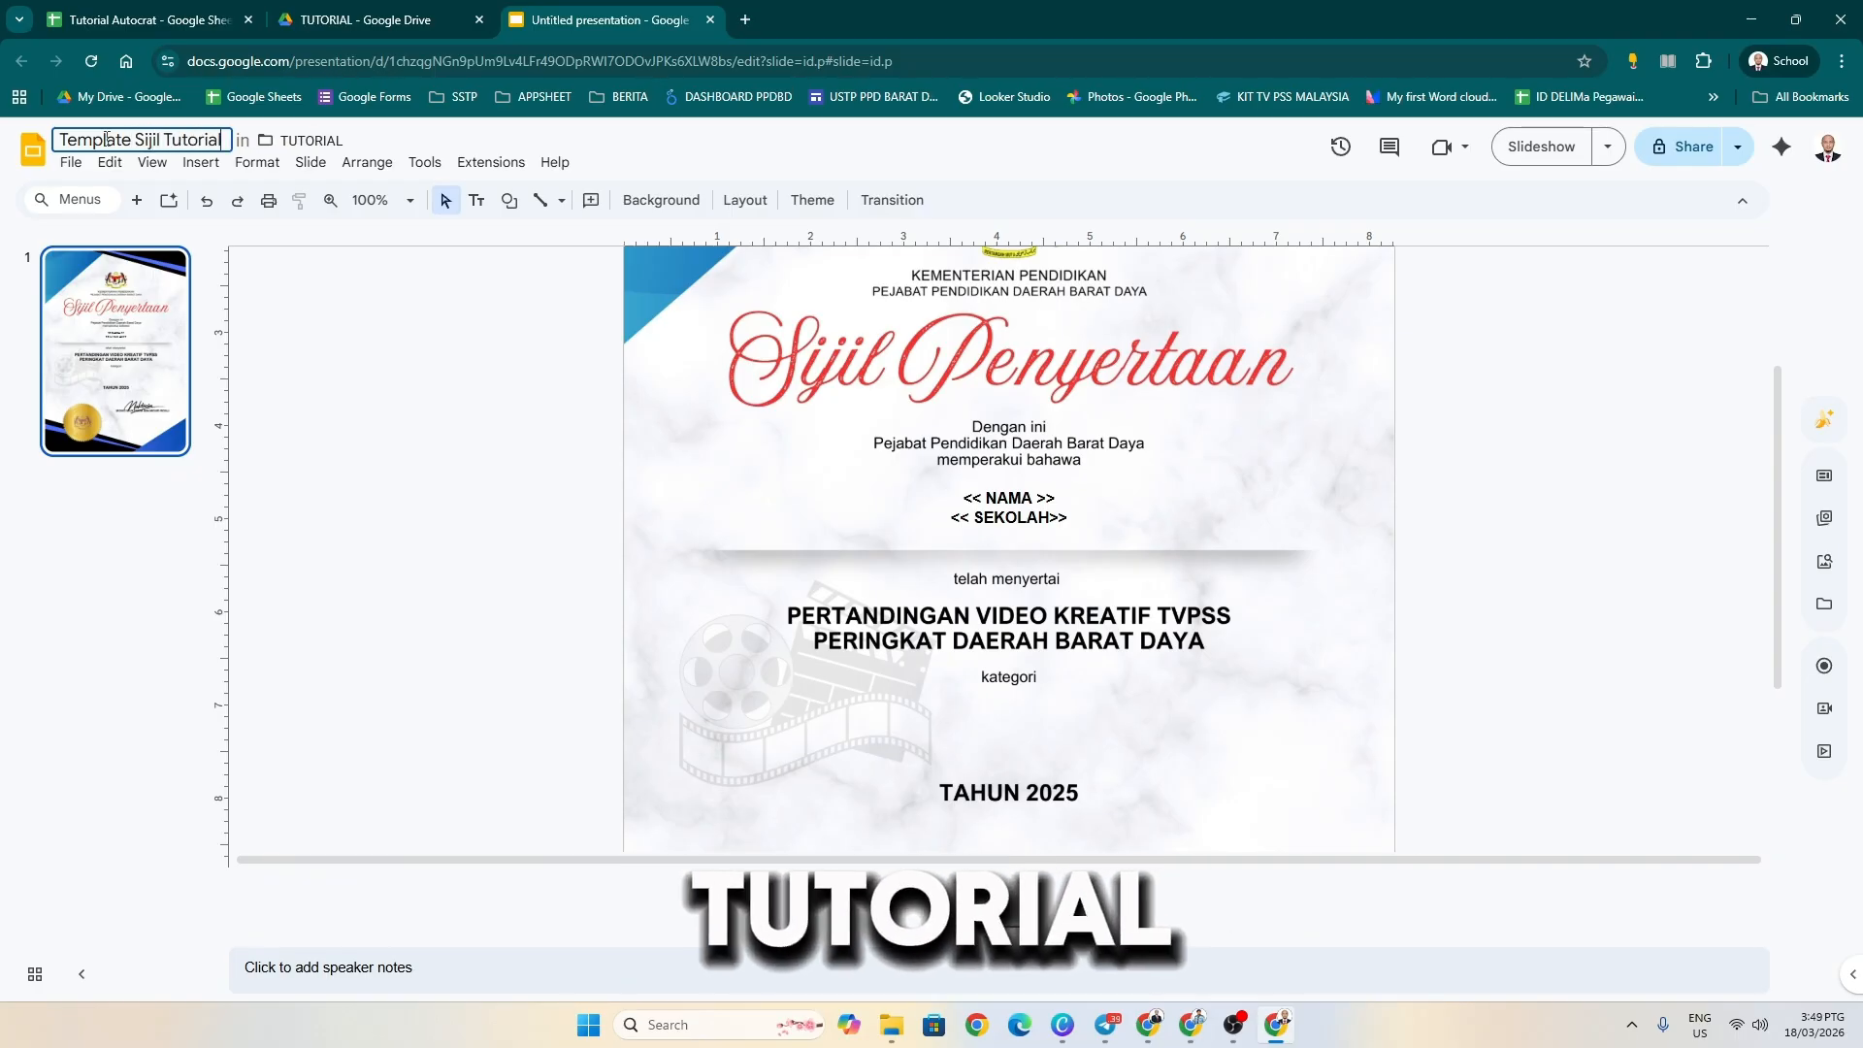
key("Return")
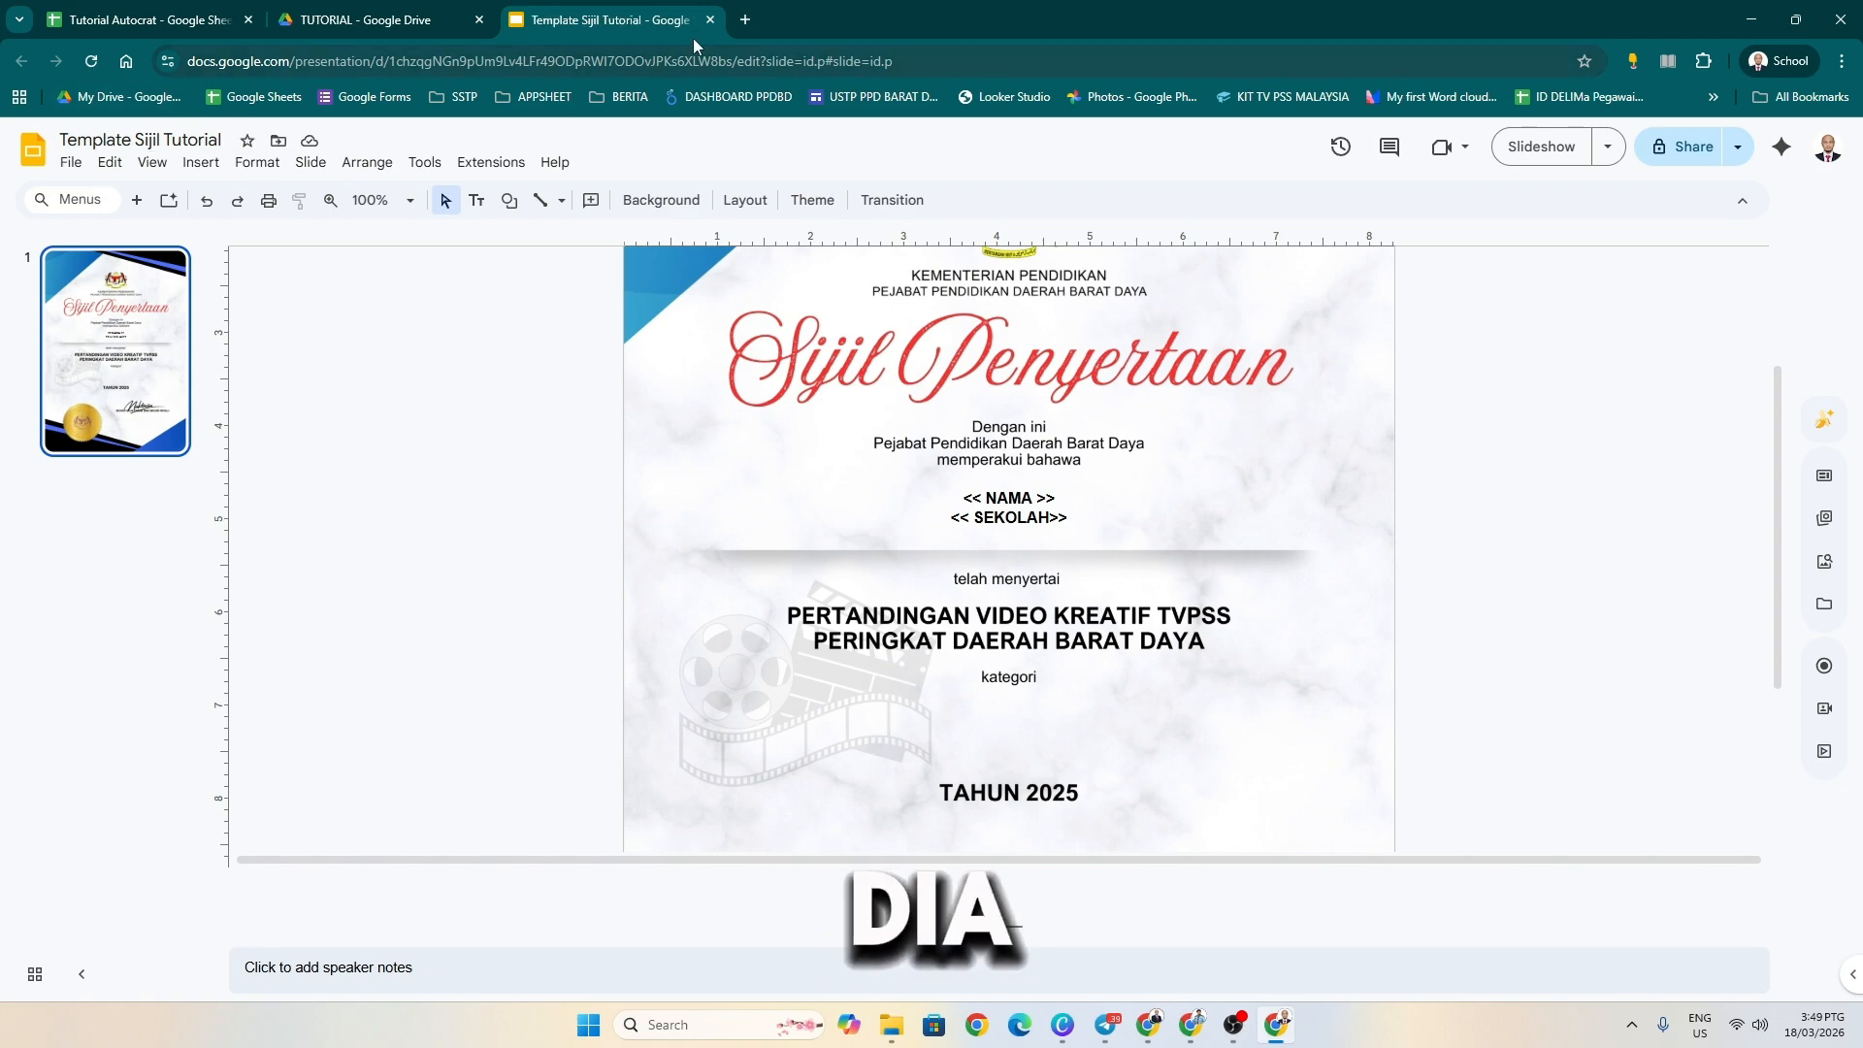
- Close the certificate presentation and switch to the Tutorial Autocrat spreadsheet in Google Sheets
left_click(711, 19)
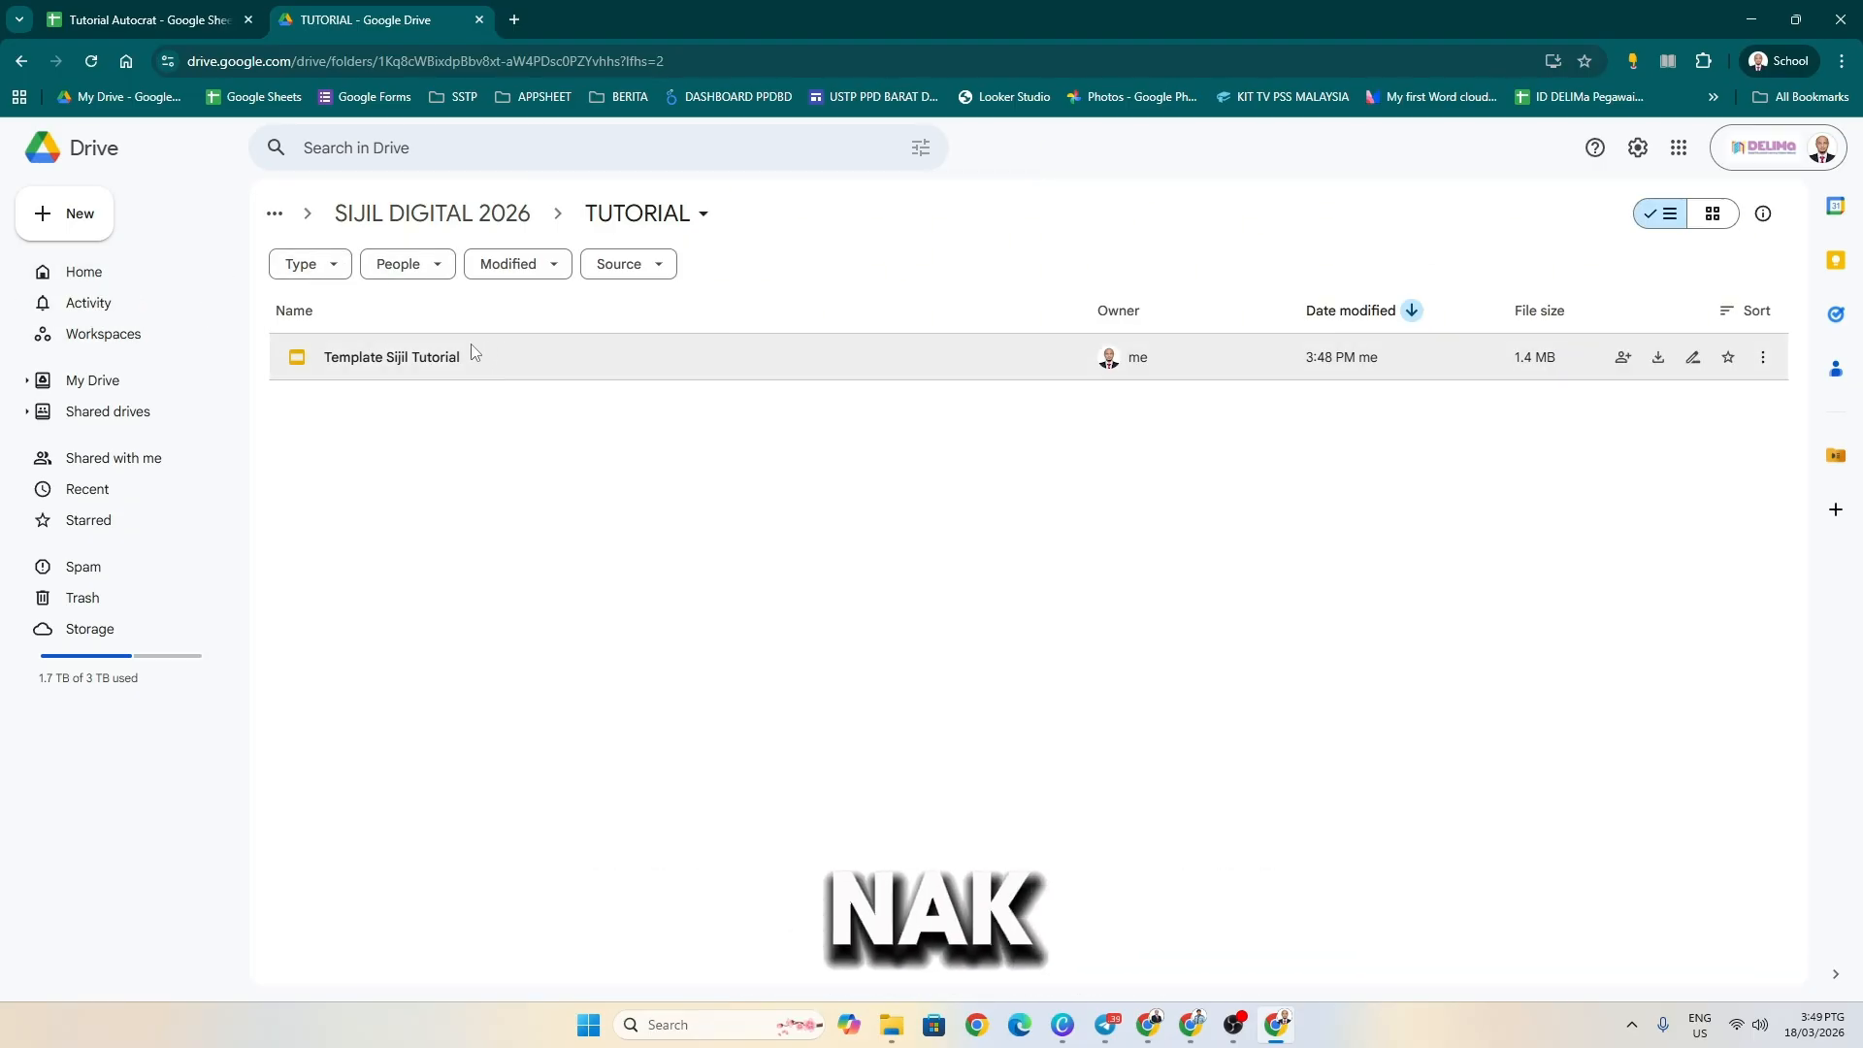
left_click(155, 22)
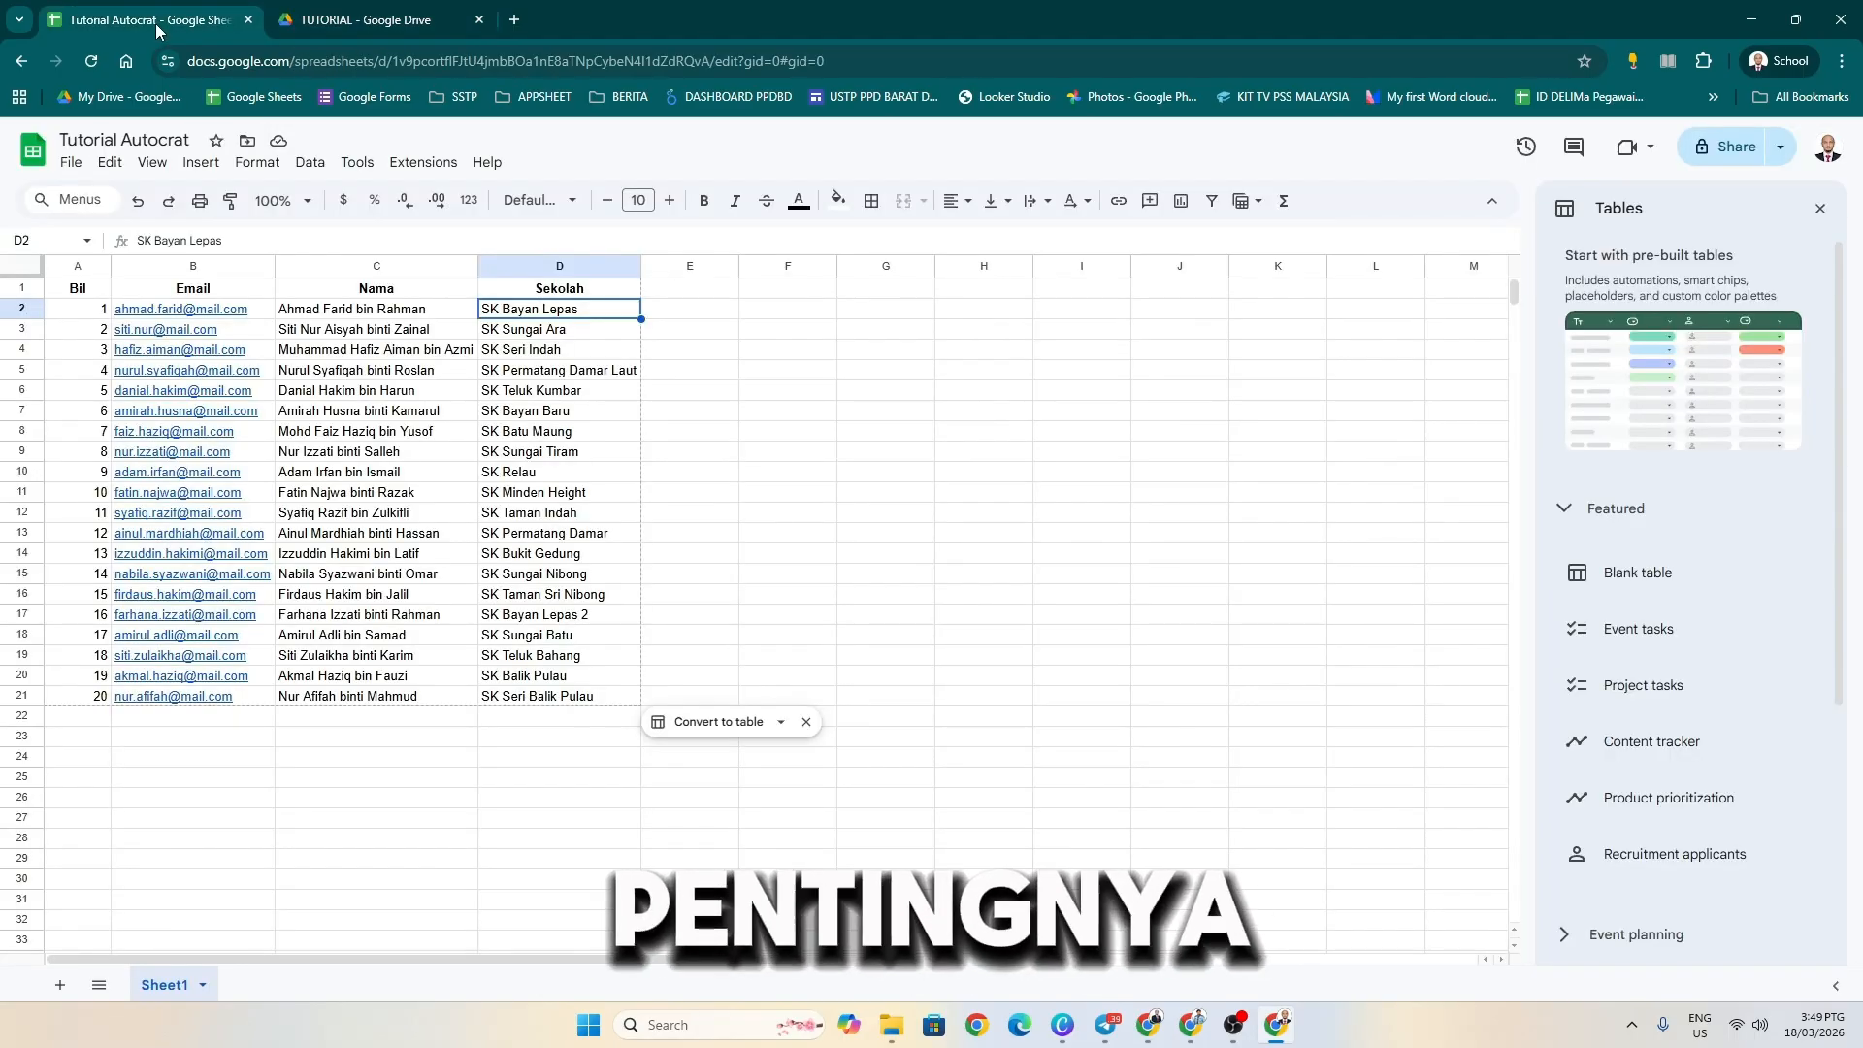
- Search the Google Workspace Marketplace for the Autocrat add-on, view its listing and close the marketplace
left_click(423, 165)
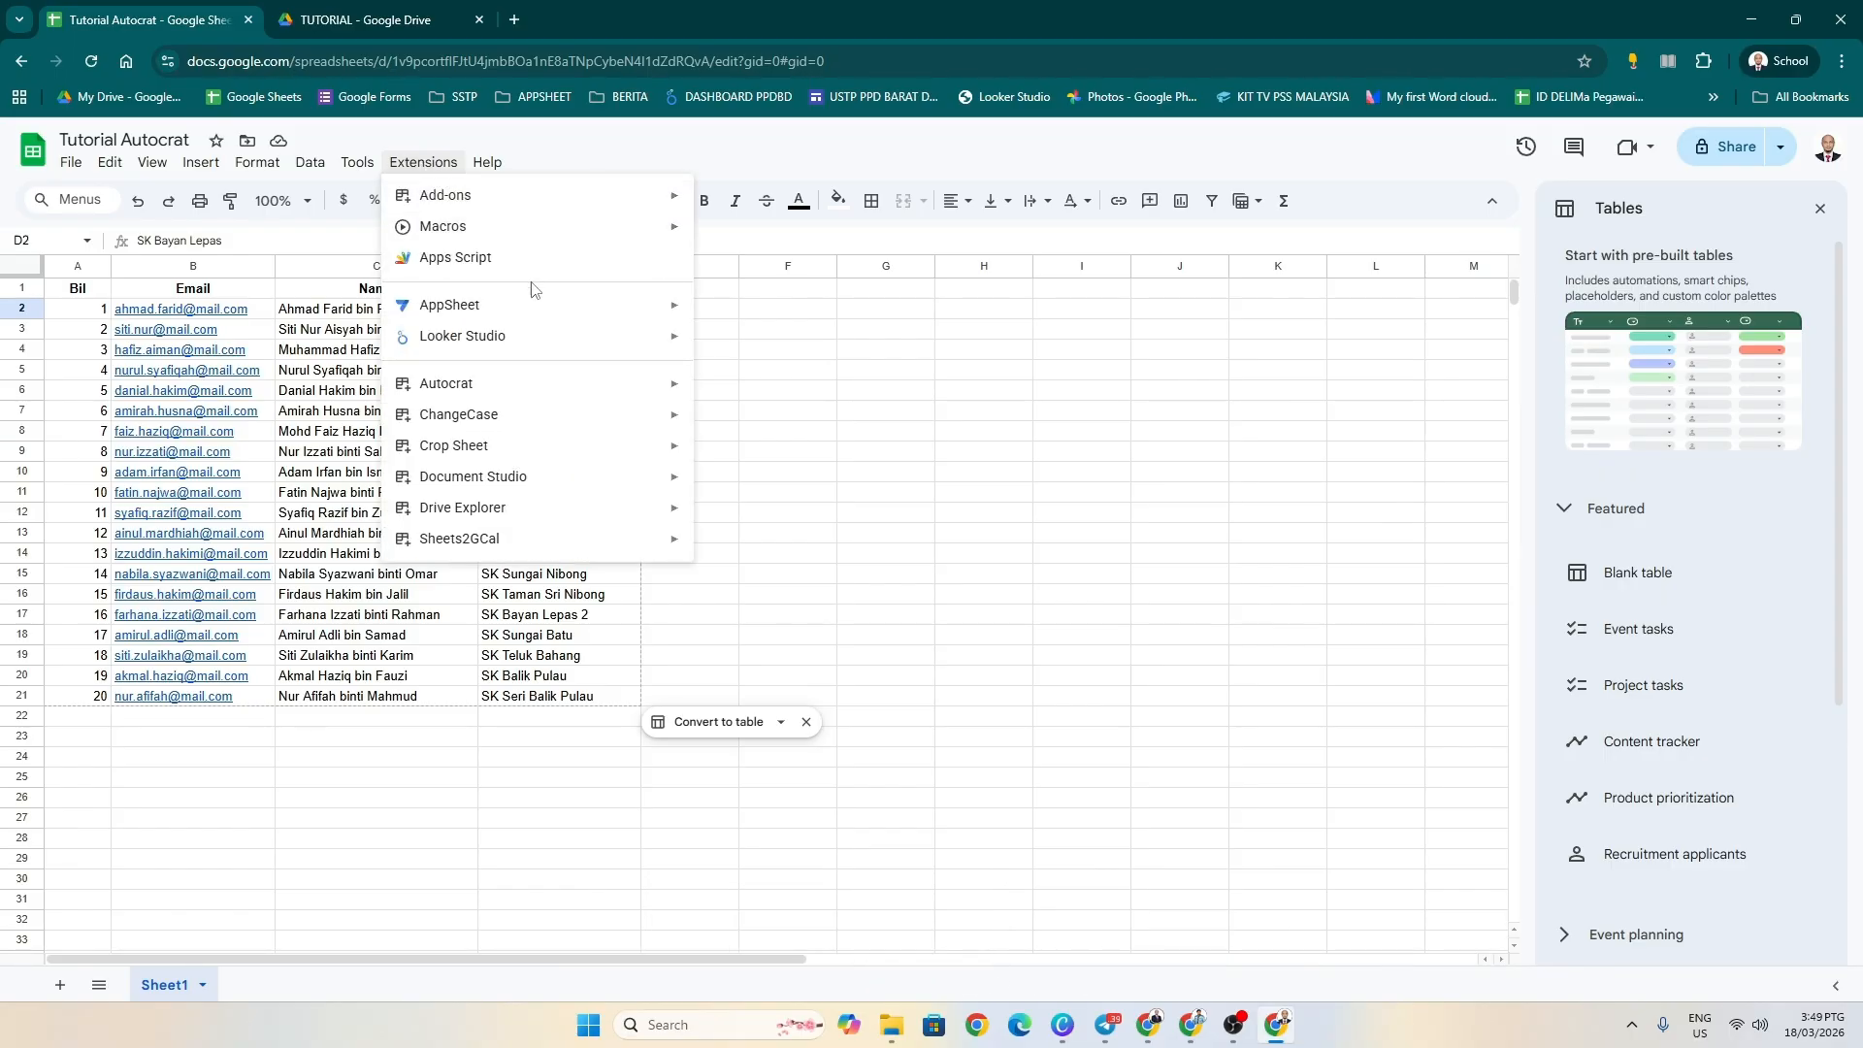
mouse_move(588, 392)
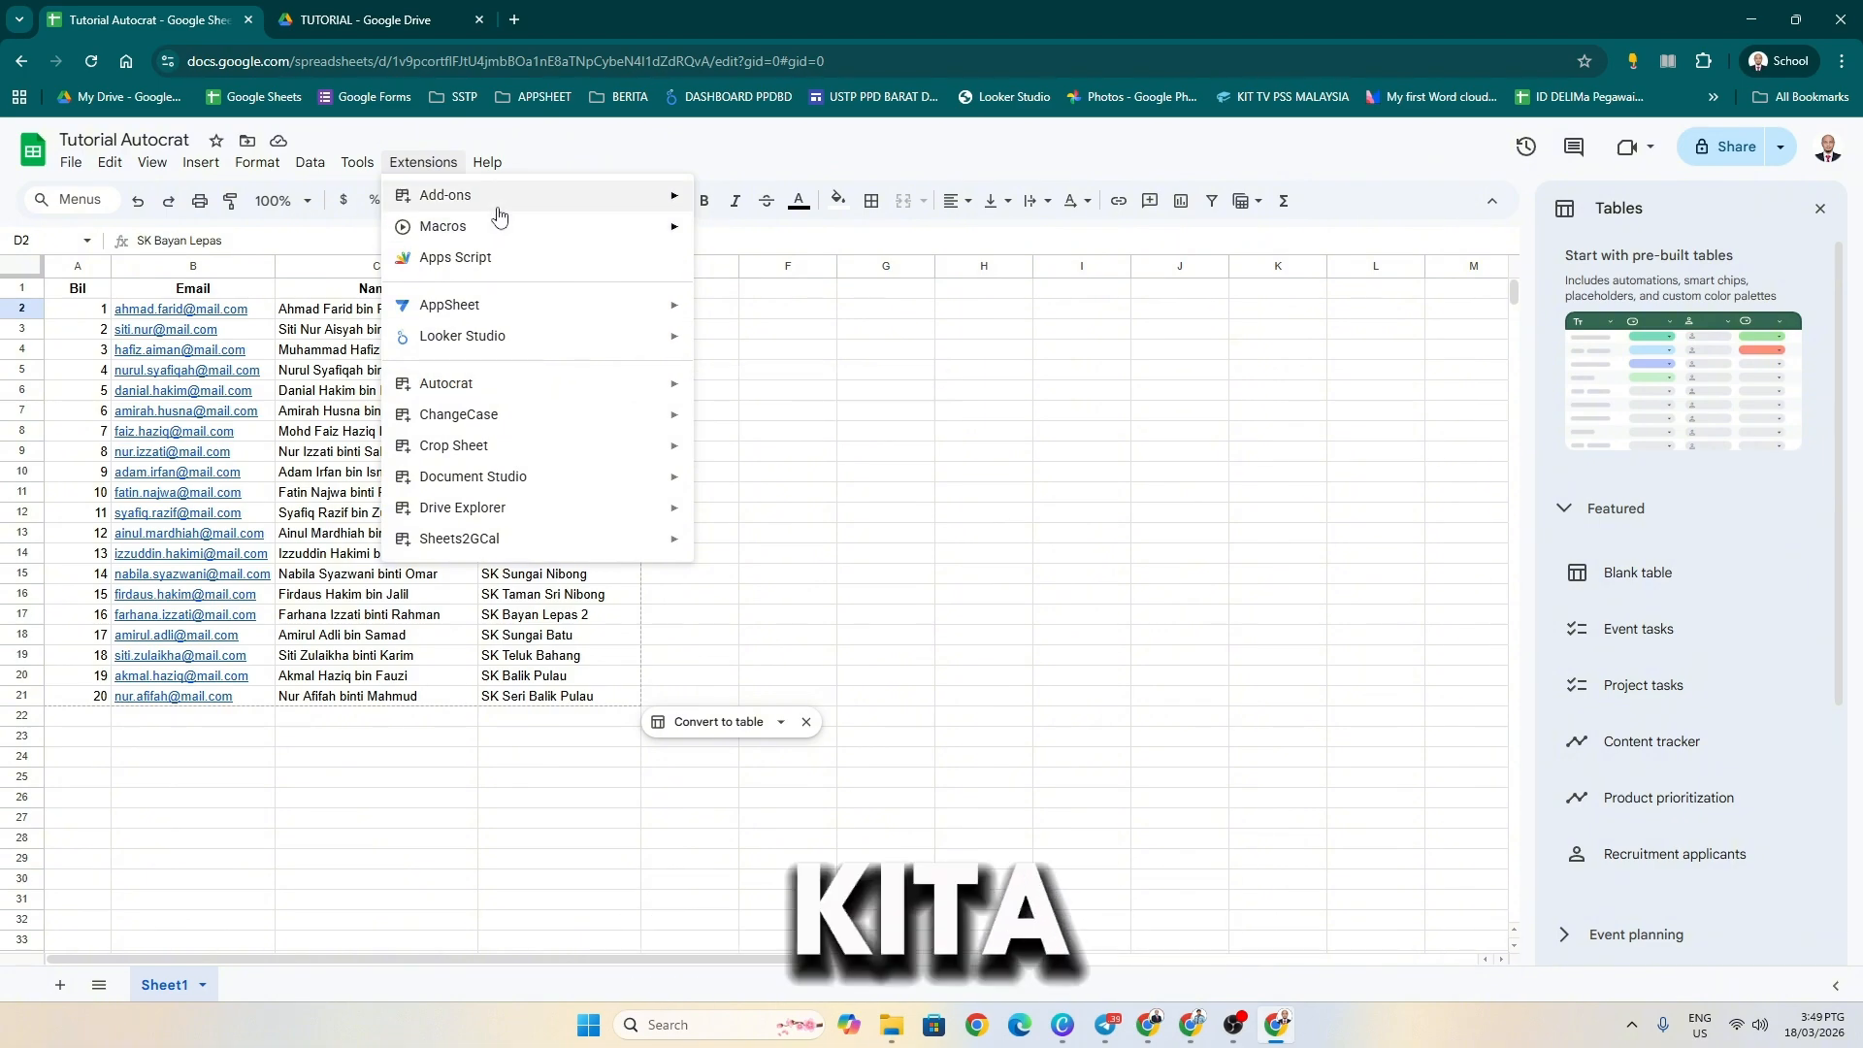
mouse_move(499, 201)
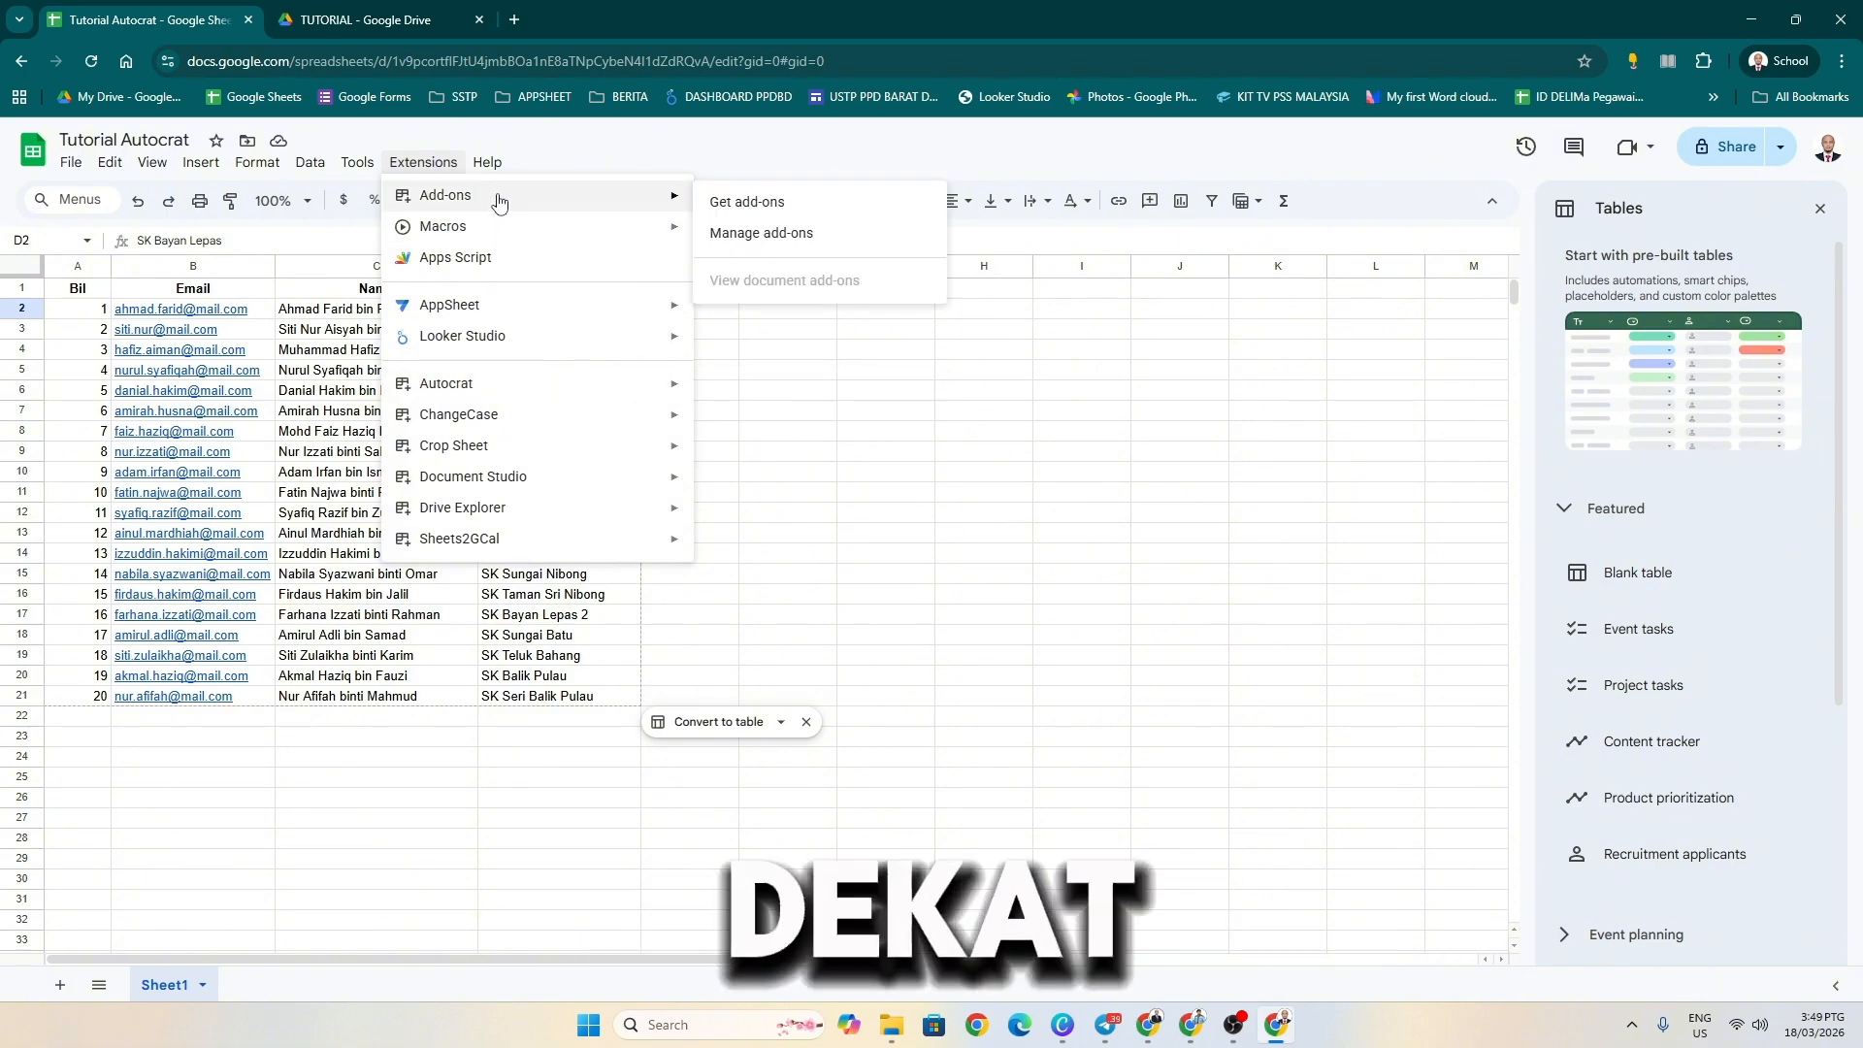
left_click(749, 204)
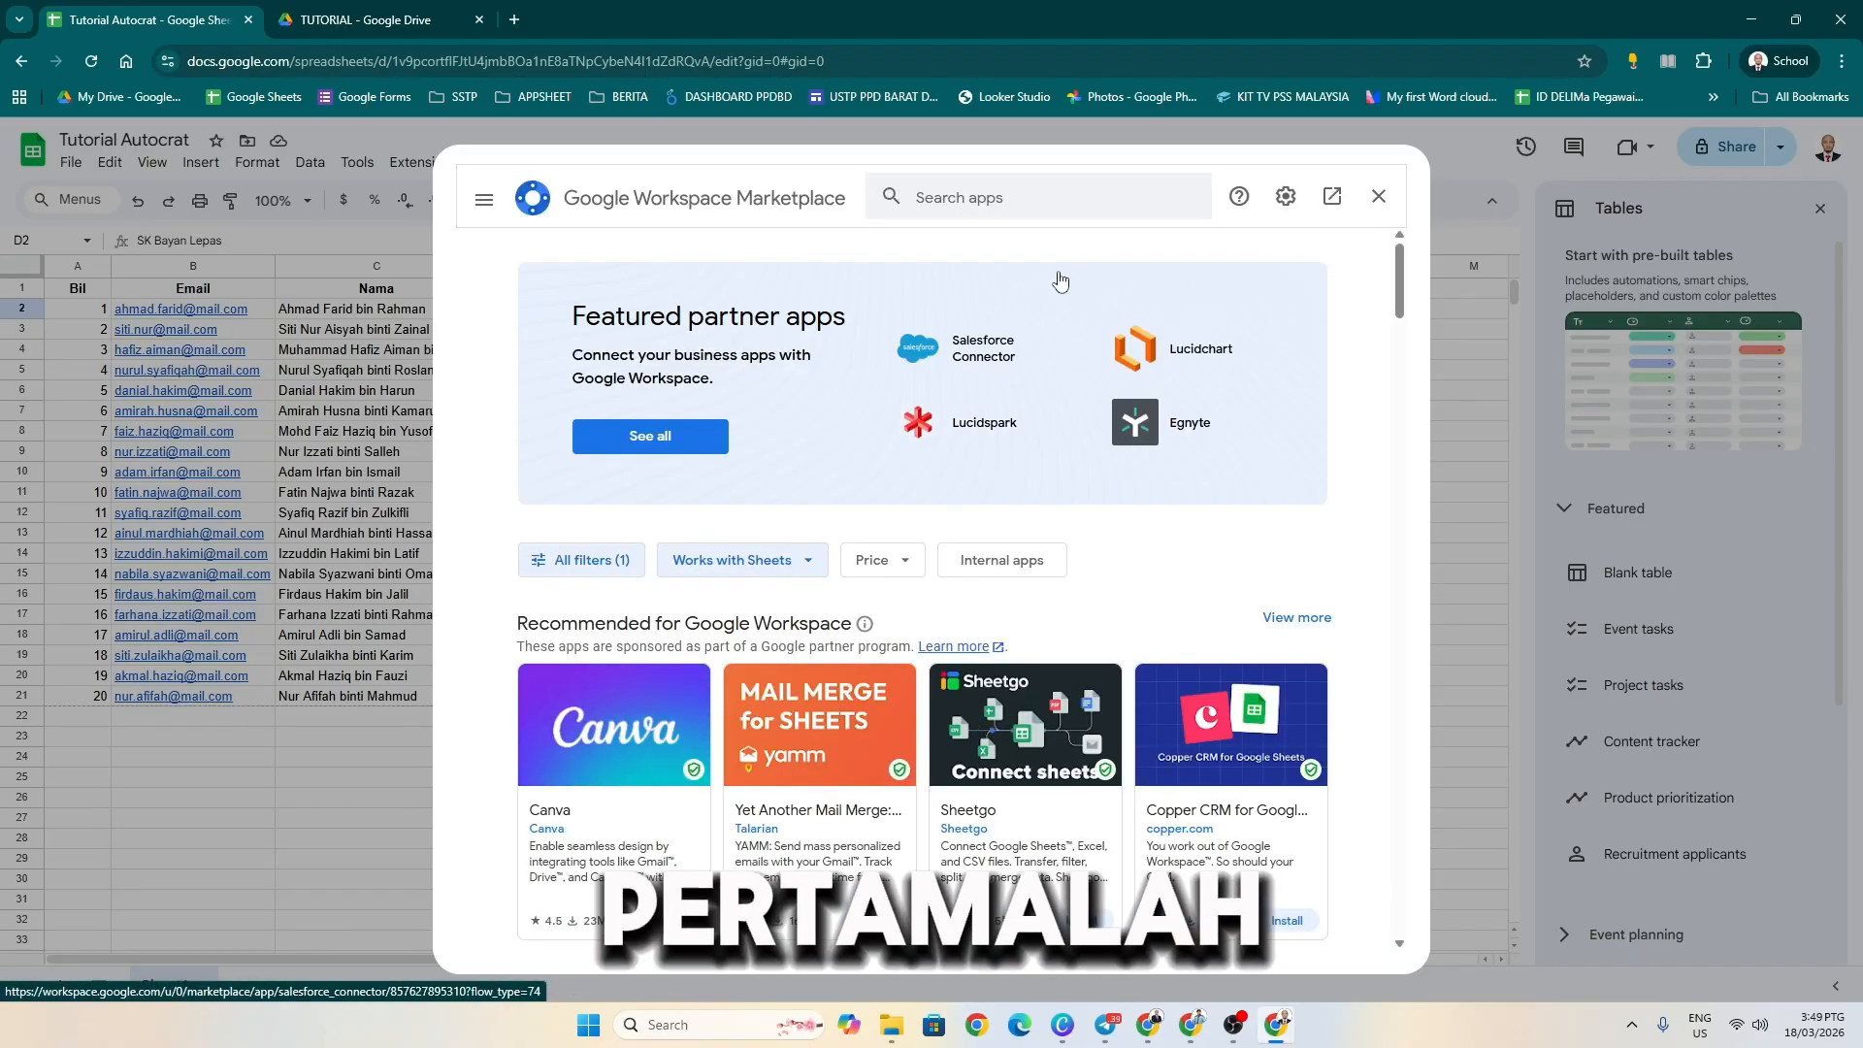
left_click(997, 199)
type("au")
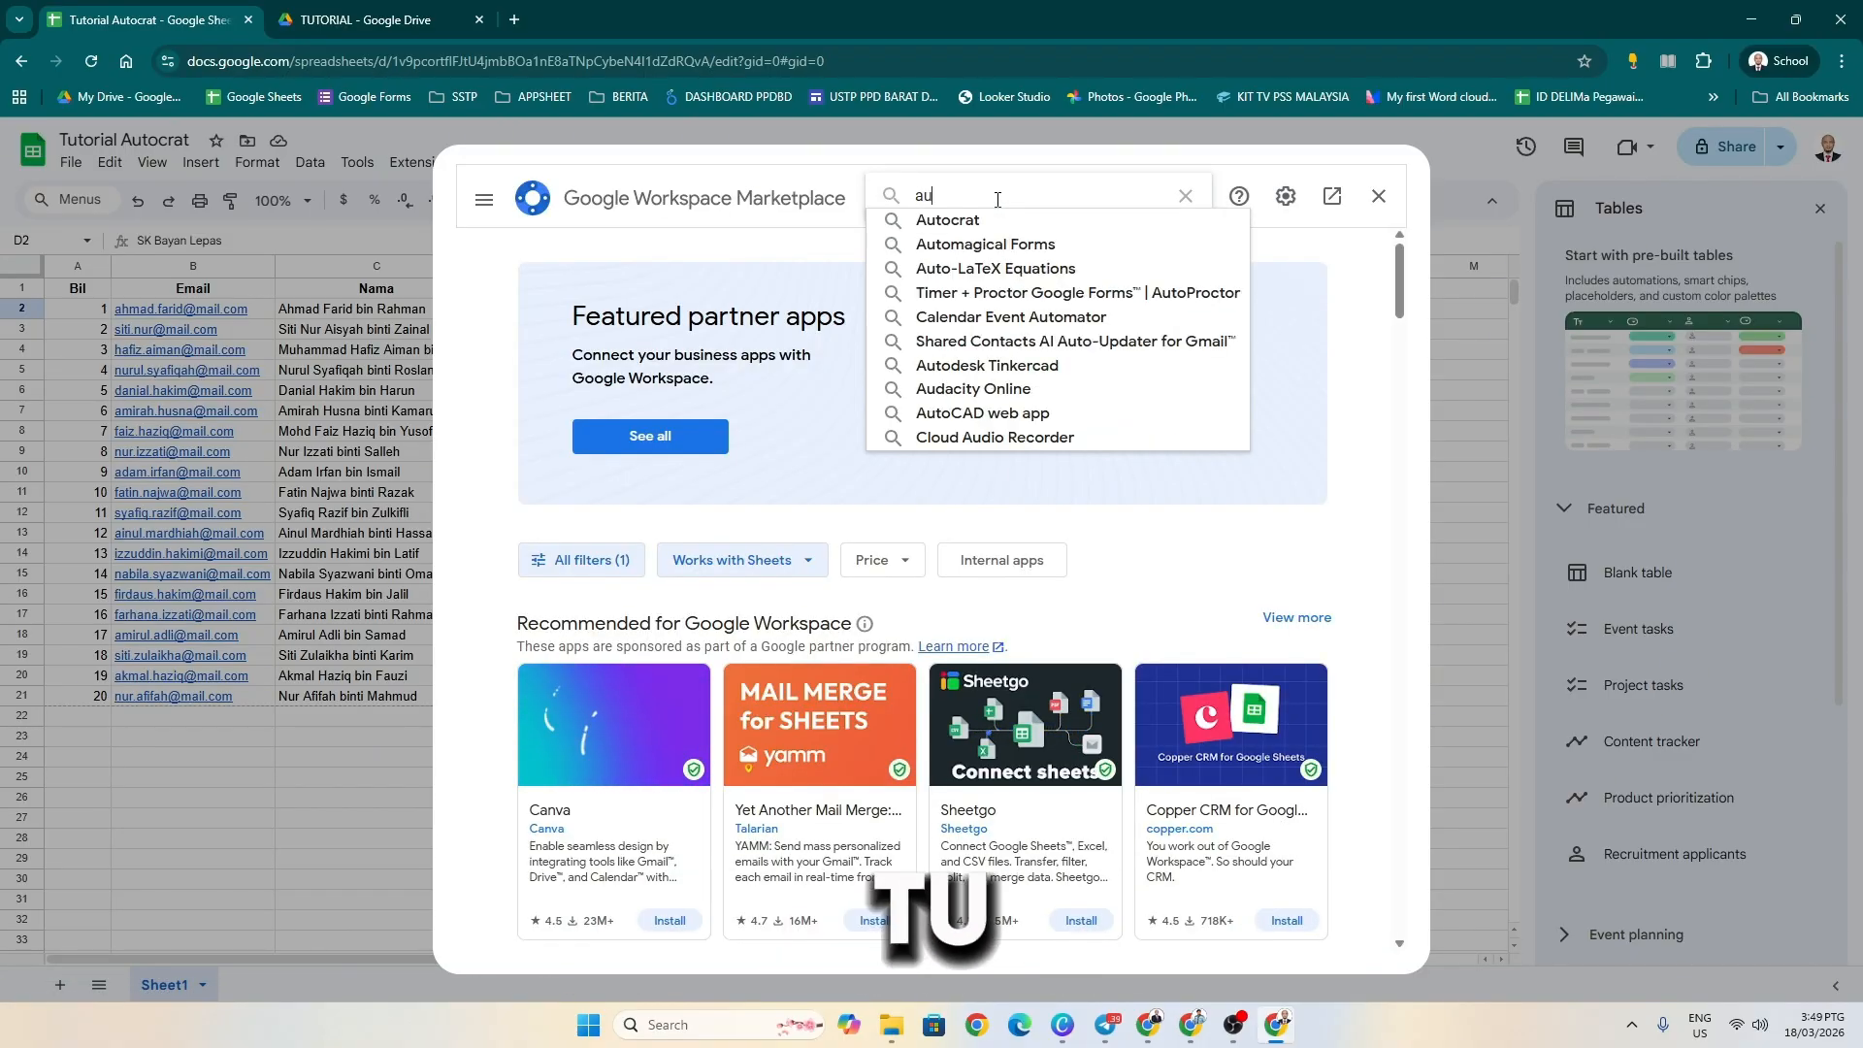
type("tocrat")
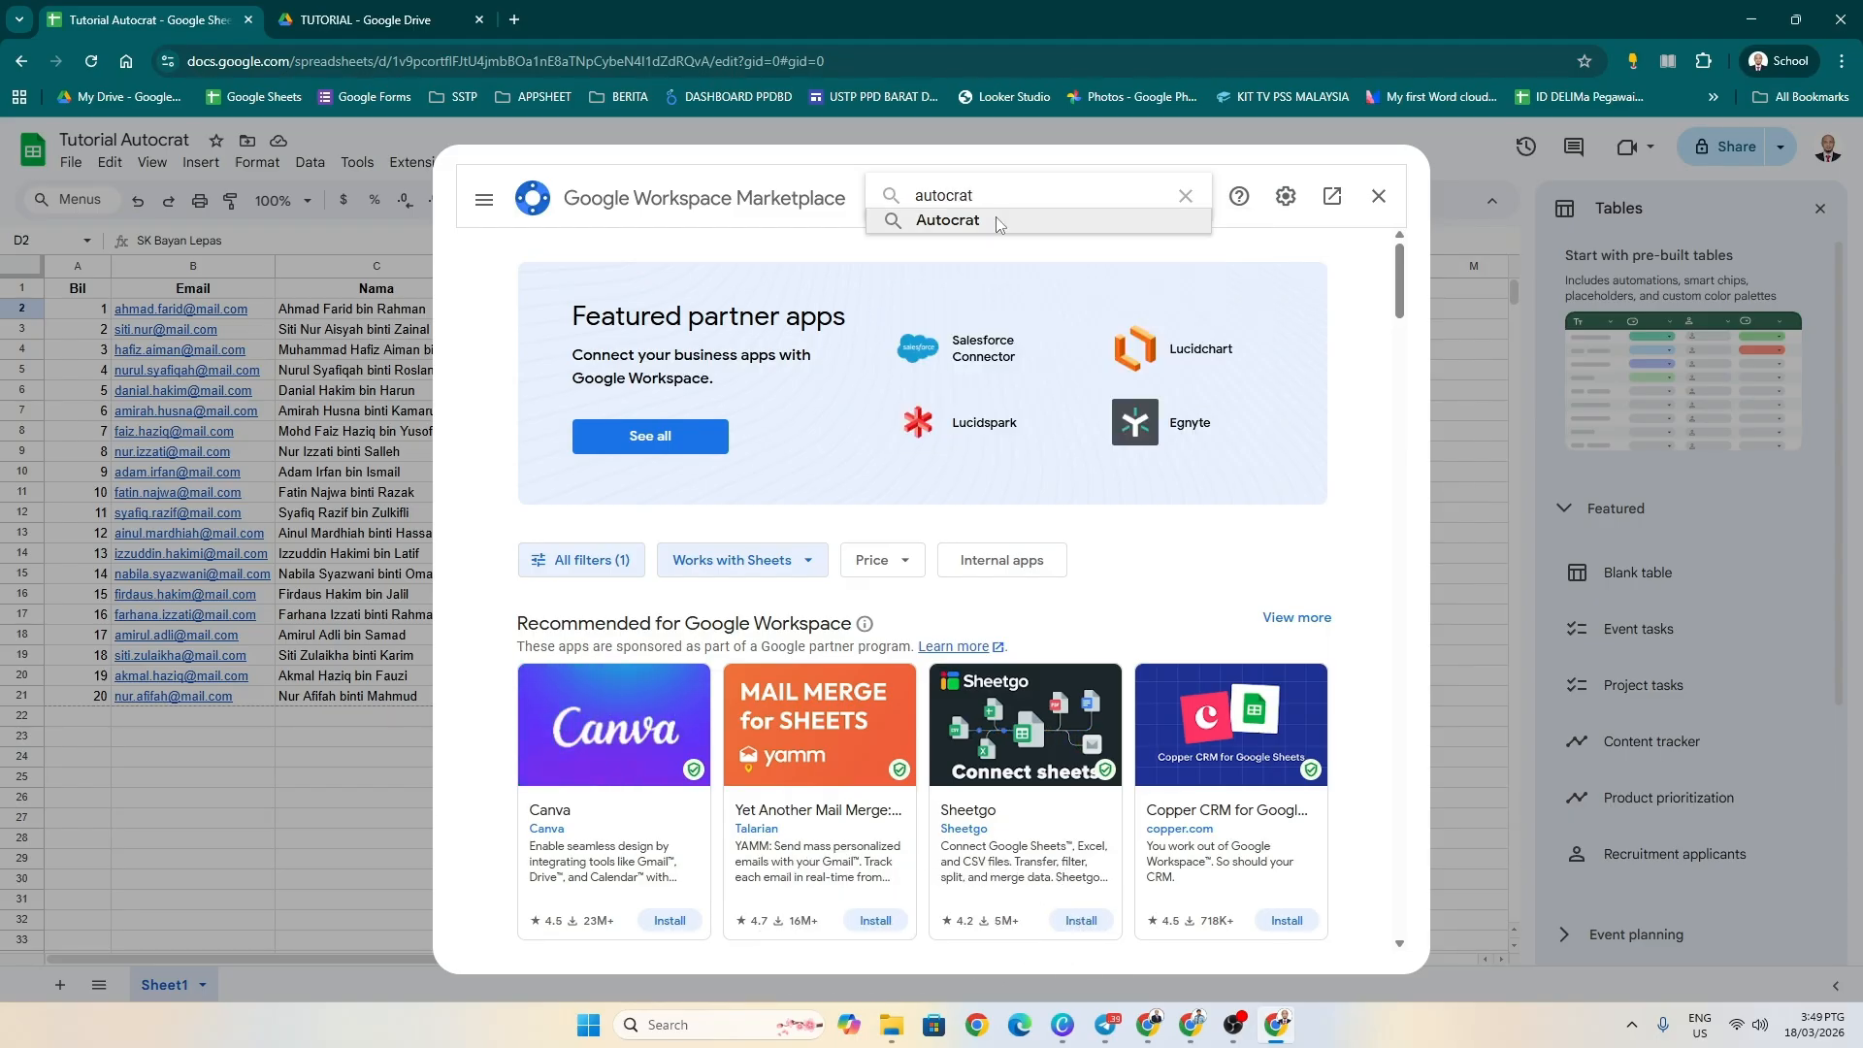
left_click(995, 219)
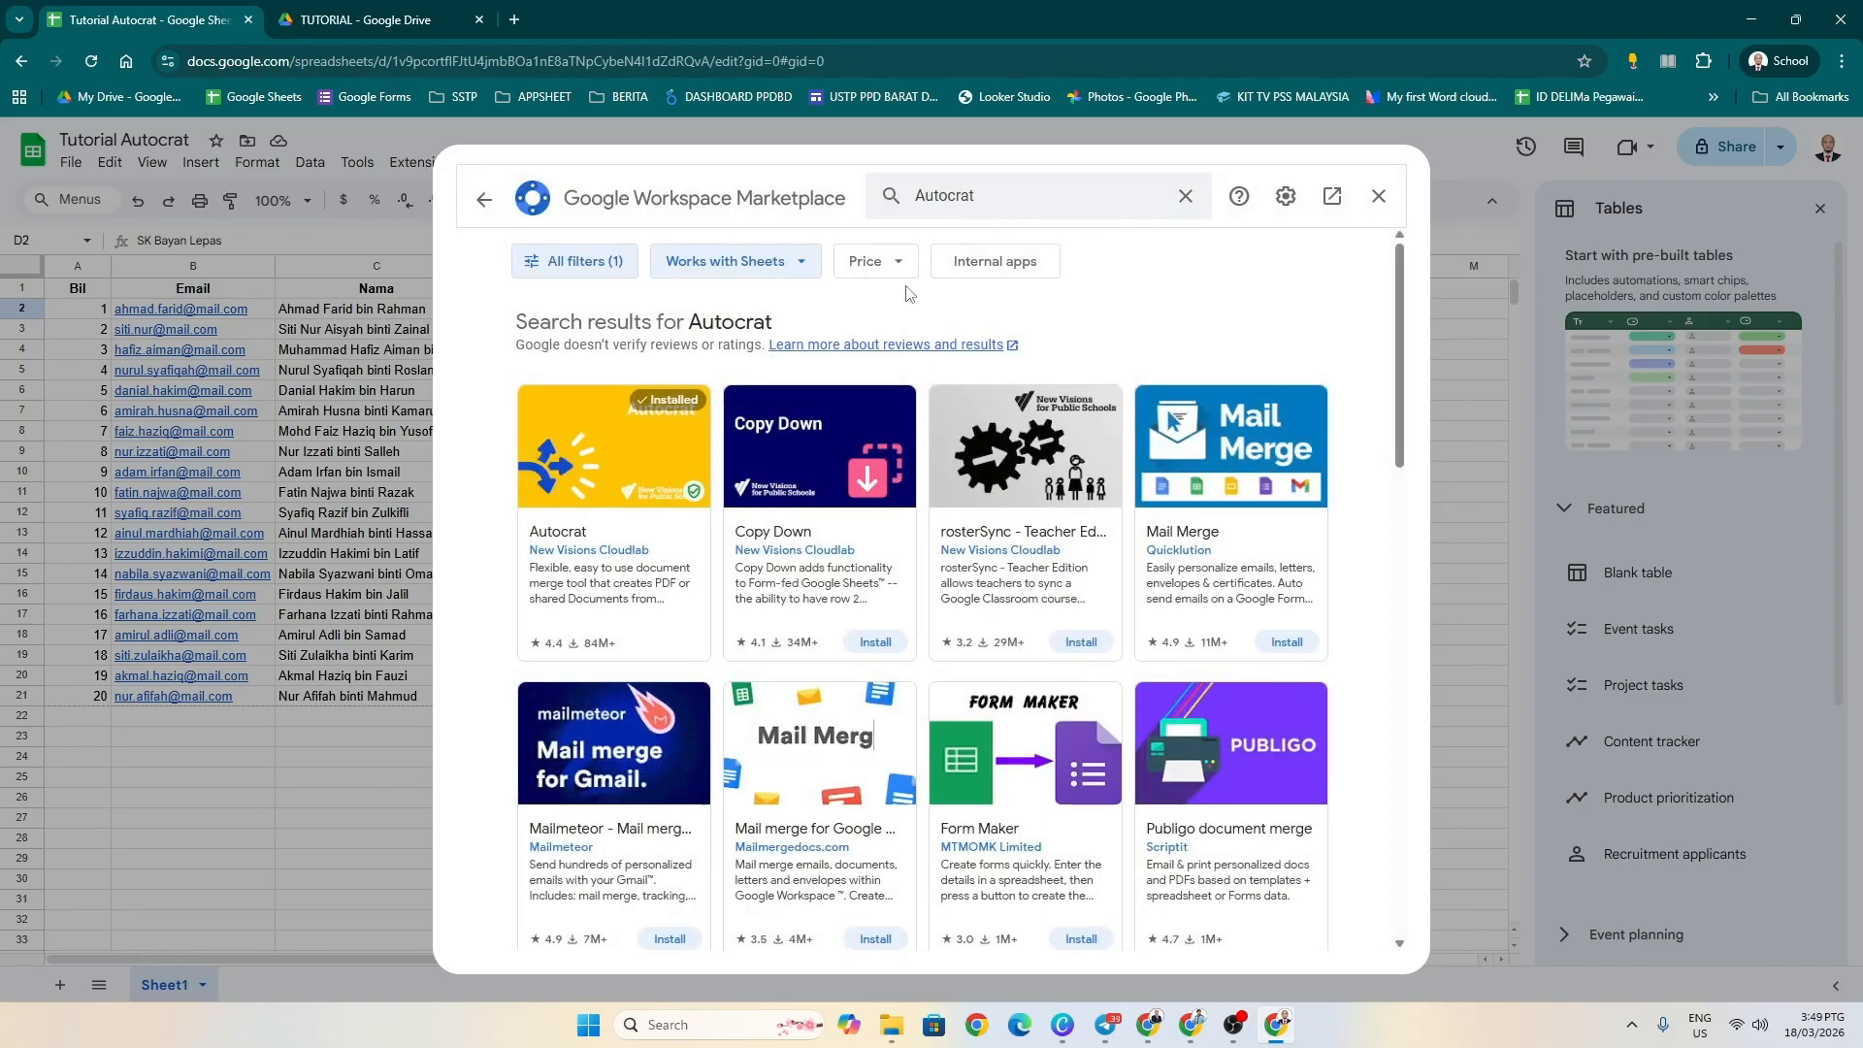
left_click(654, 463)
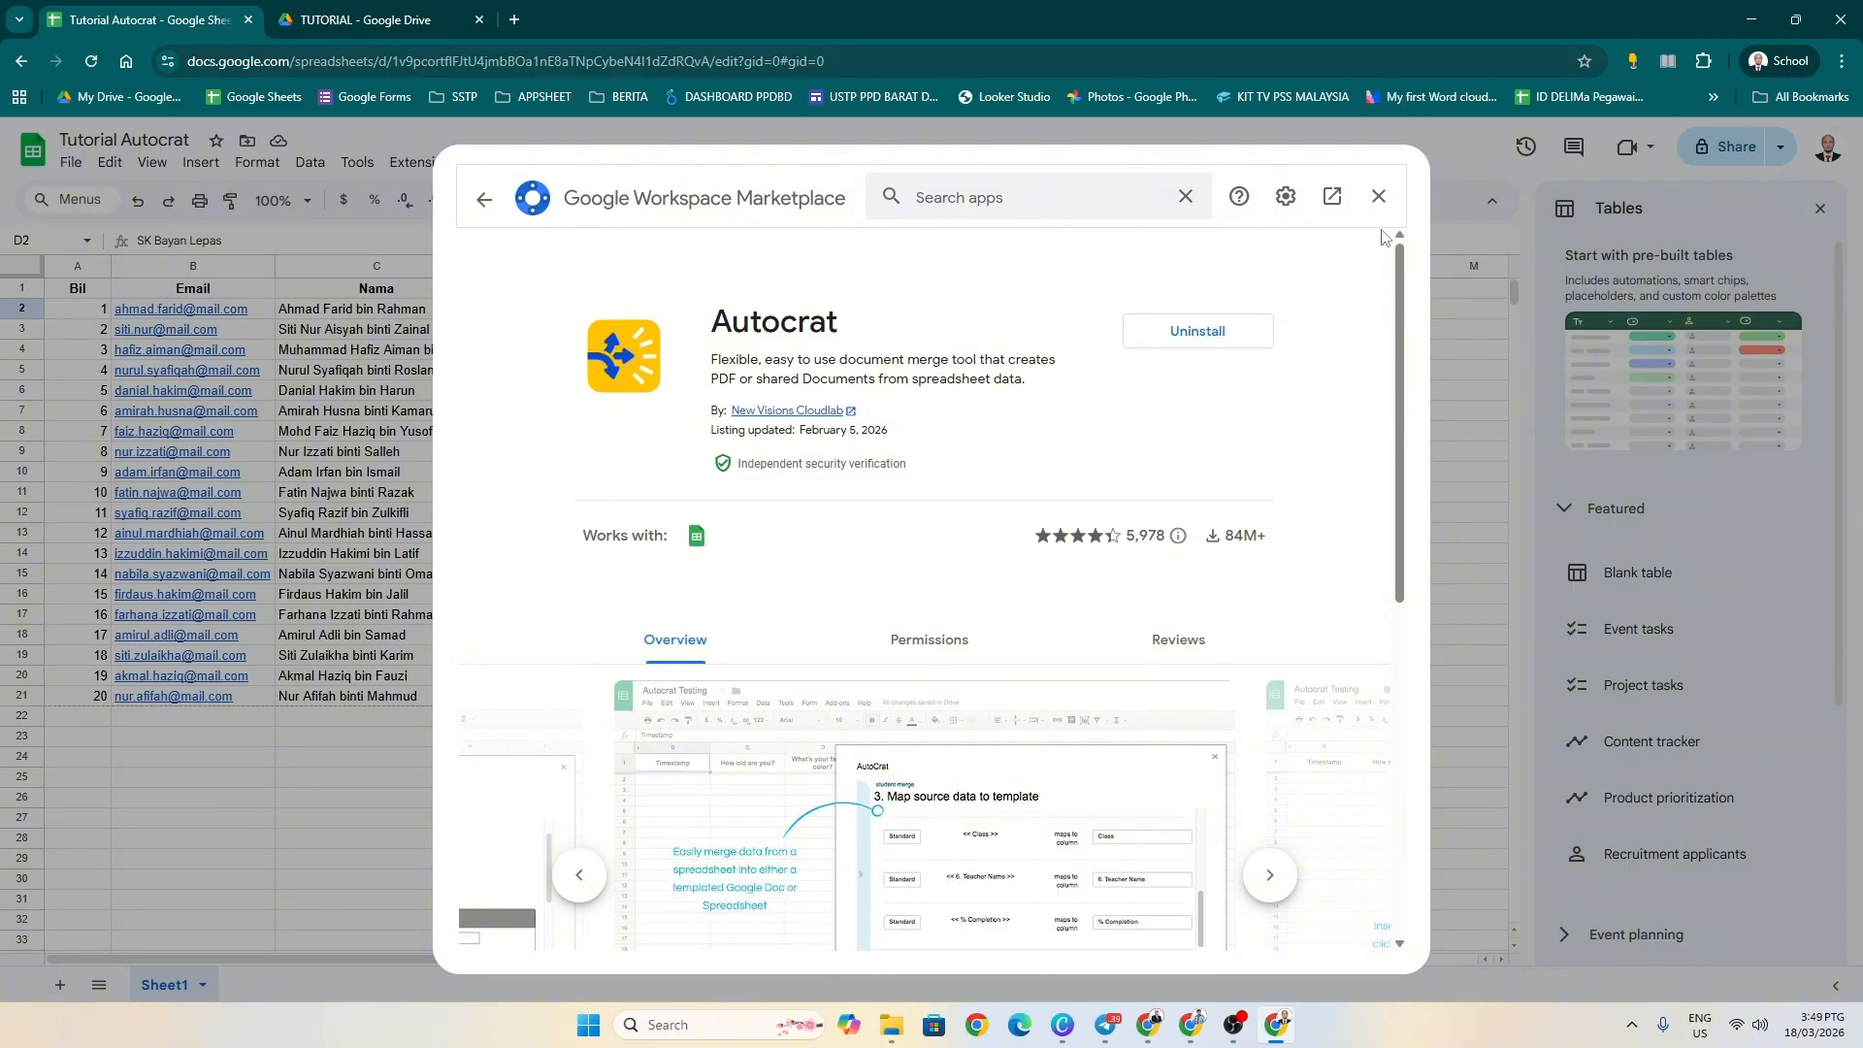
left_click(1379, 196)
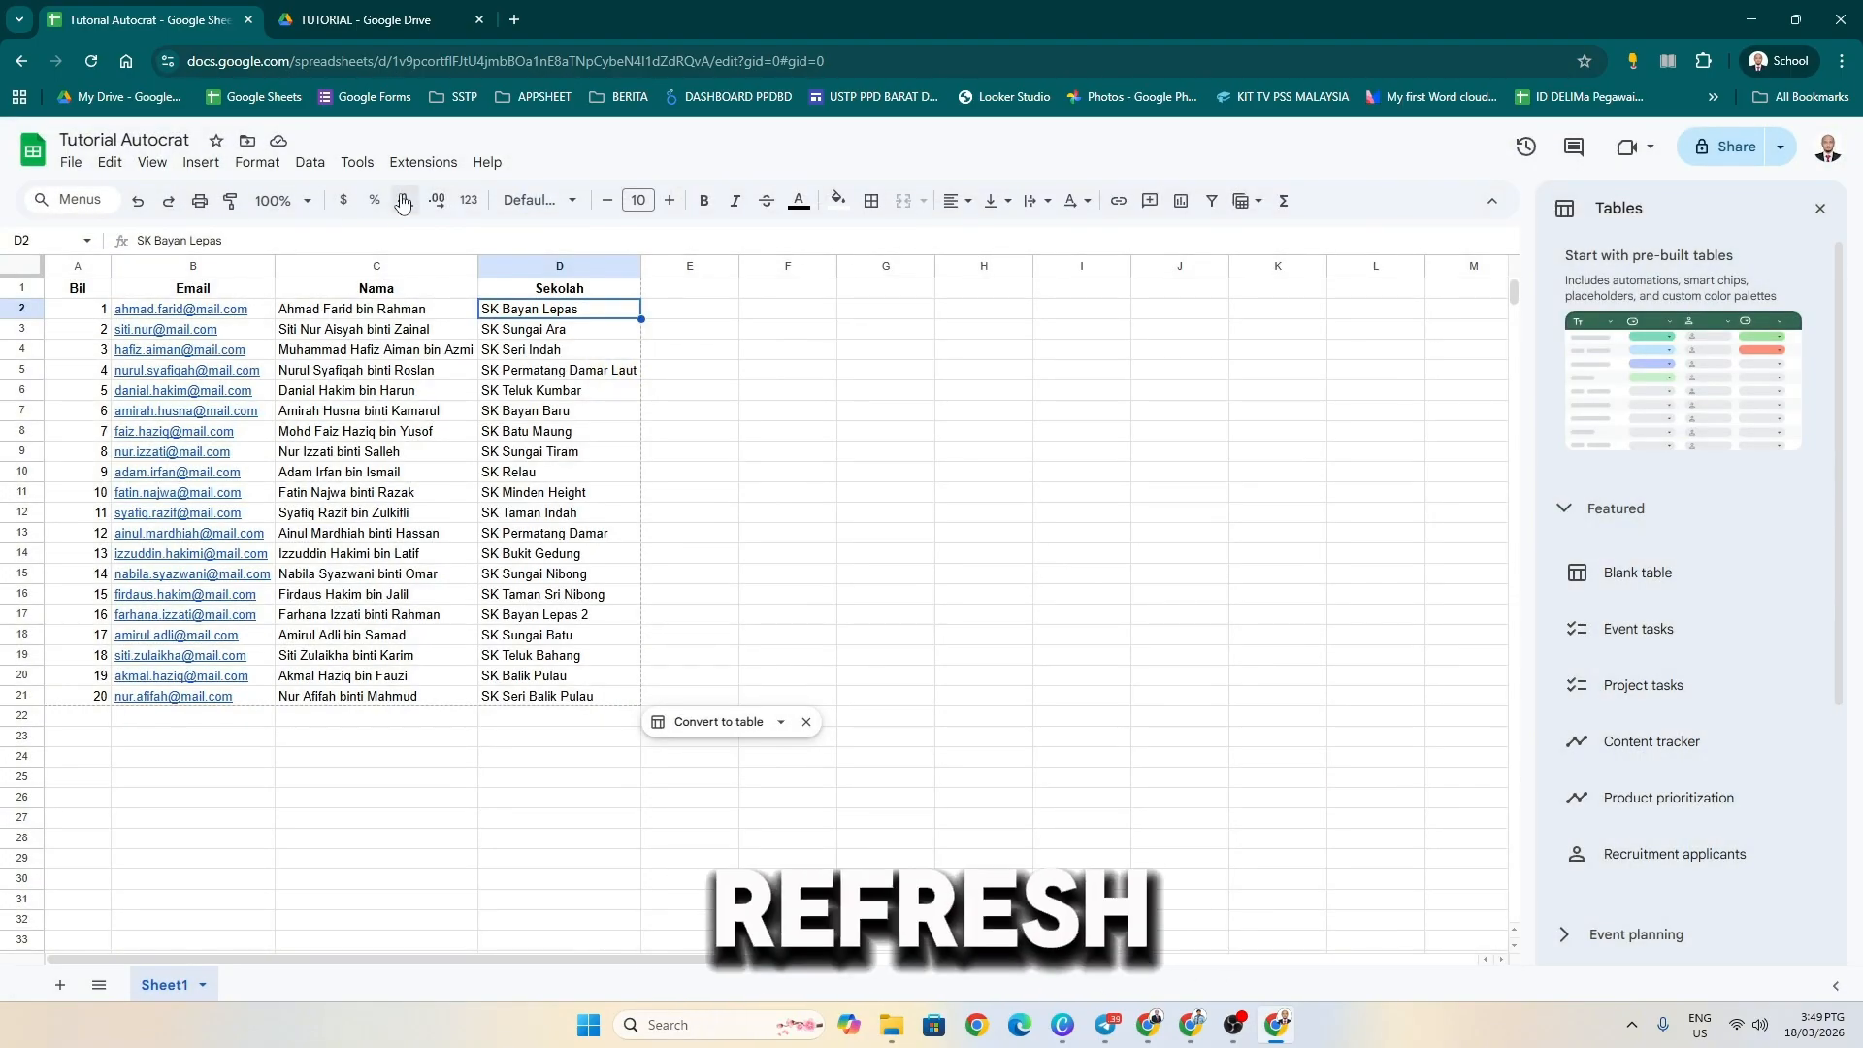
- Launch Autocrat and start a new merge job named Tutorial
left_click(423, 162)
mouse_move(603, 385)
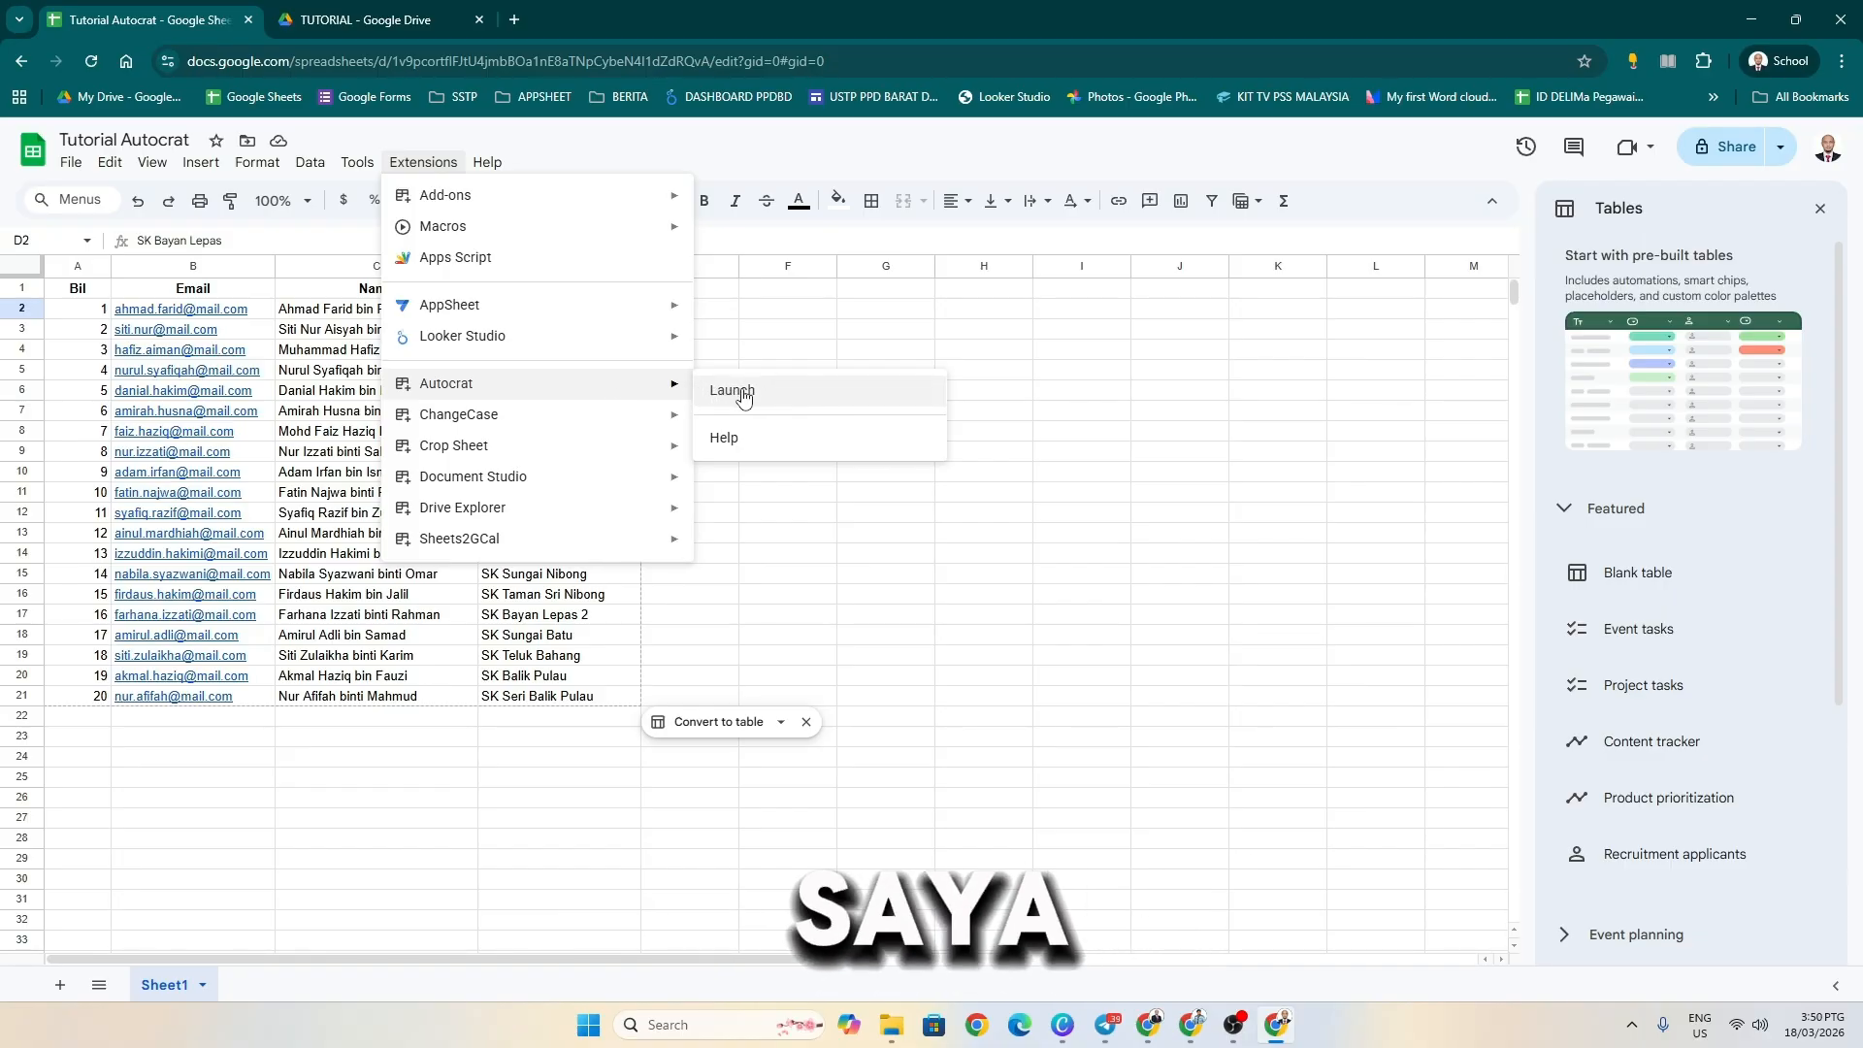
left_click(708, 391)
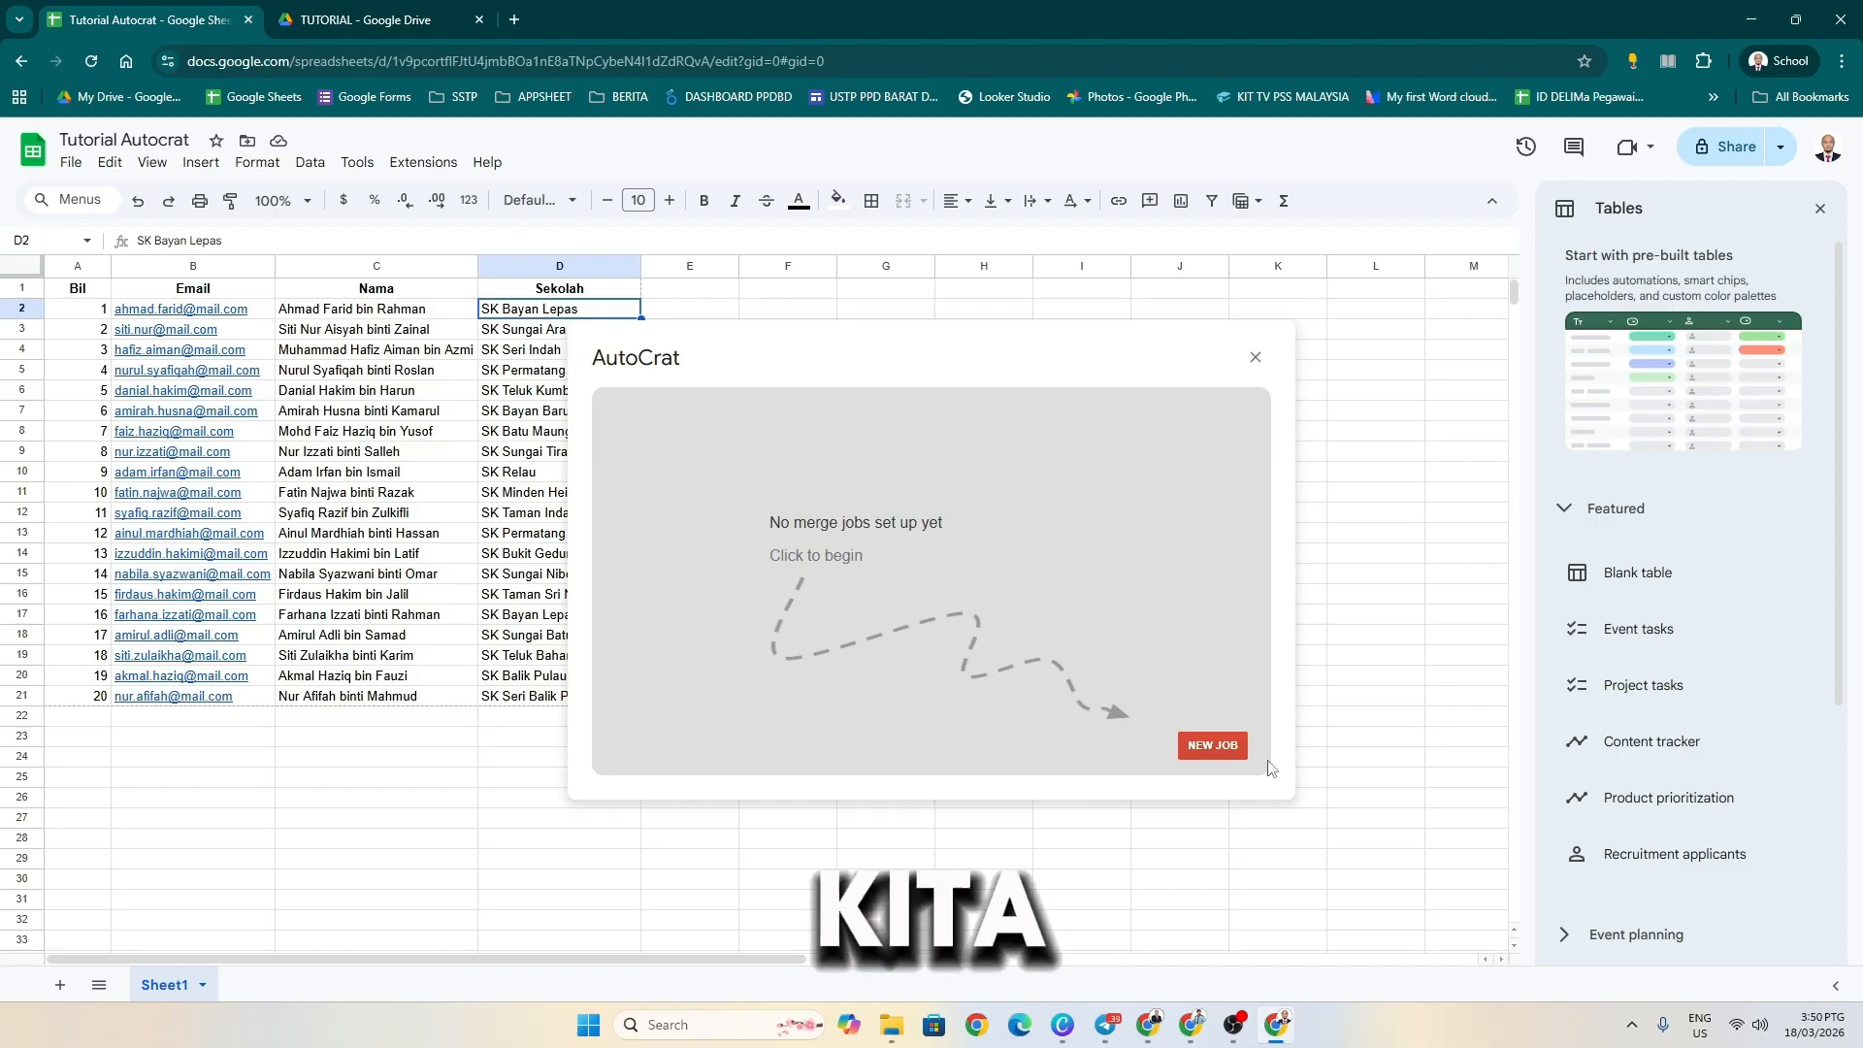
left_click(1218, 748)
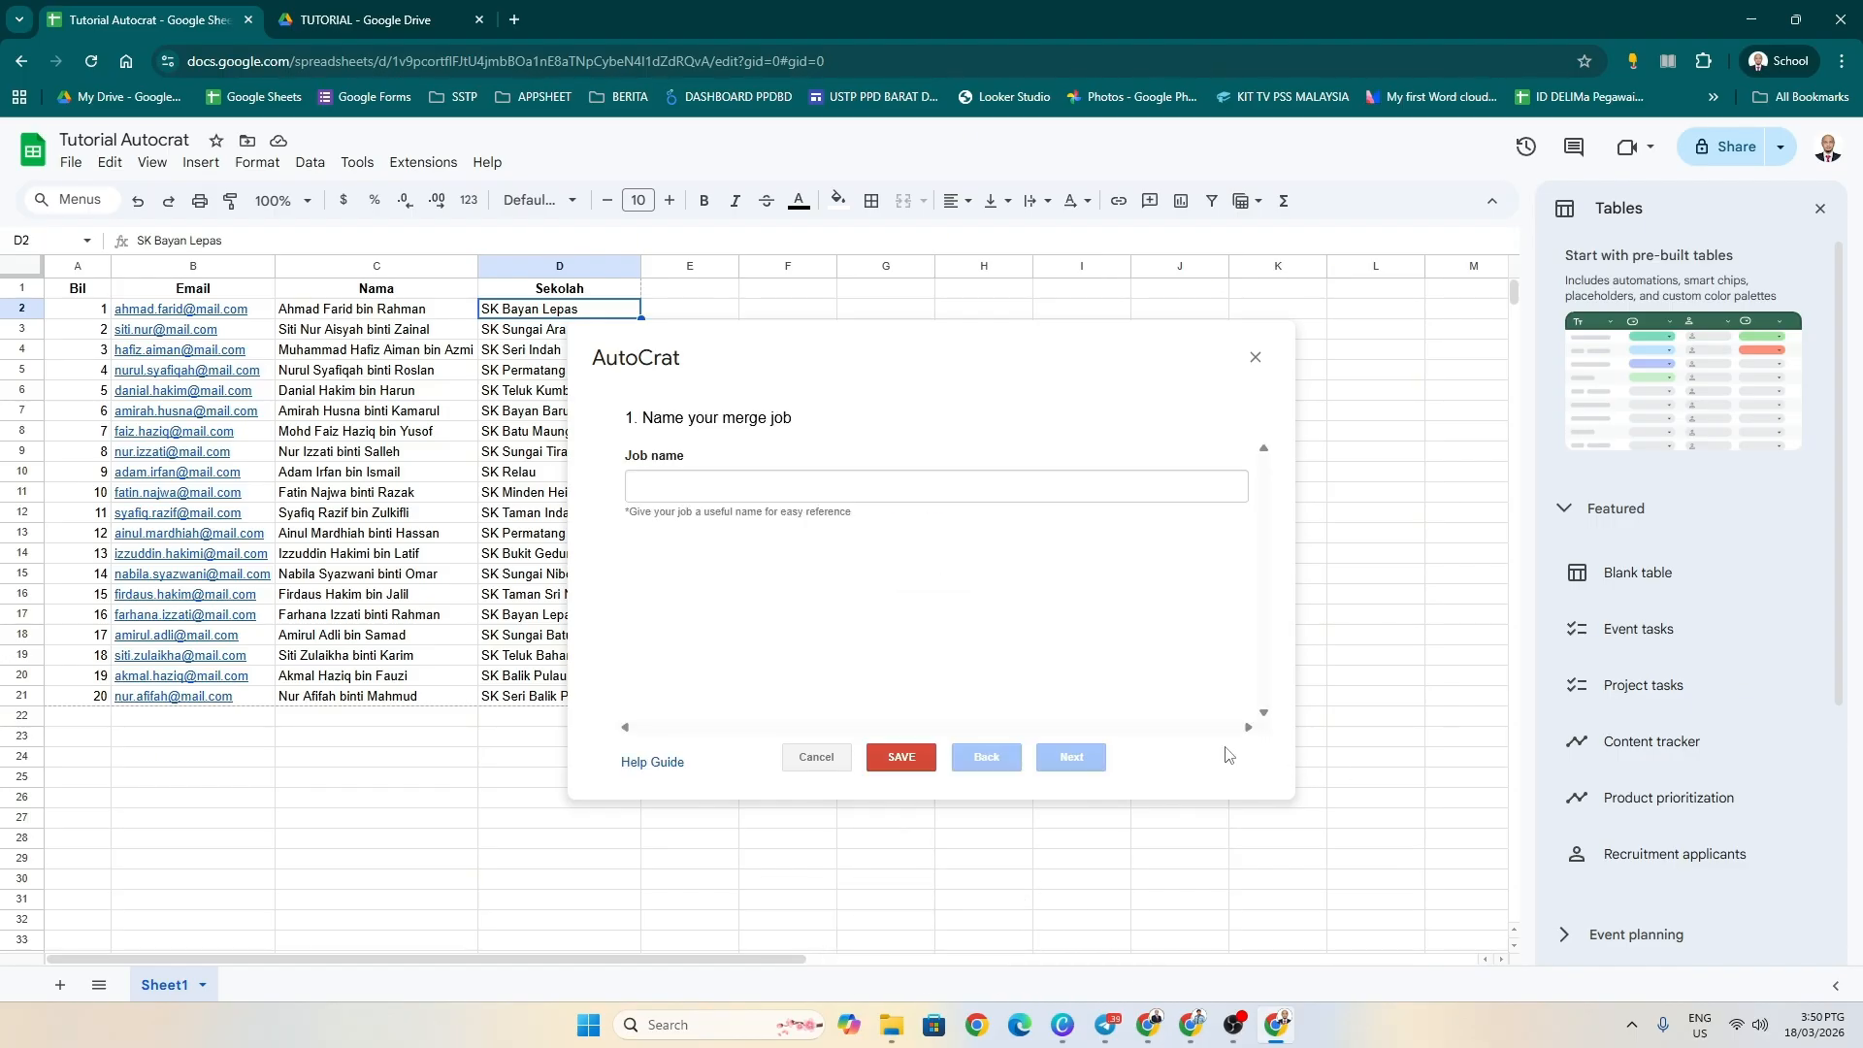
left_click(948, 492)
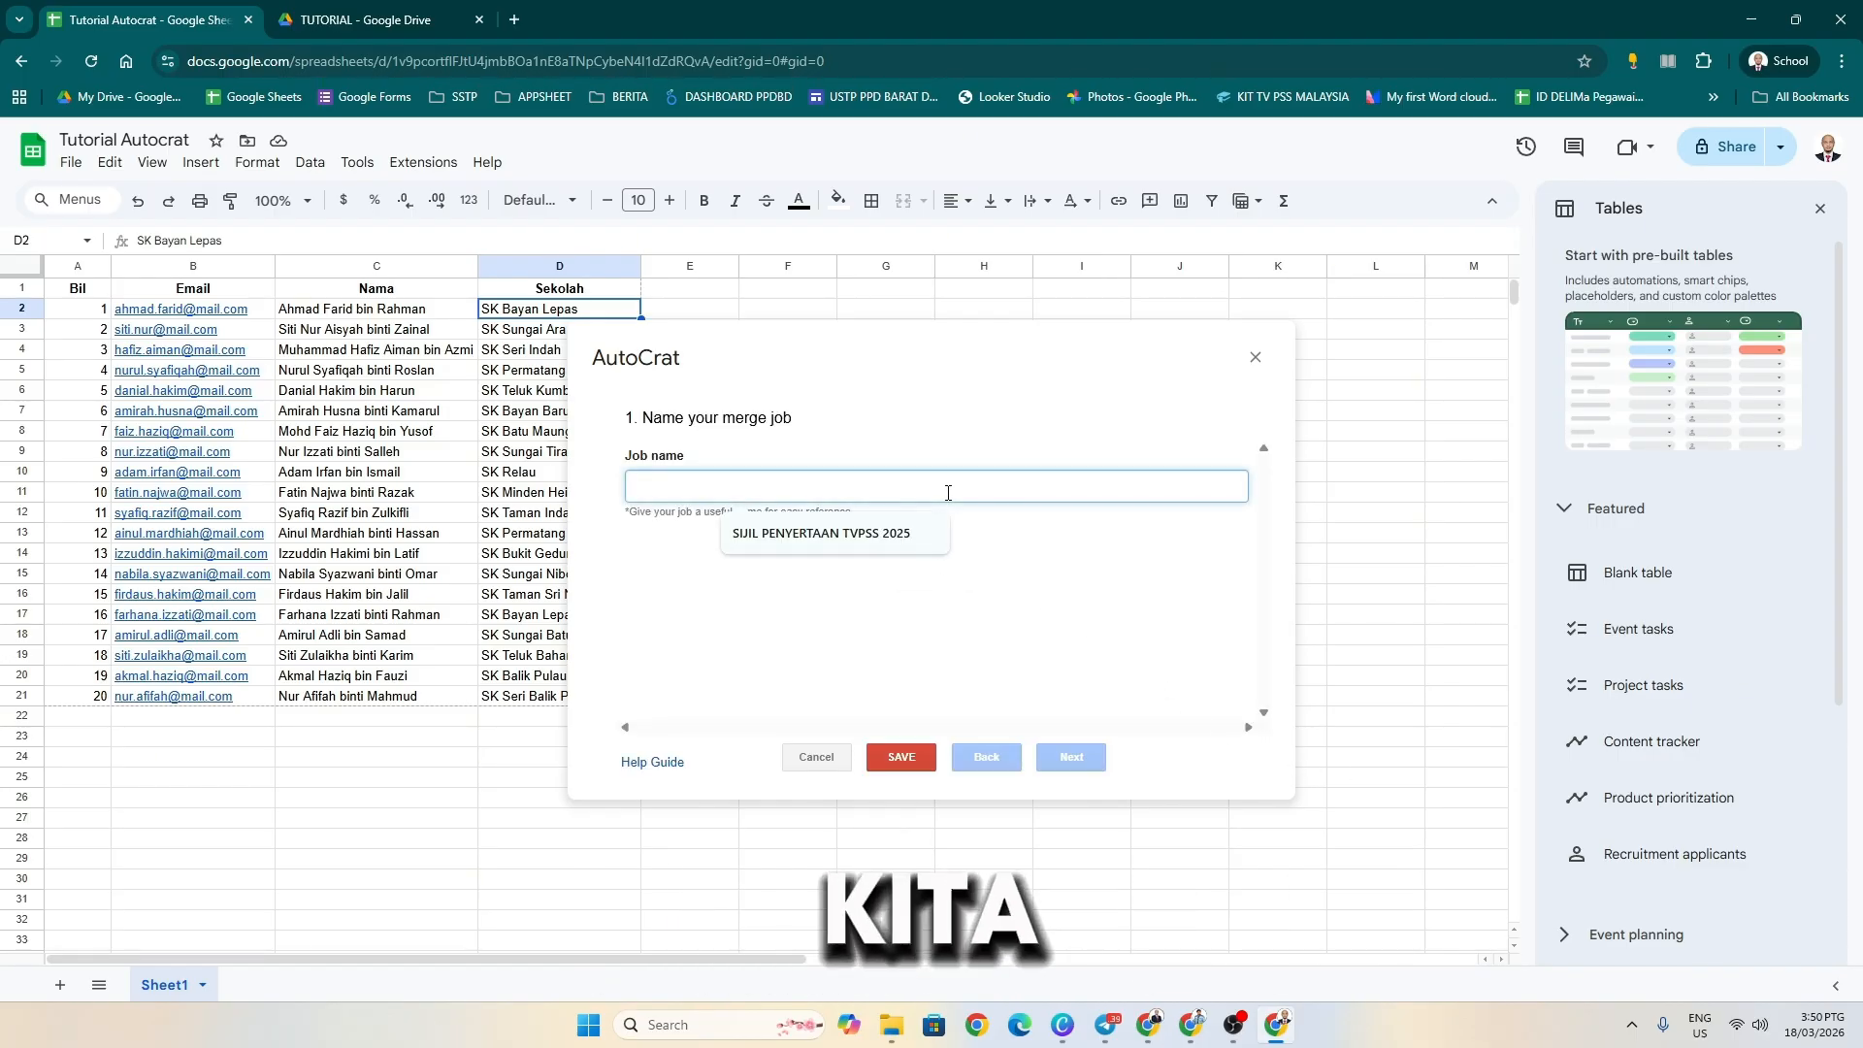
type("Tutorial")
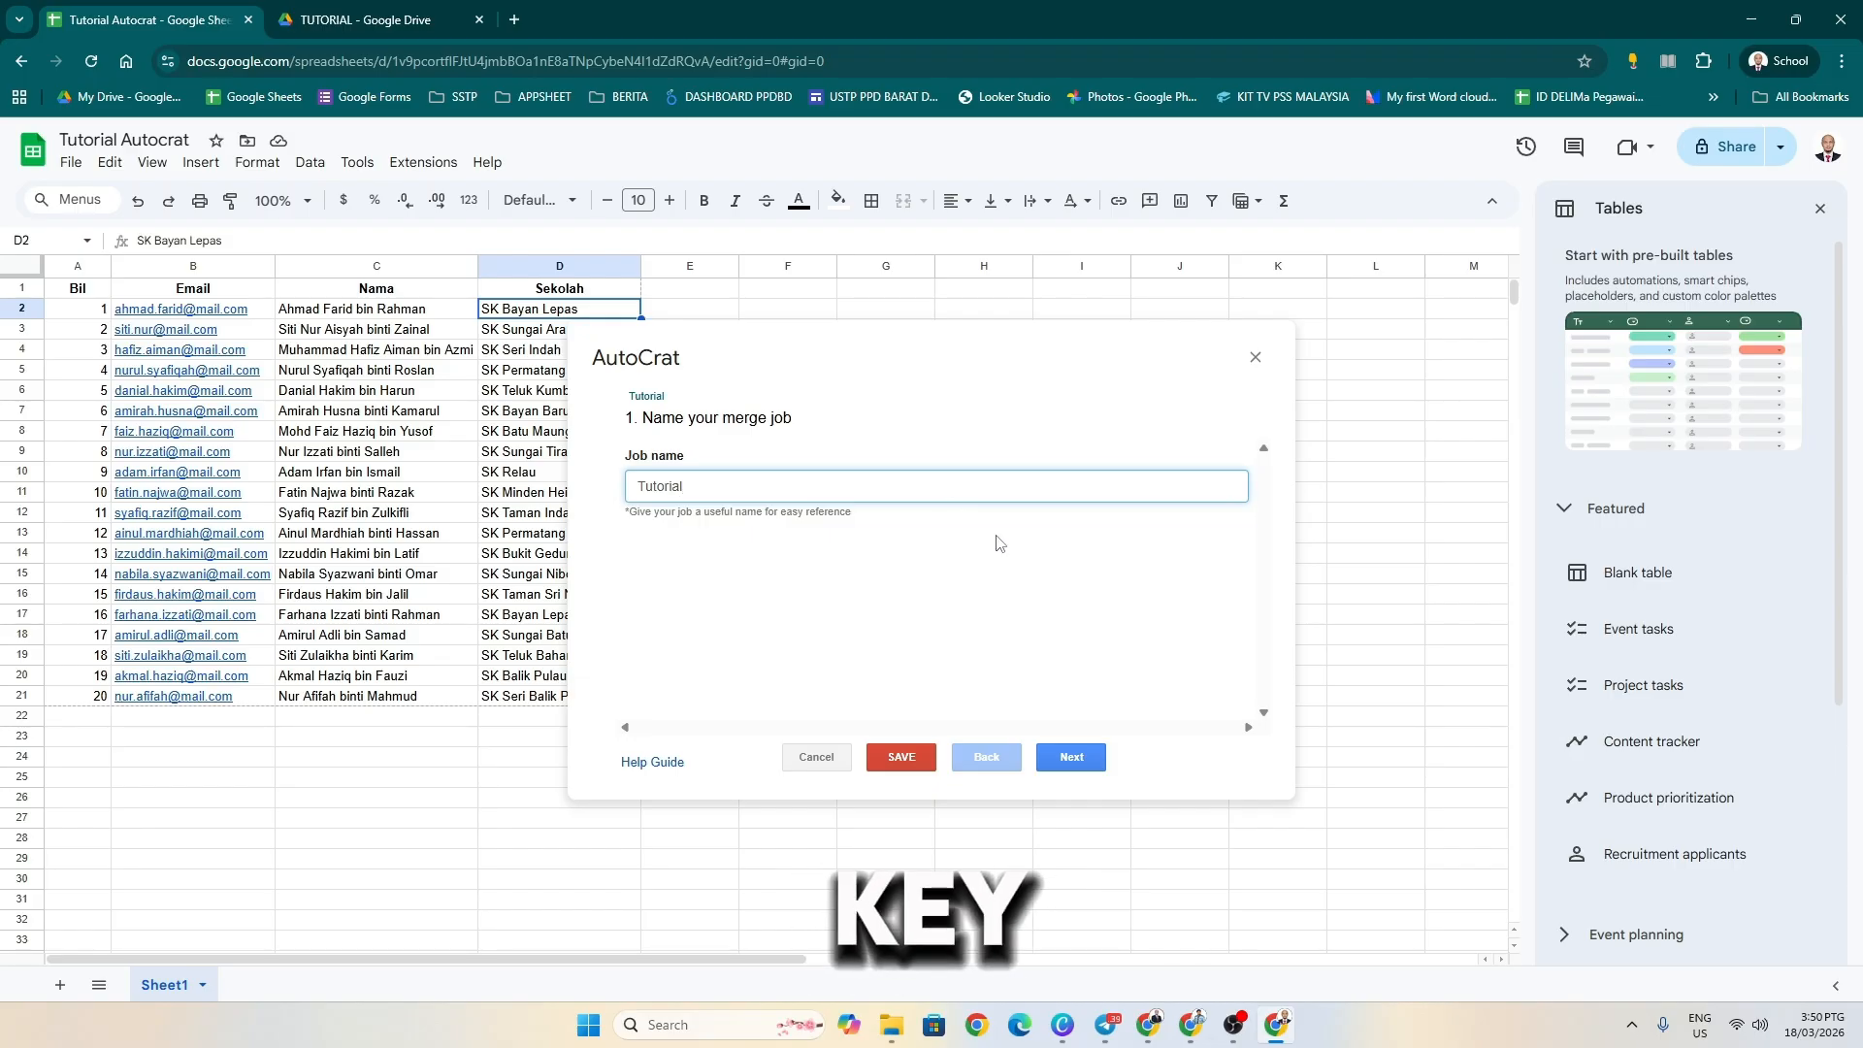
left_click(1080, 759)
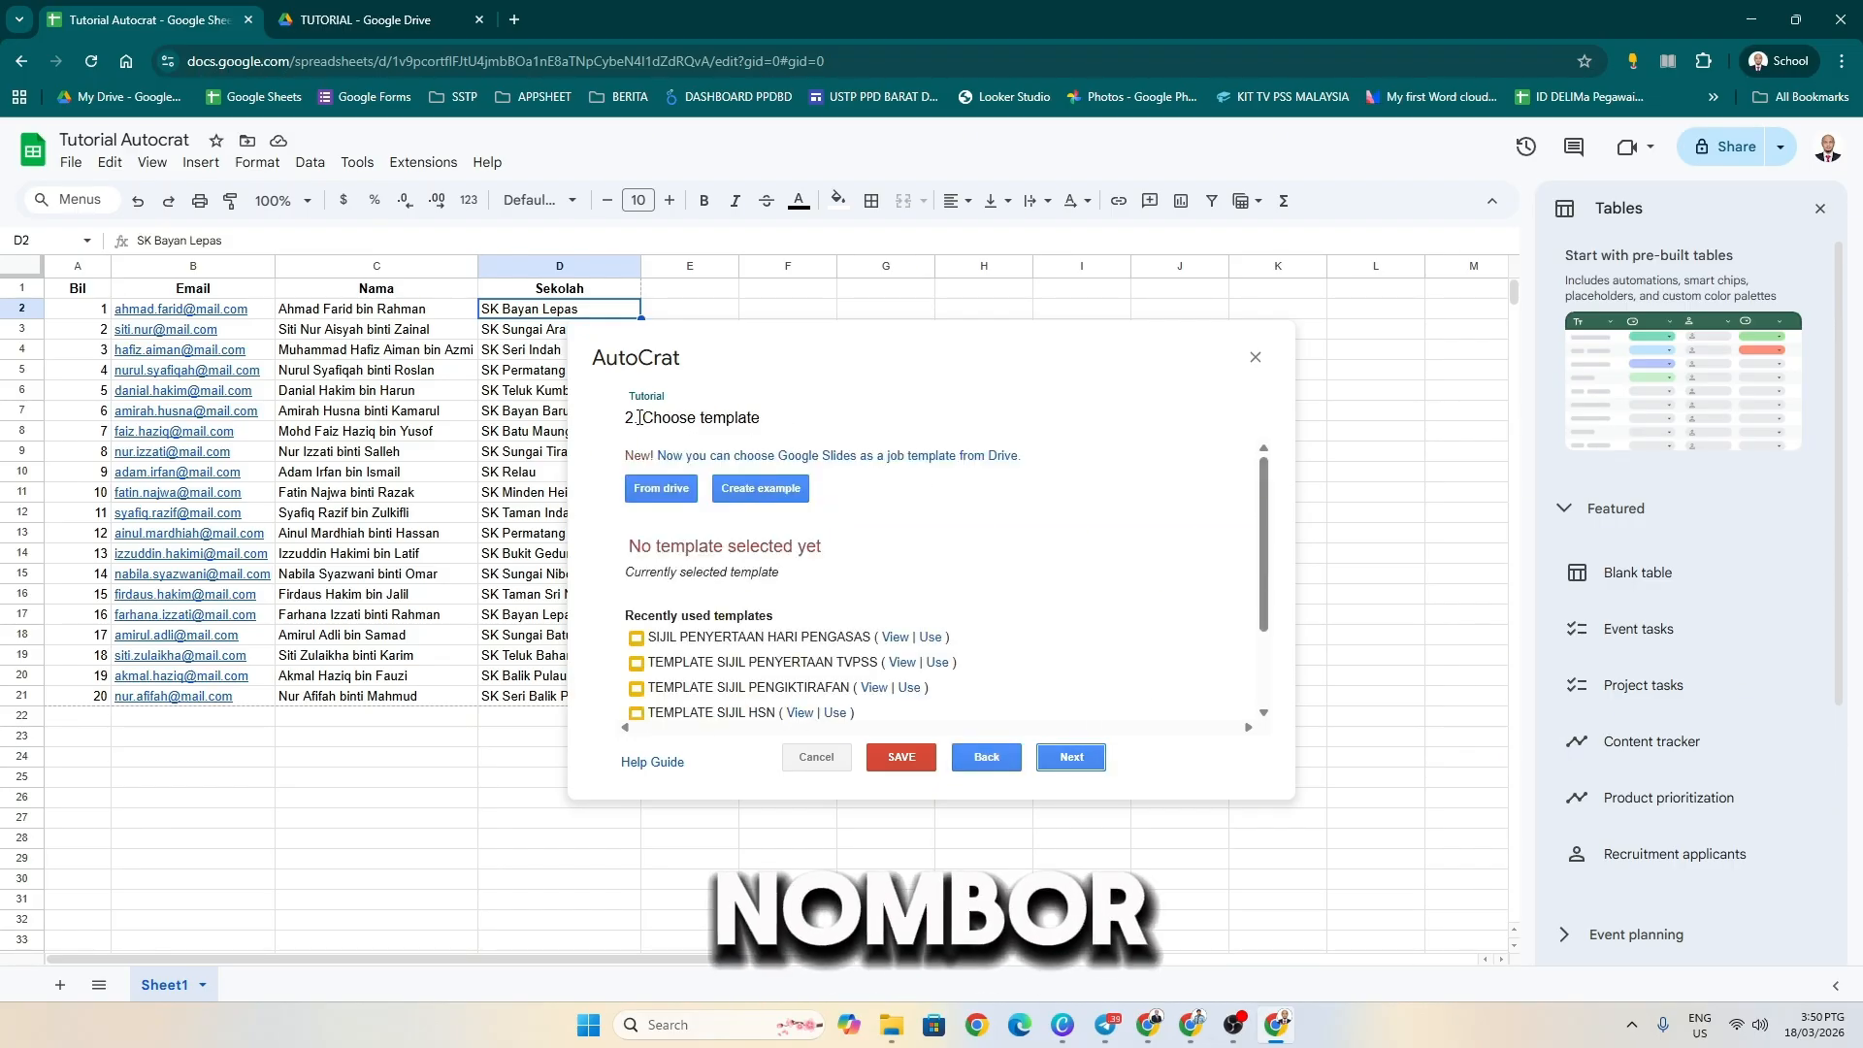
- Choose the Template Sijil Tutorial presentation from Drive as the merge job's template
left_click(669, 495)
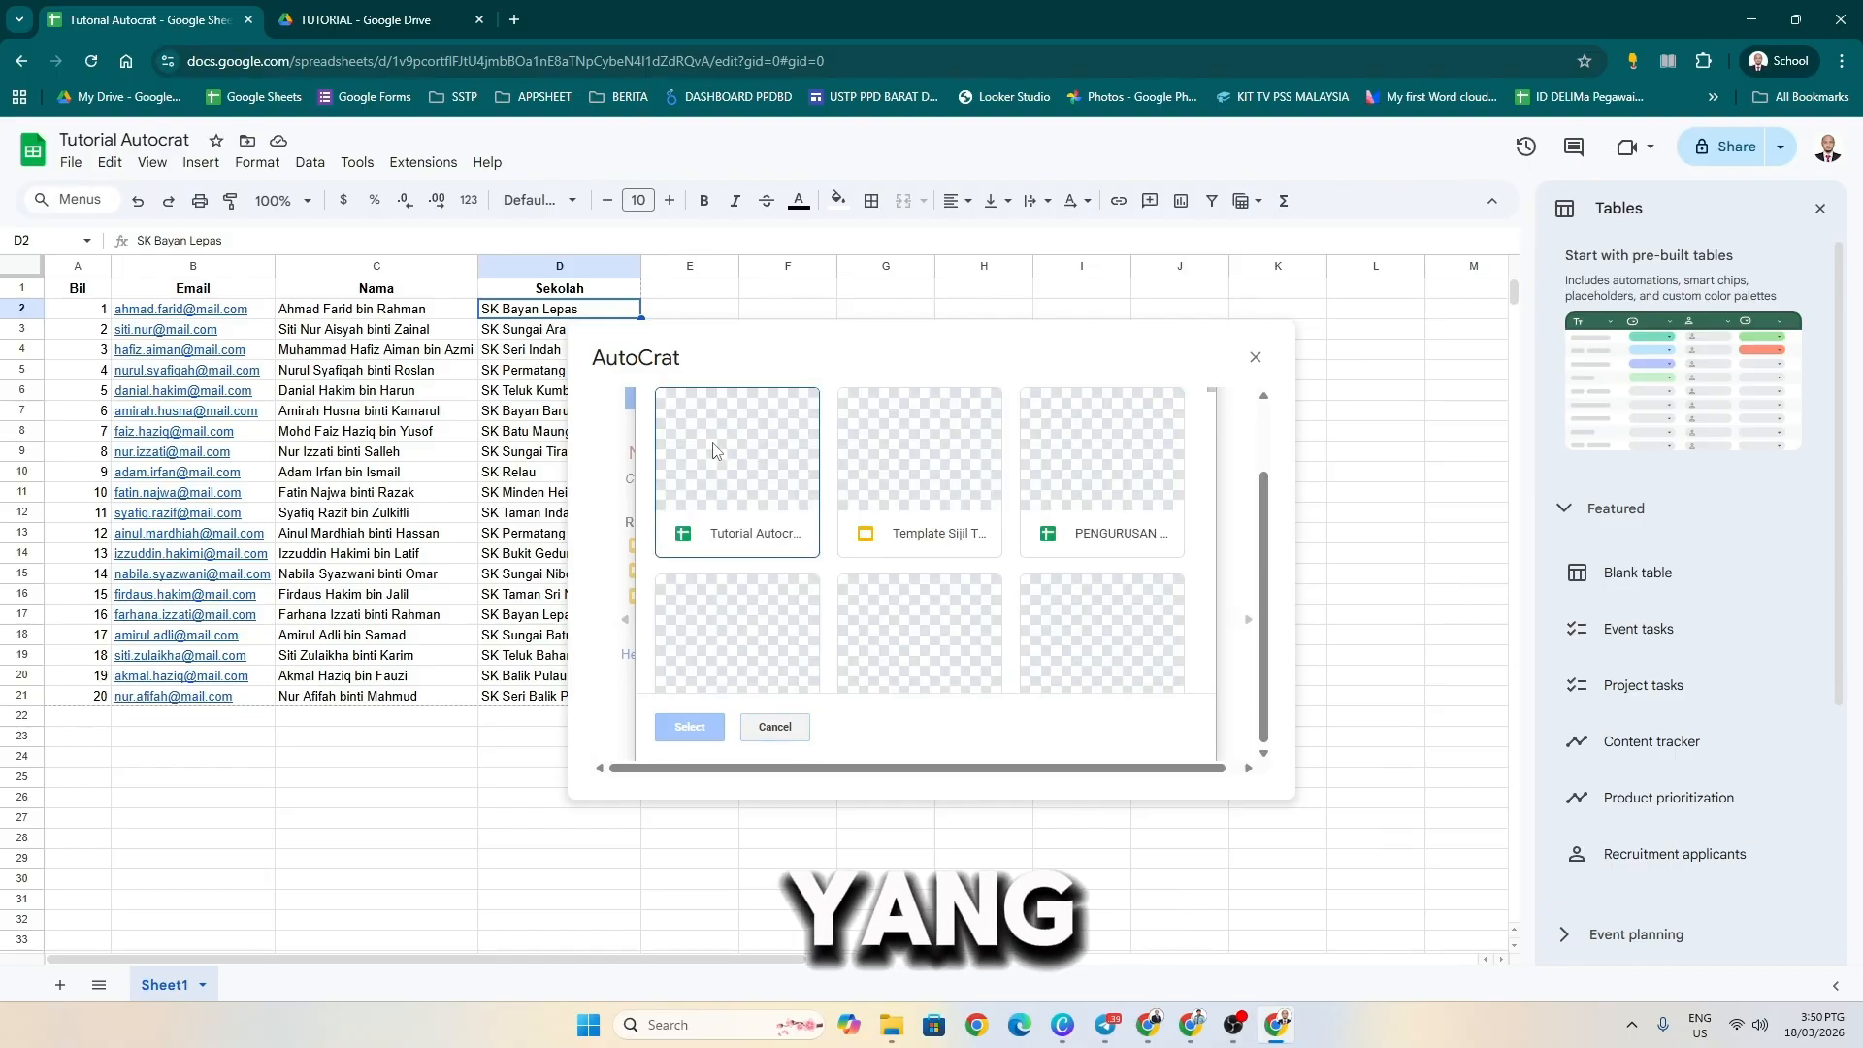
left_click(938, 462)
left_click(690, 727)
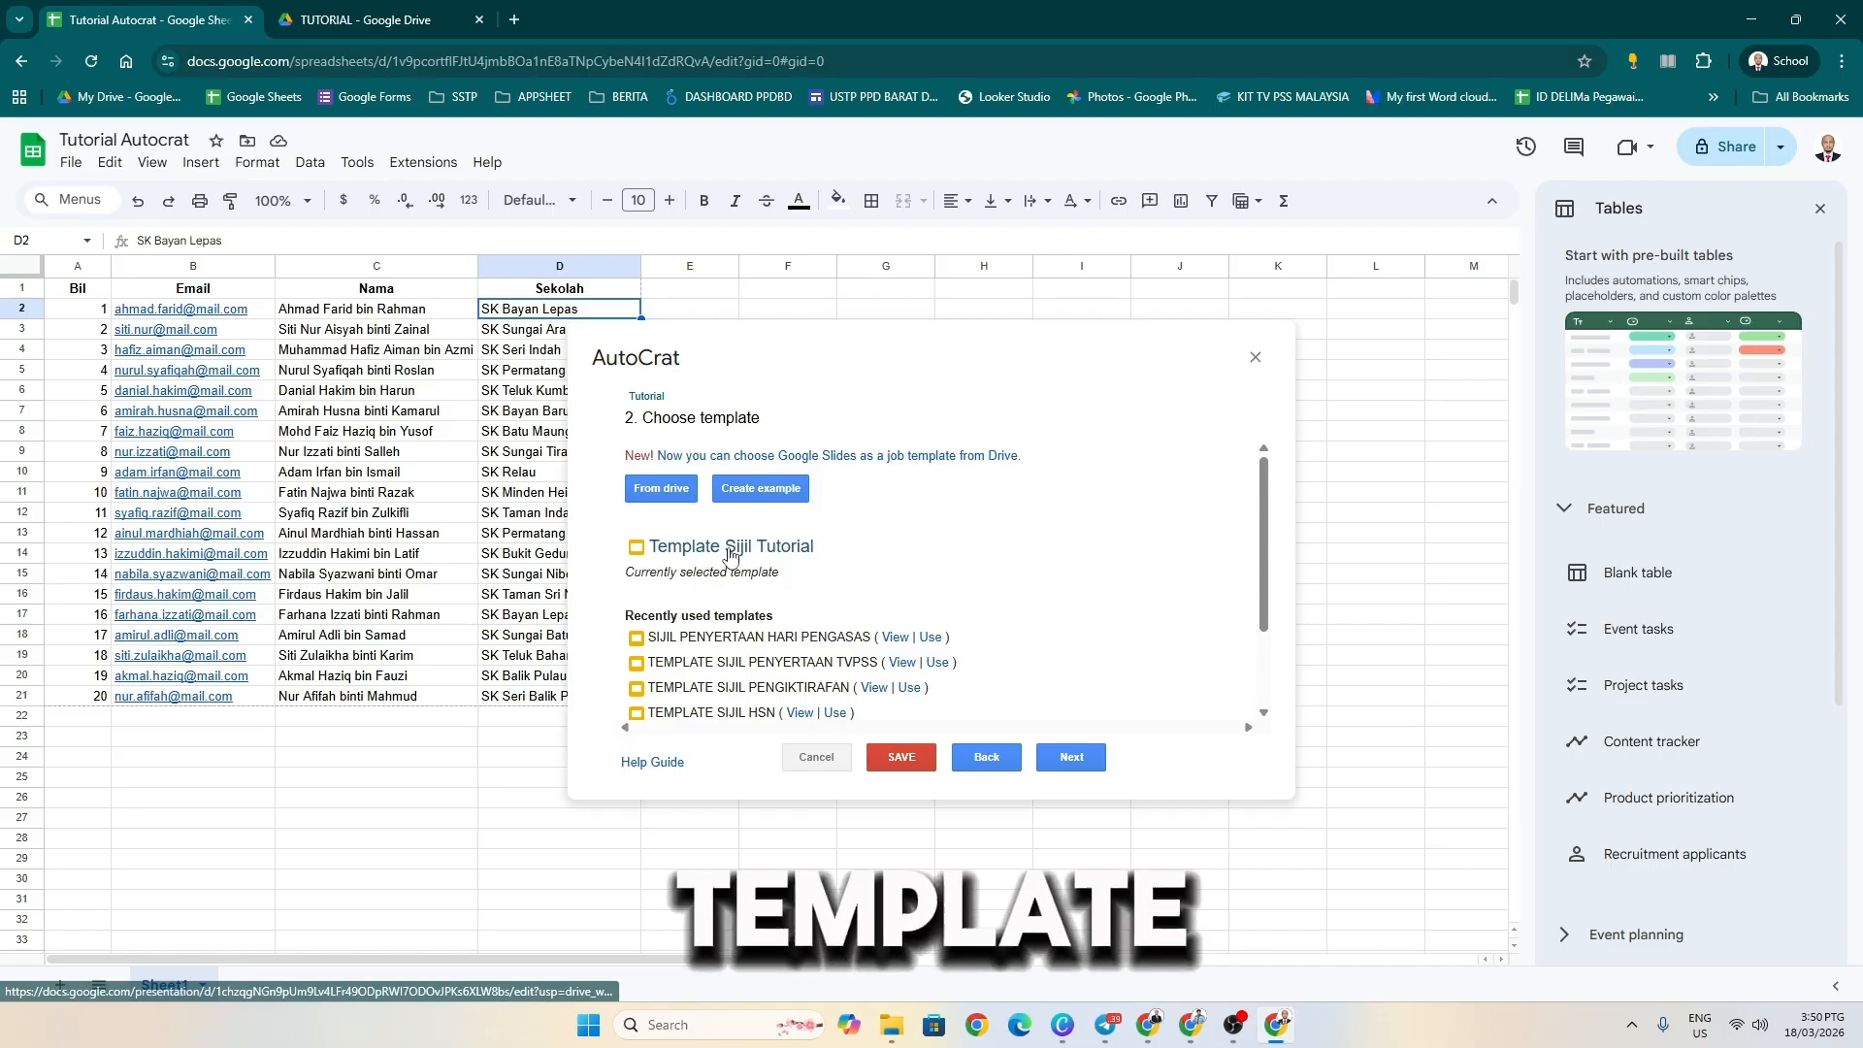
left_click(1071, 758)
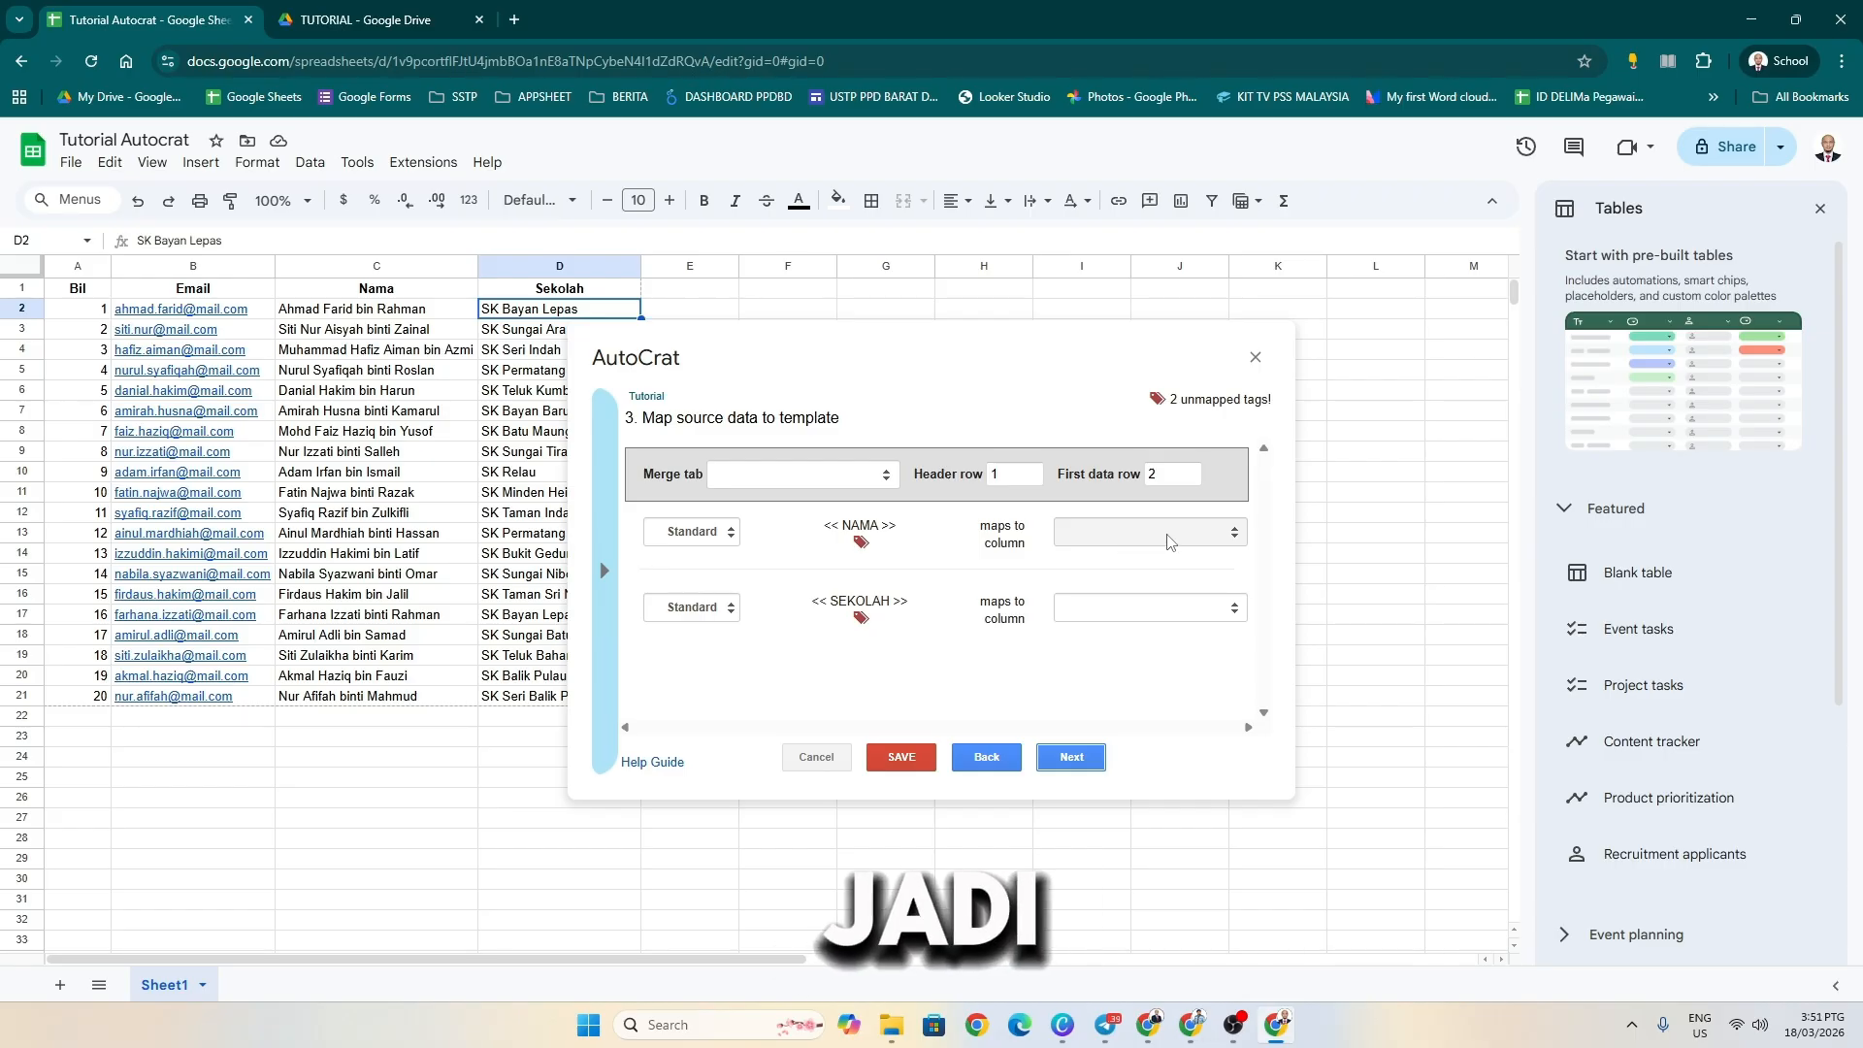
left_click(1215, 536)
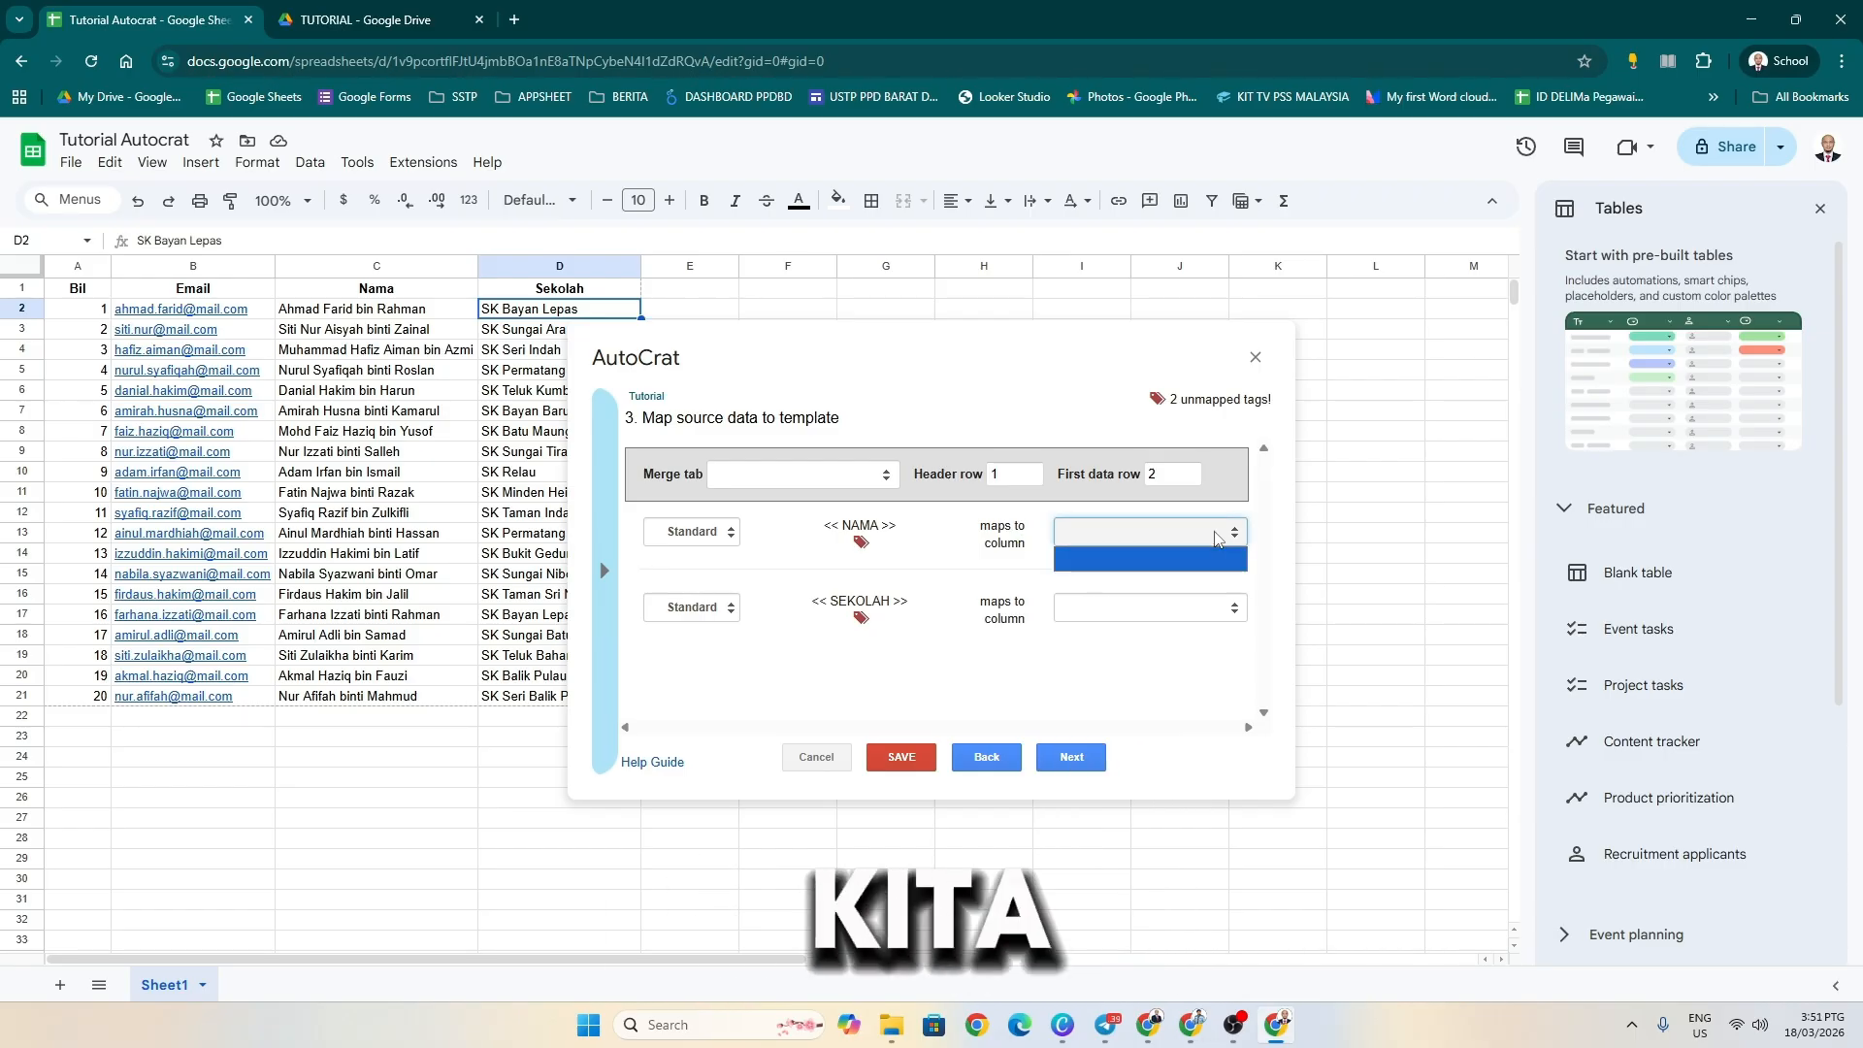
left_click(1224, 535)
left_click(1232, 536)
left_click(1237, 537)
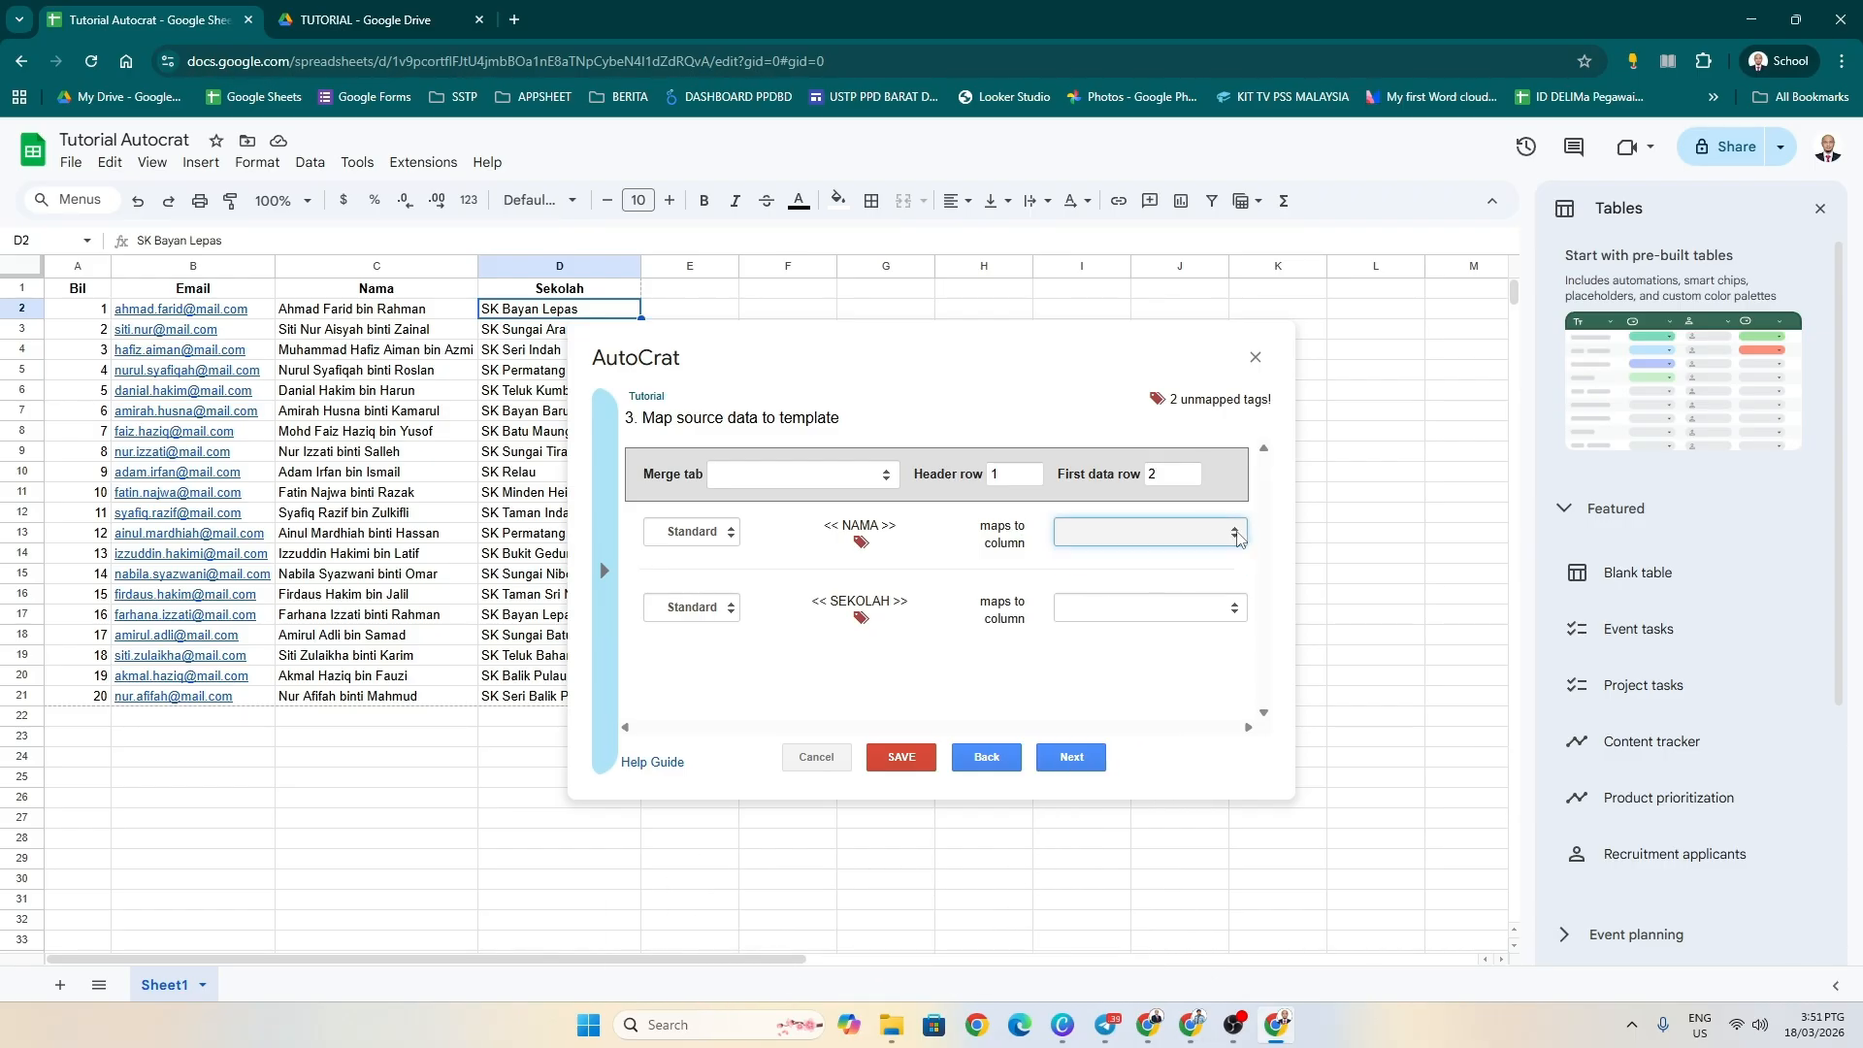
- Set Sheet1 as the merge tab and map << NAMA >> to the Nama column and << SEKOLAH >> to the Sekolah column
left_click(888, 481)
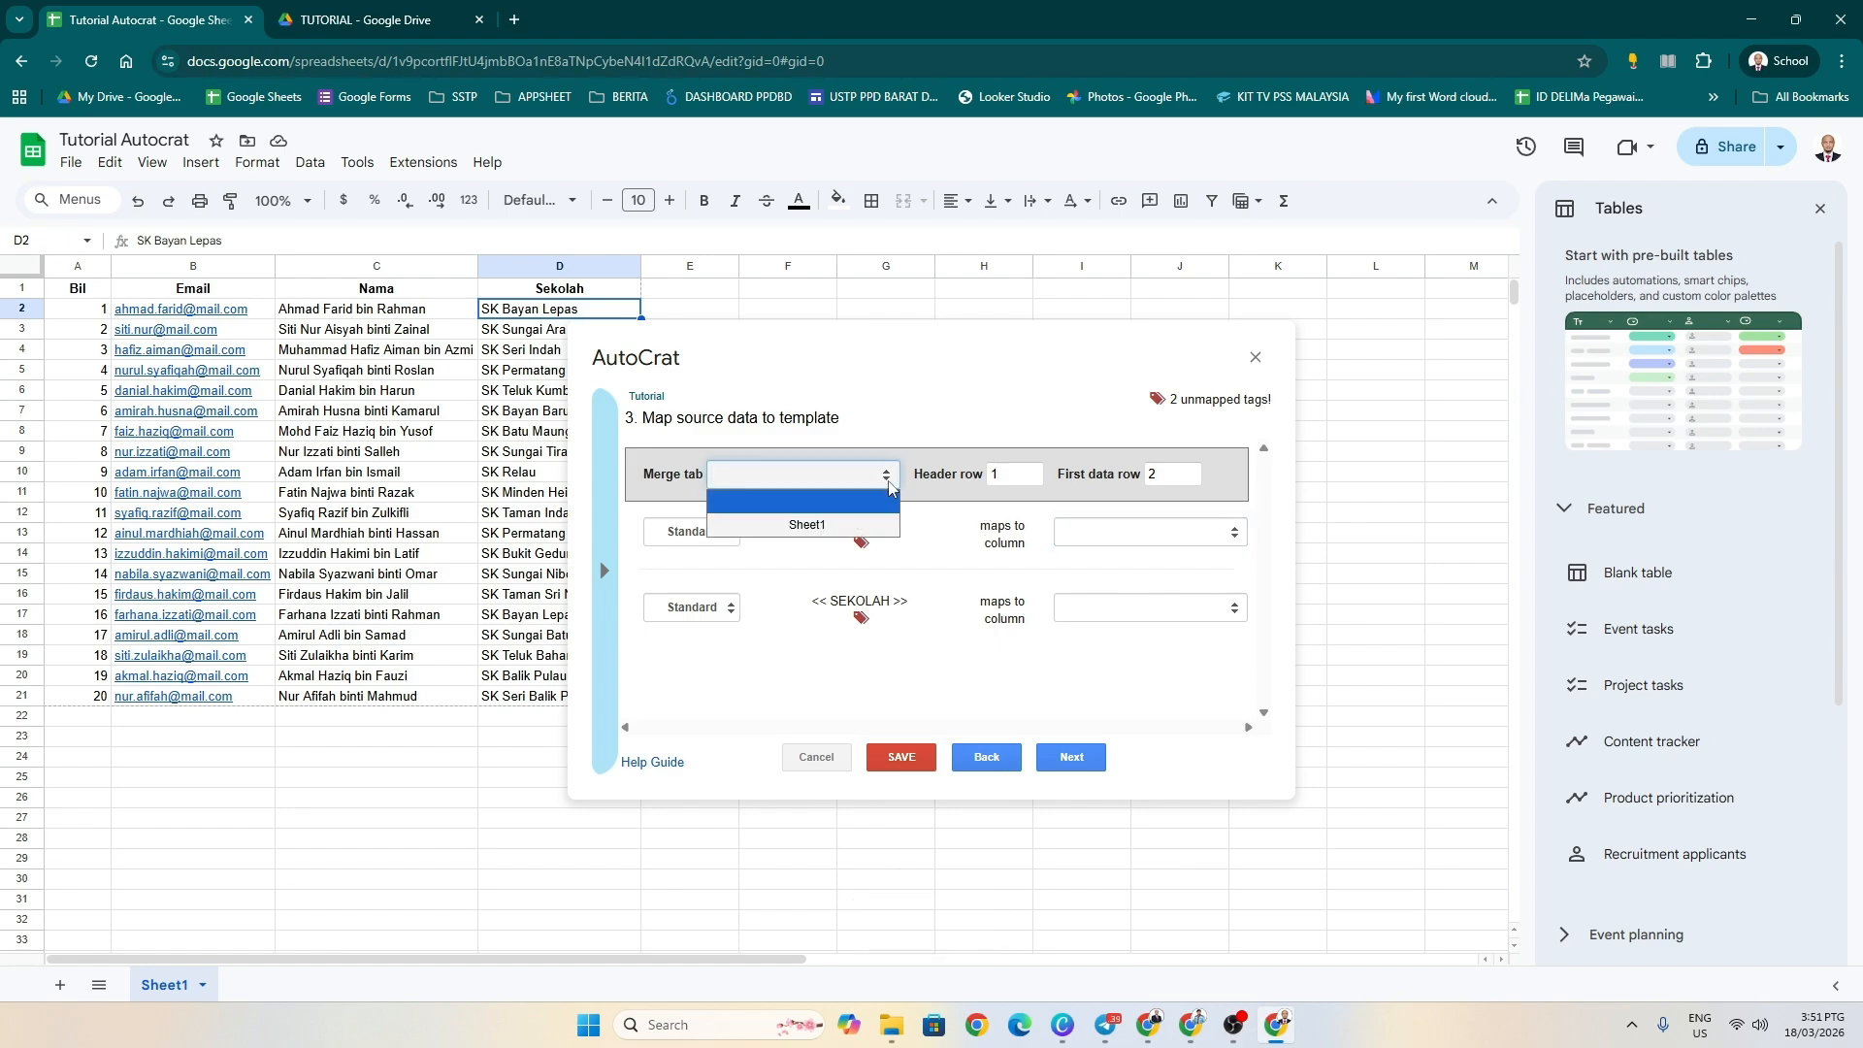
left_click(860, 529)
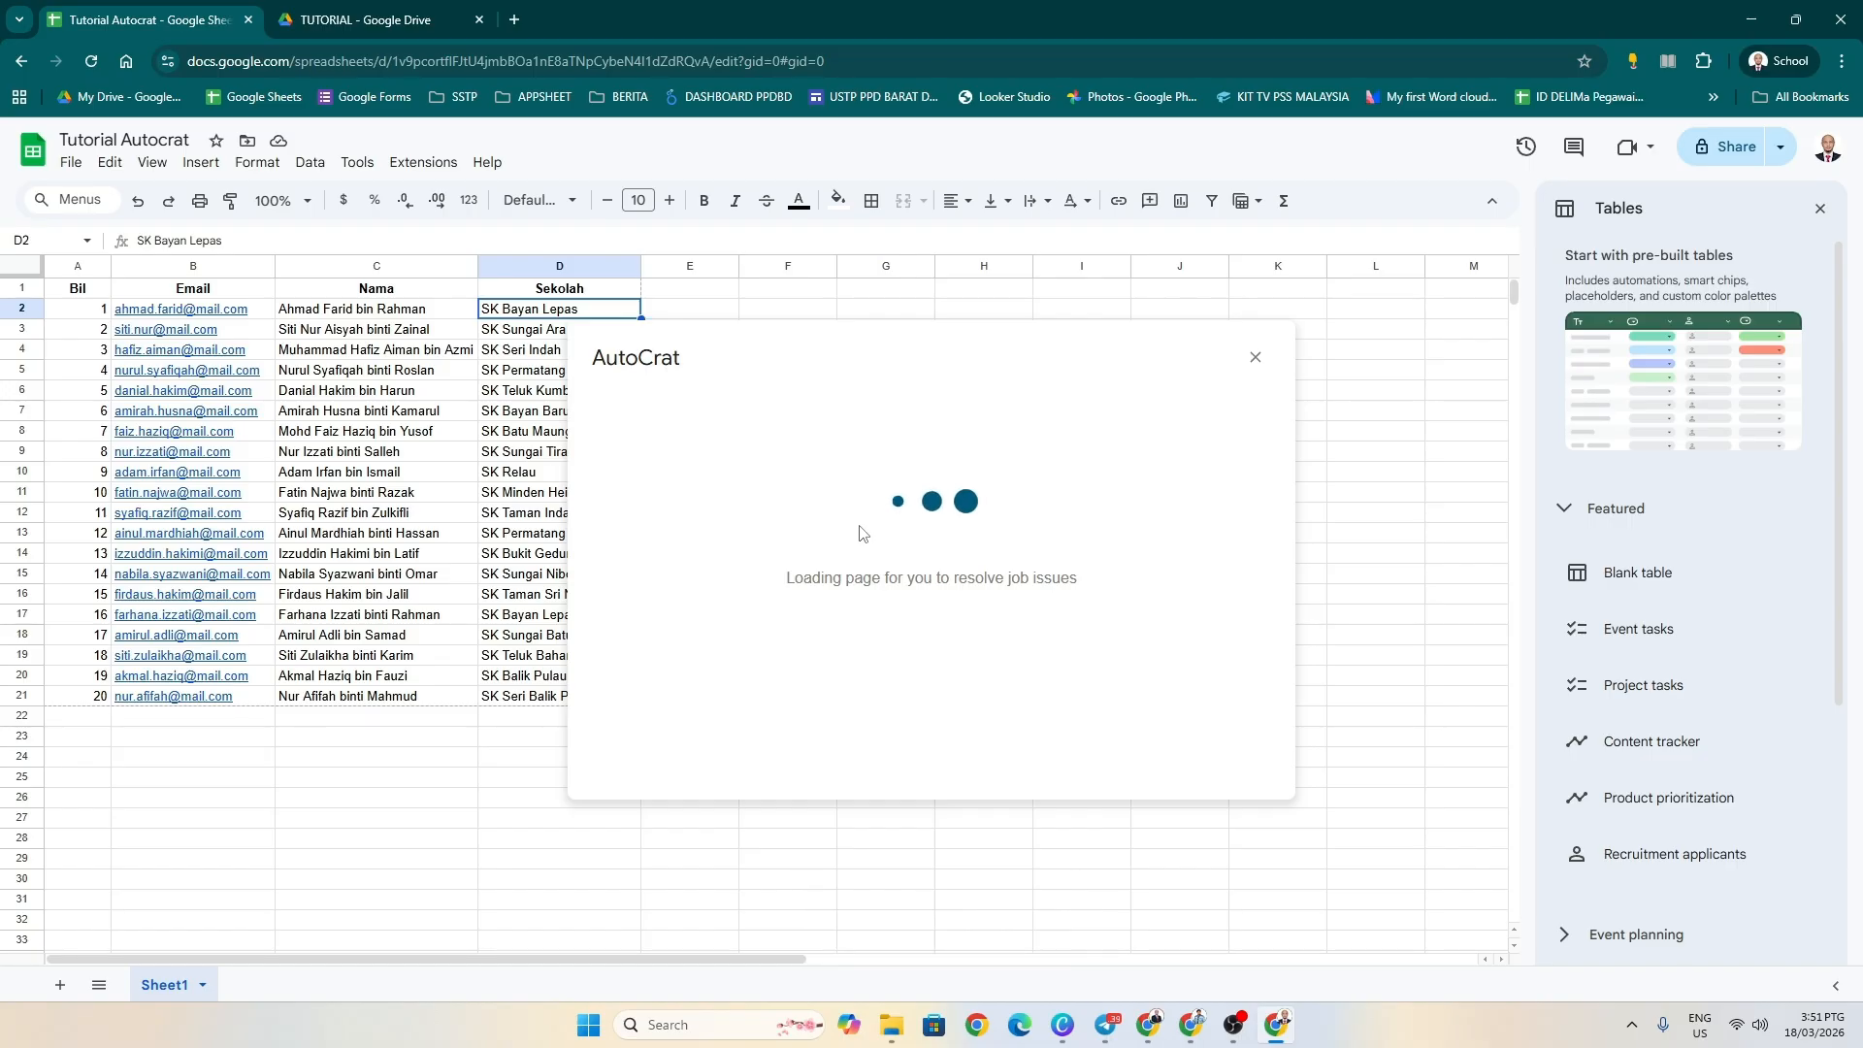
left_click(1145, 532)
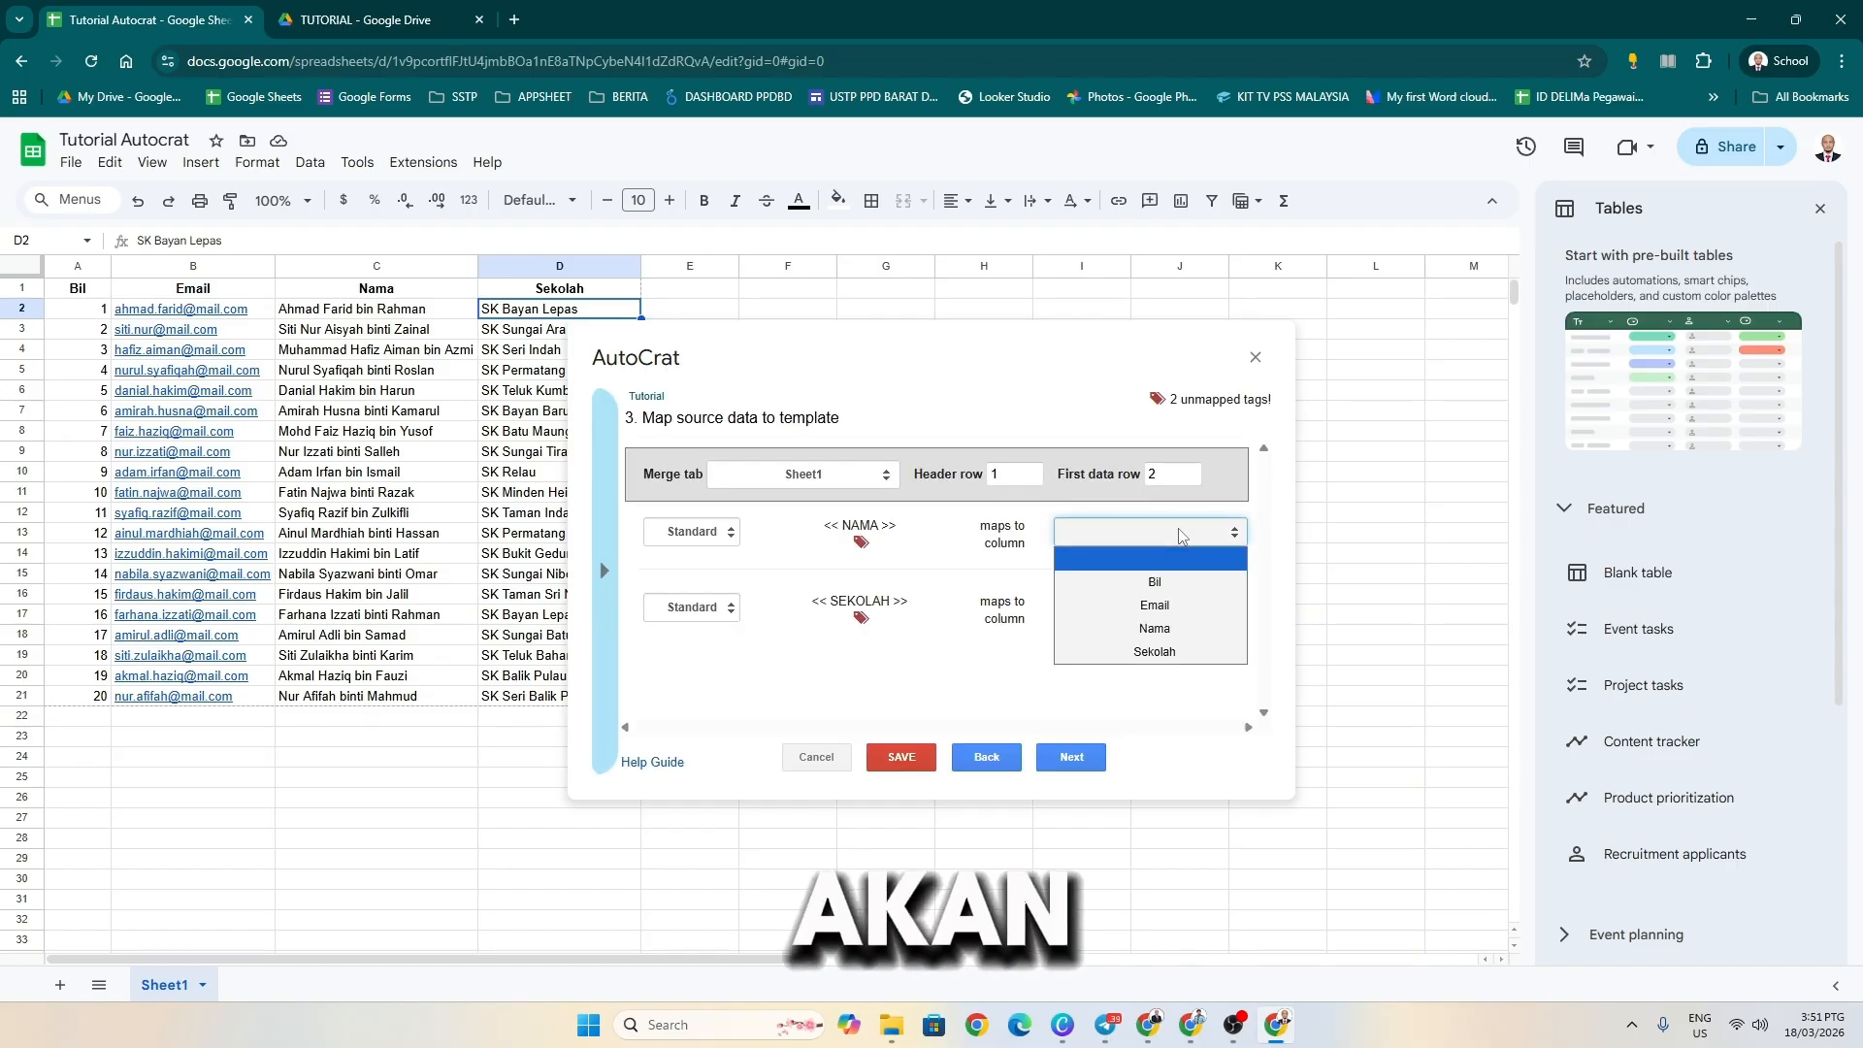
left_click(1165, 630)
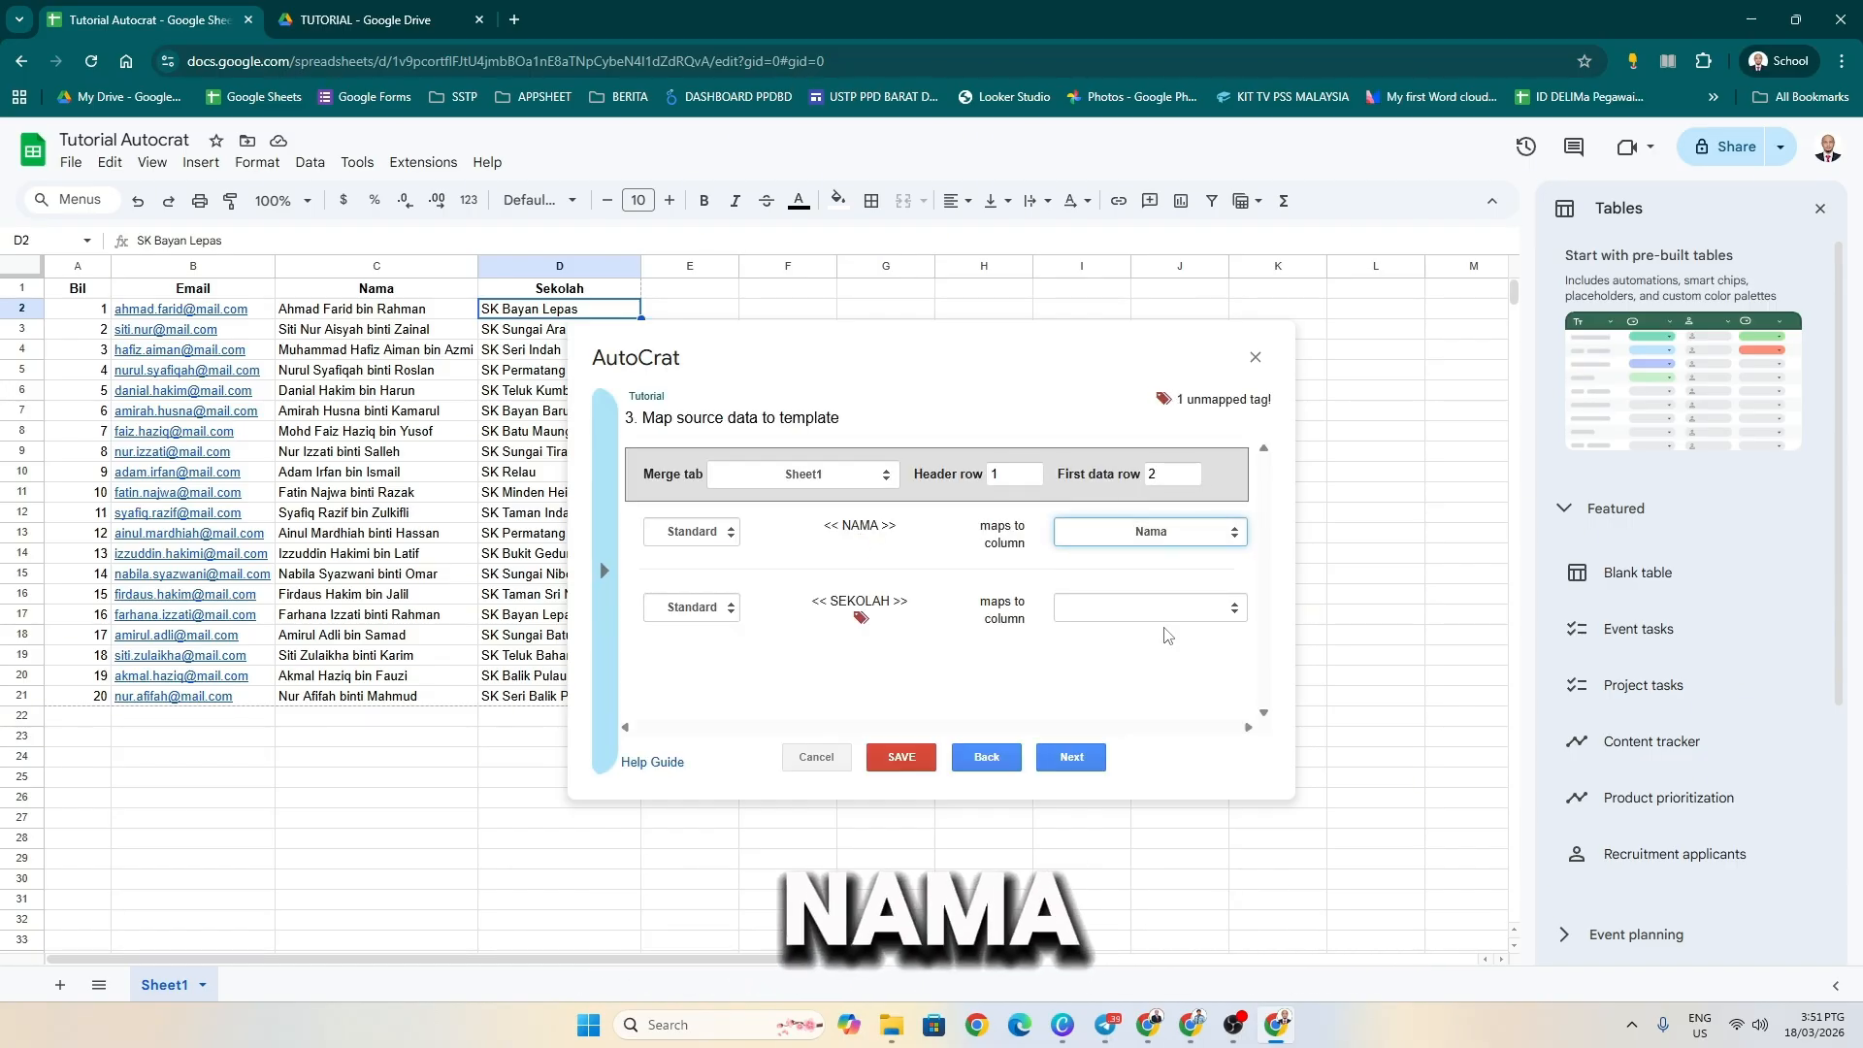
left_click(1150, 608)
left_click(1150, 729)
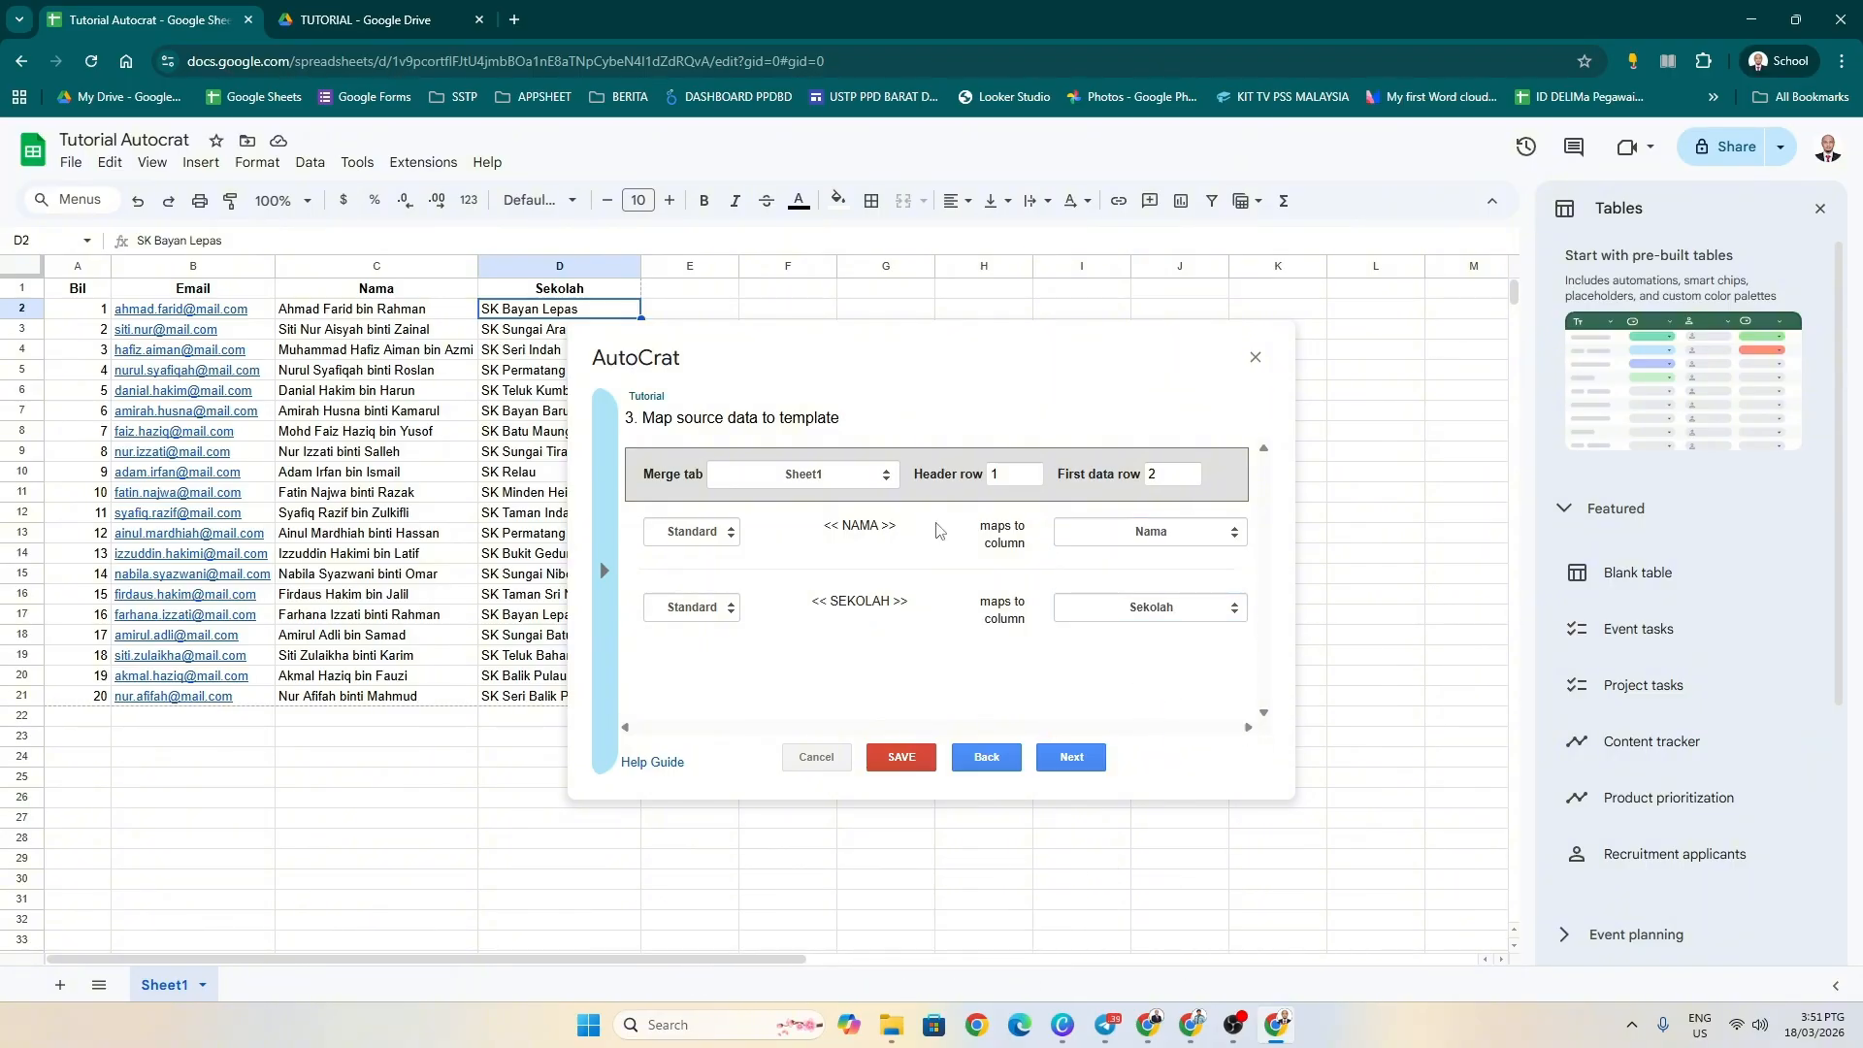
left_click(1072, 762)
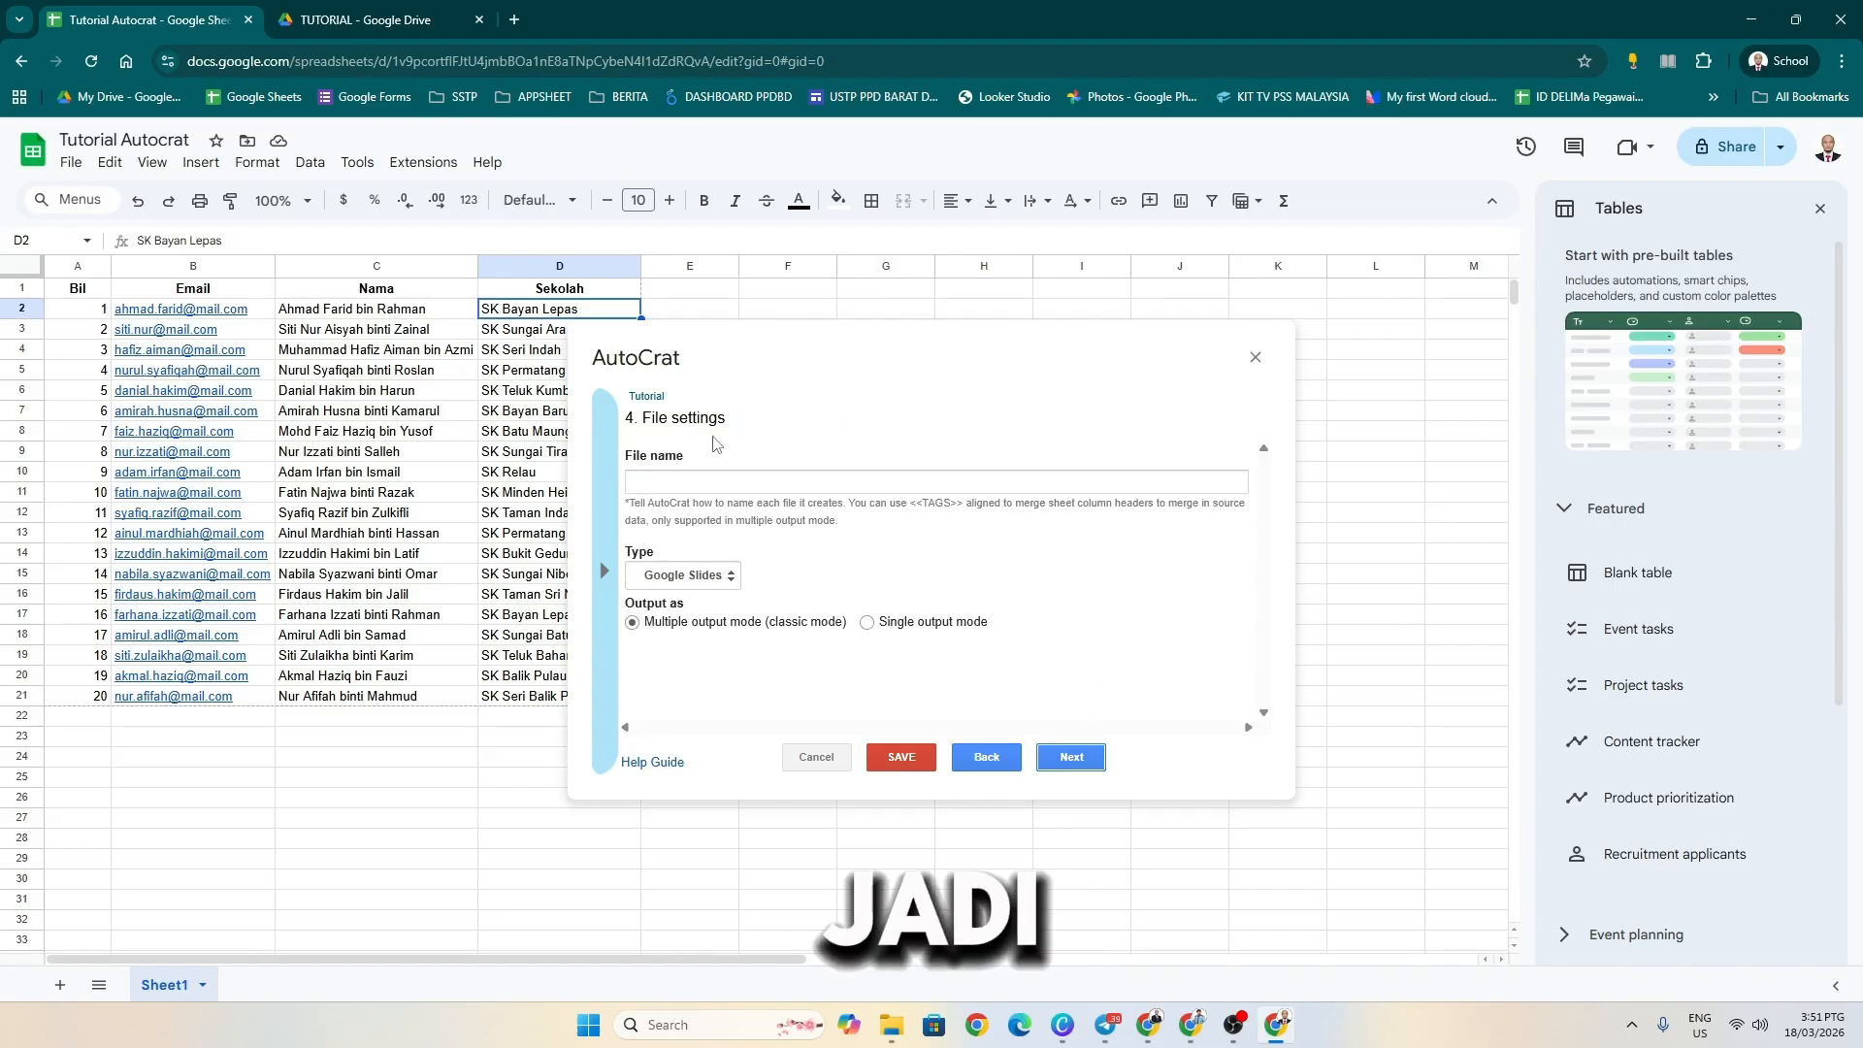
- Name the output files SIJIL TUTORIAL <<Nama>>, using the copied Nama column tag
left_click(750, 490)
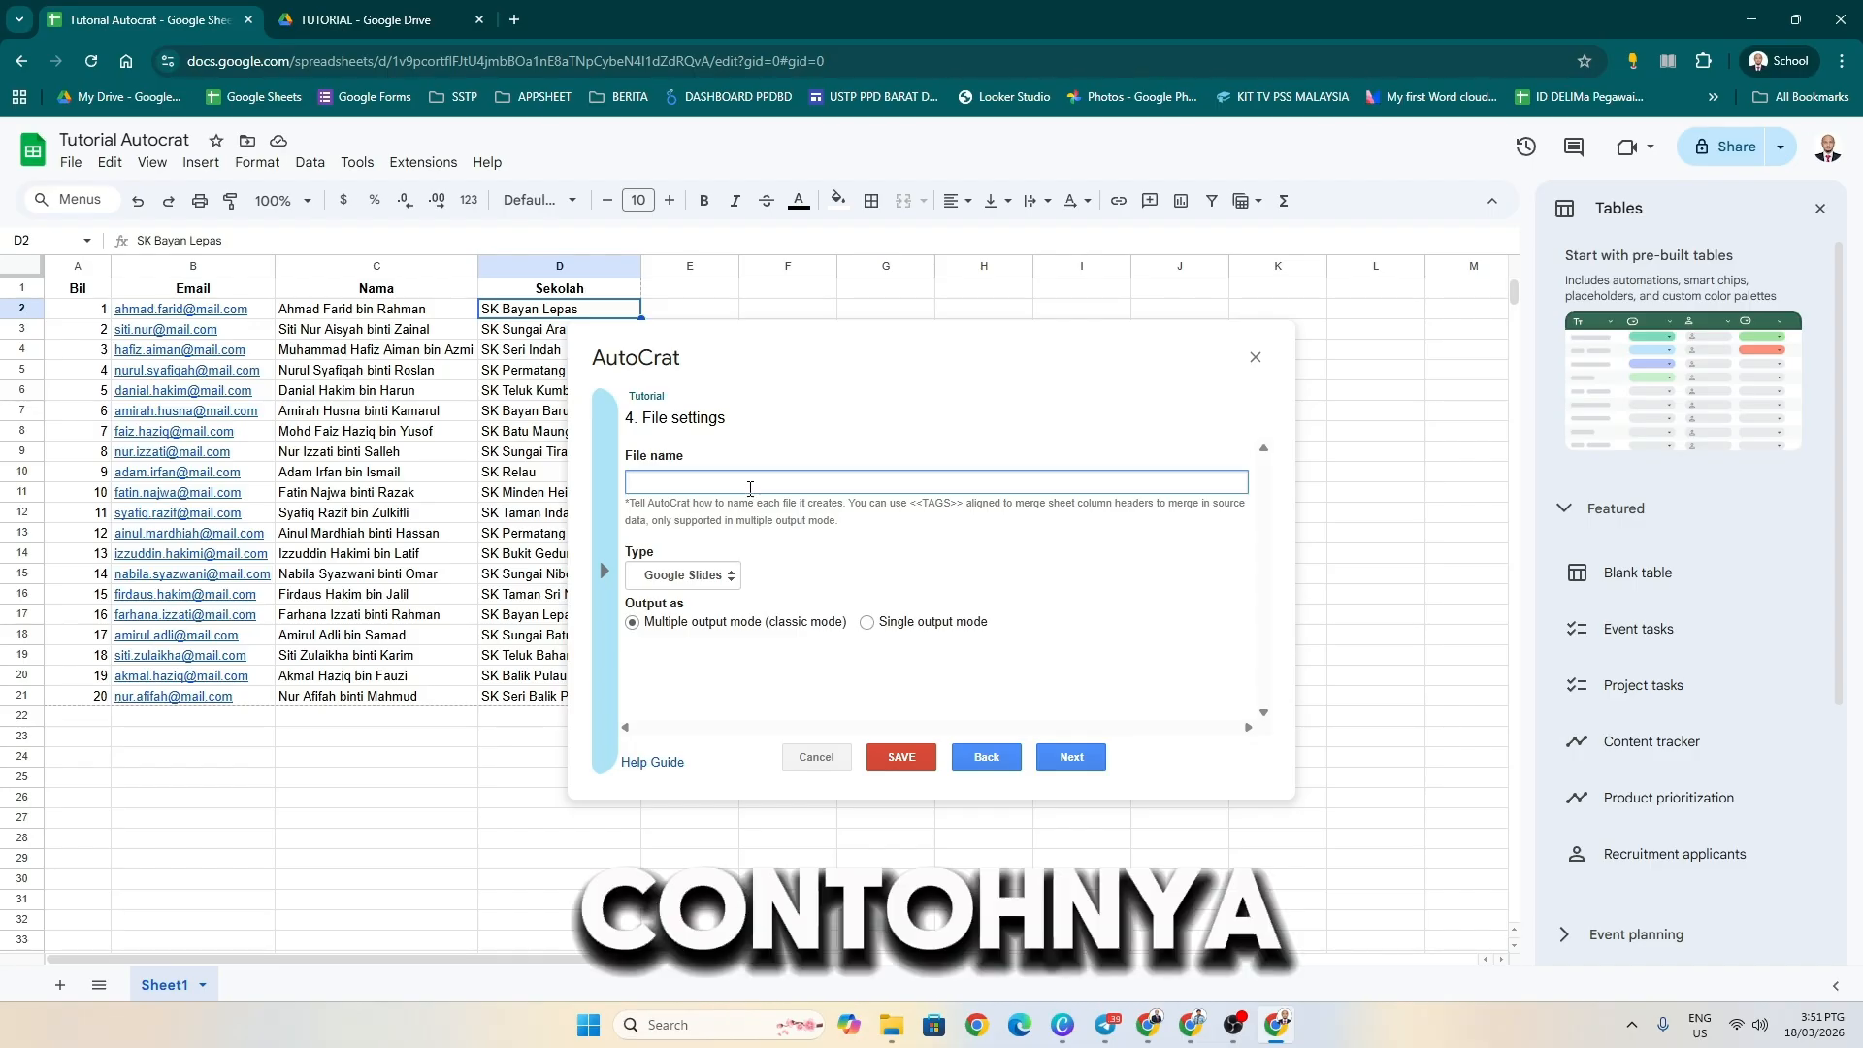
type("SIJIL")
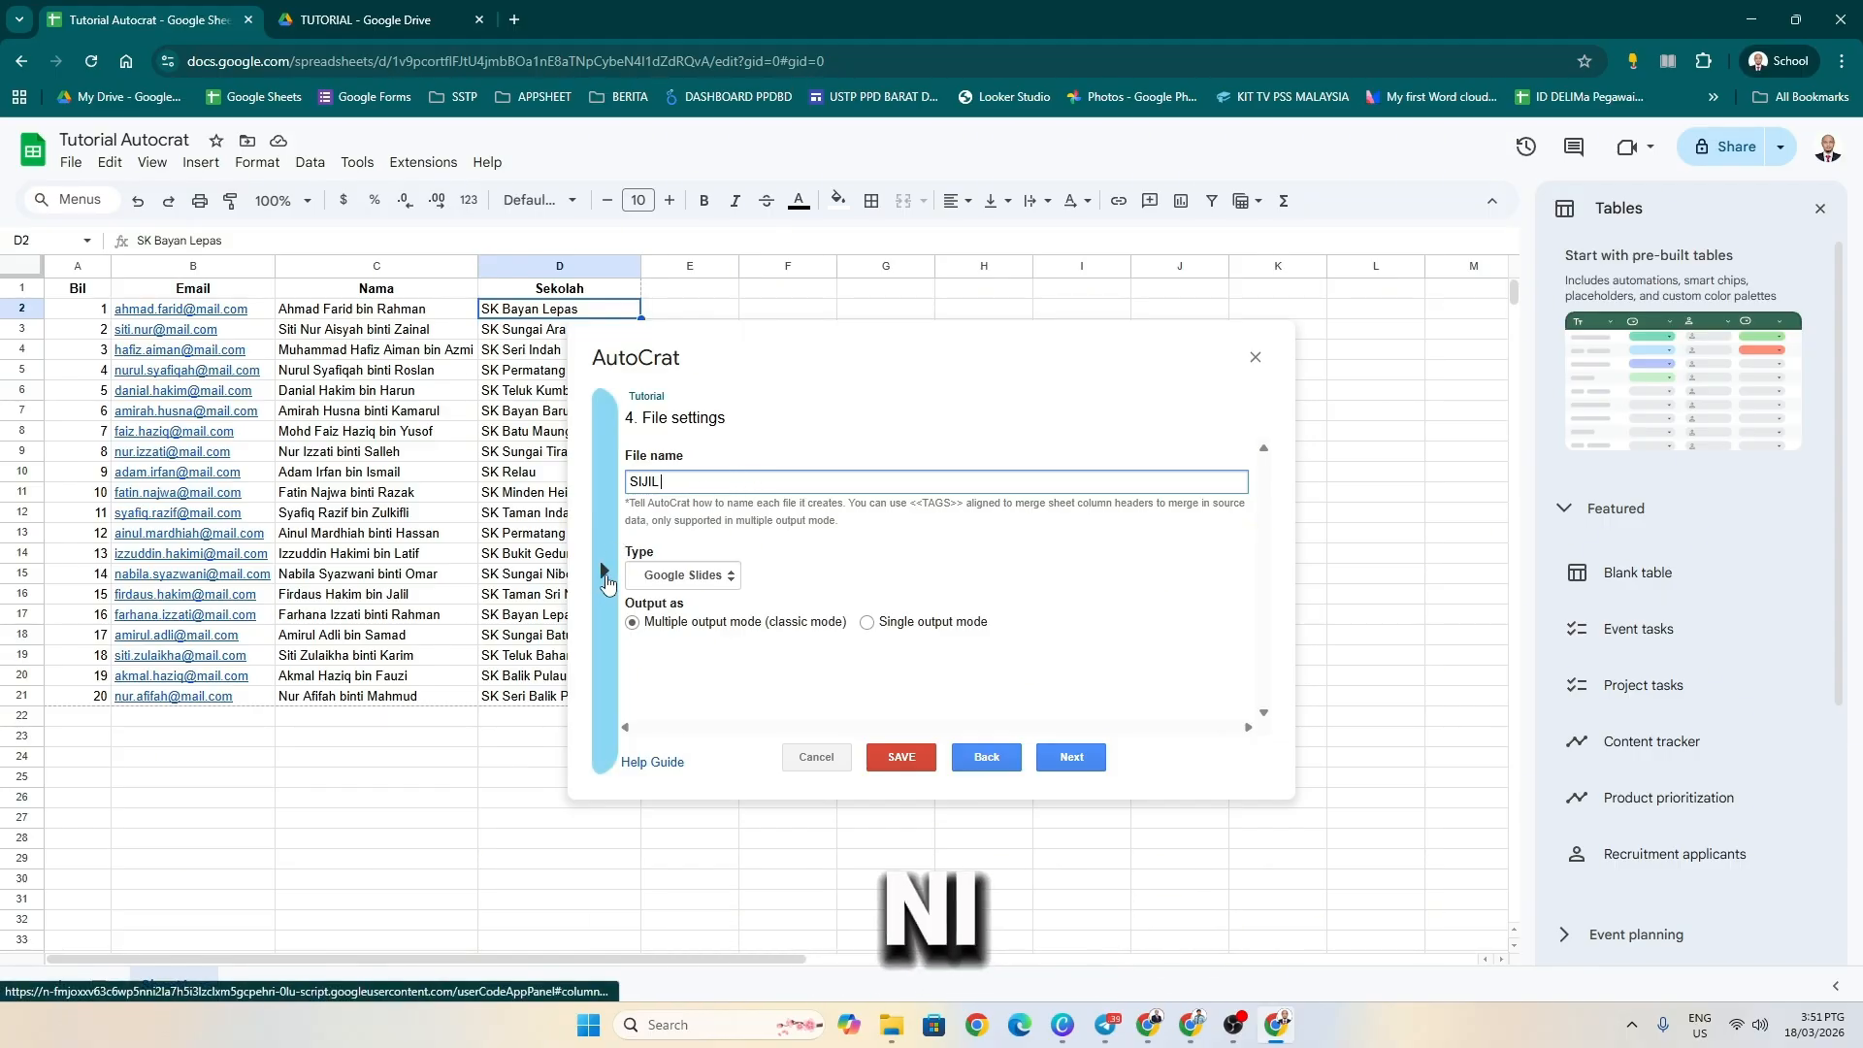
left_click(606, 580)
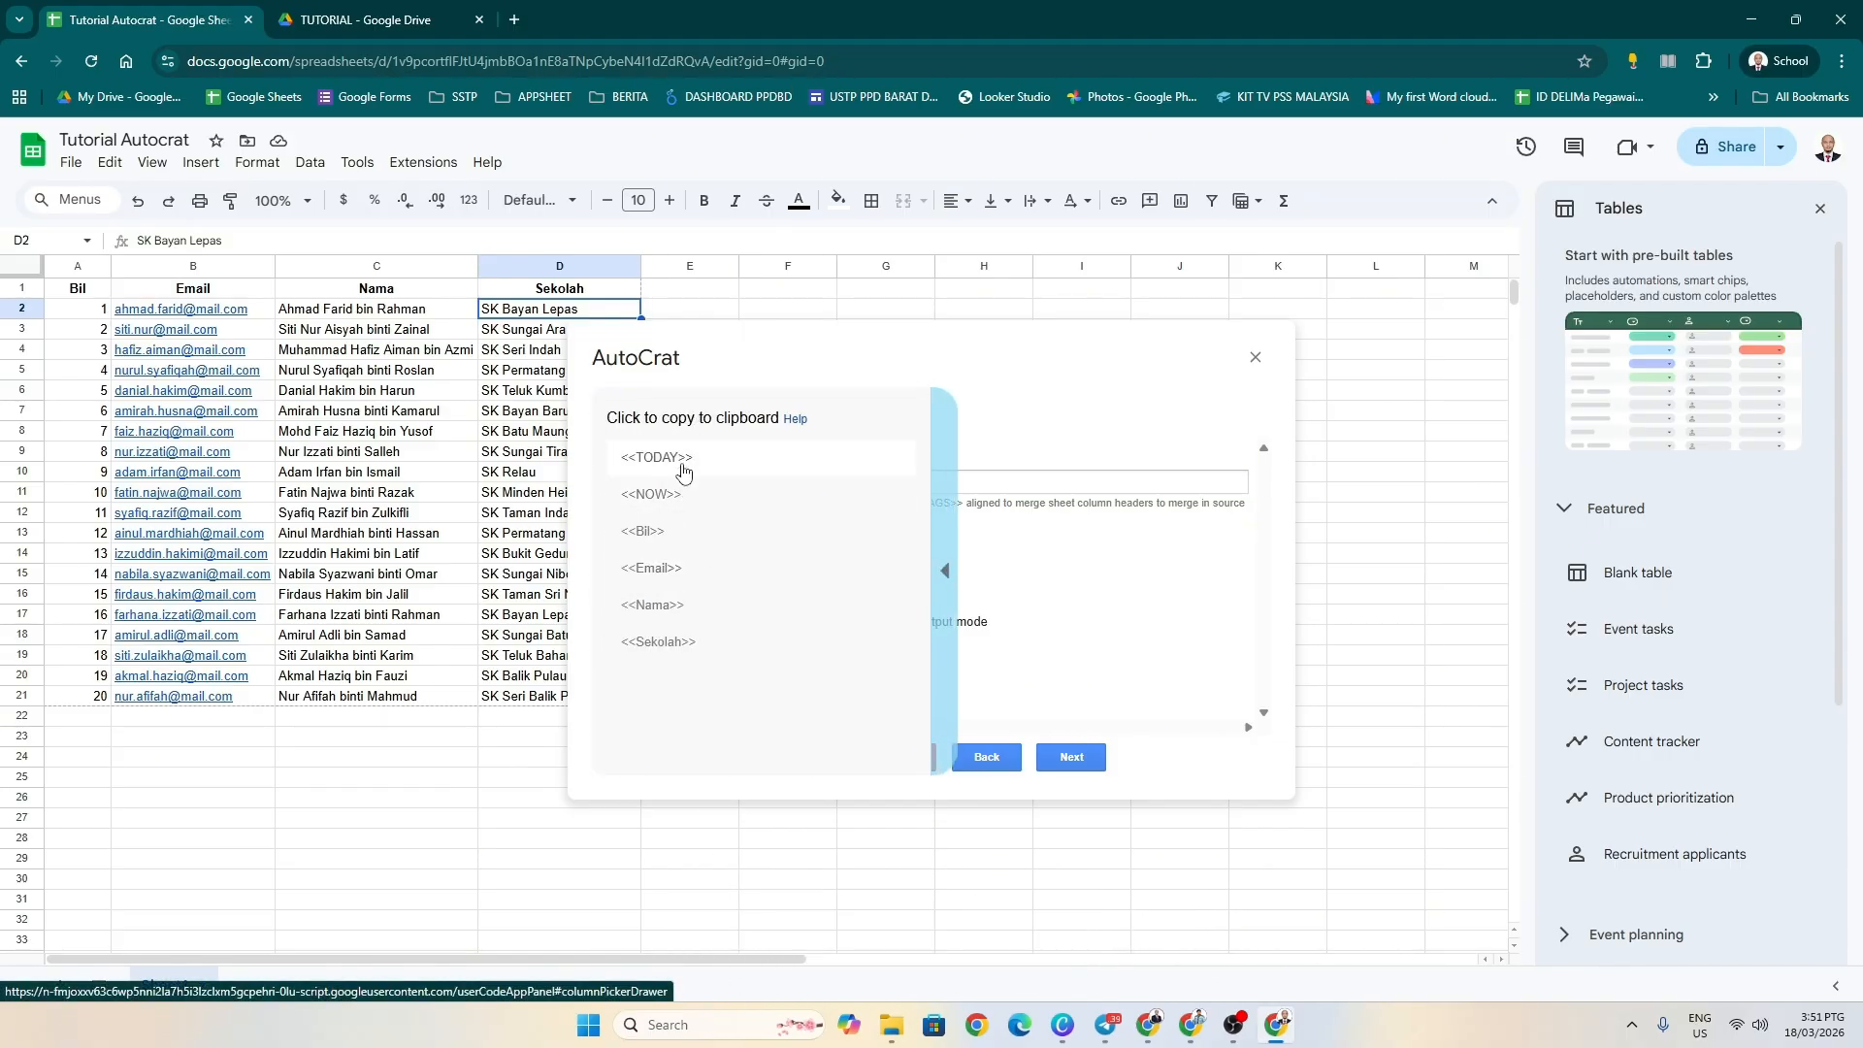
left_click(669, 606)
left_click(719, 477)
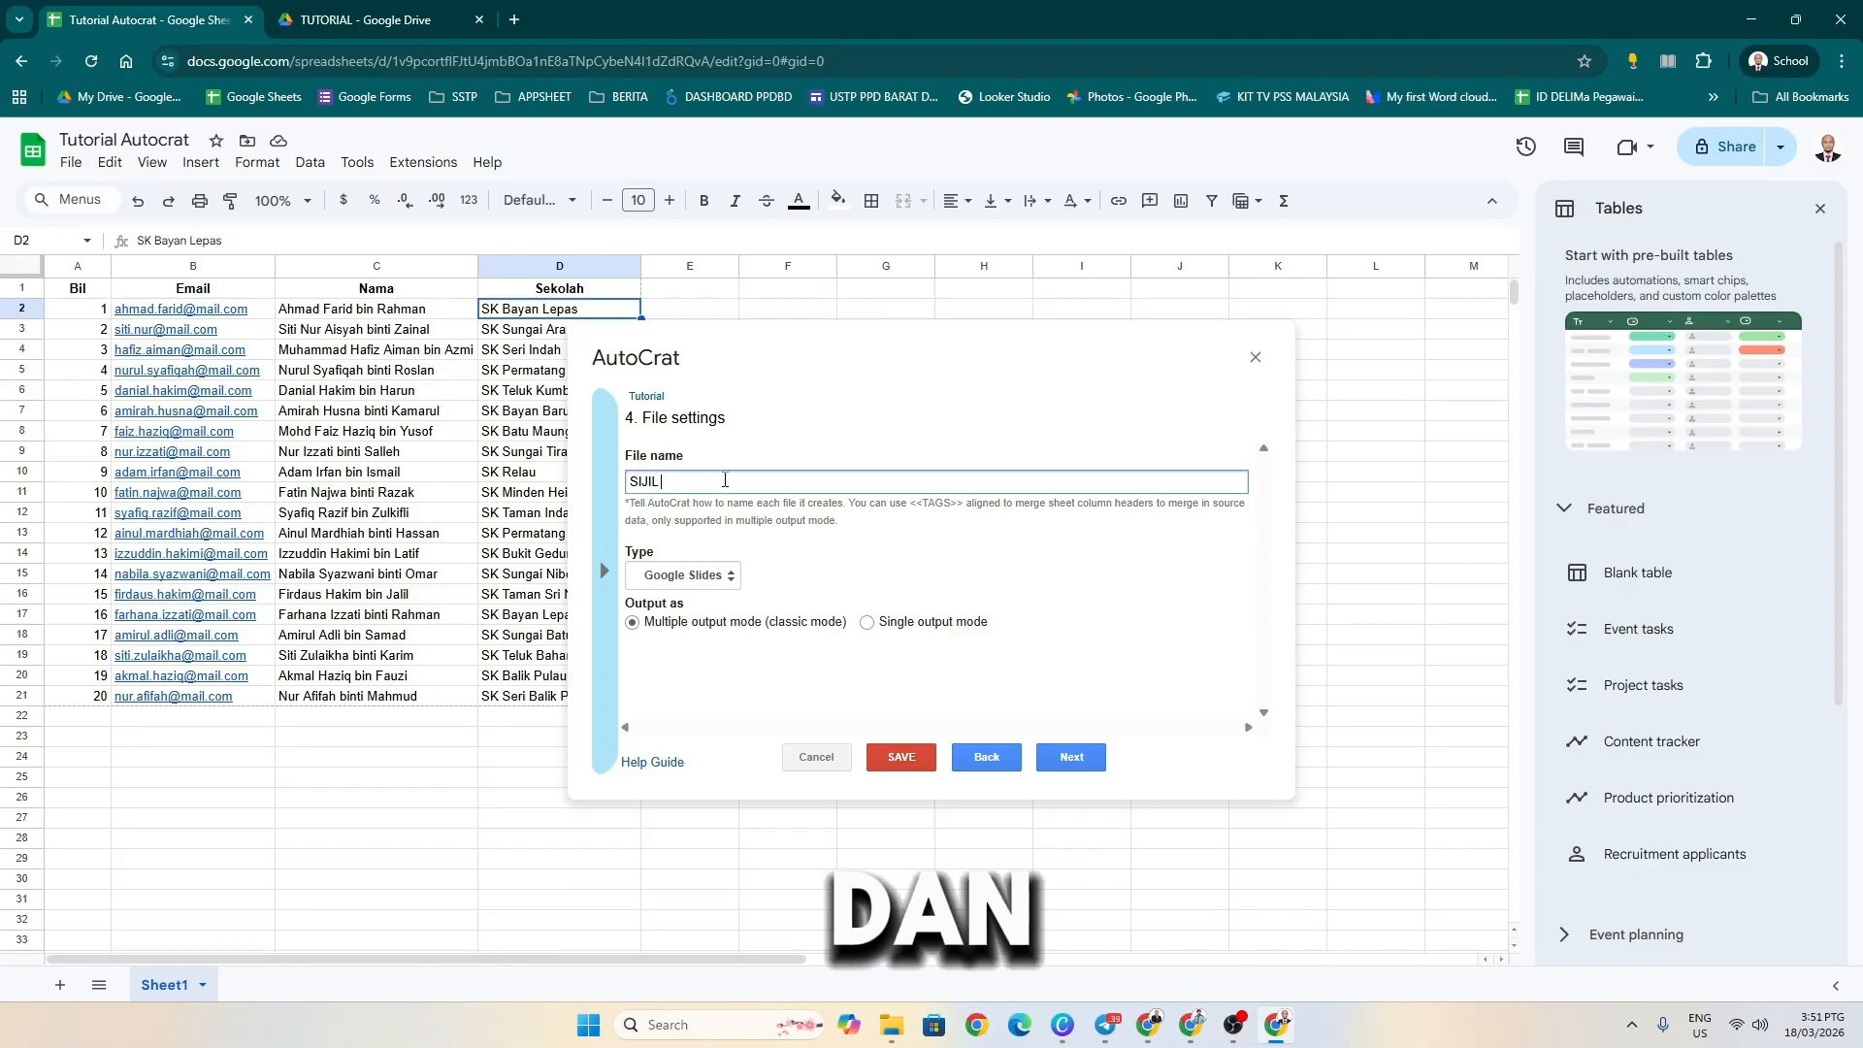
right_click(724, 480)
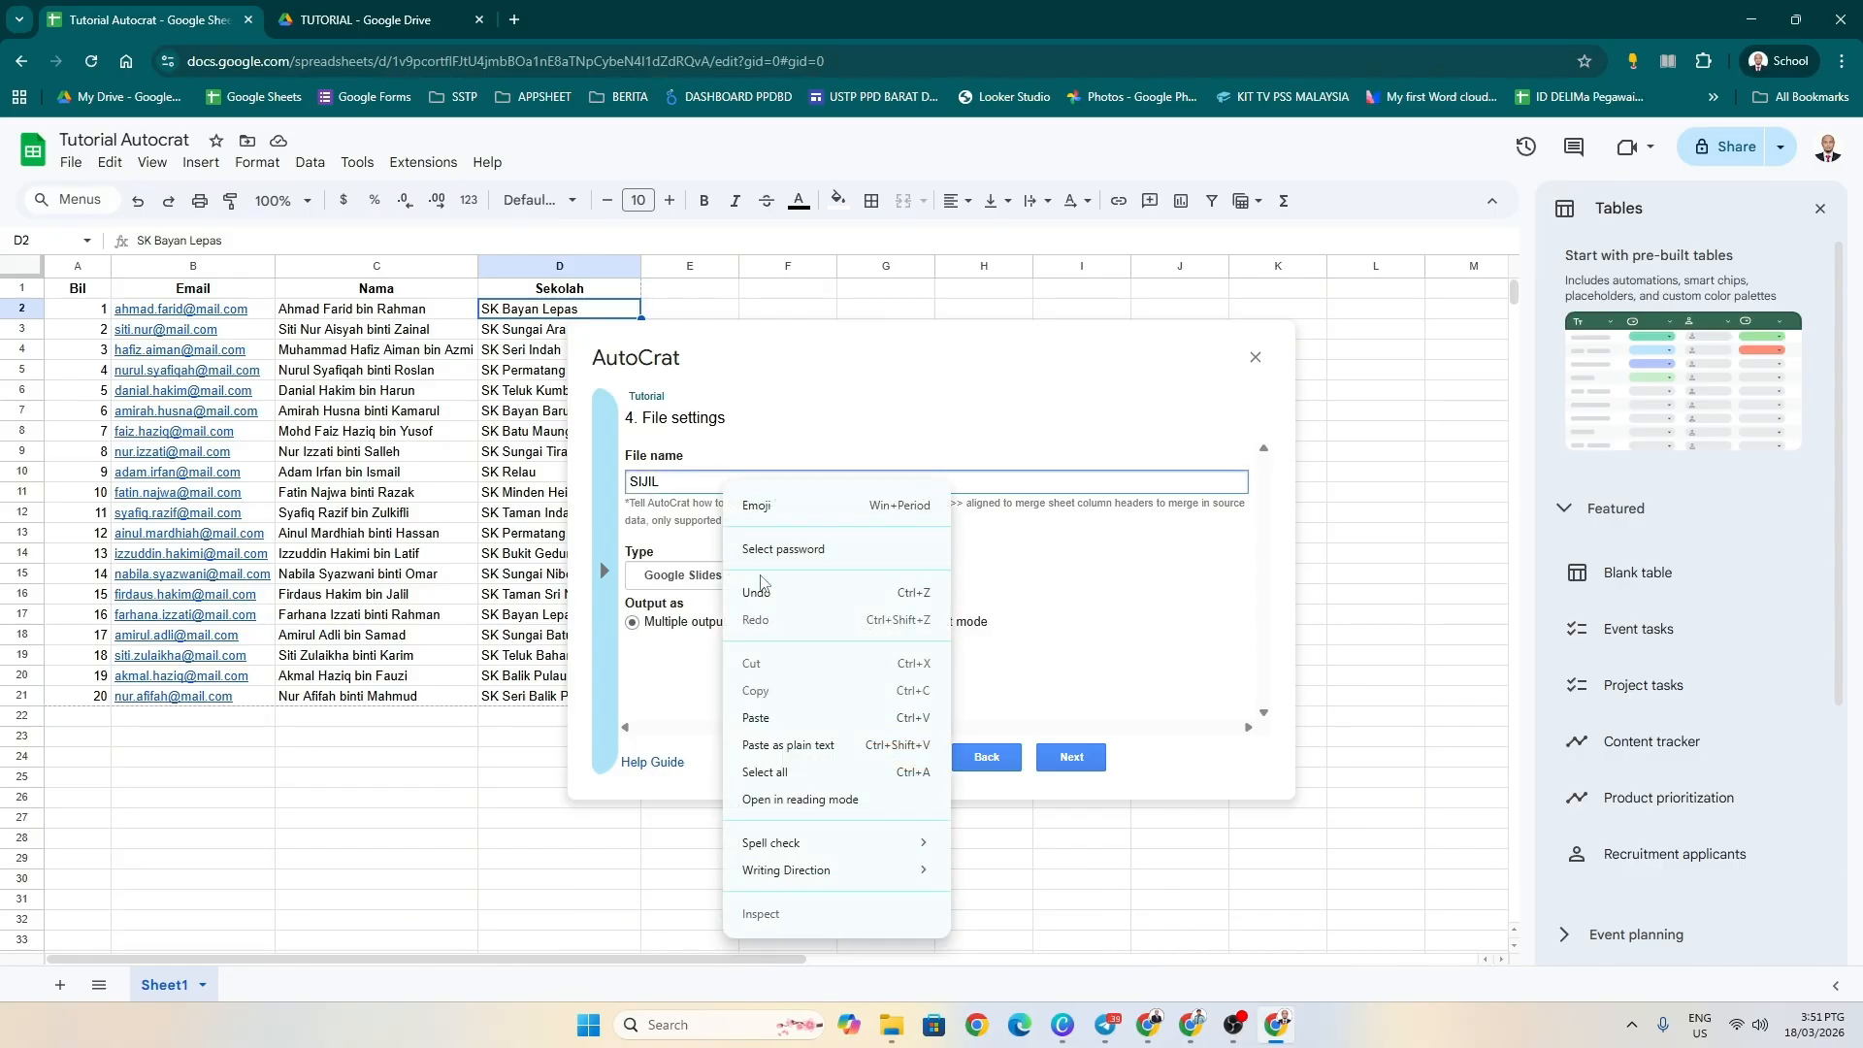
left_click(757, 718)
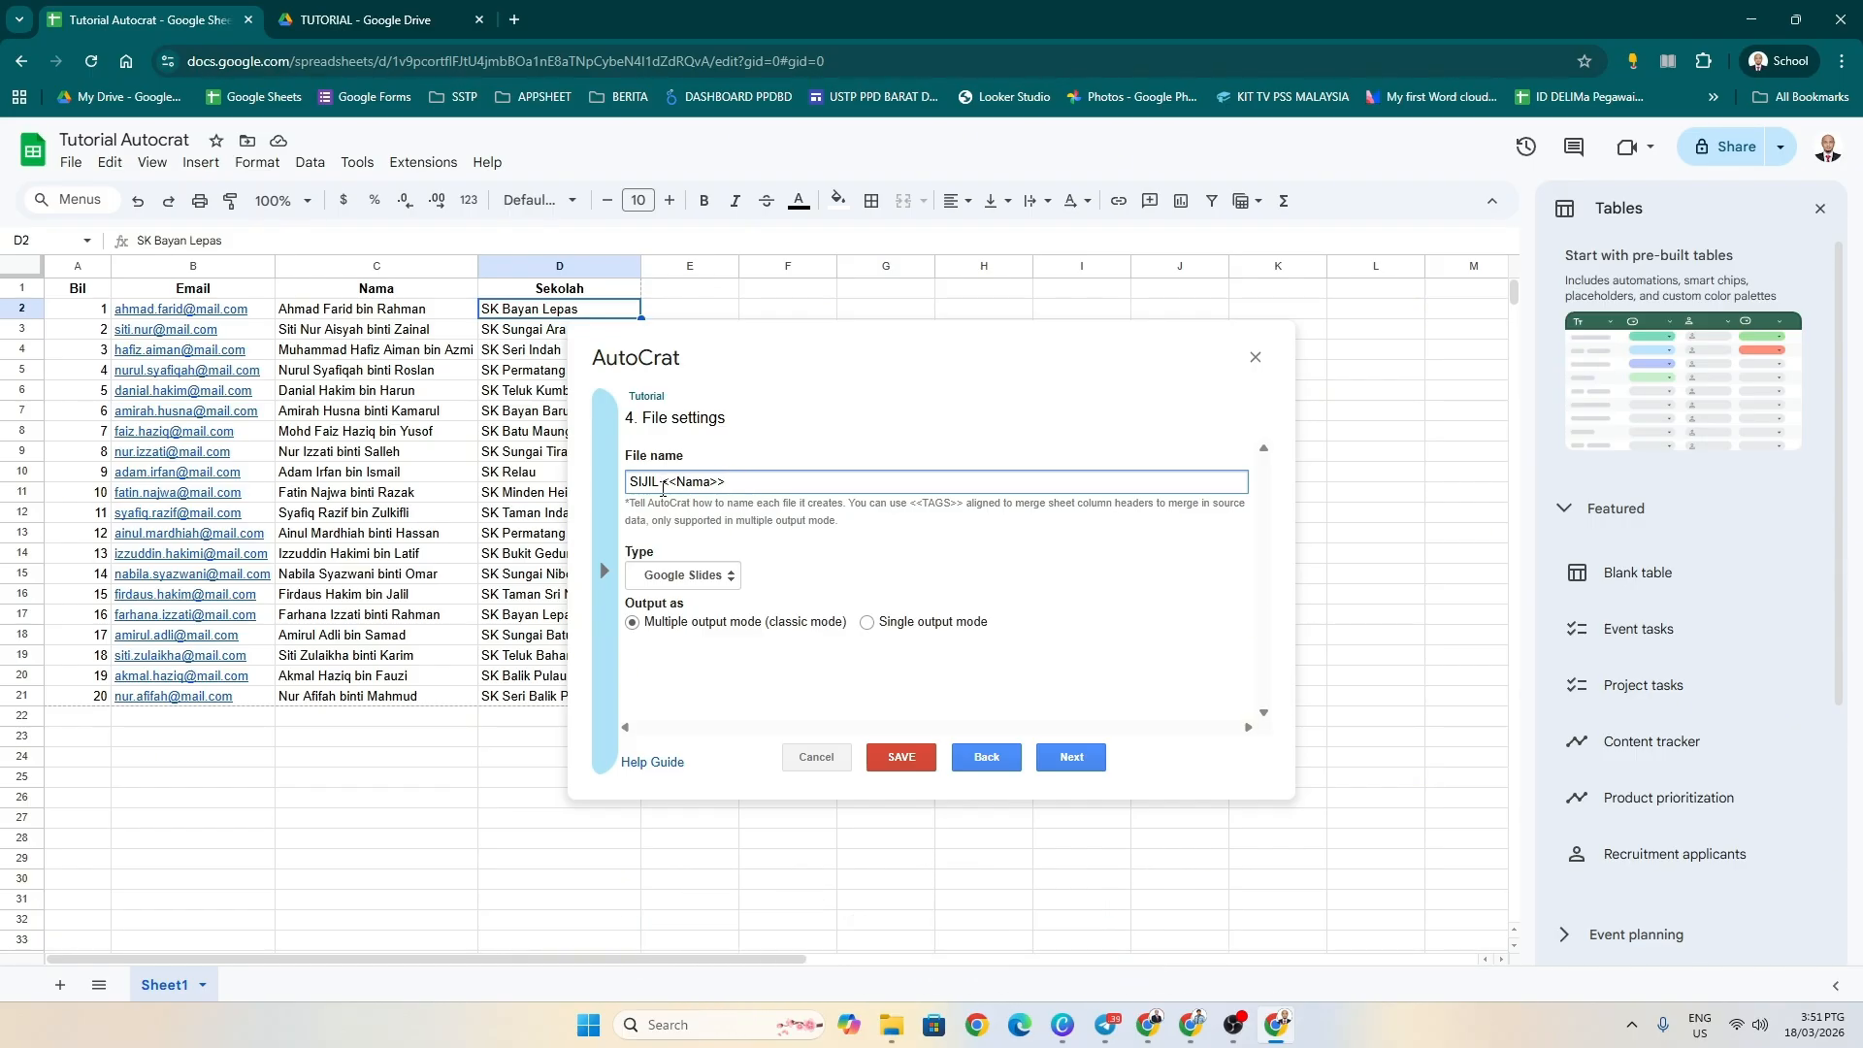
type("TUTORIAL")
- Set the output file type to PDF and continue to the destination folder settings
left_click(732, 580)
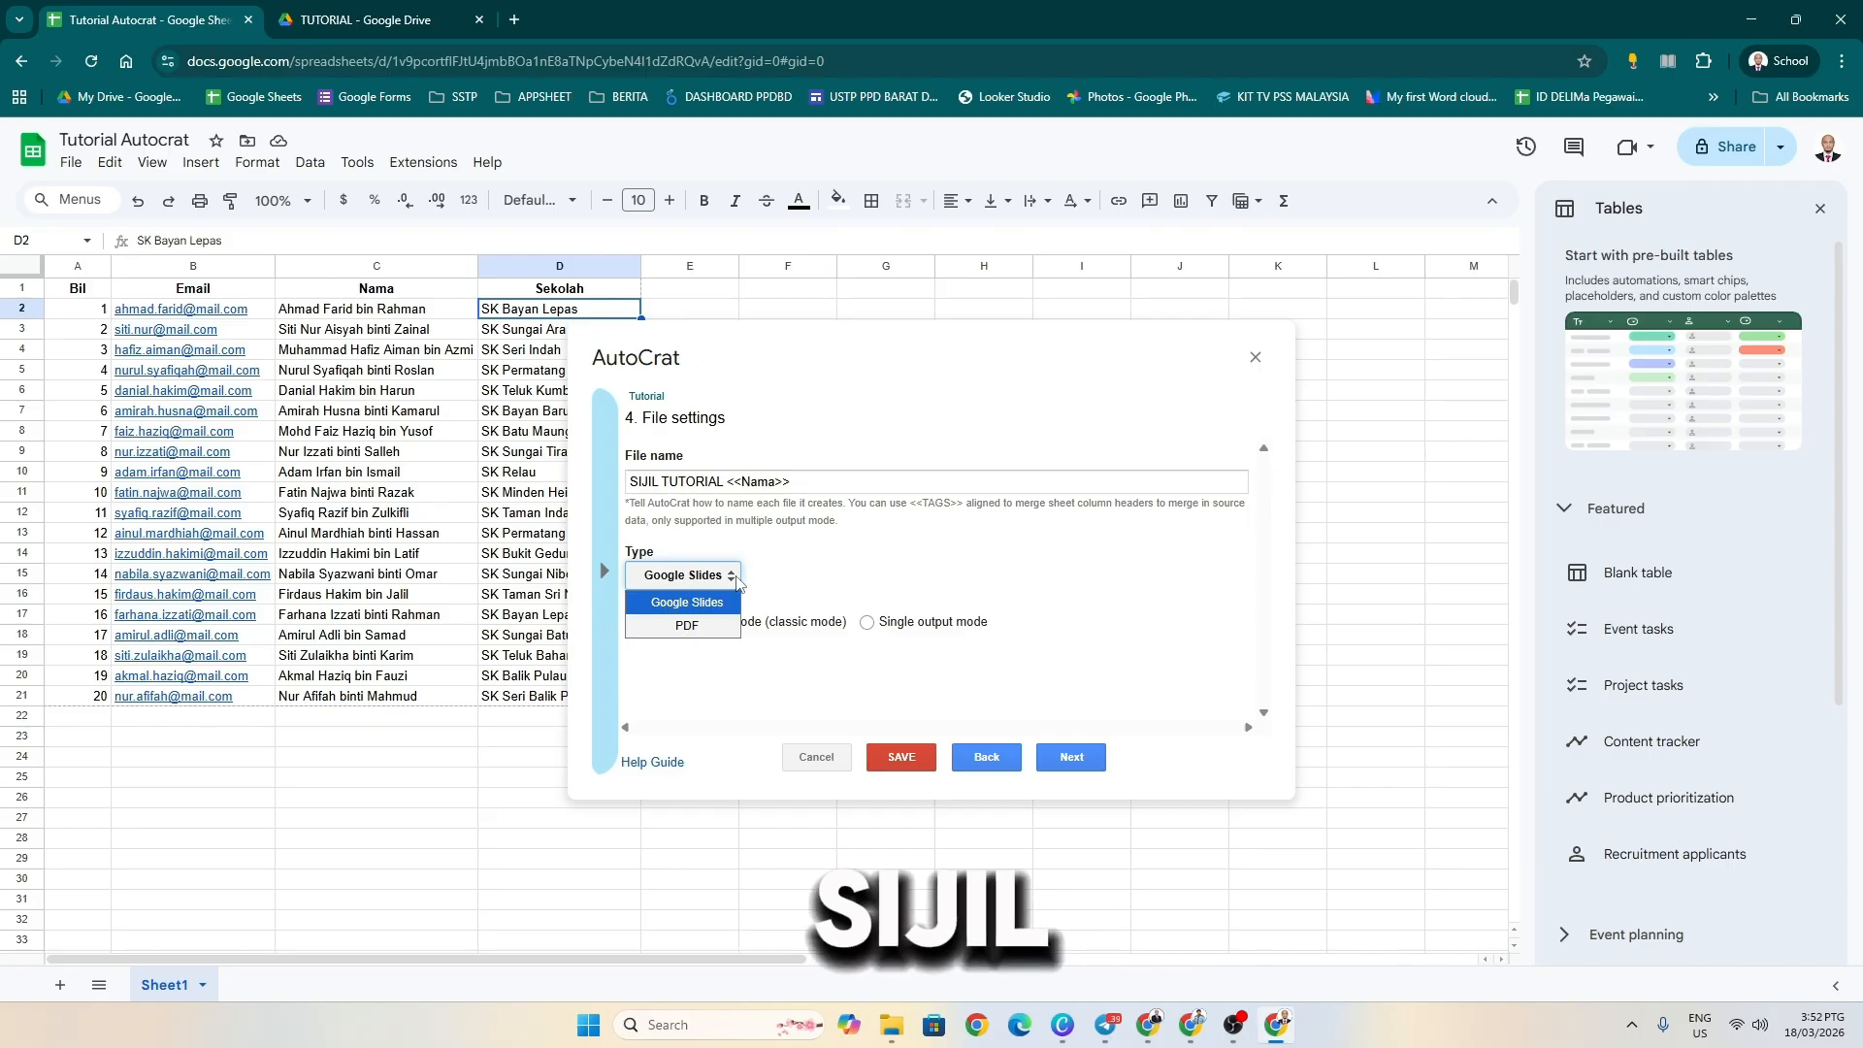
left_click(719, 633)
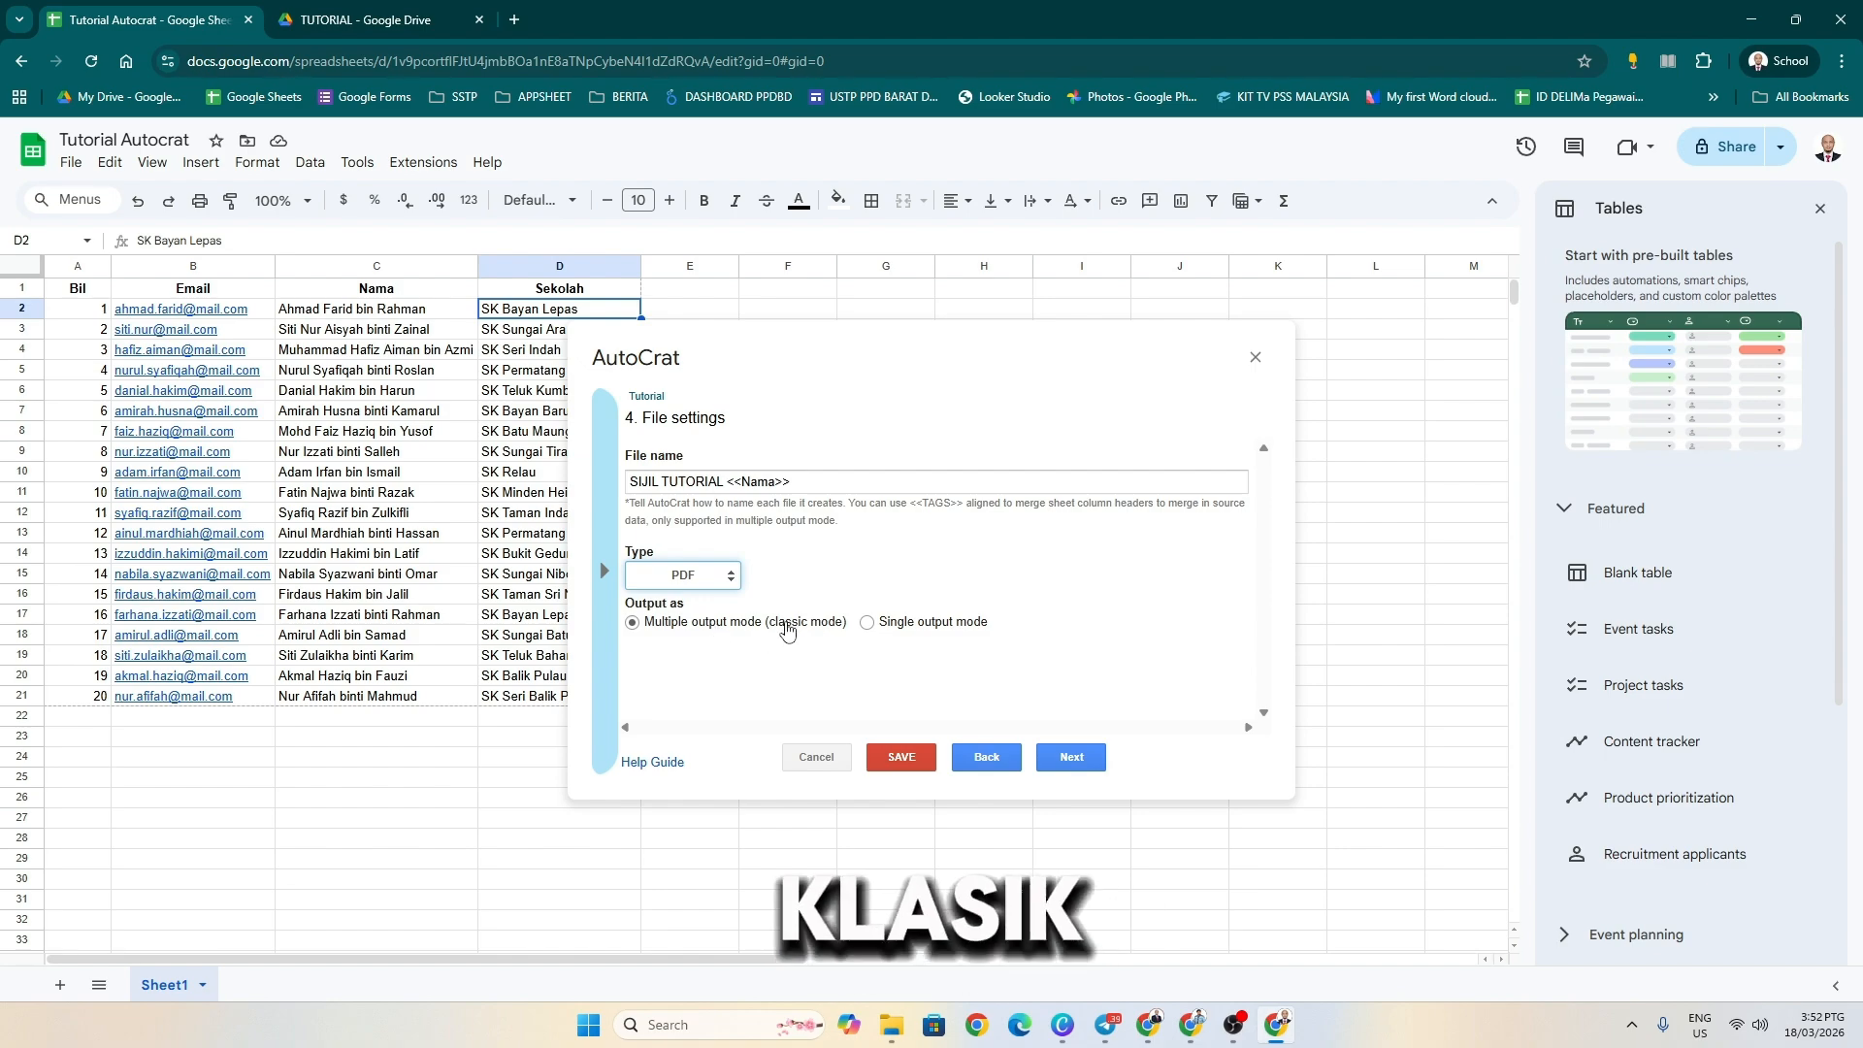
left_click(1071, 758)
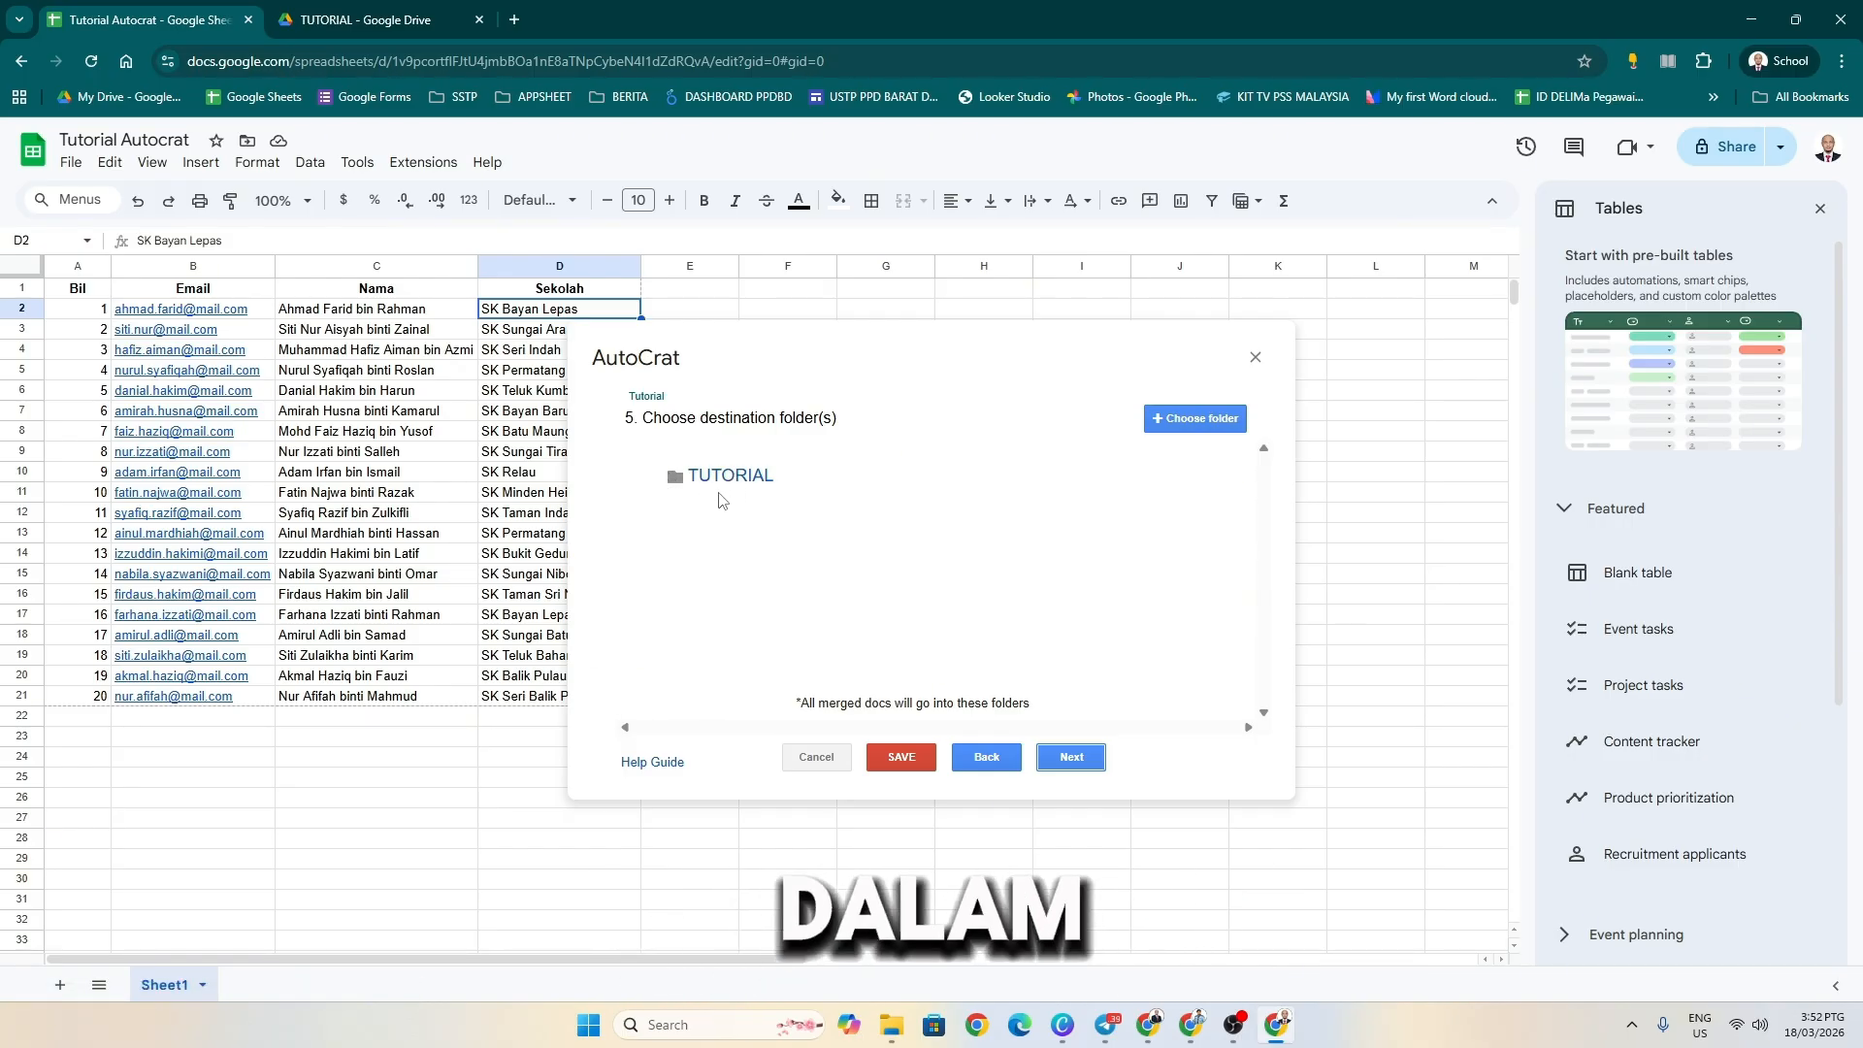
- Keep TUTORIAL as the destination folder and continue past the optional dynamic folder reference without adding one
left_click(1079, 763)
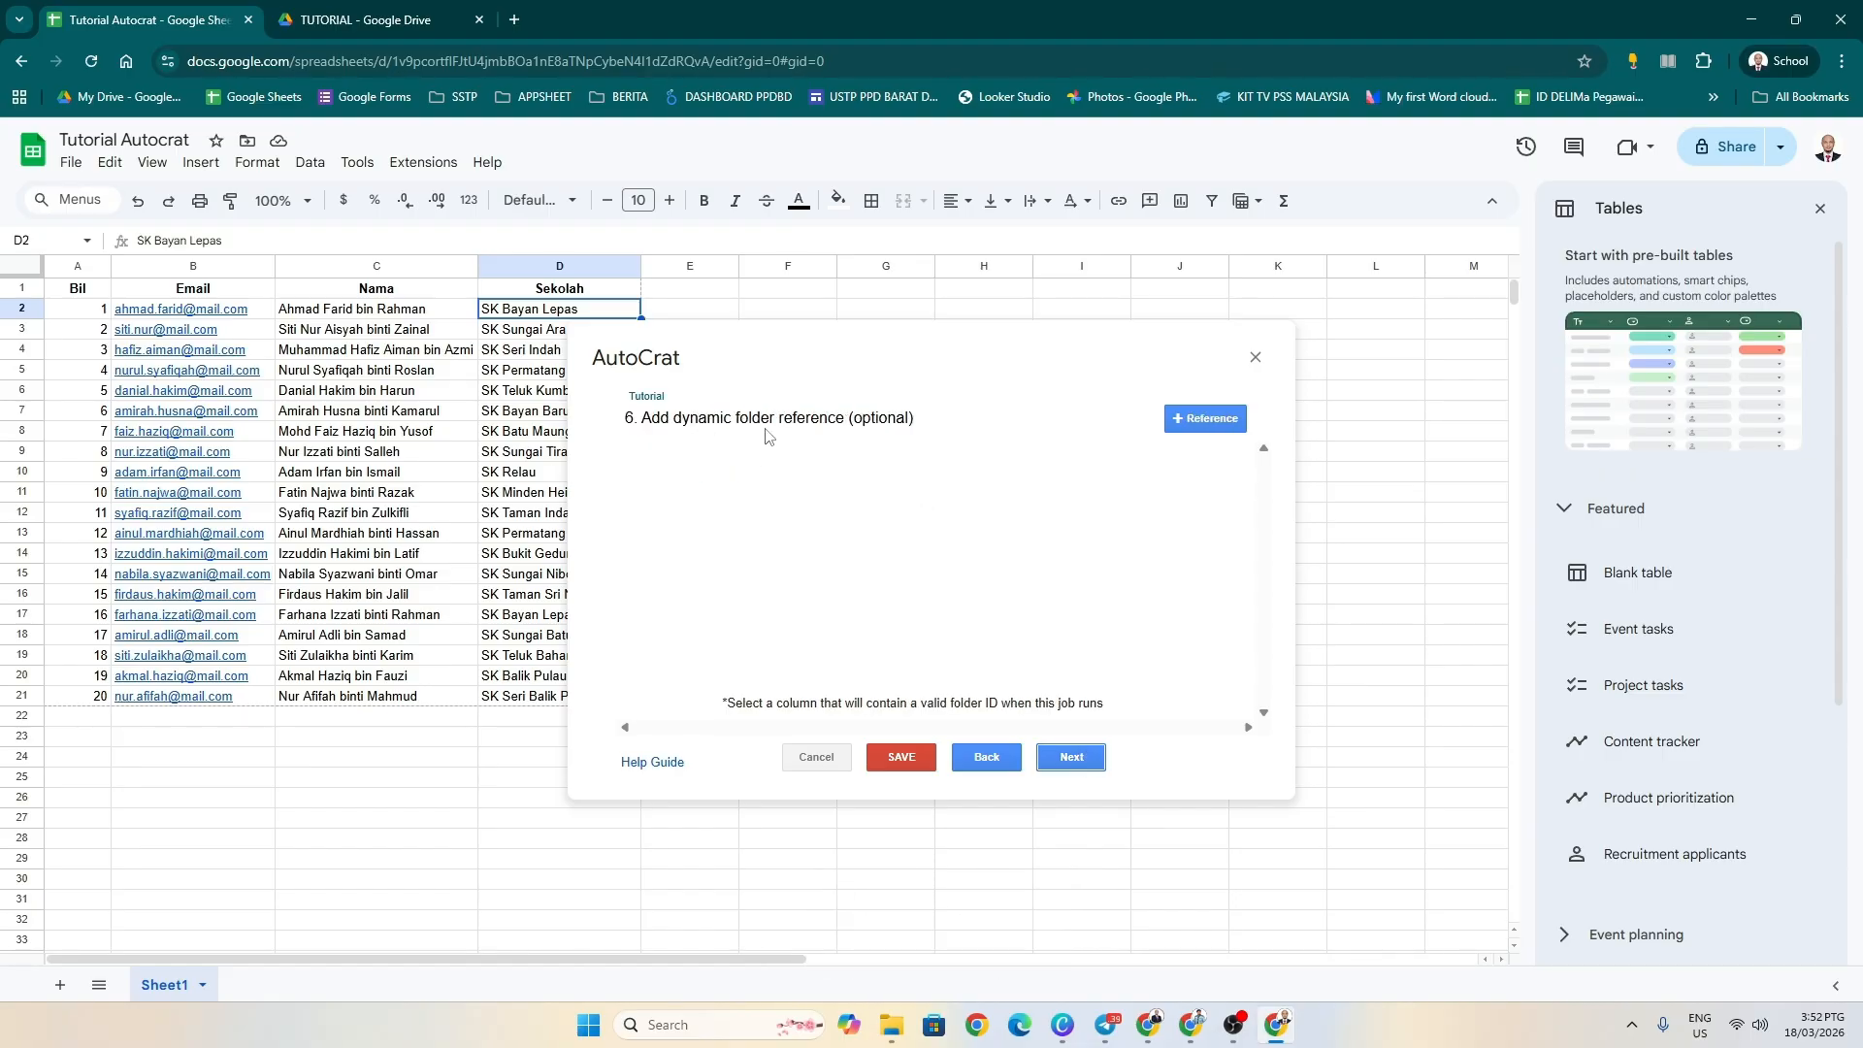
left_click(1080, 761)
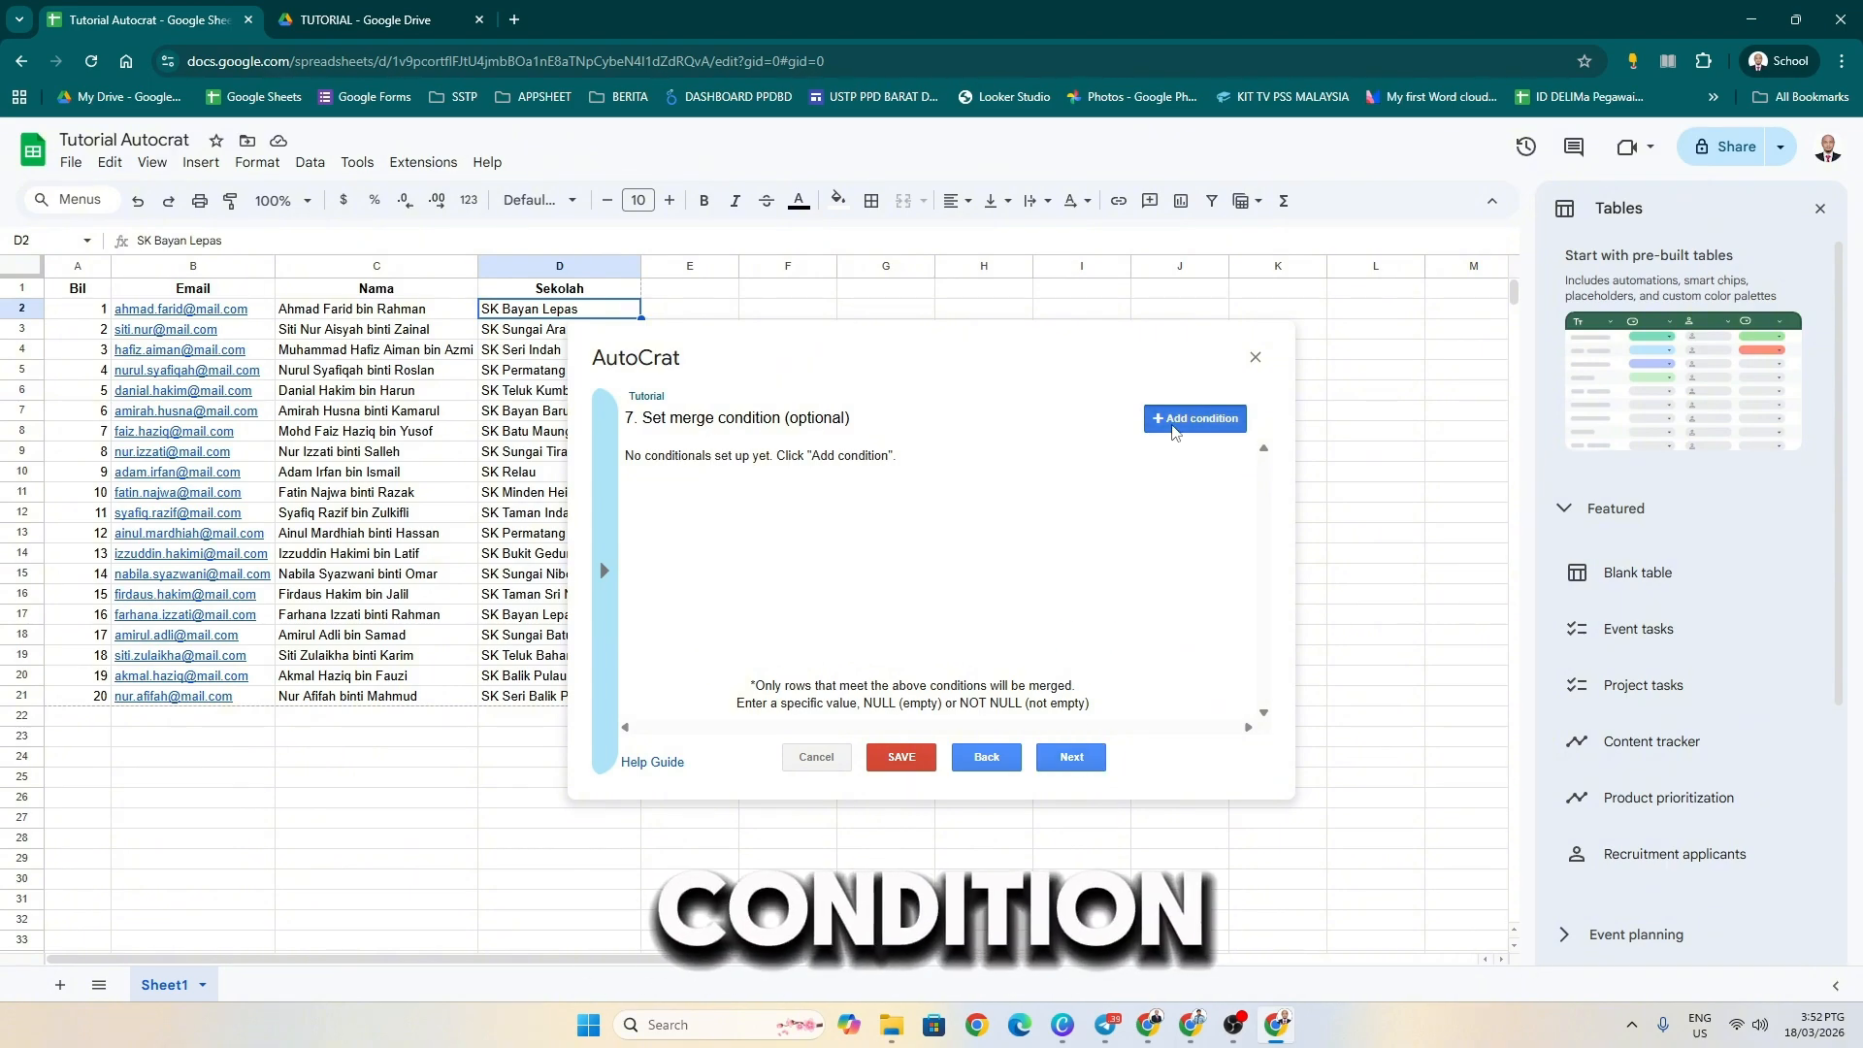
left_click(1194, 419)
left_click(867, 501)
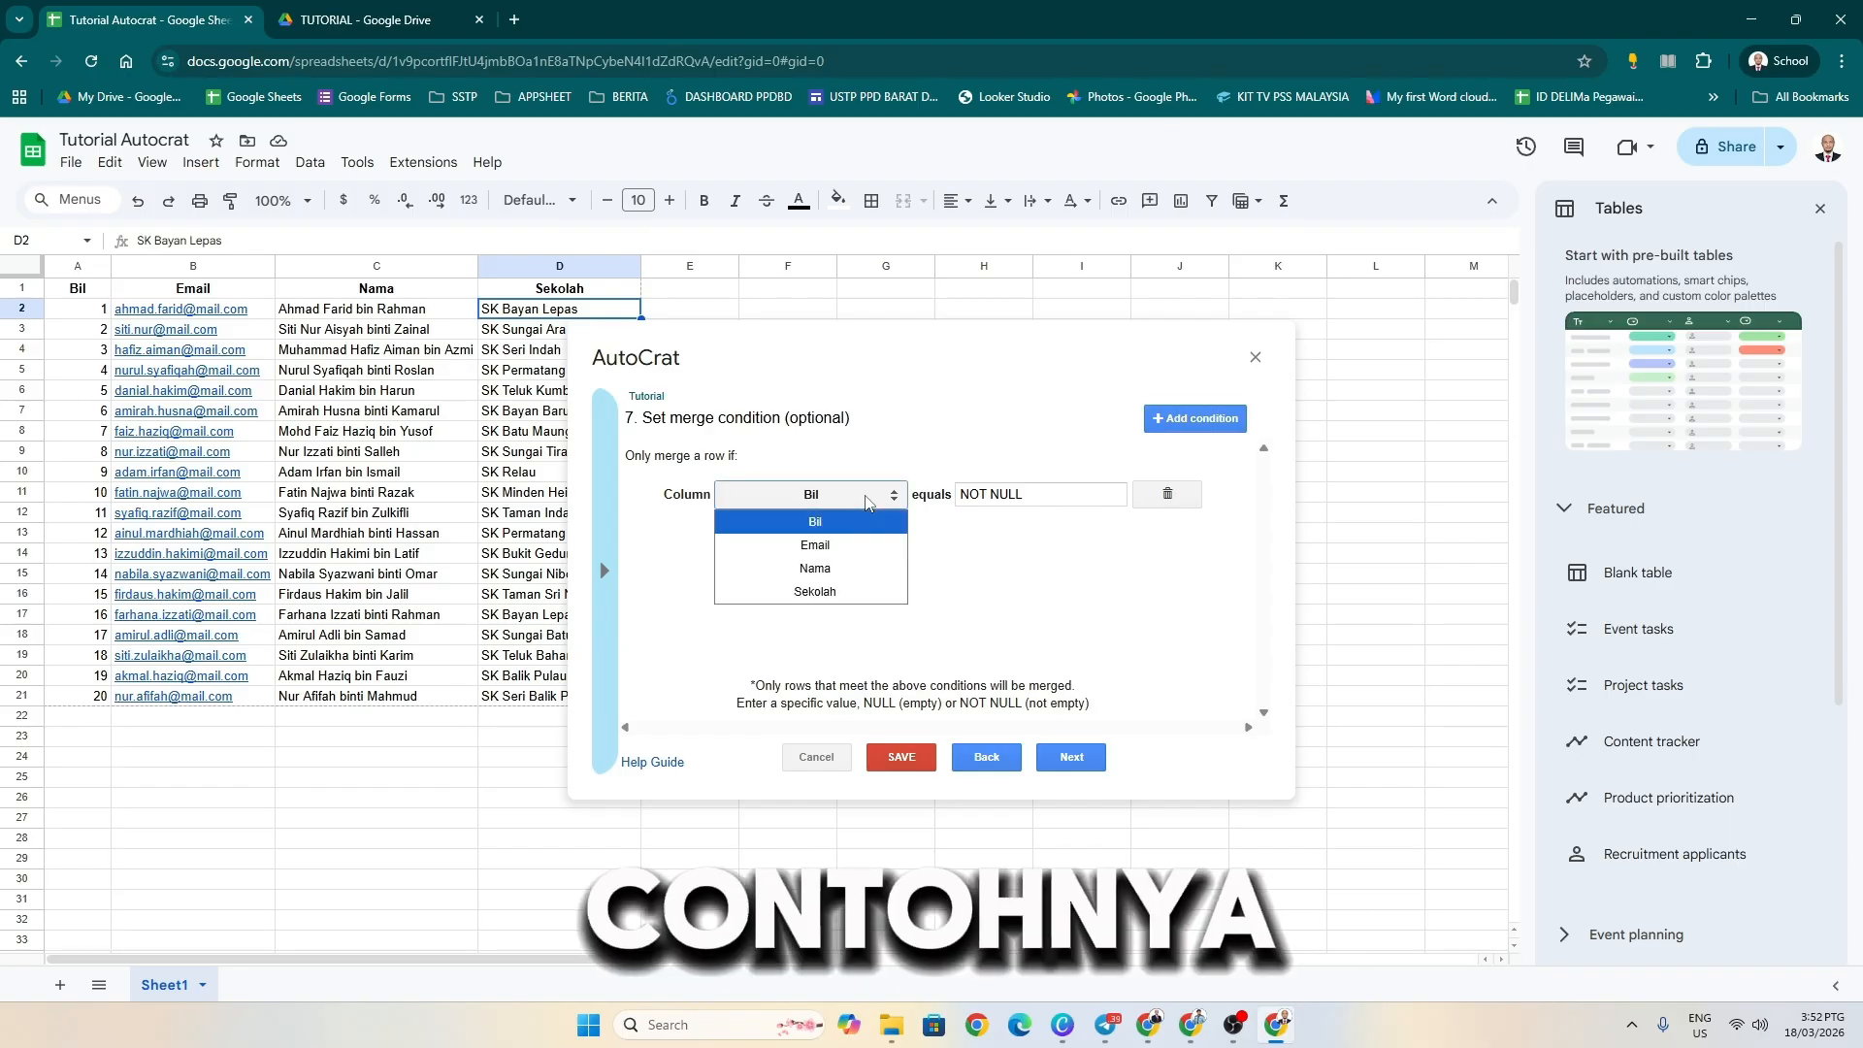
left_click(866, 501)
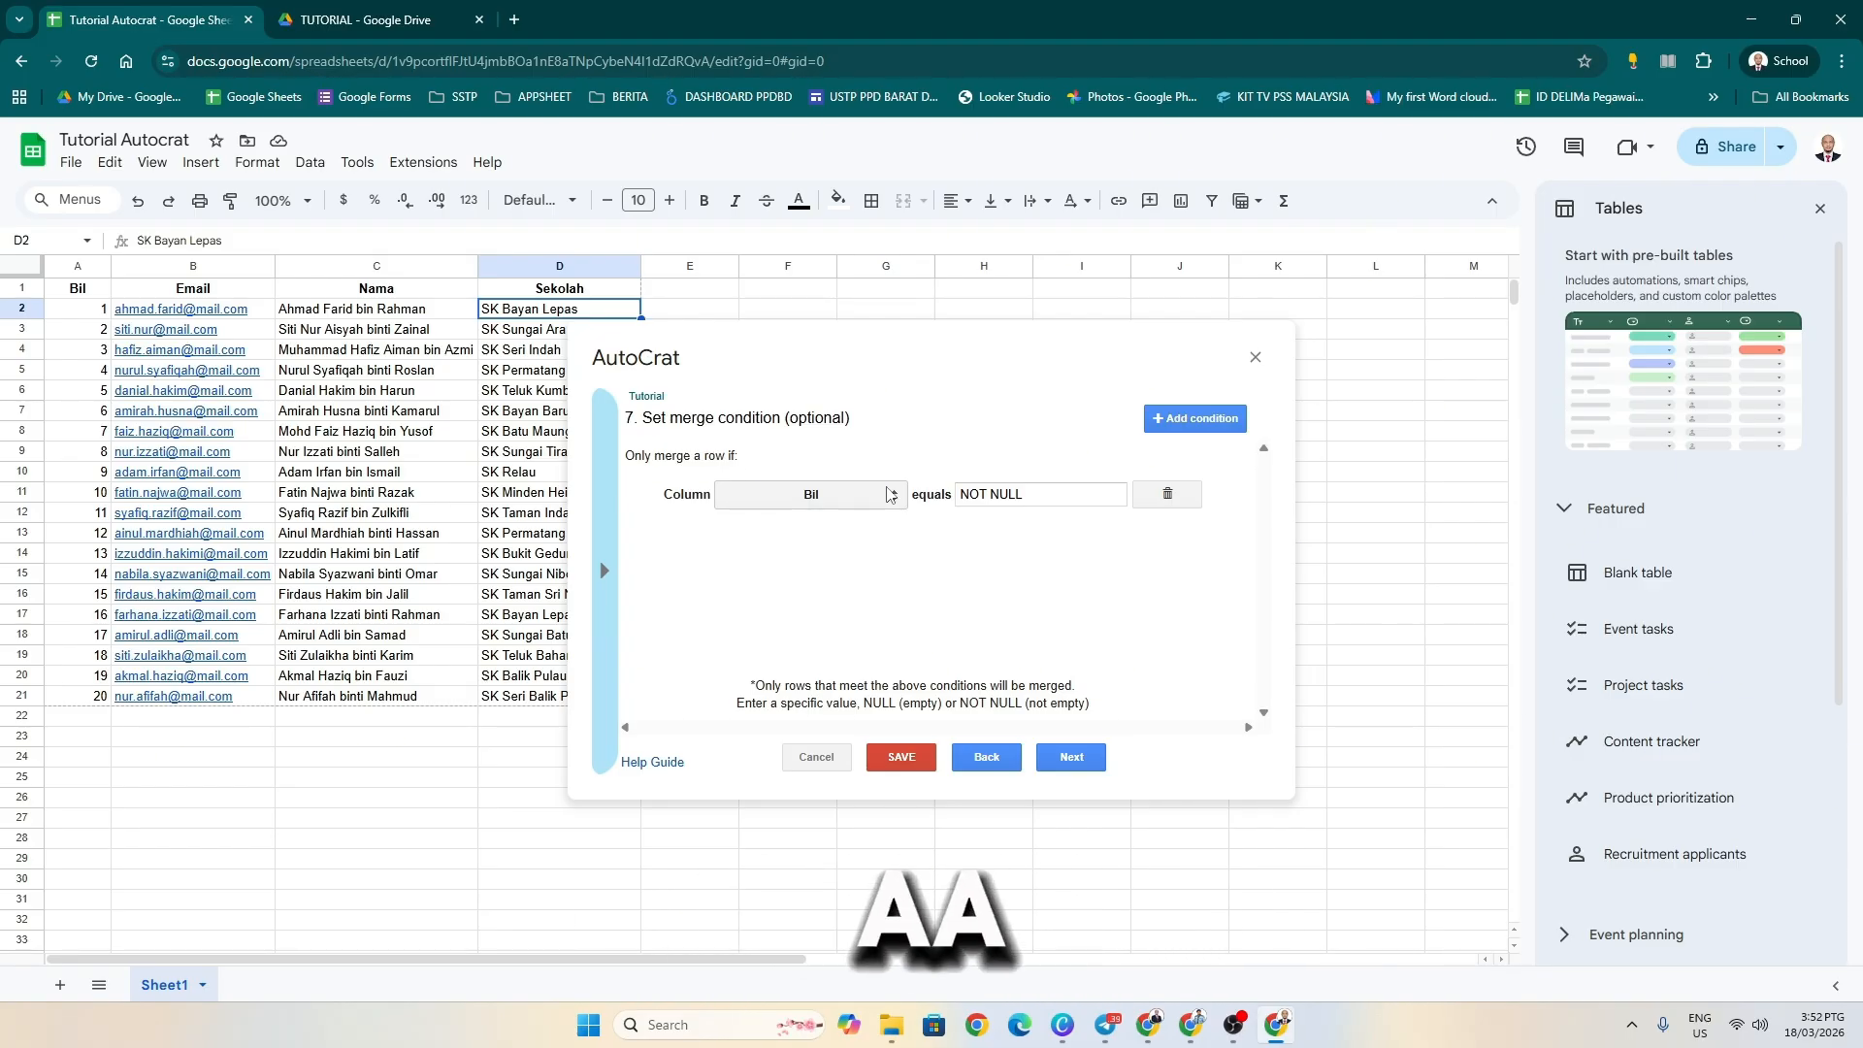
left_click(889, 495)
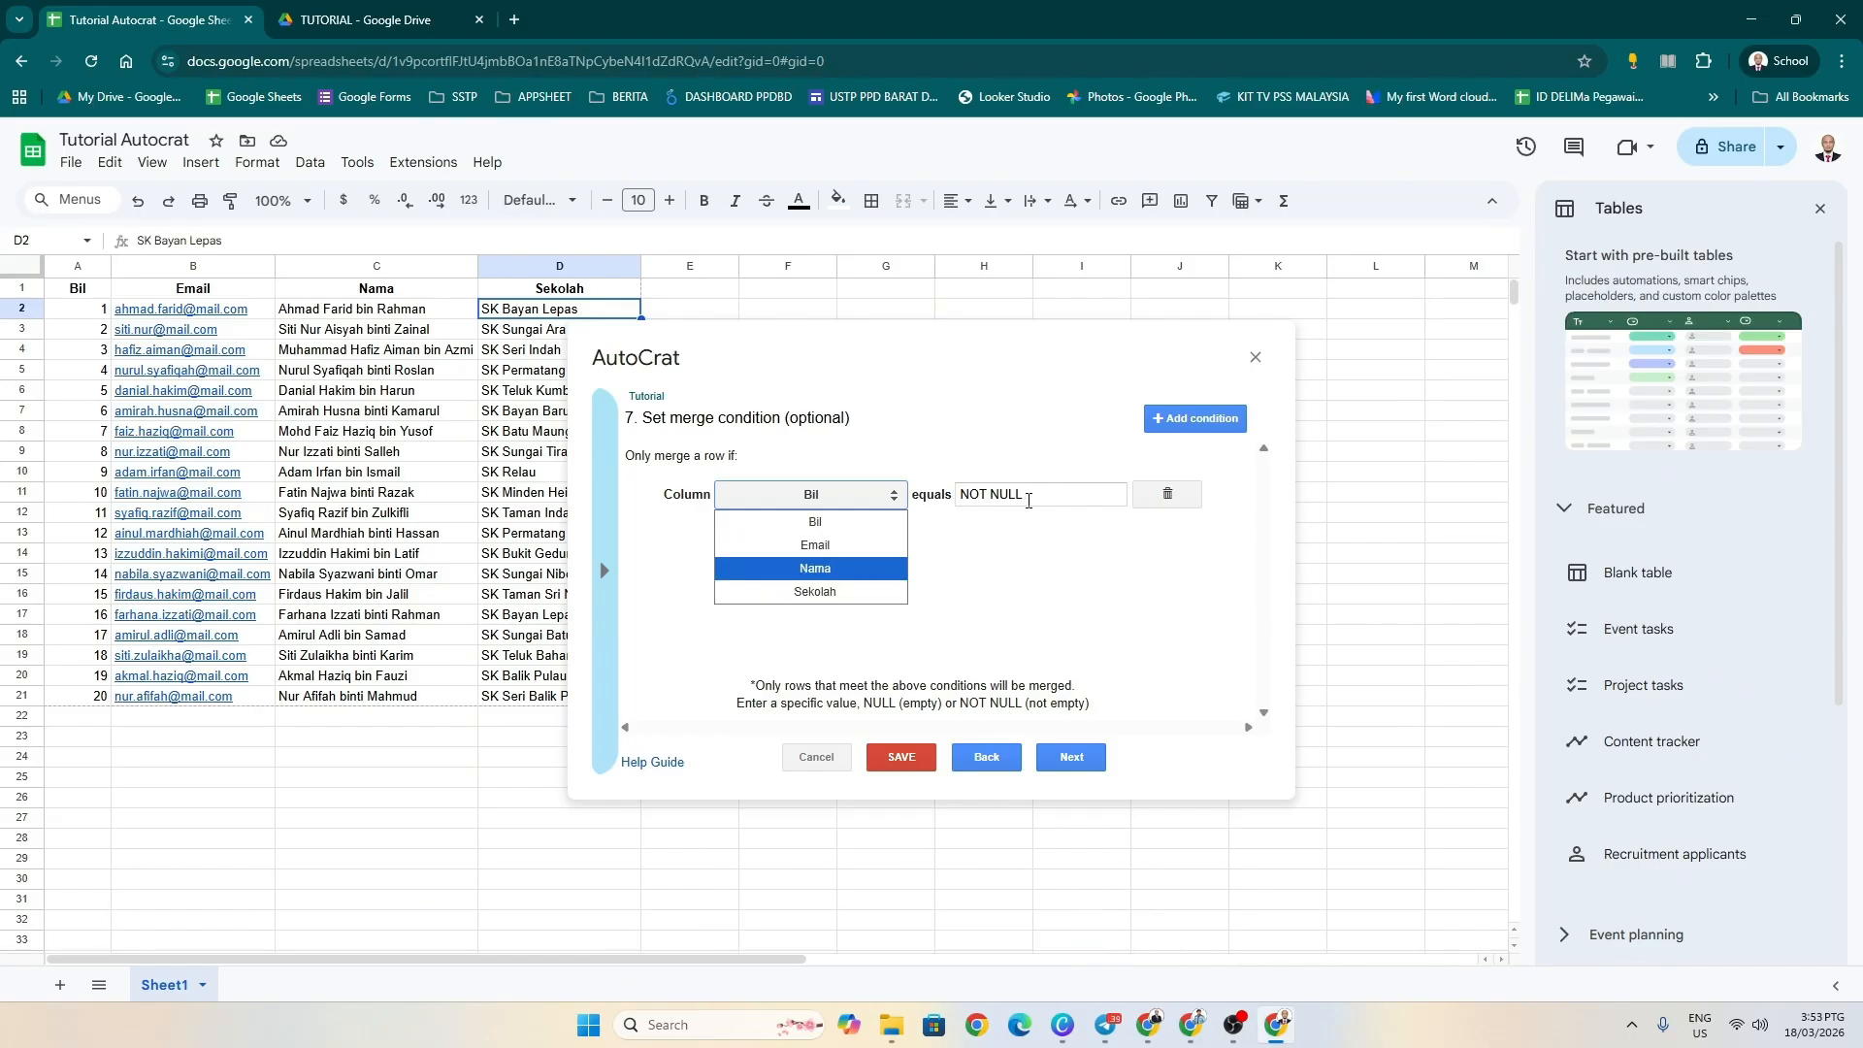
left_click(1167, 494)
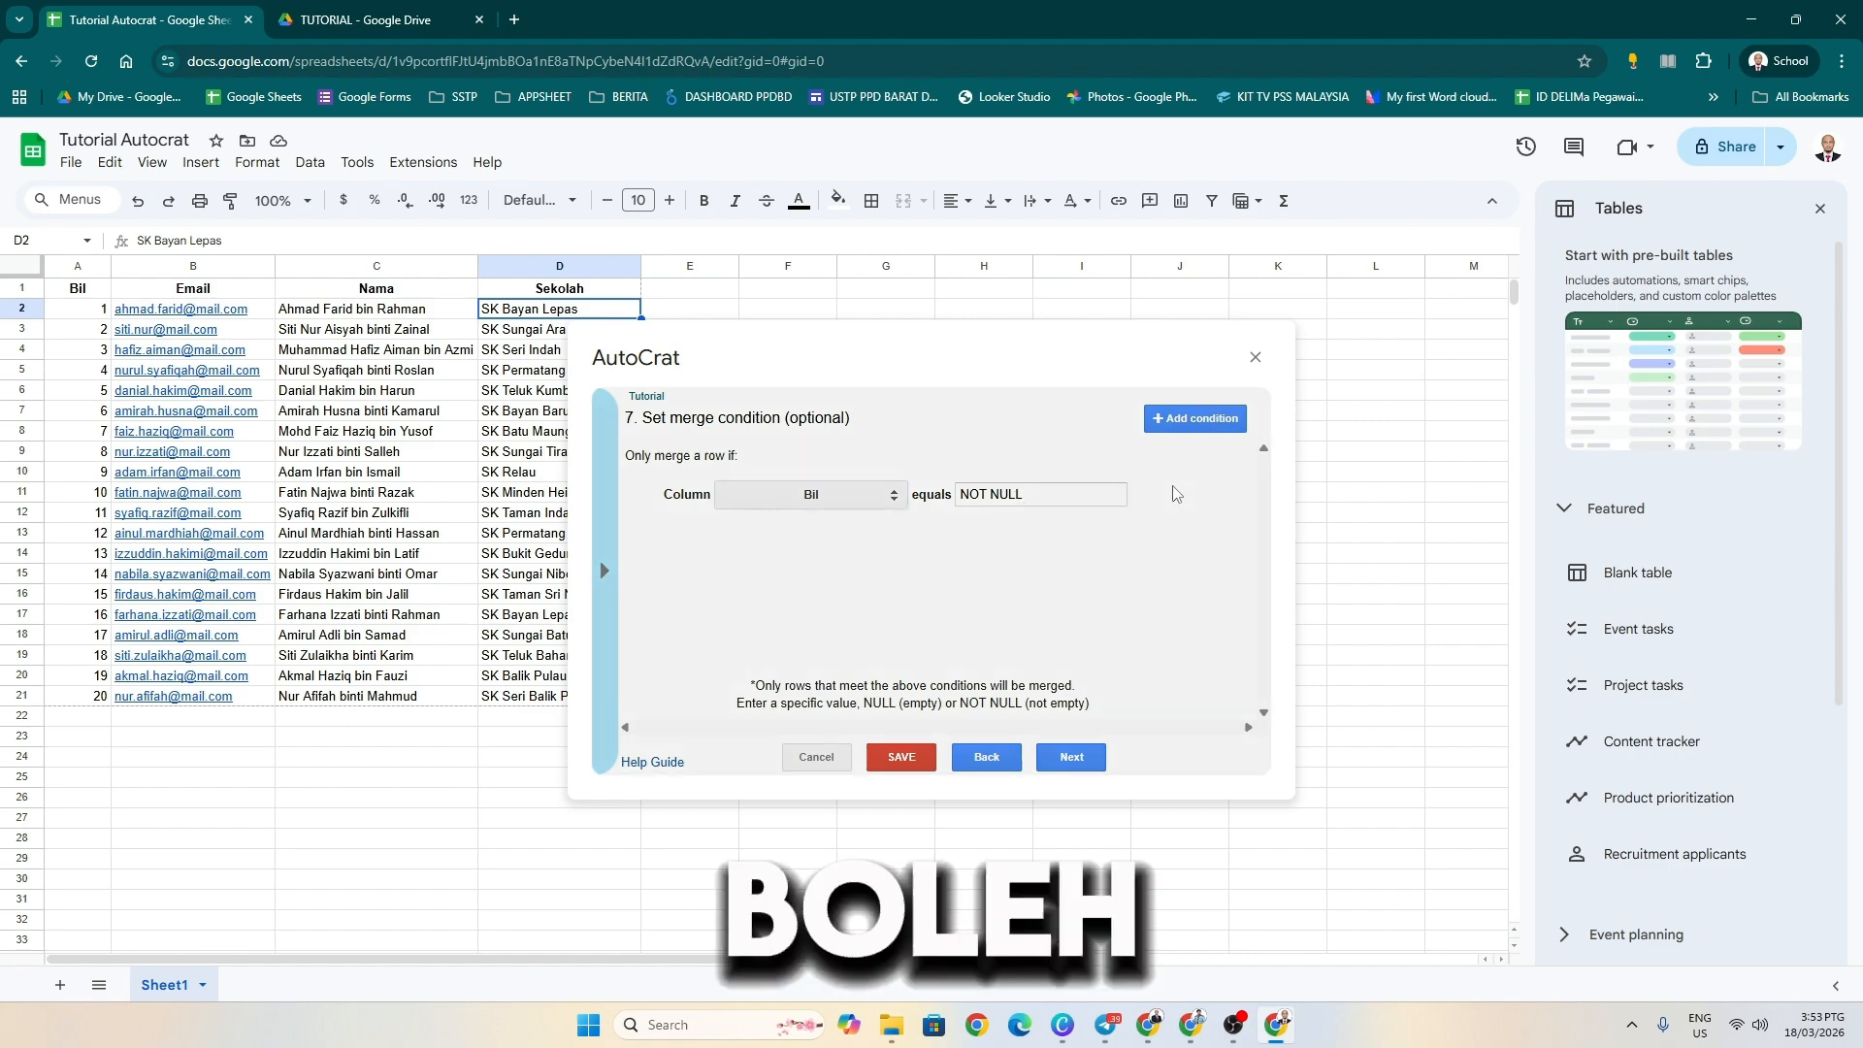
left_click(1223, 556)
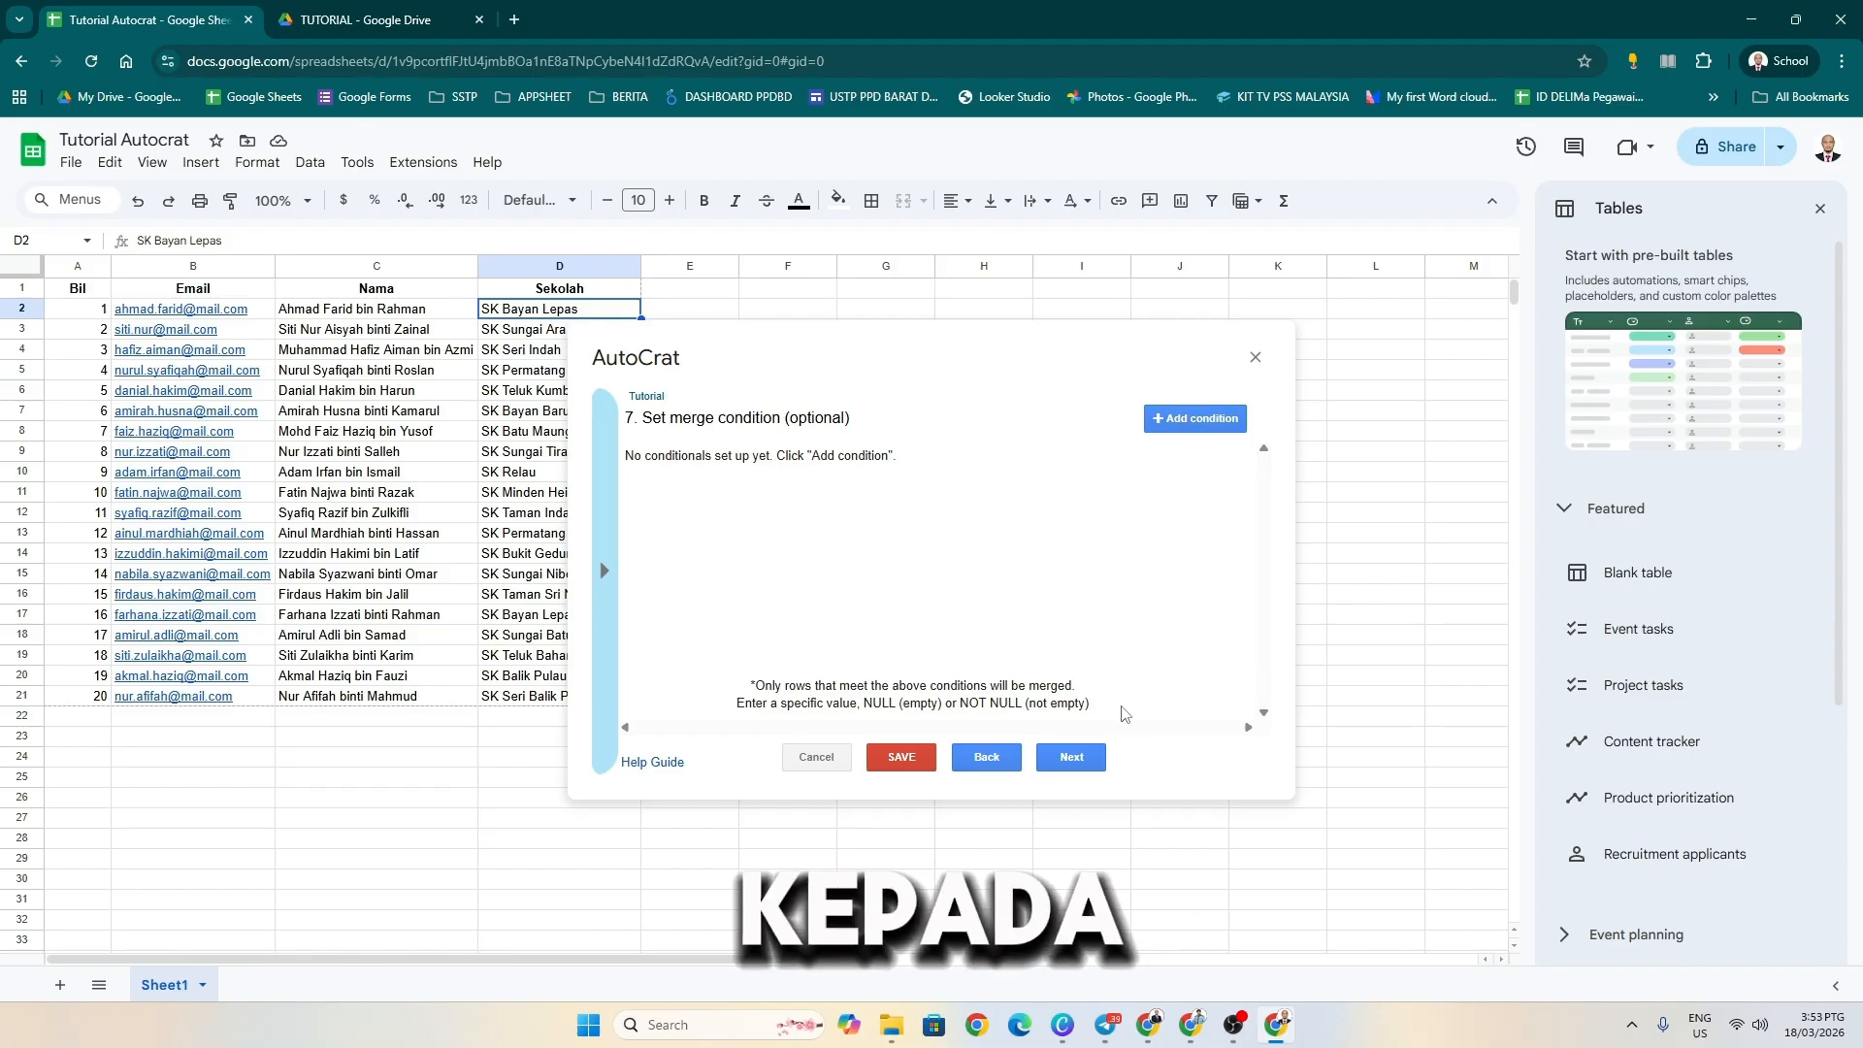
- Continue without a merge condition, turn on document sharing, disallow collaborator re-sharing, and enable sending from the generic no-reply address
left_click(1097, 759)
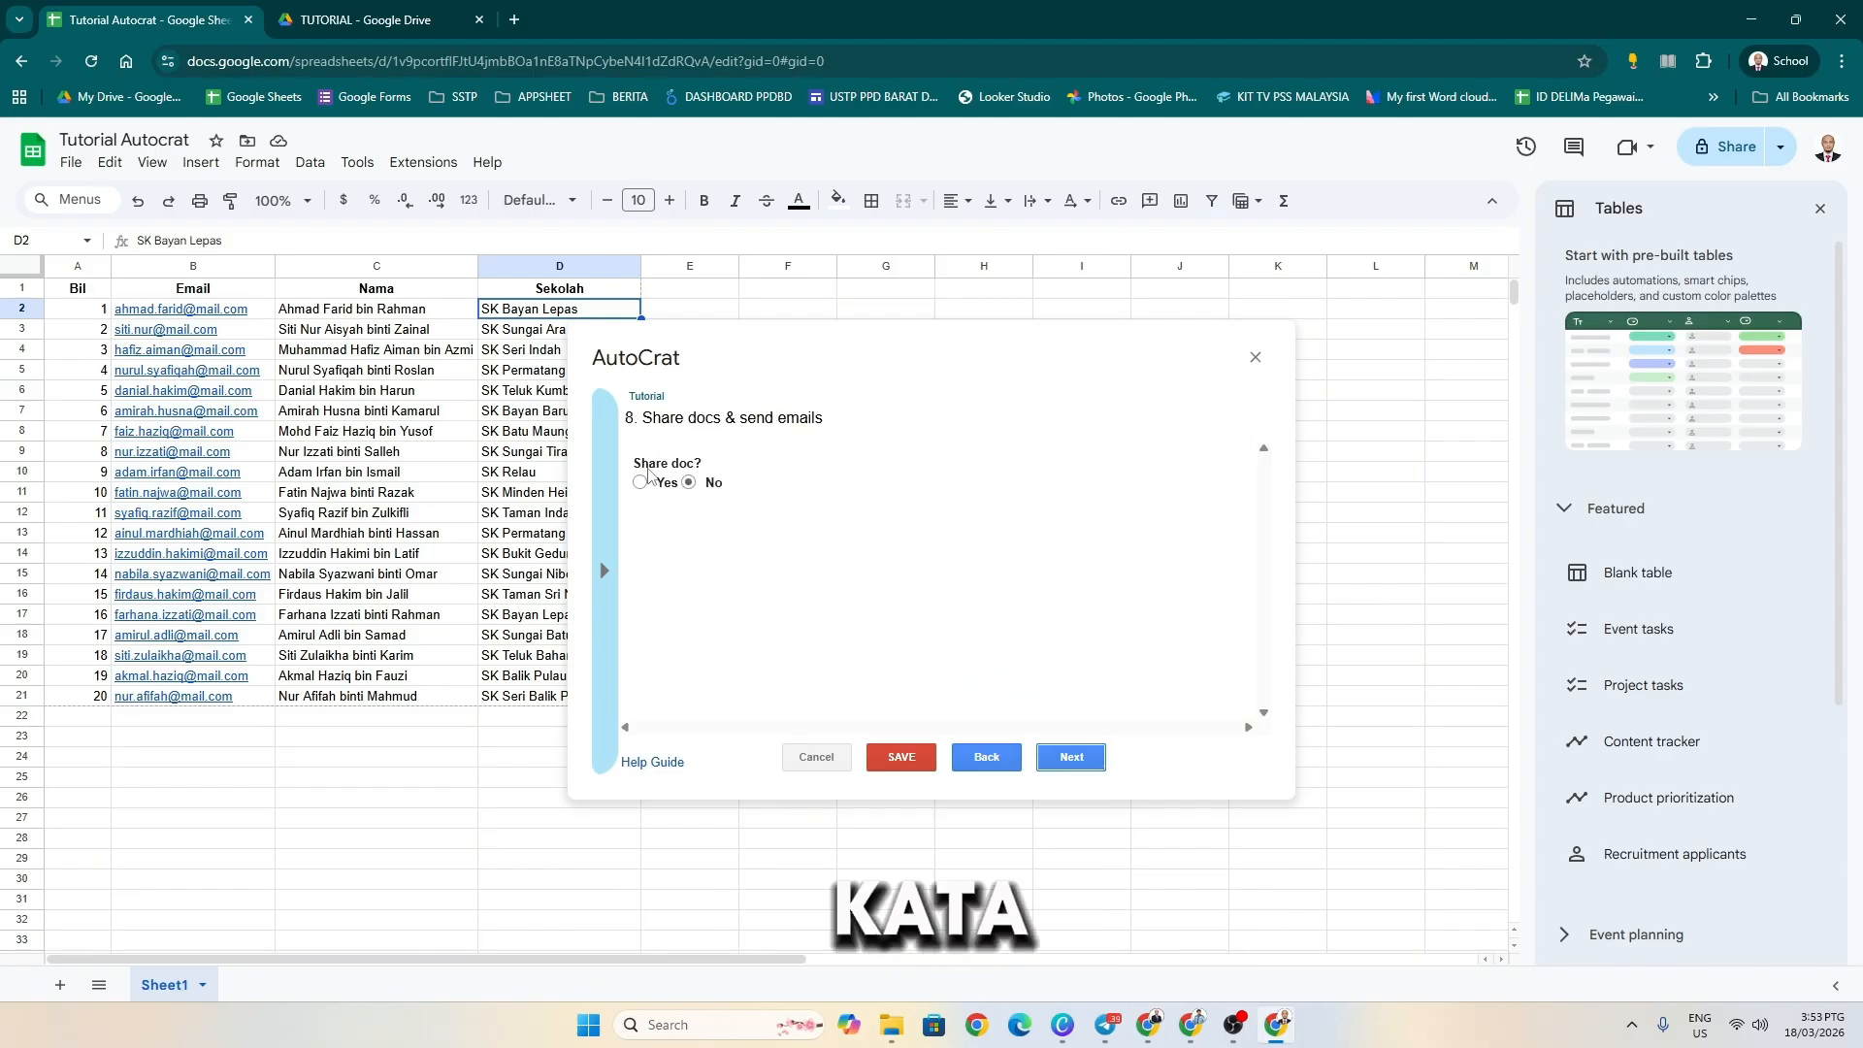
left_click(640, 484)
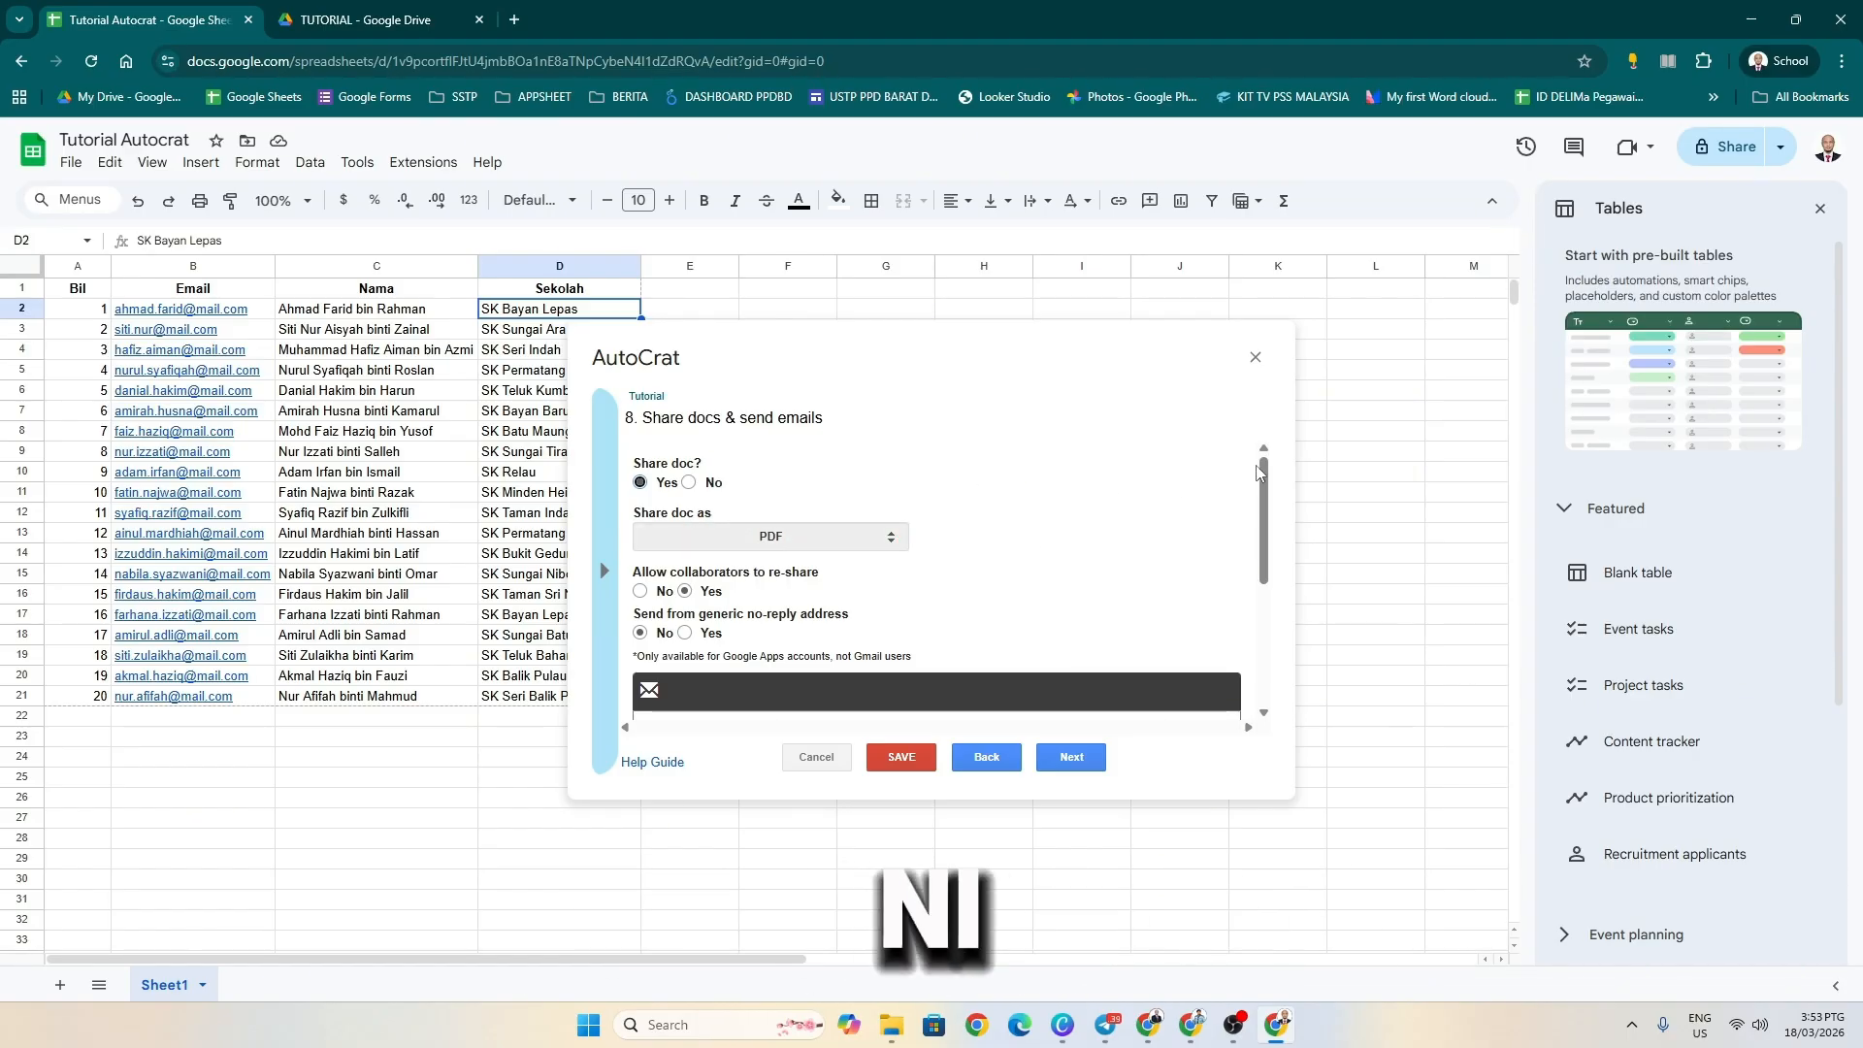
left_click_drag(1264, 473, 1264, 490)
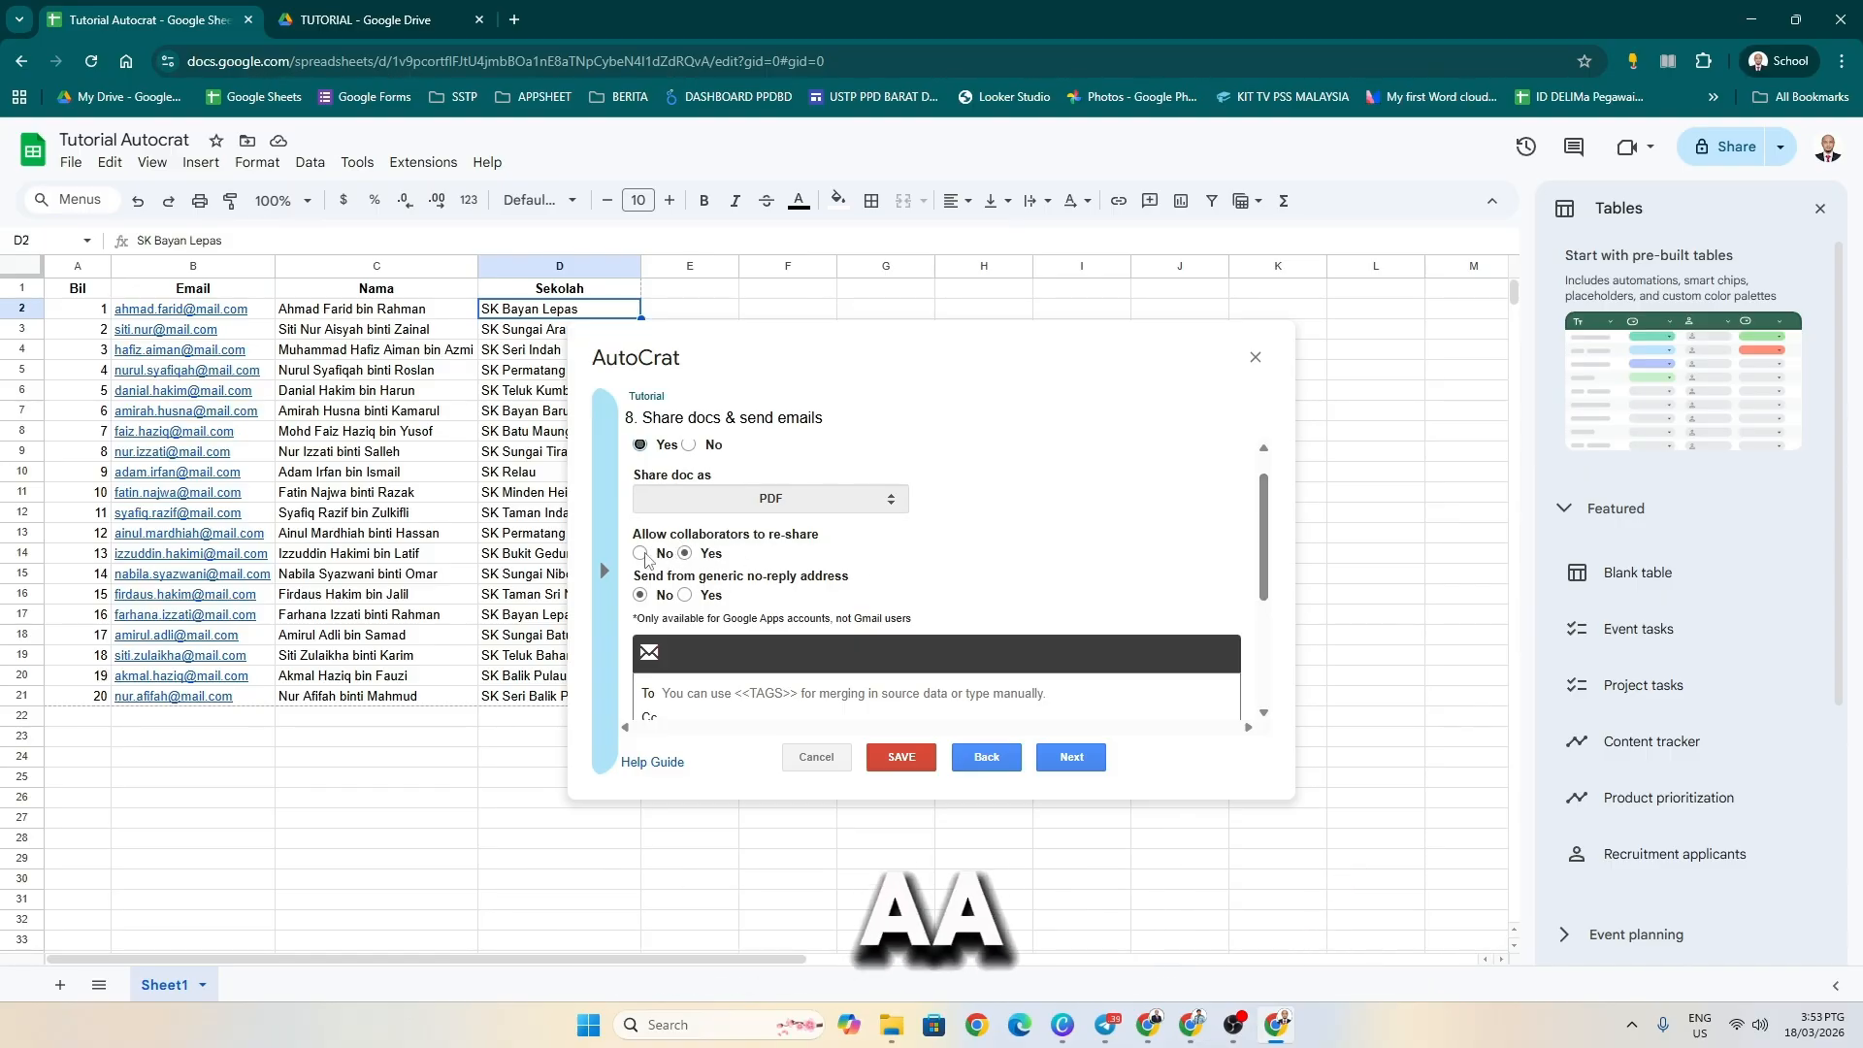
left_click(641, 555)
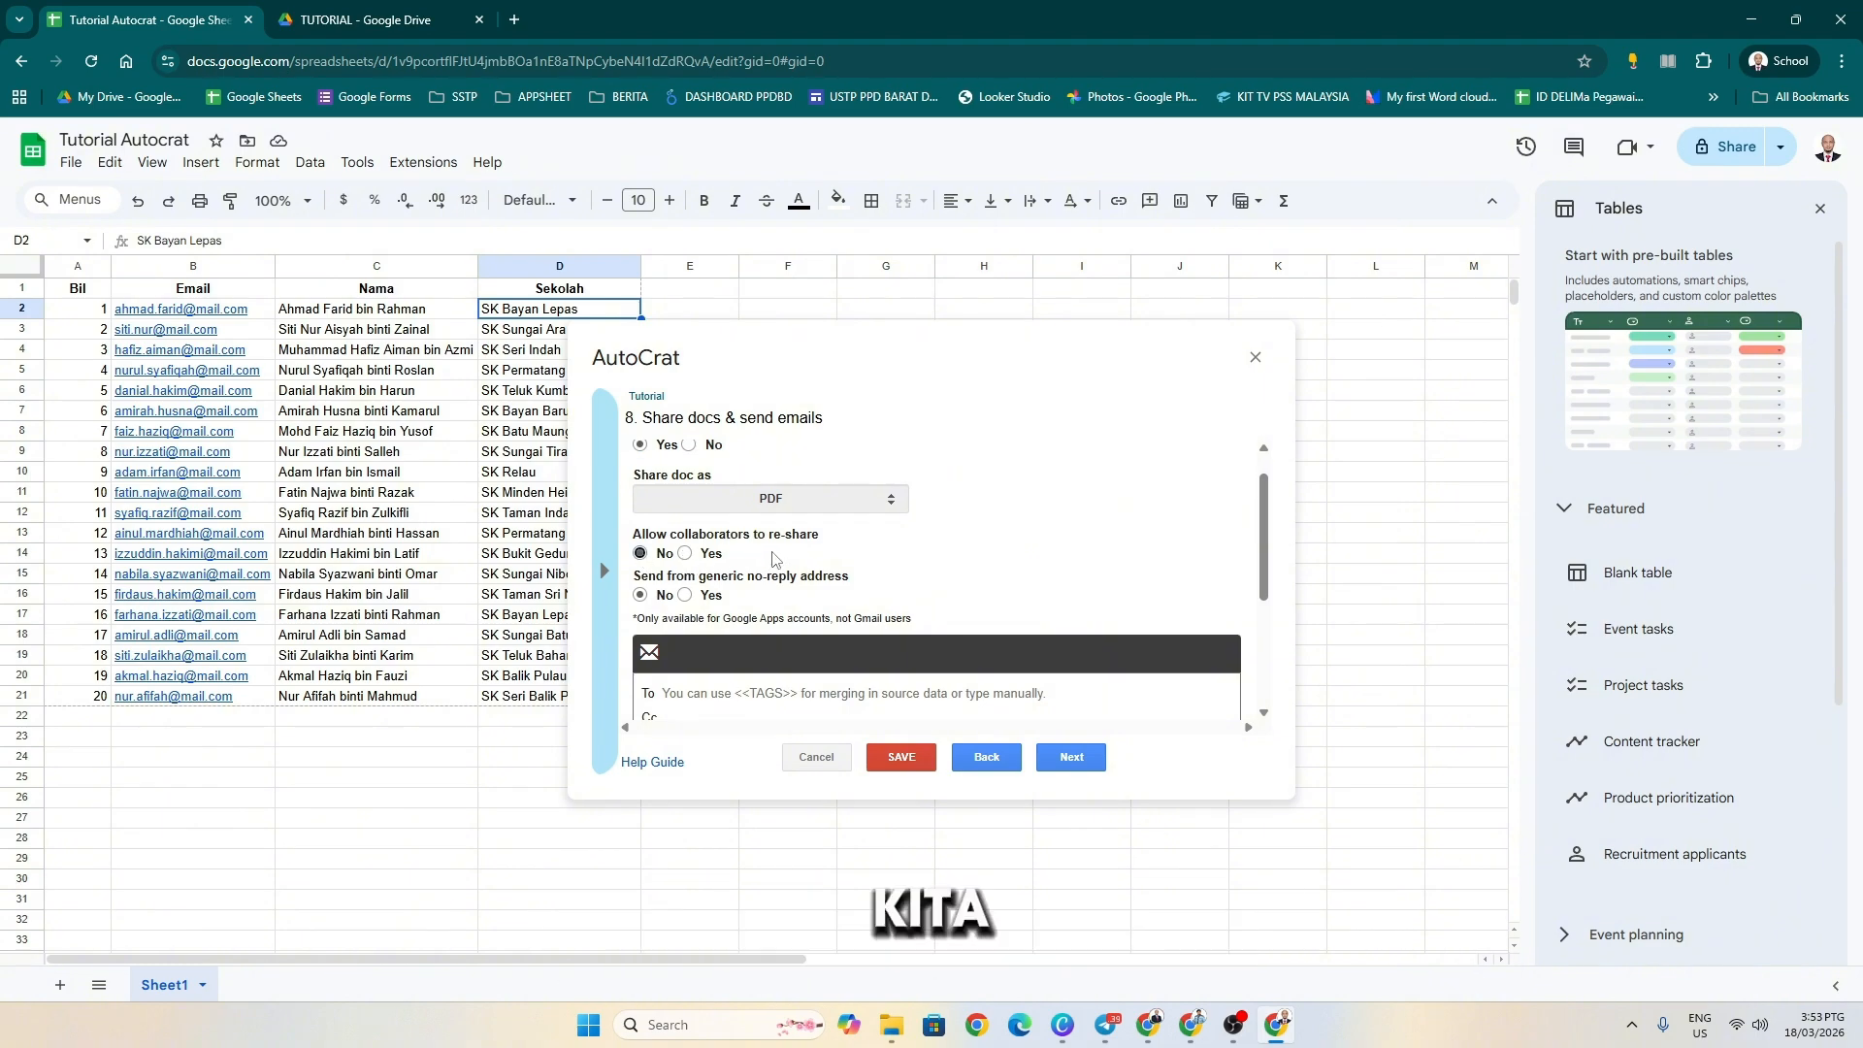
left_click(686, 596)
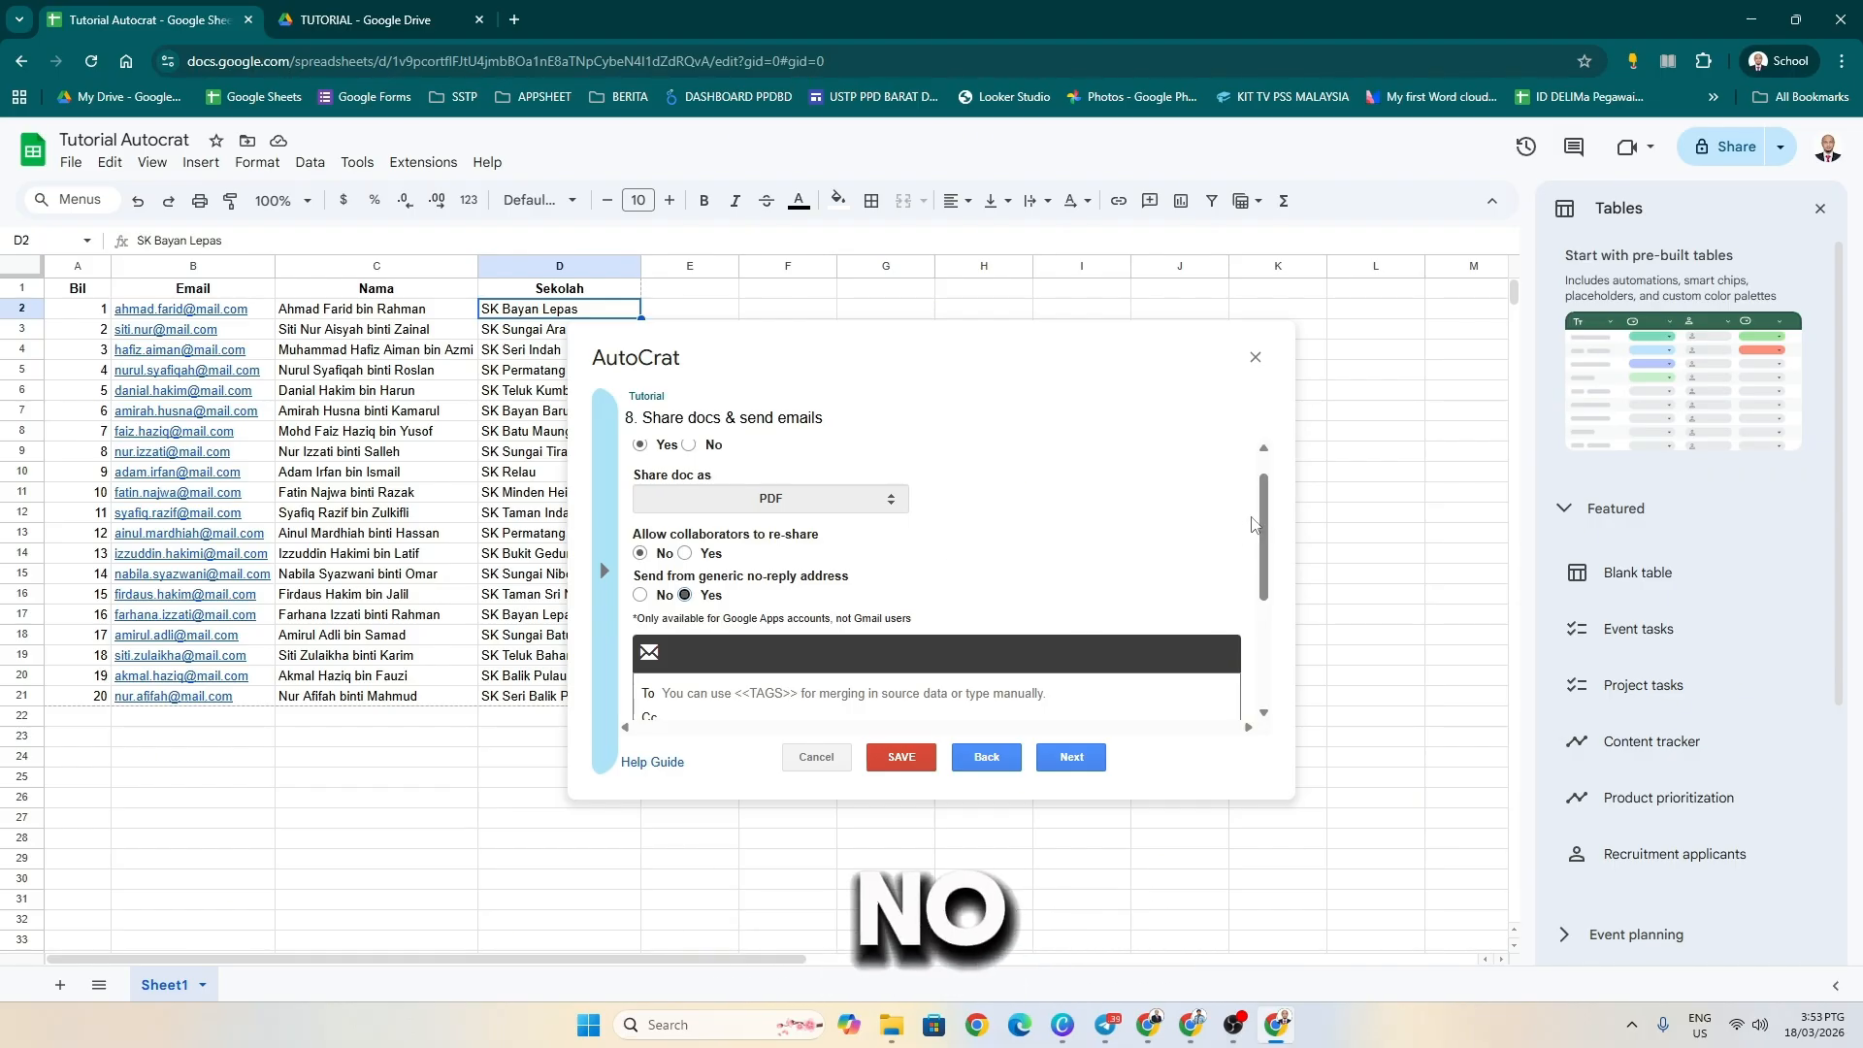
- Set the email's To recipient to the copied <<Email>> column tag
left_click_drag(1266, 518, 1269, 541)
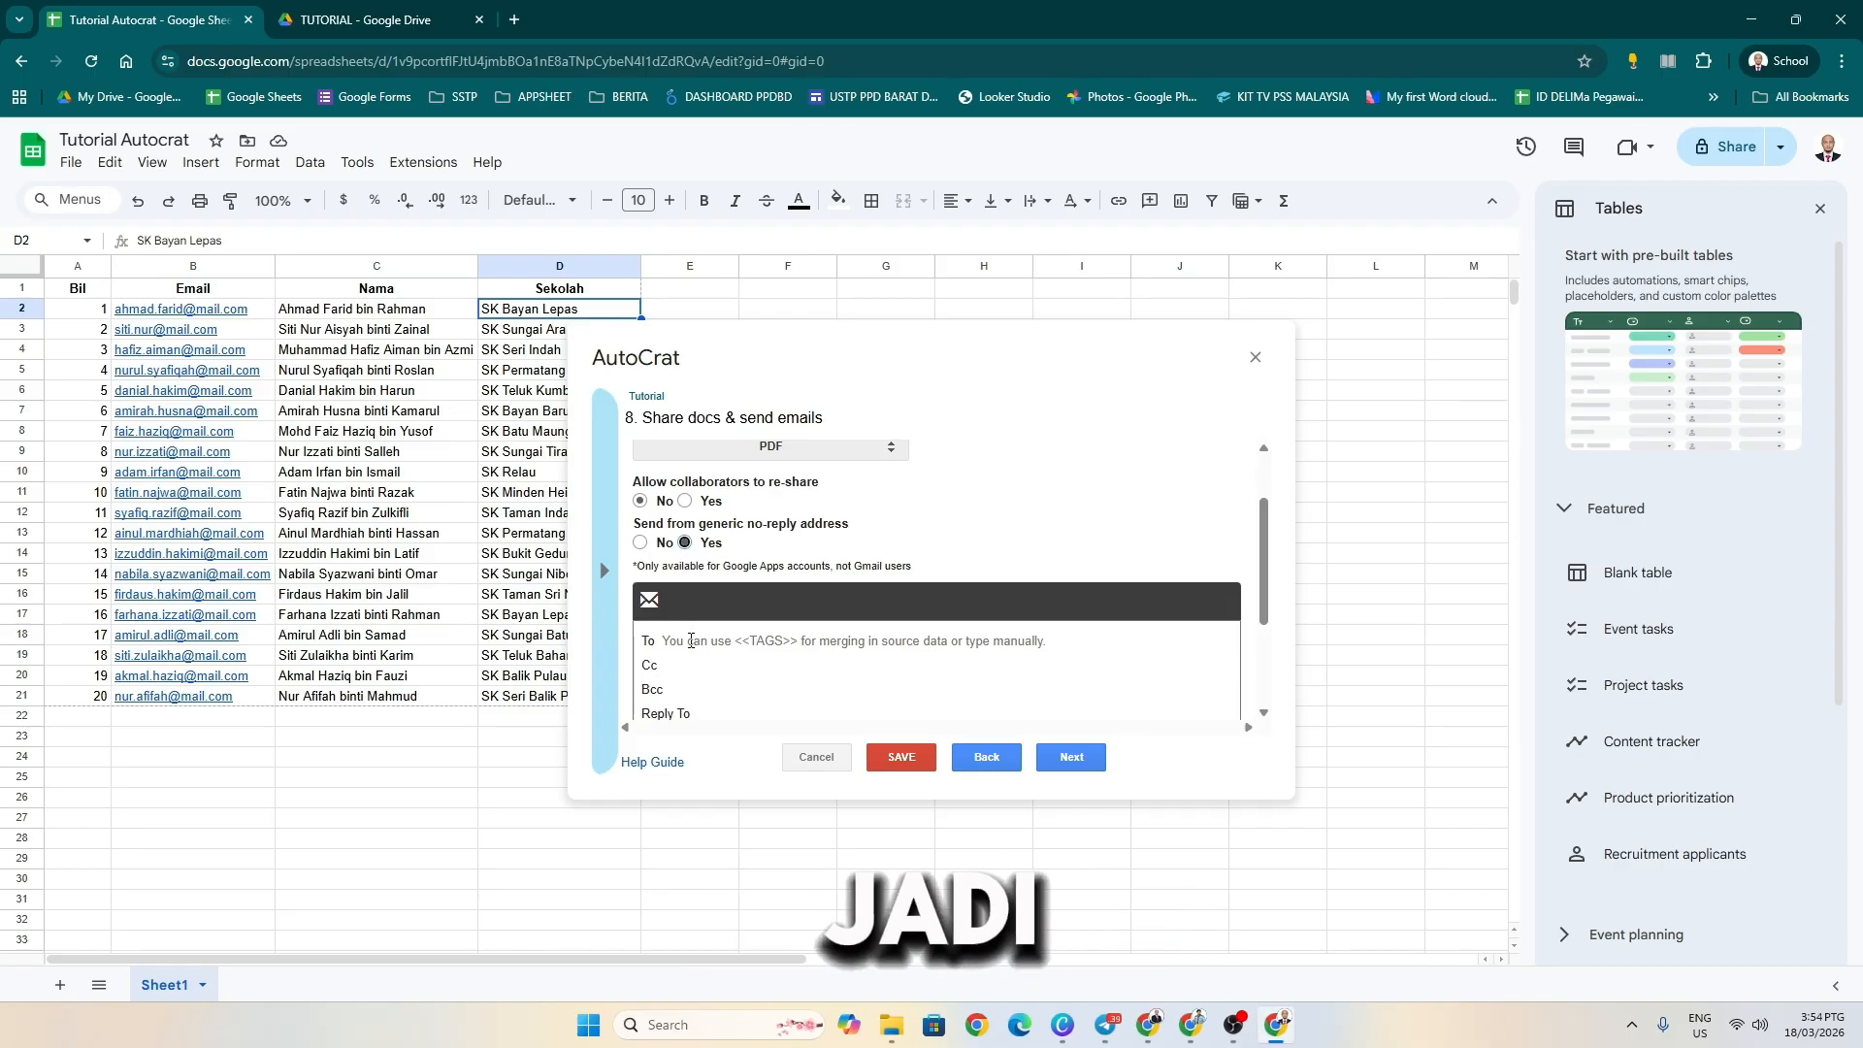
left_click(691, 641)
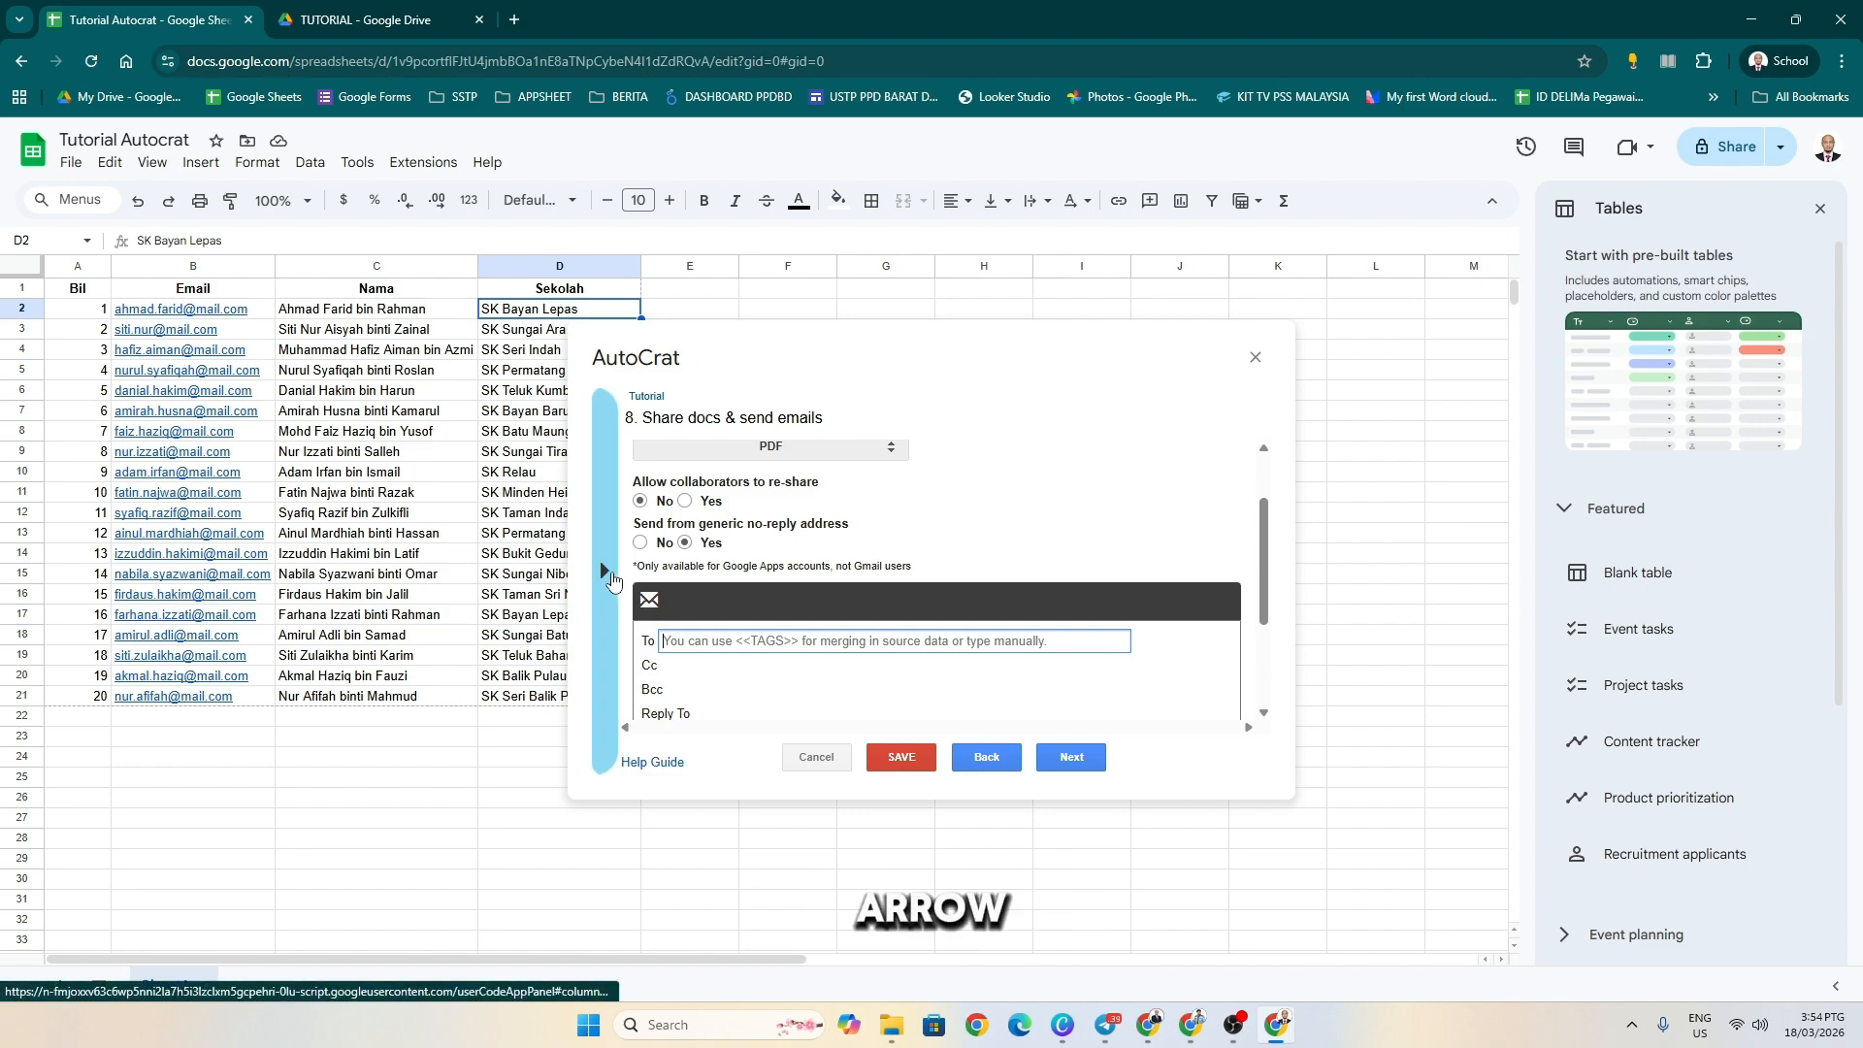
left_click(607, 575)
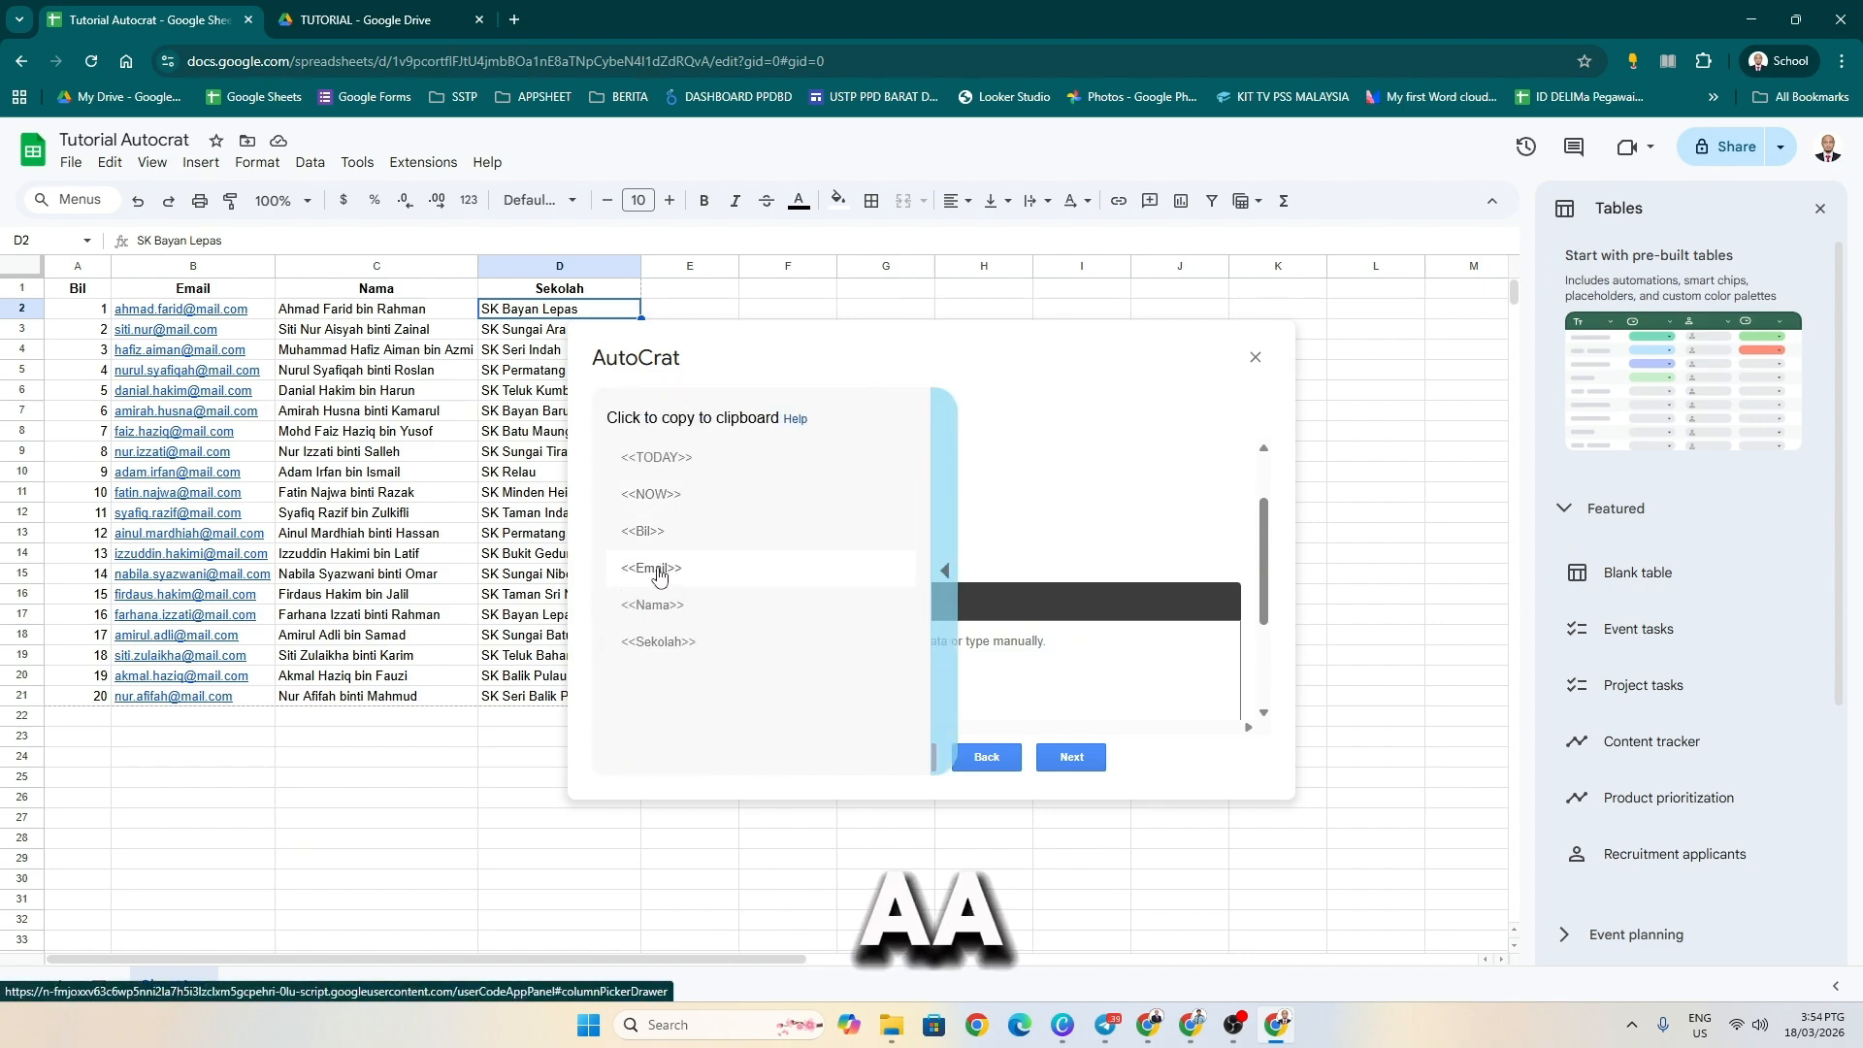
left_click(658, 575)
left_click(763, 641)
right_click(763, 643)
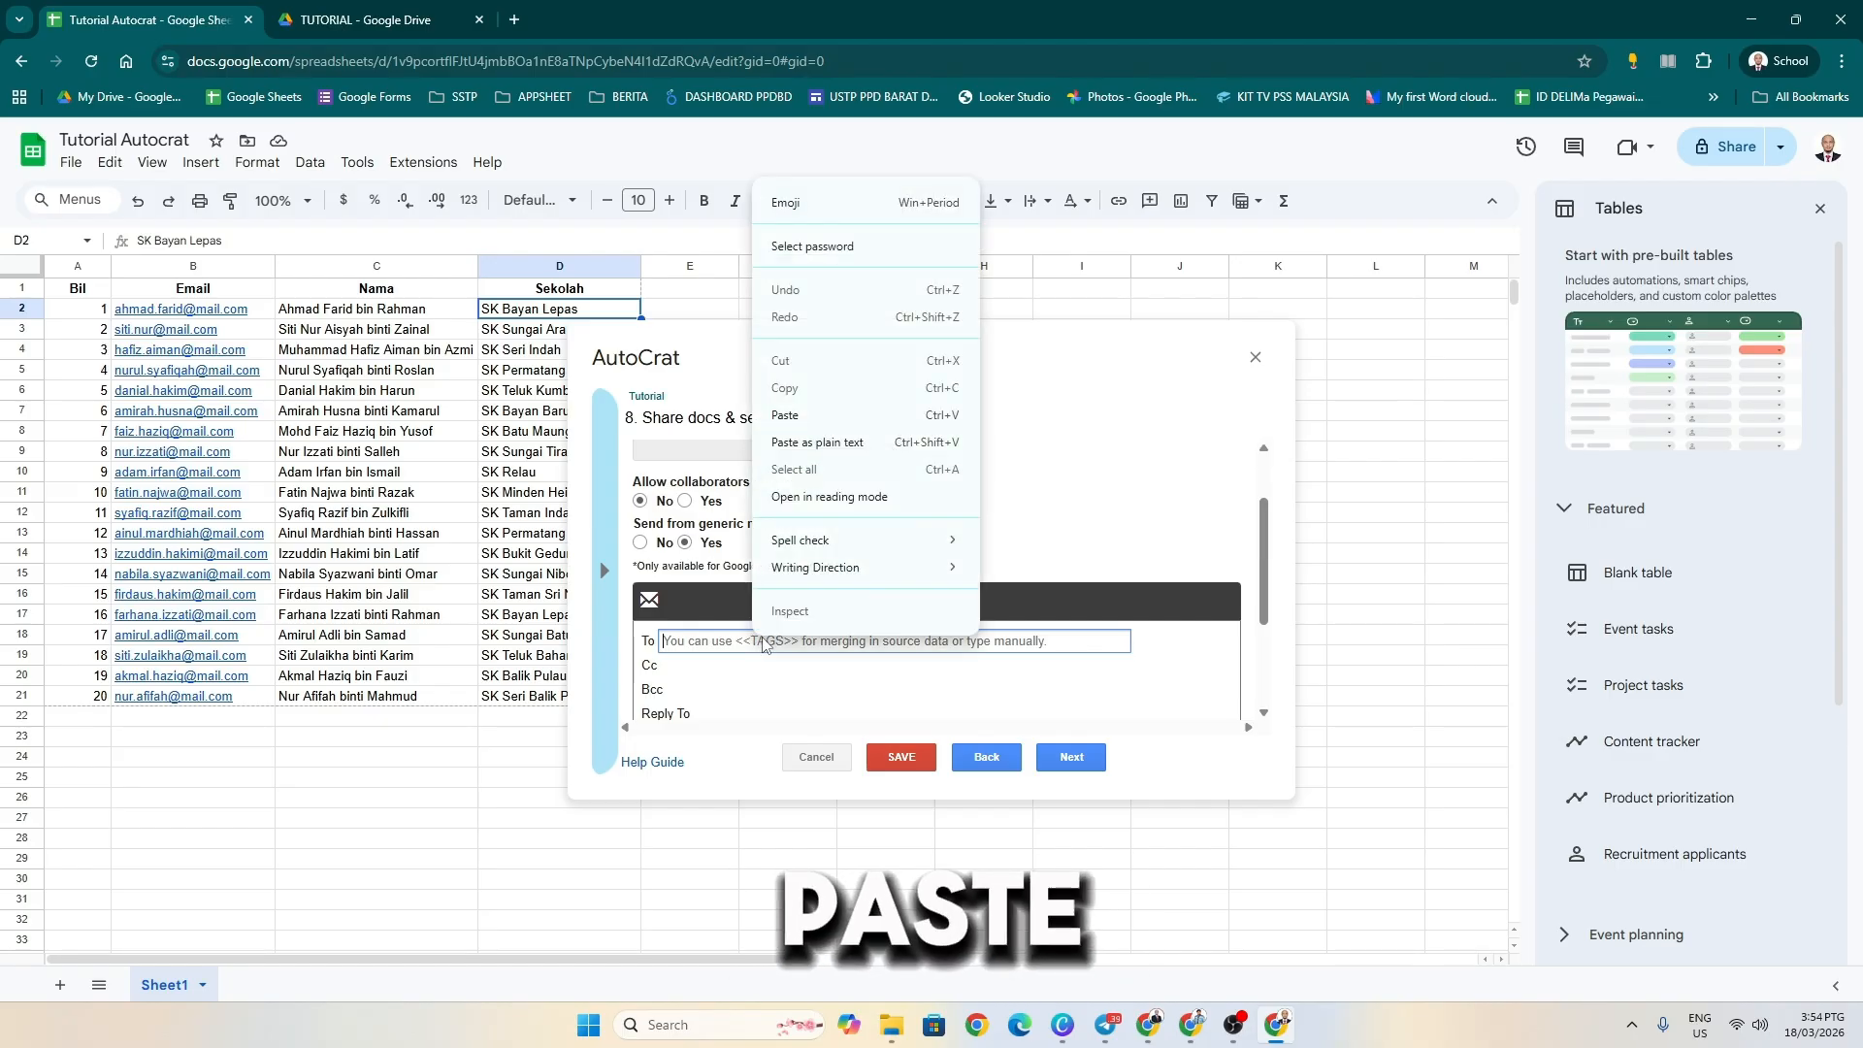
left_click(820, 416)
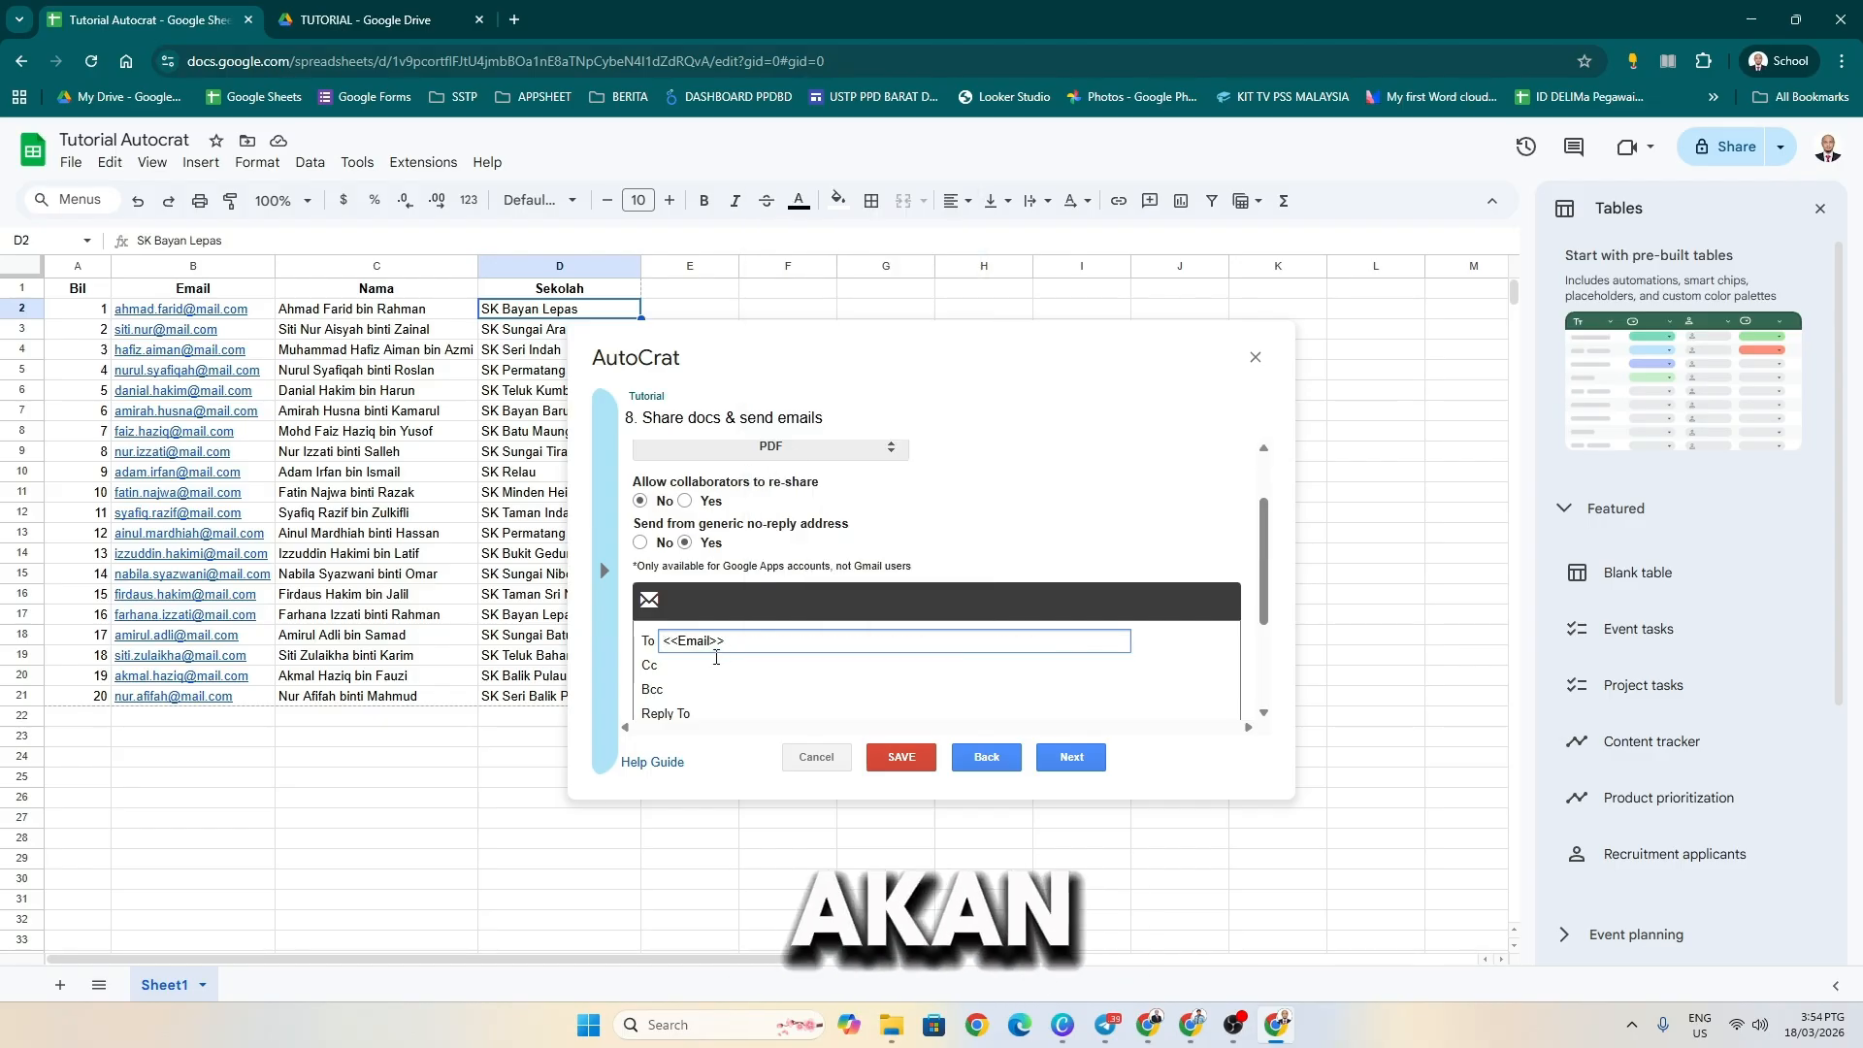
left_click(736, 718)
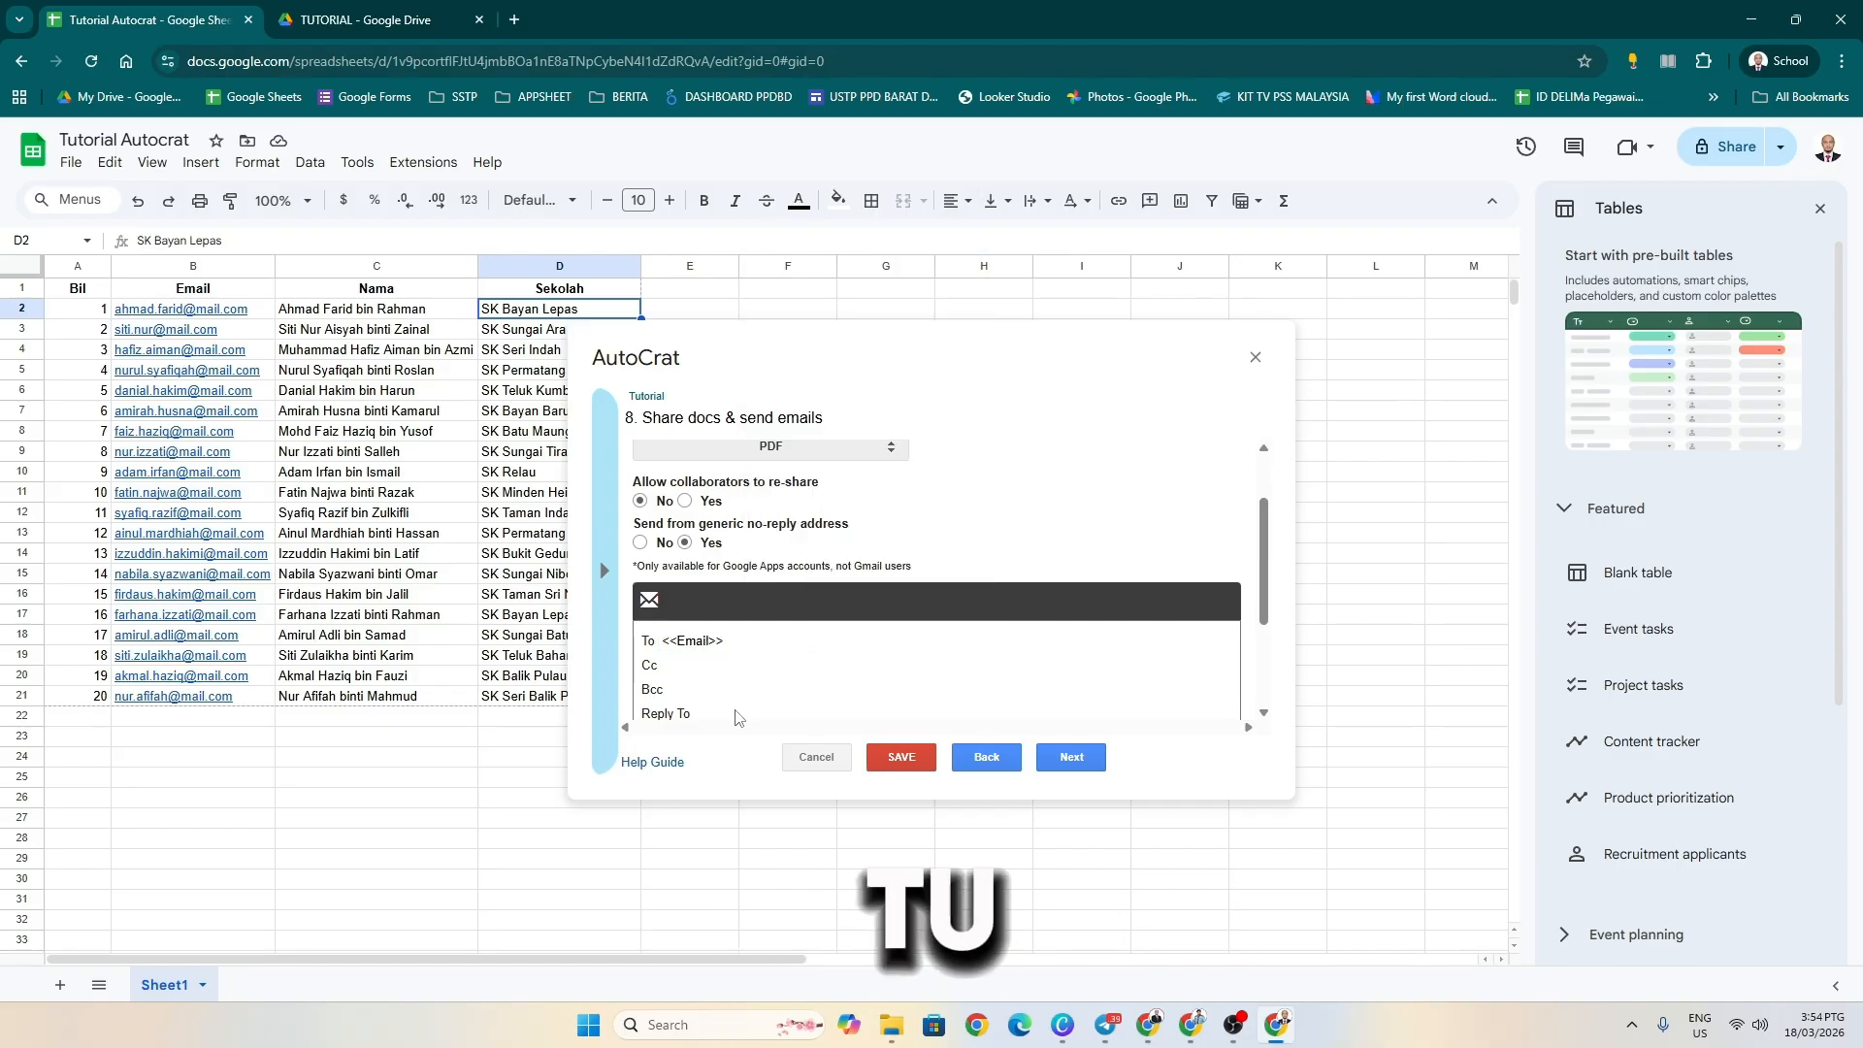
- Set the email subject to TAHNIAH KEPADA <<Nama>>, using the copied Nama column tag
scroll(883, 619, "down", 2)
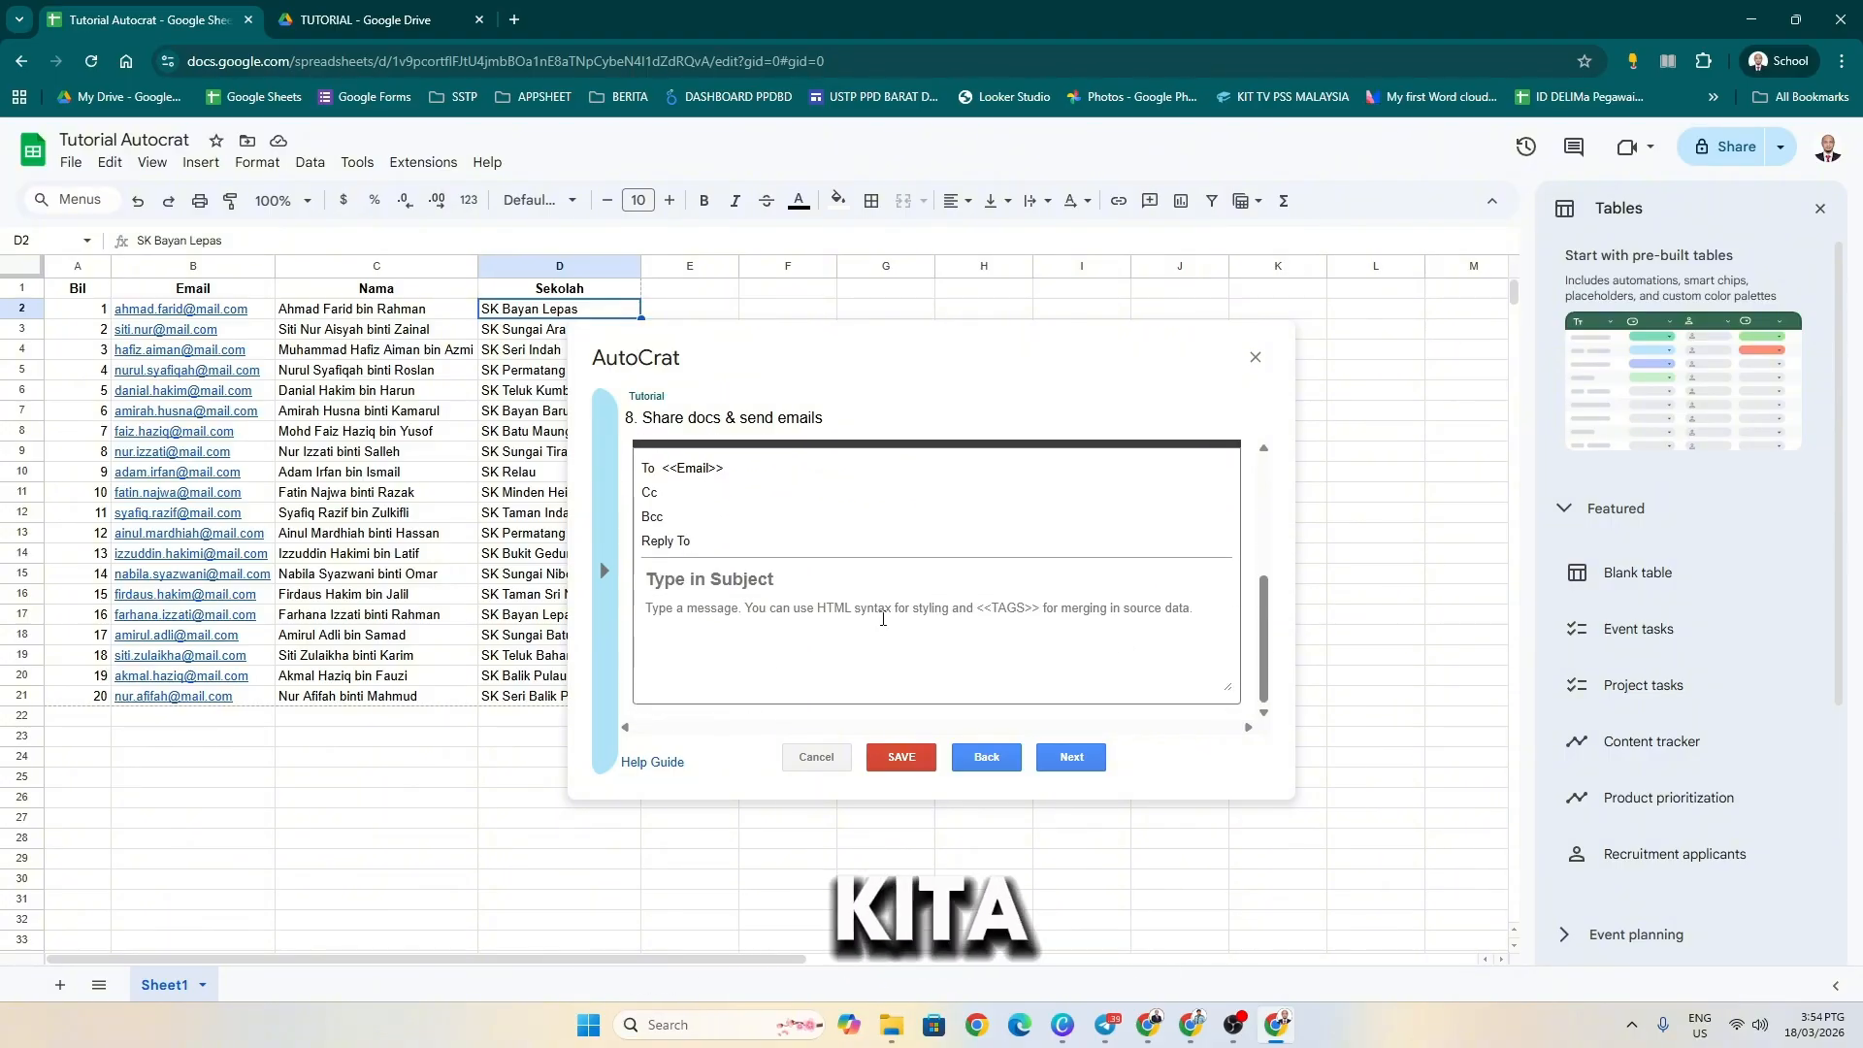
left_click(787, 581)
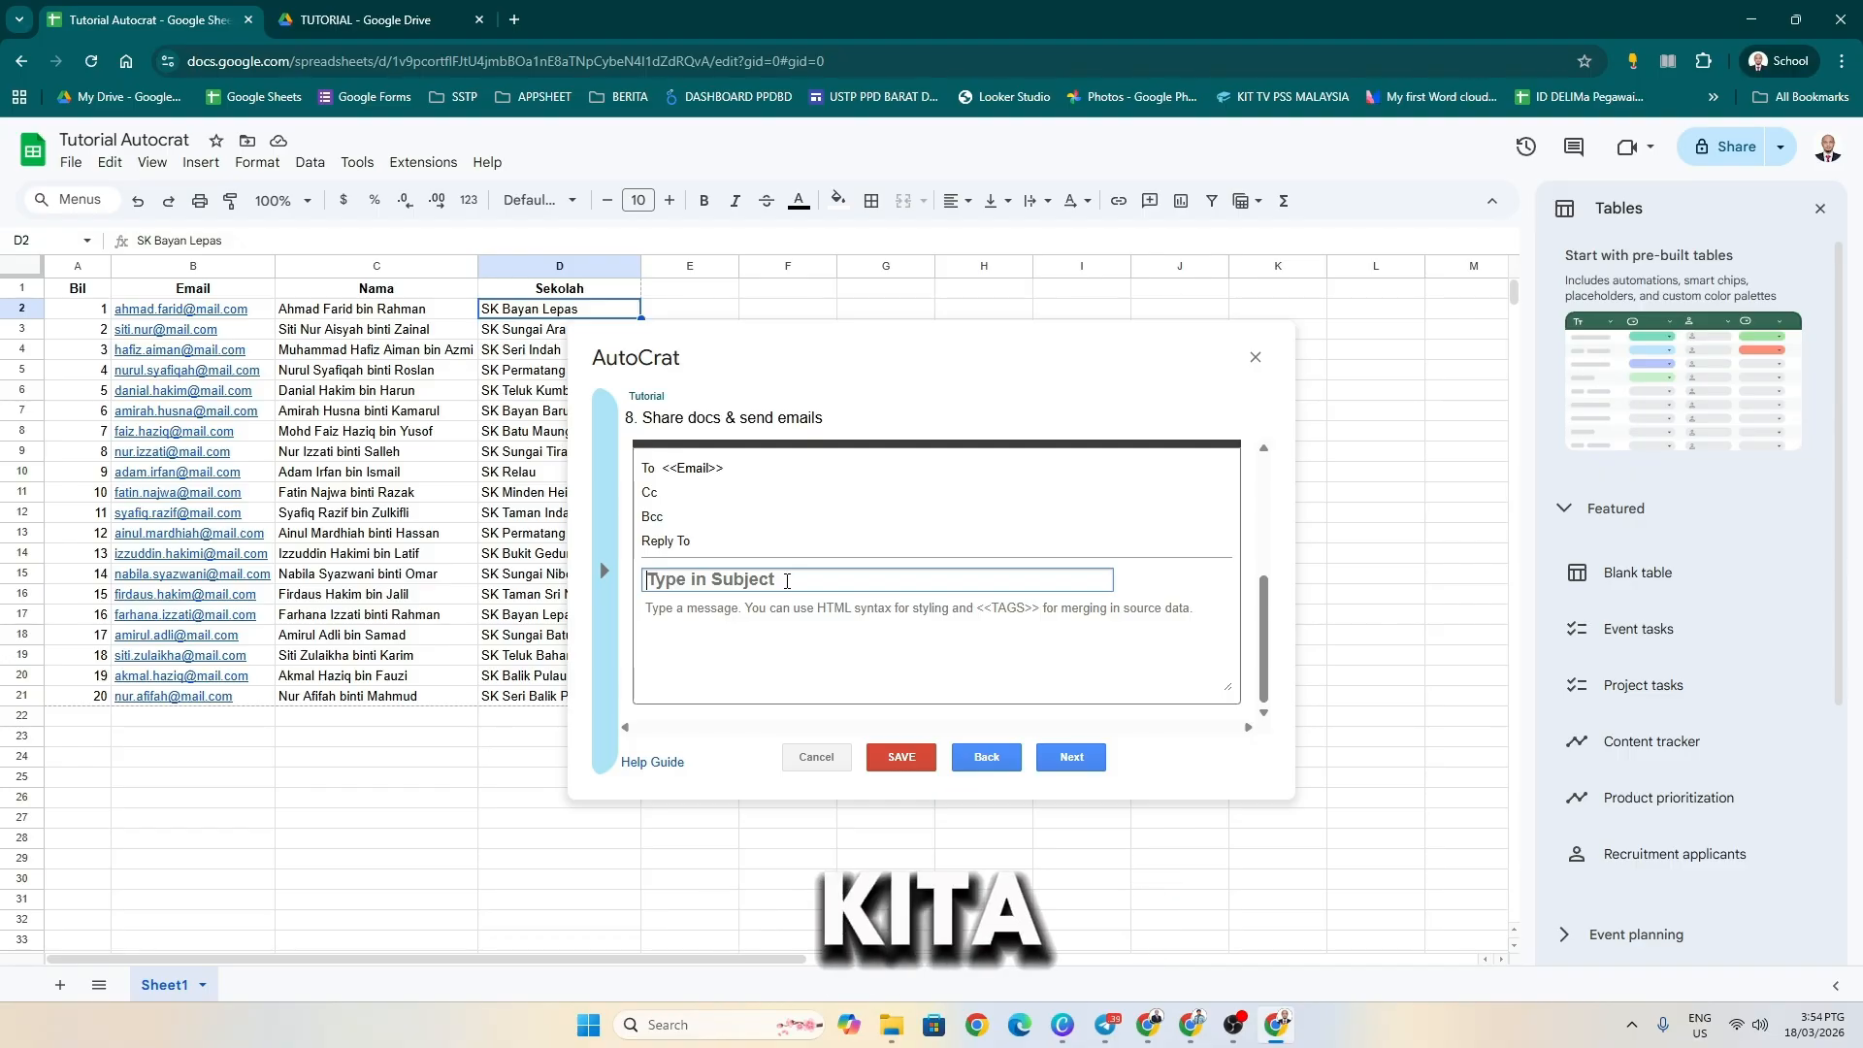
type("t")
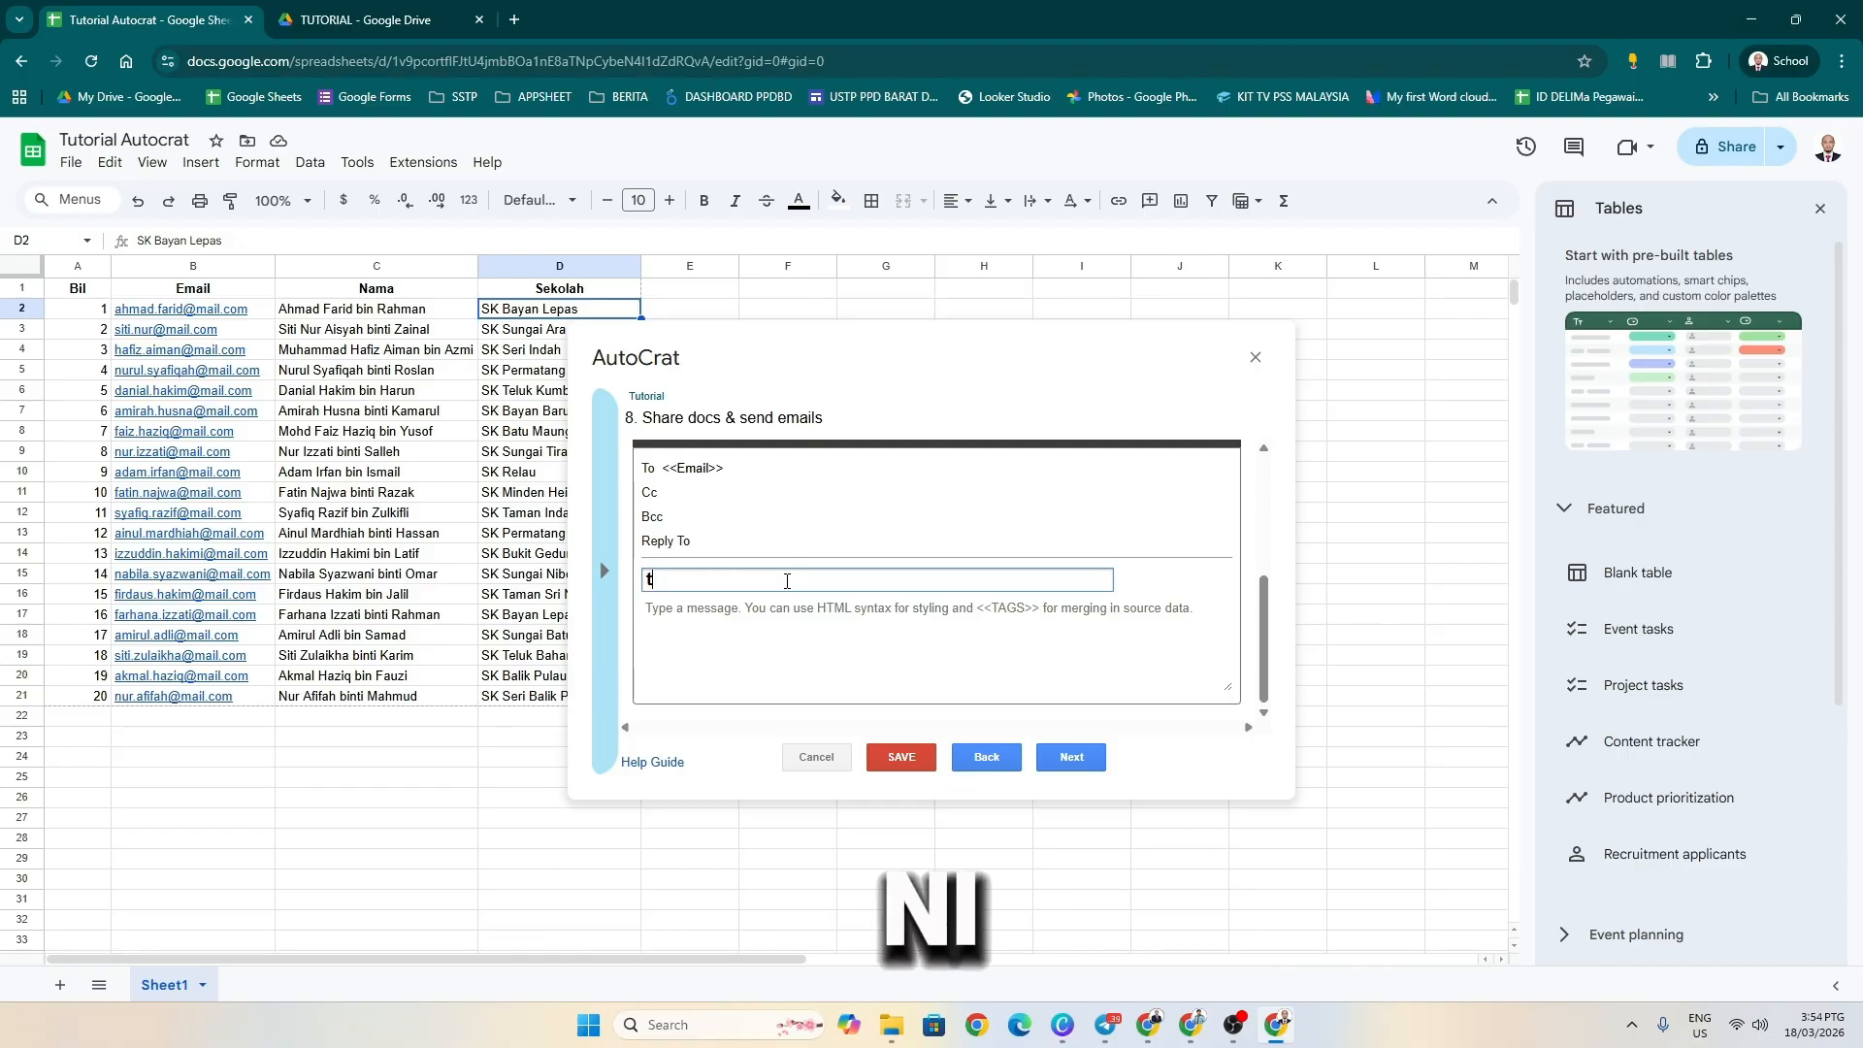
key("BackSpace")
type("TAHNI")
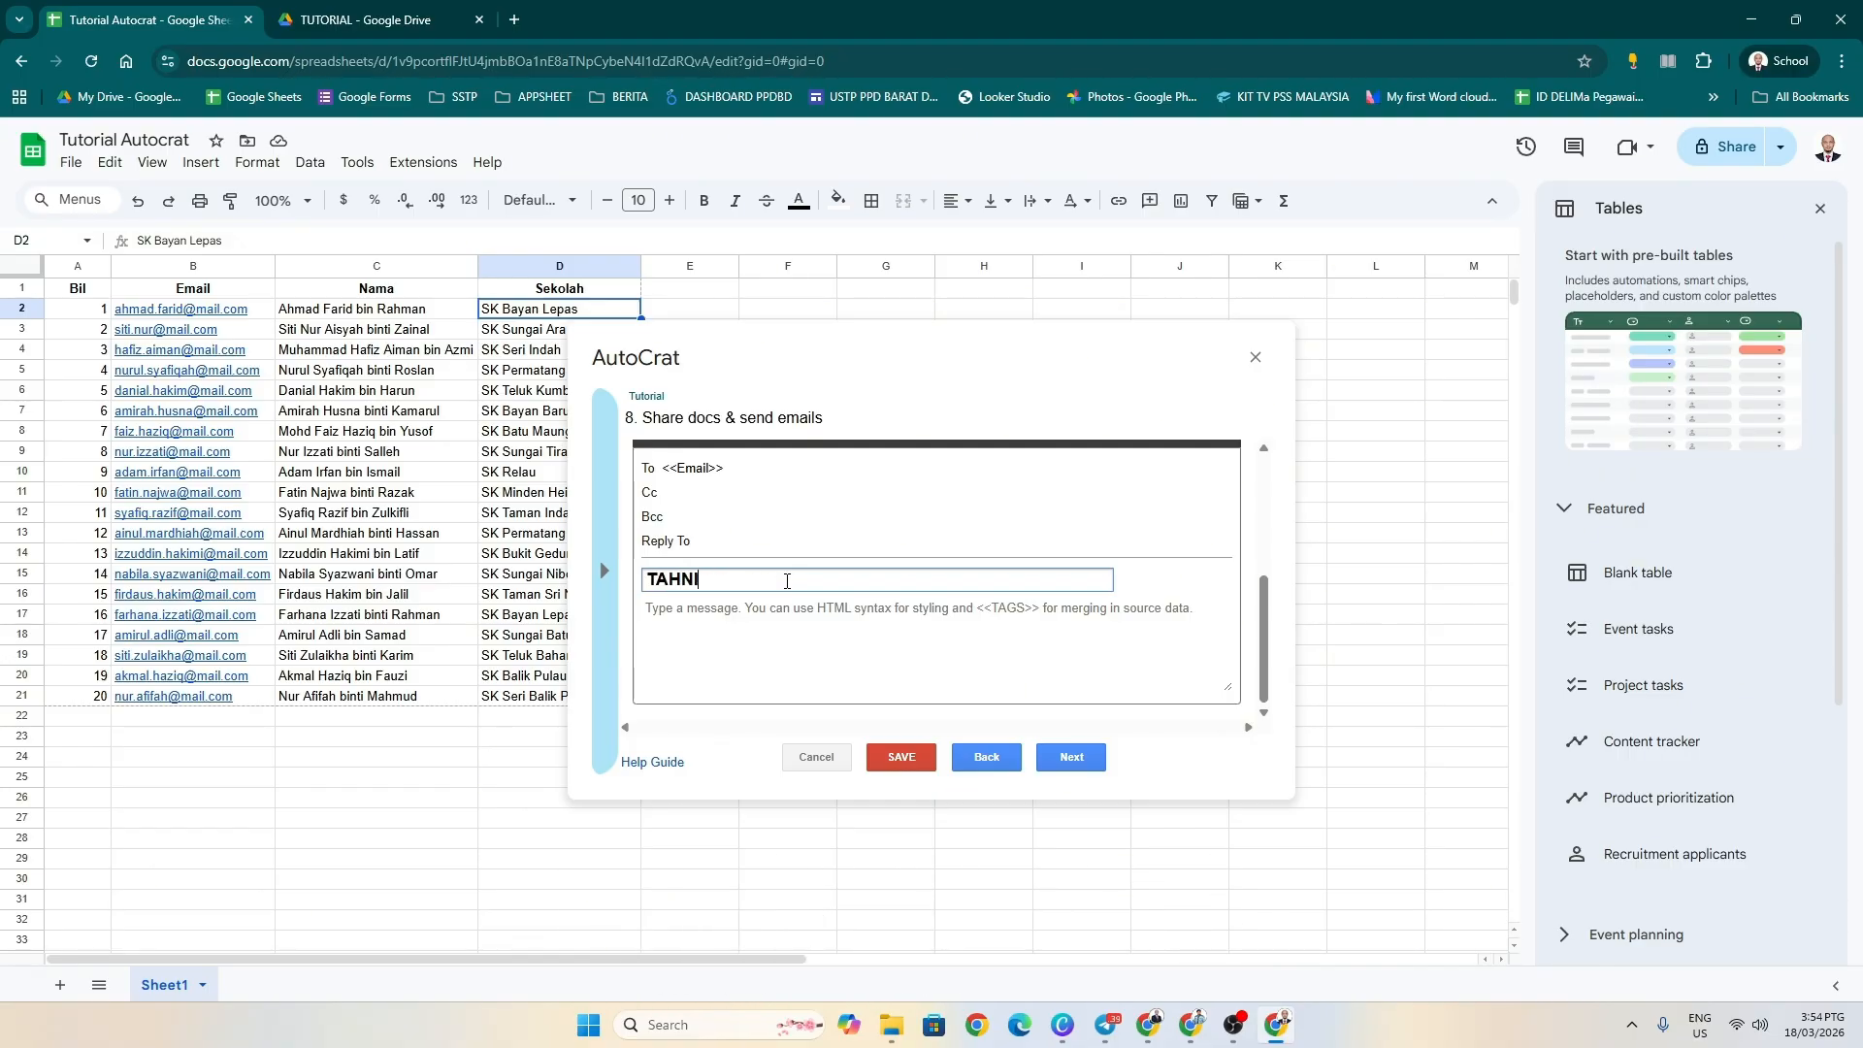
type("AH KEPADA")
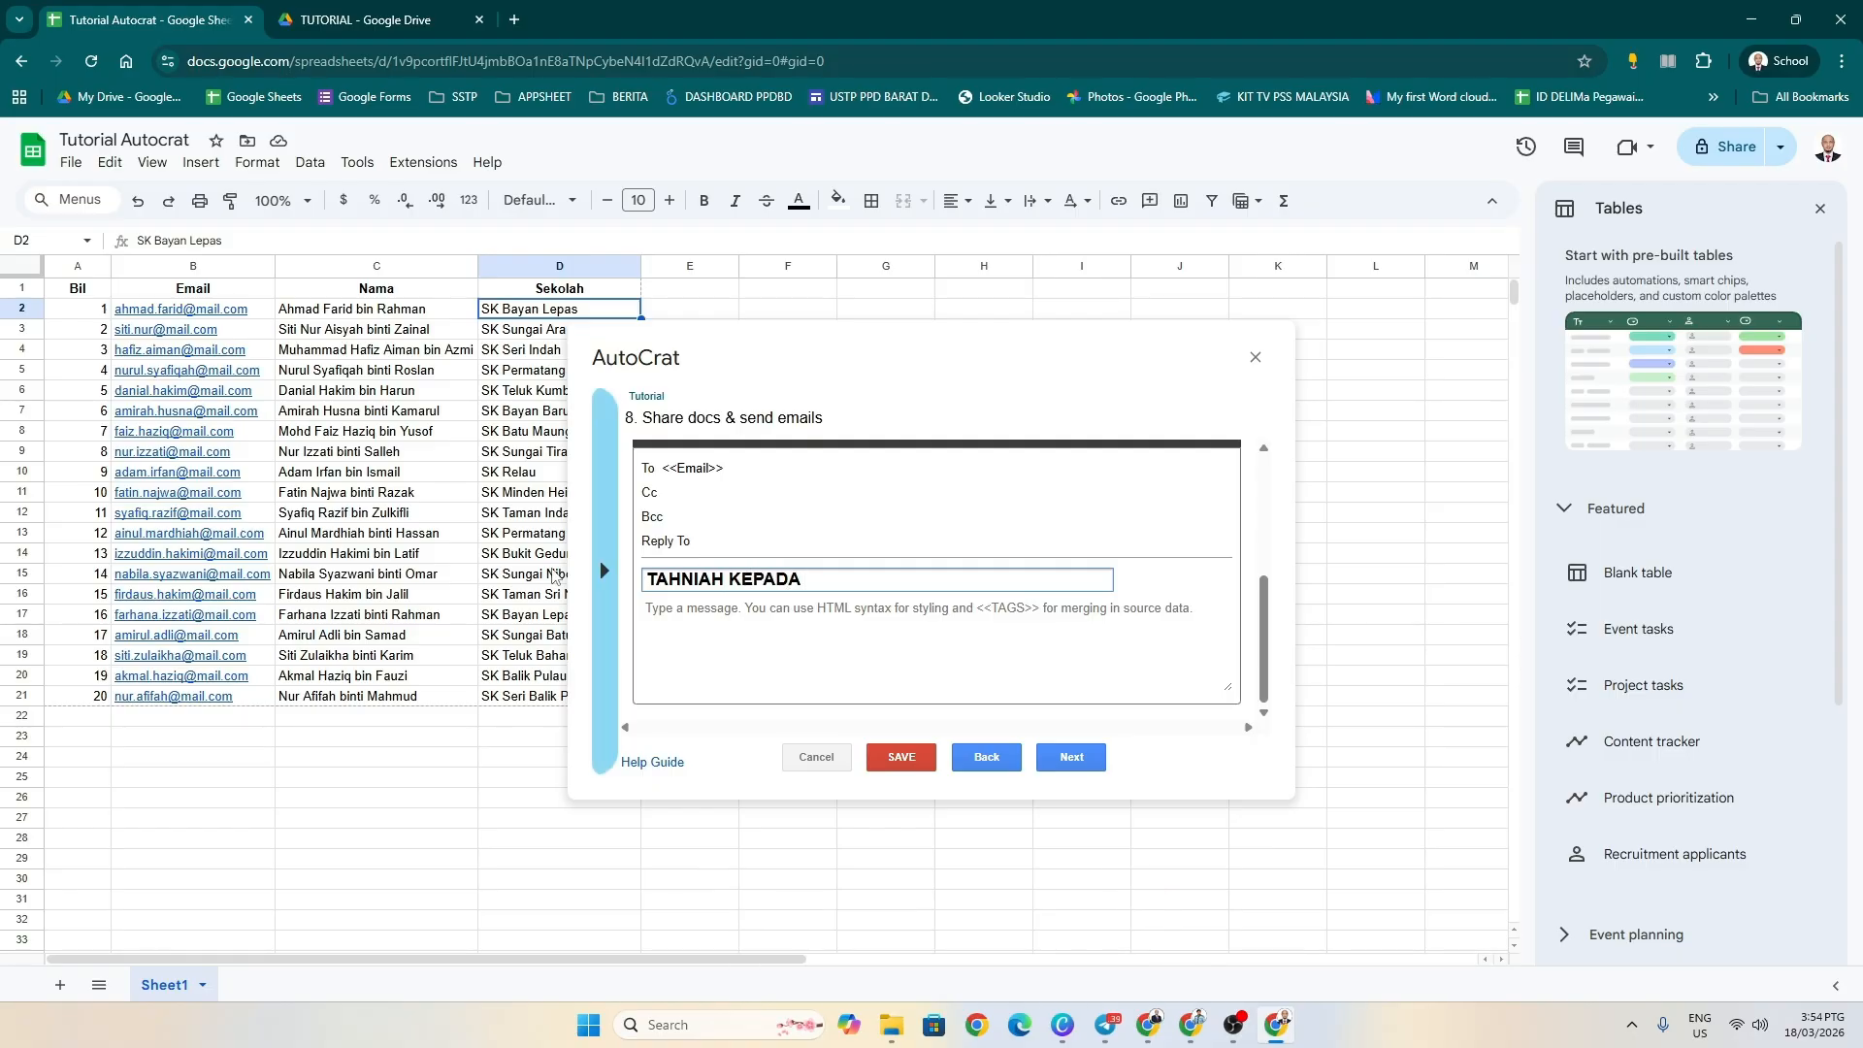
left_click(603, 571)
left_click(719, 606)
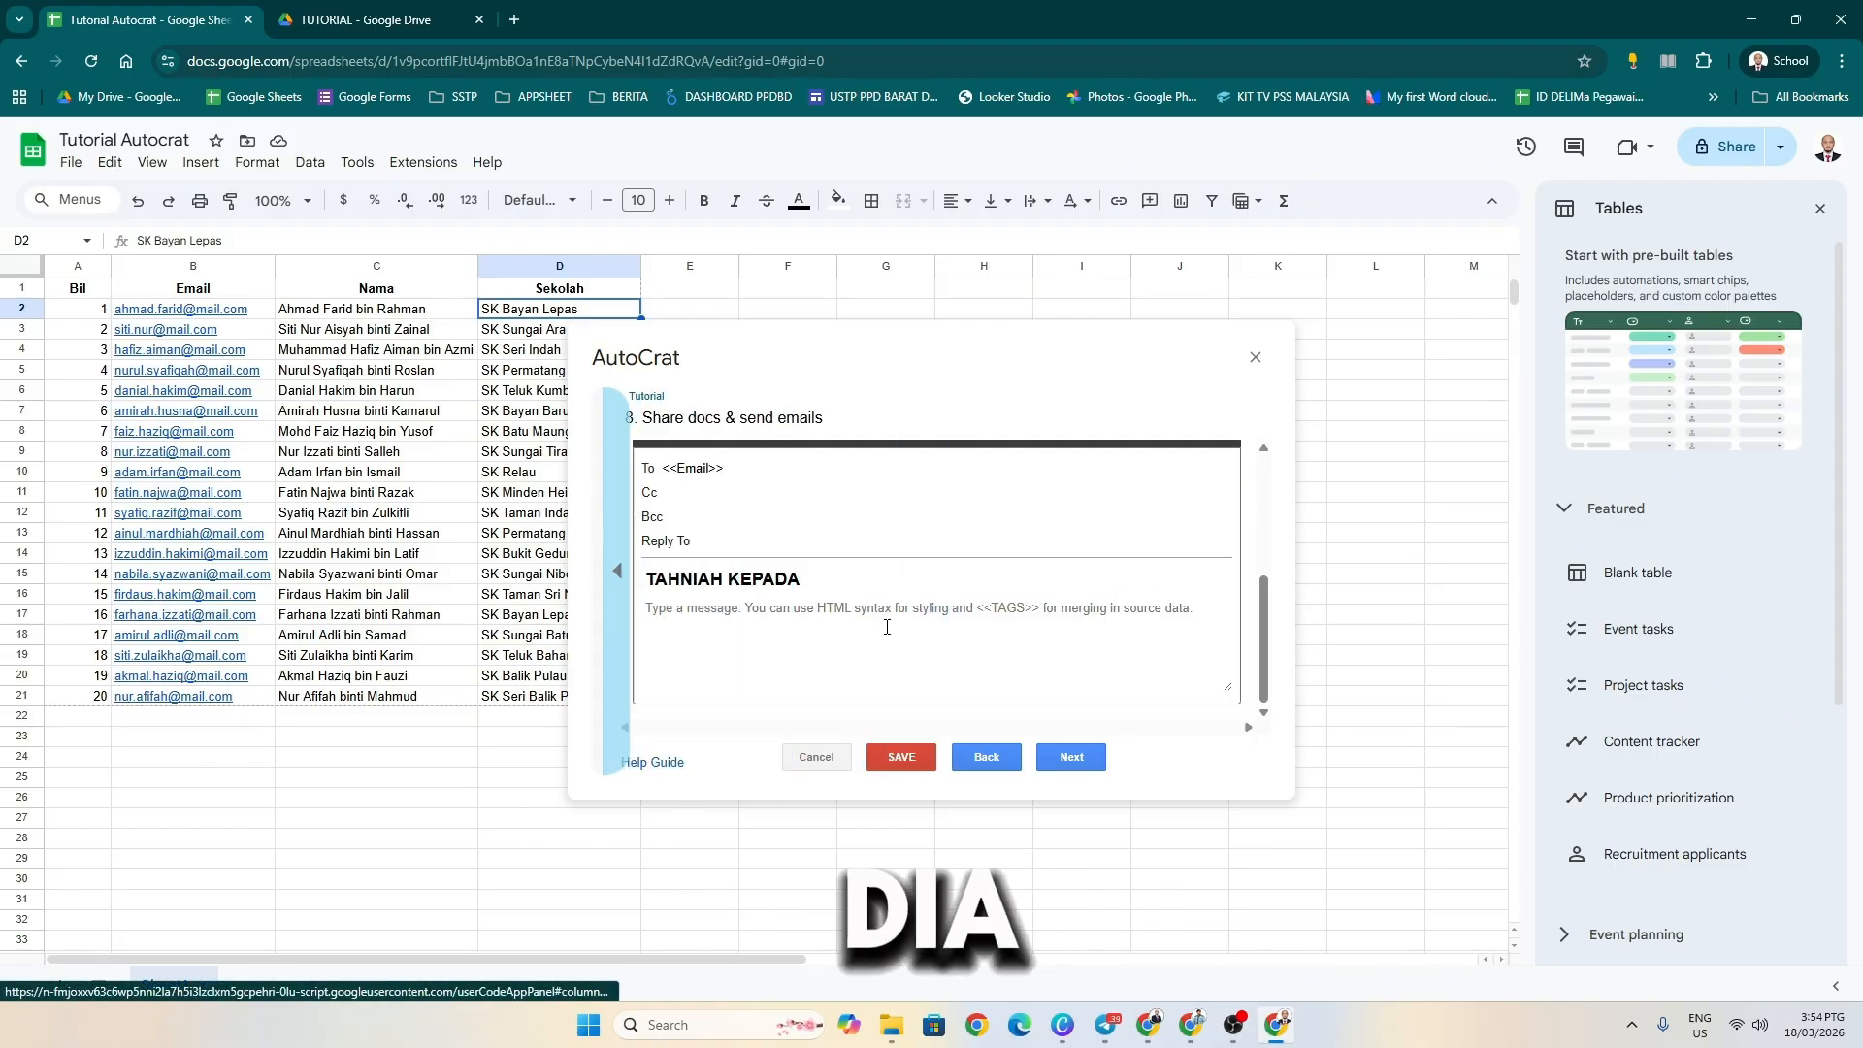
left_click(903, 582)
type("<<Nama>>")
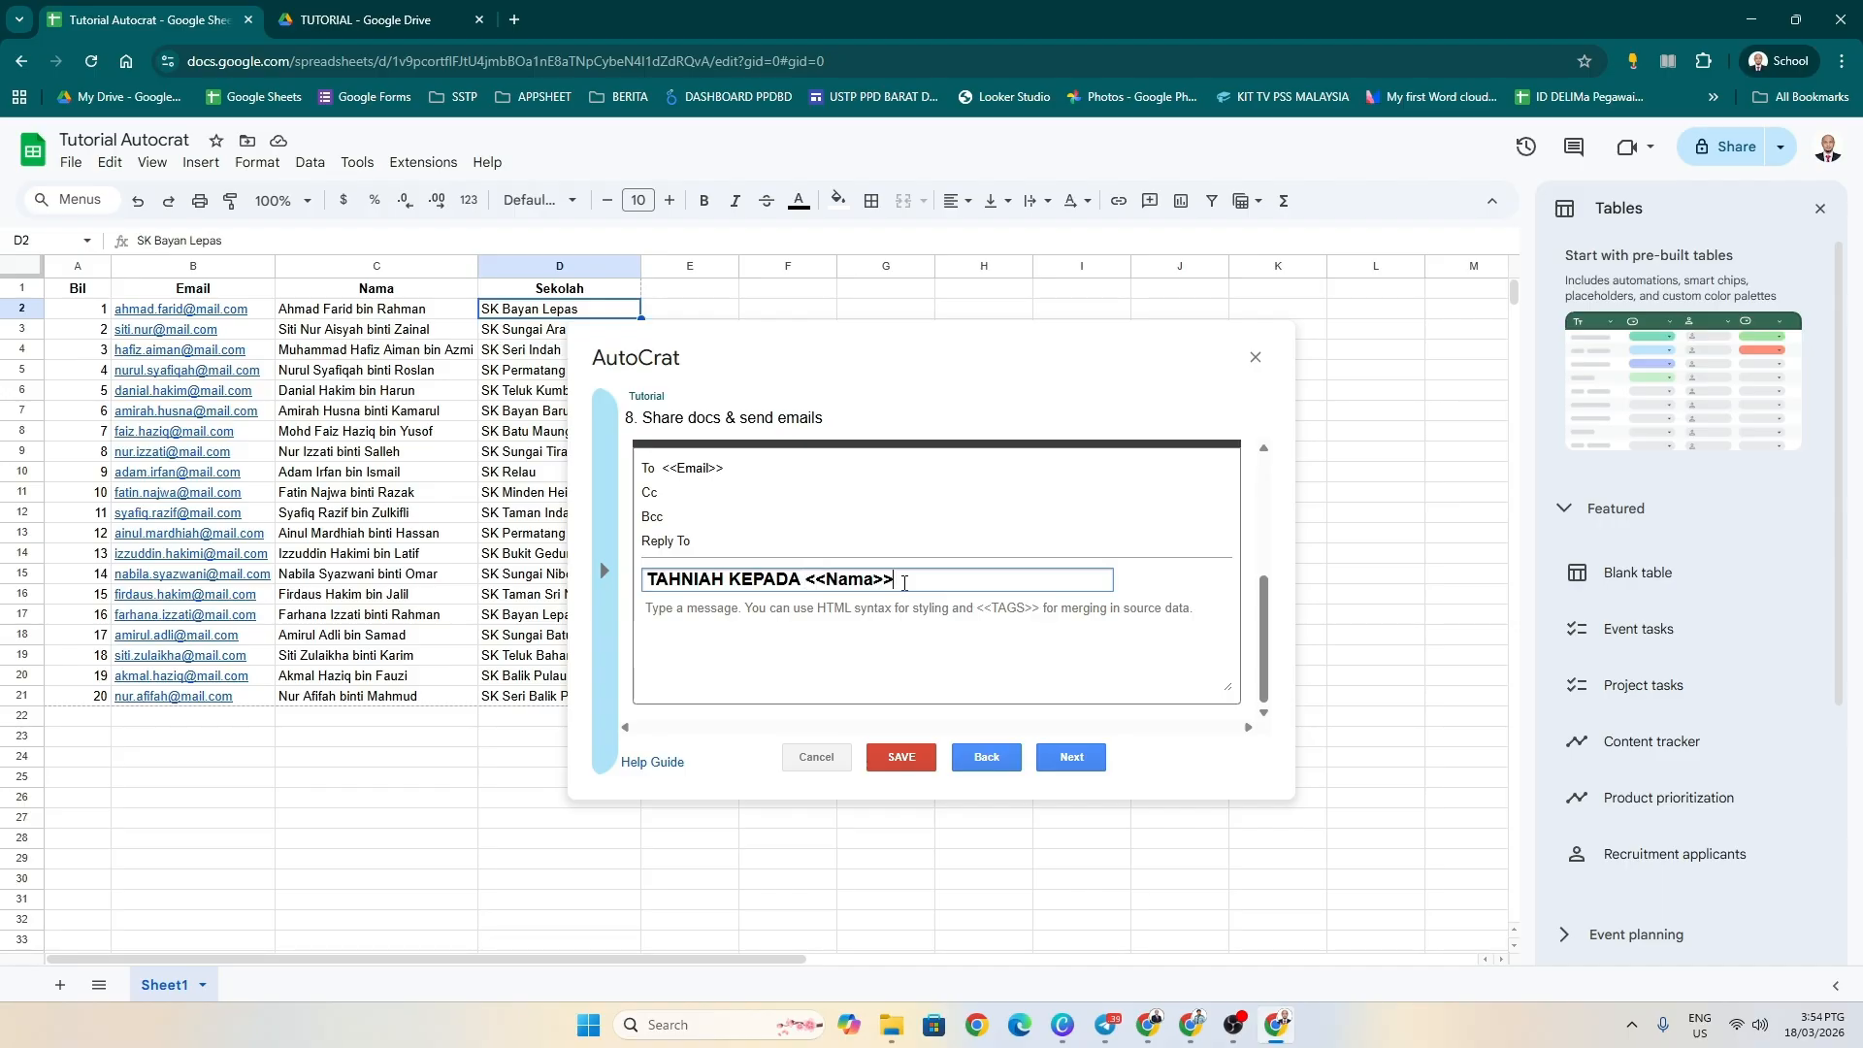
- Write the email message TAHNIAH KEPADA <<Nama>> dari <<Sekolah>>, reusing the subject text, and continue to the job triggers
left_click(842, 613)
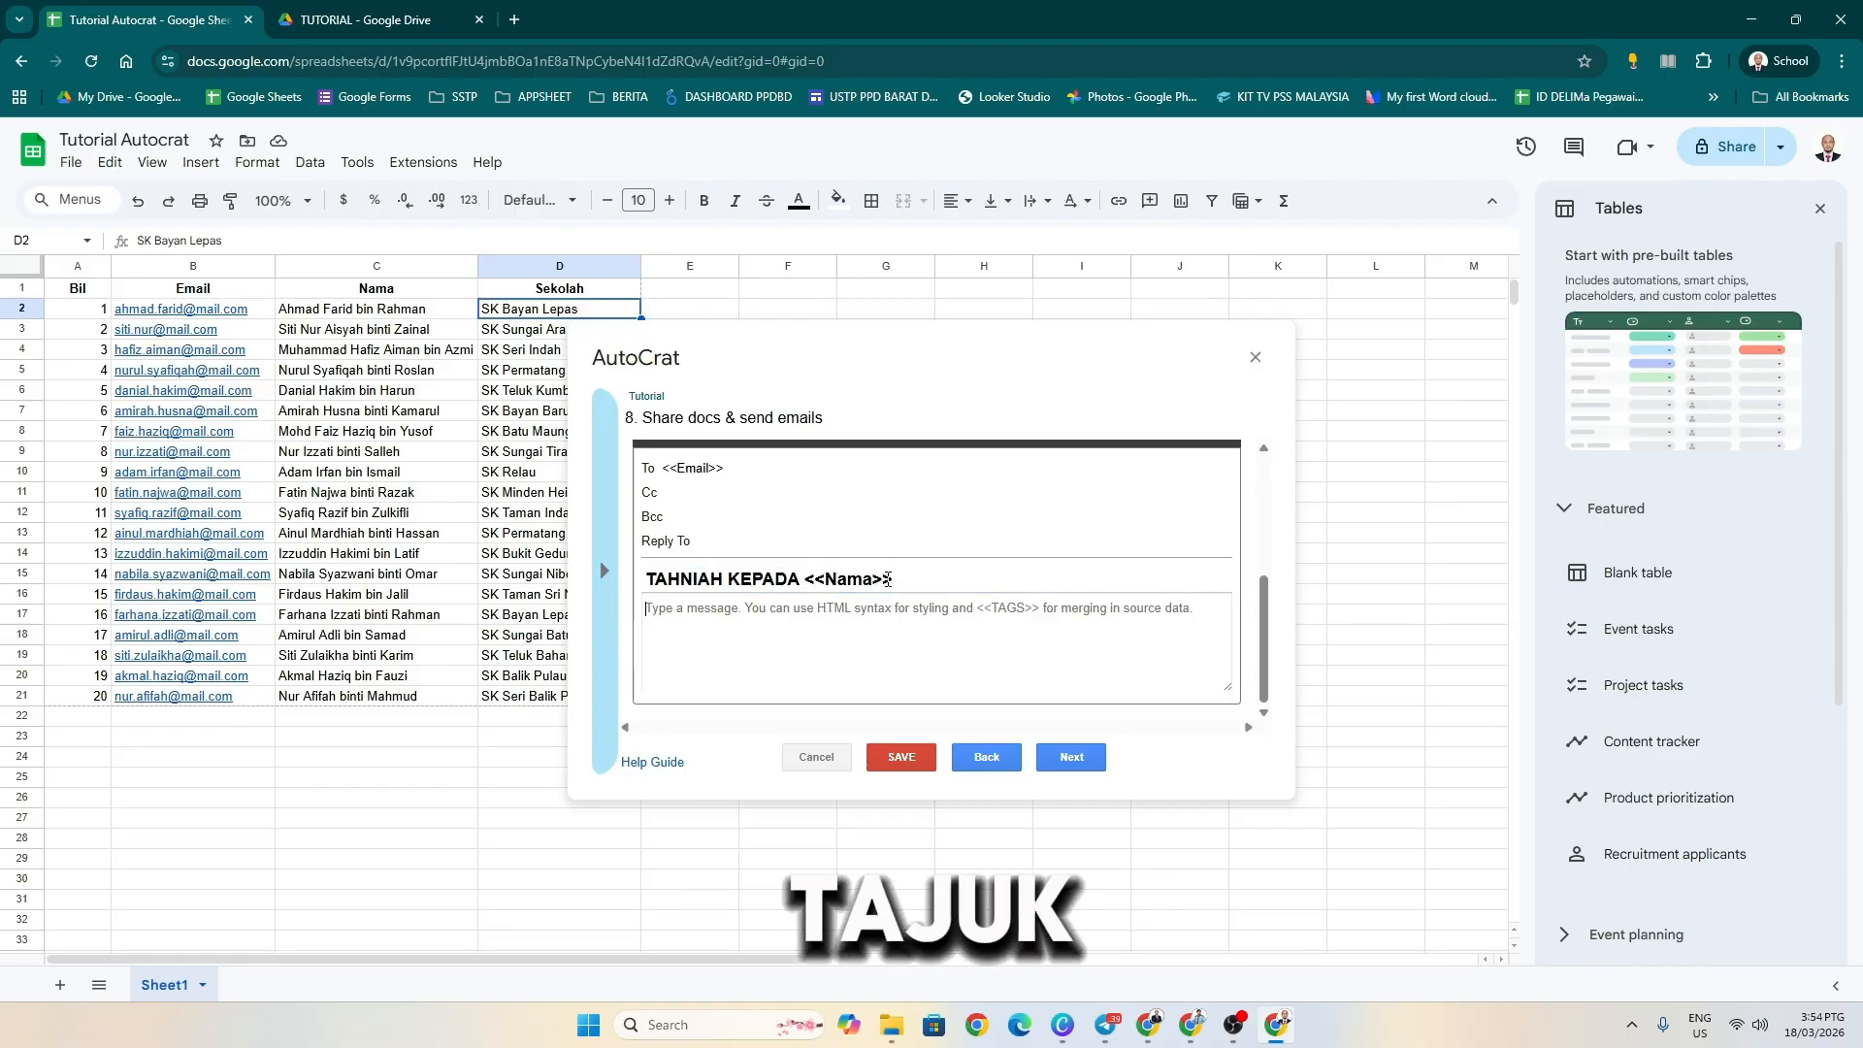
left_click_drag(645, 580, 914, 578)
key("ctrl+c")
left_click(865, 623)
key("ctrl+v")
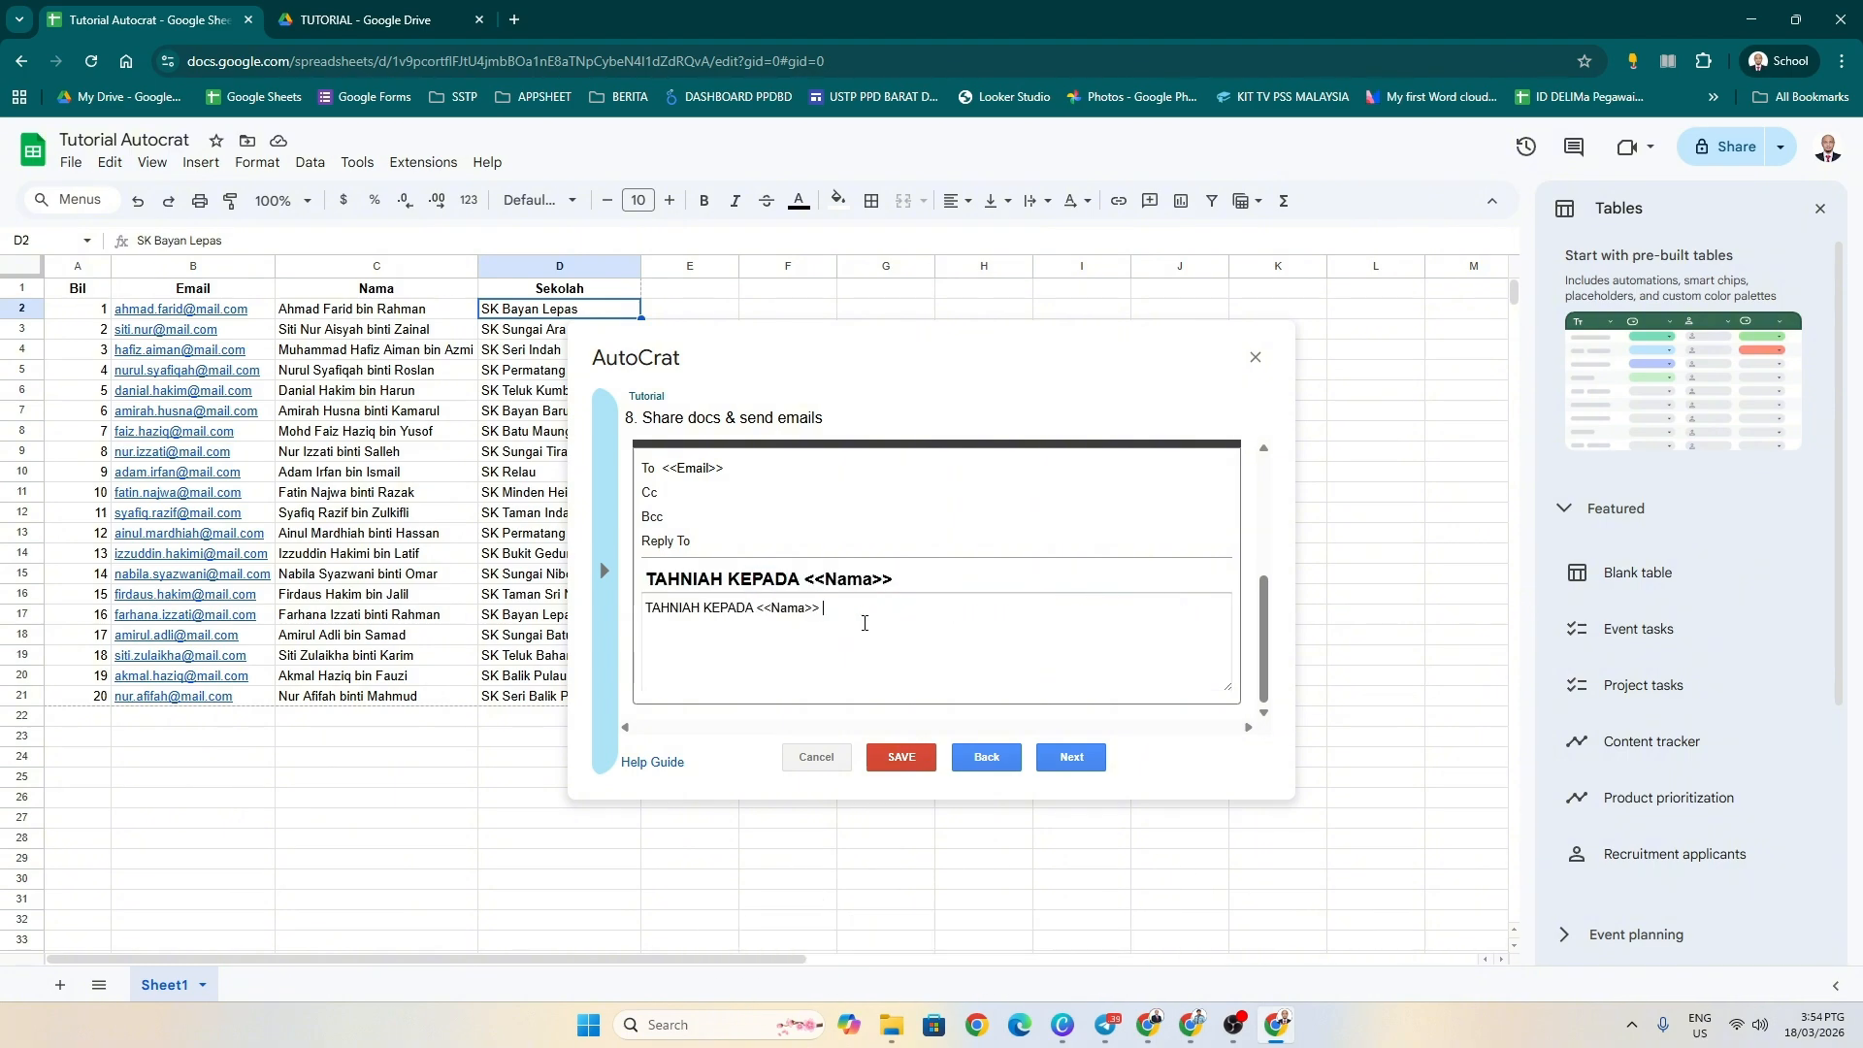
type("dari")
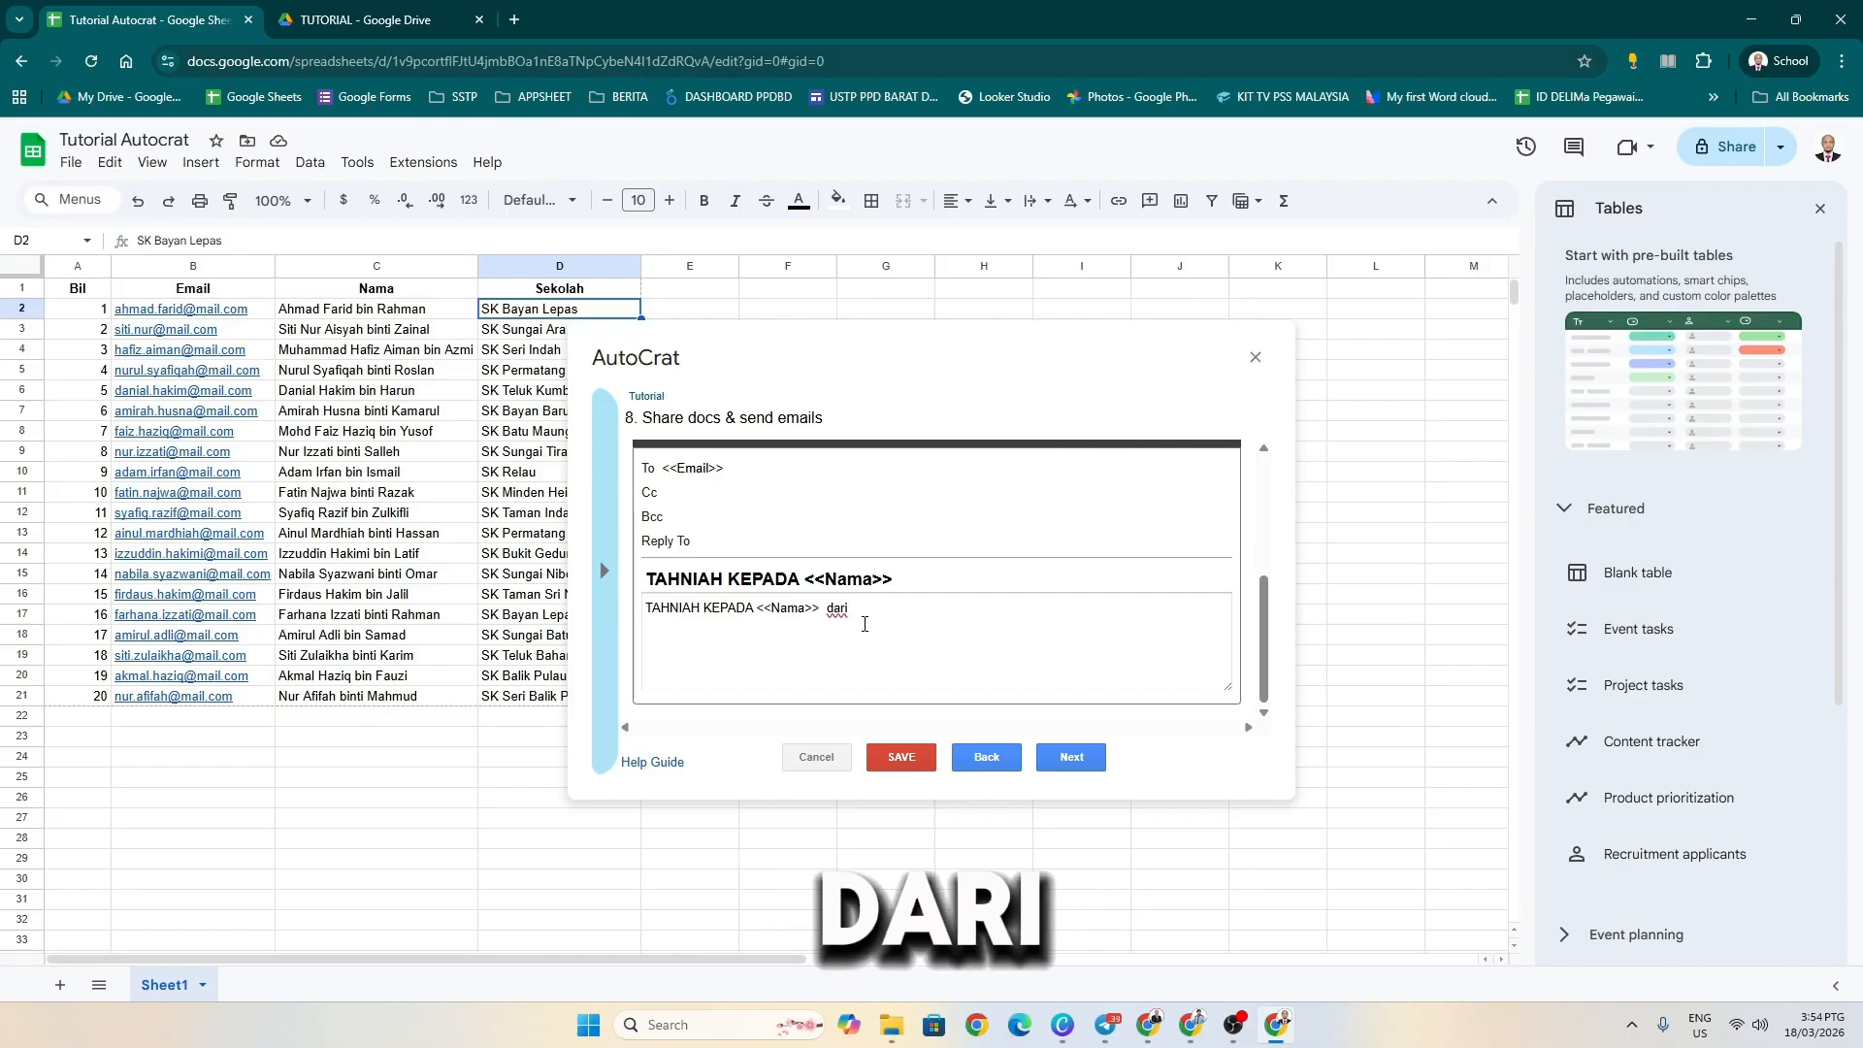
left_click(604, 569)
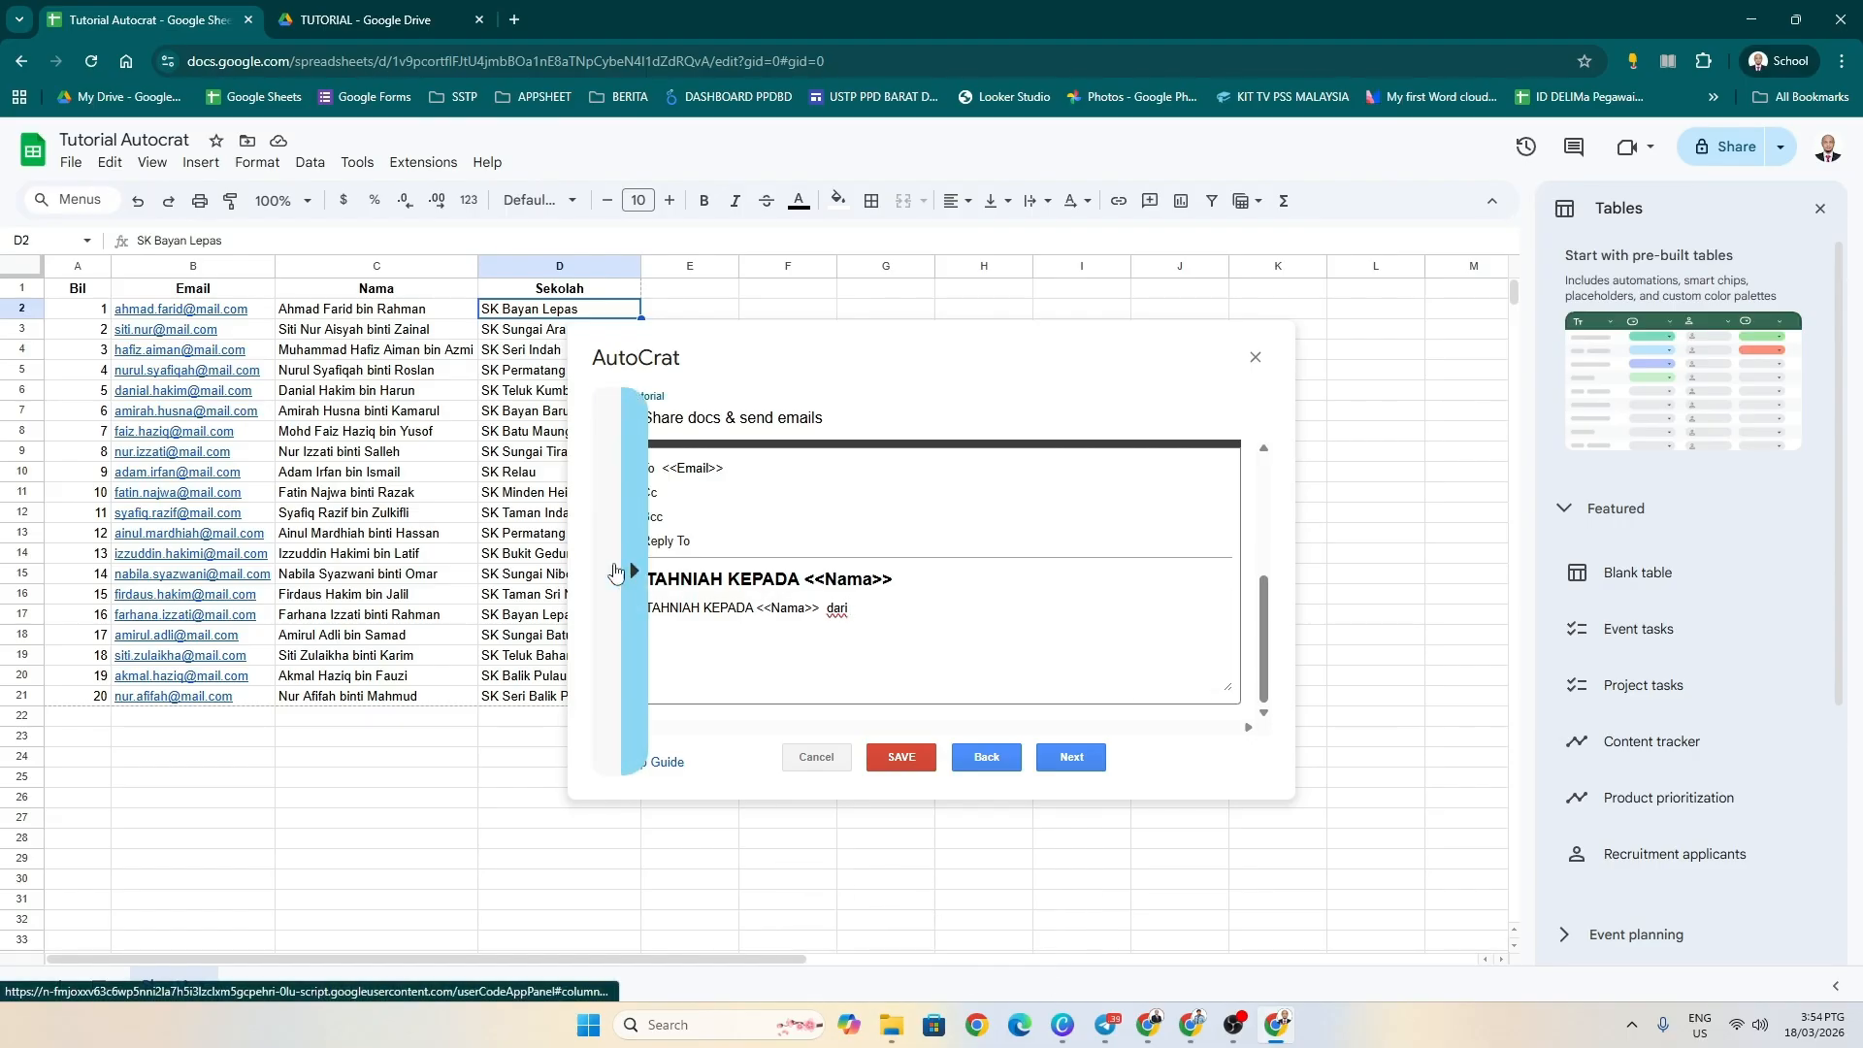
left_click(658, 642)
key("ctrl+v")
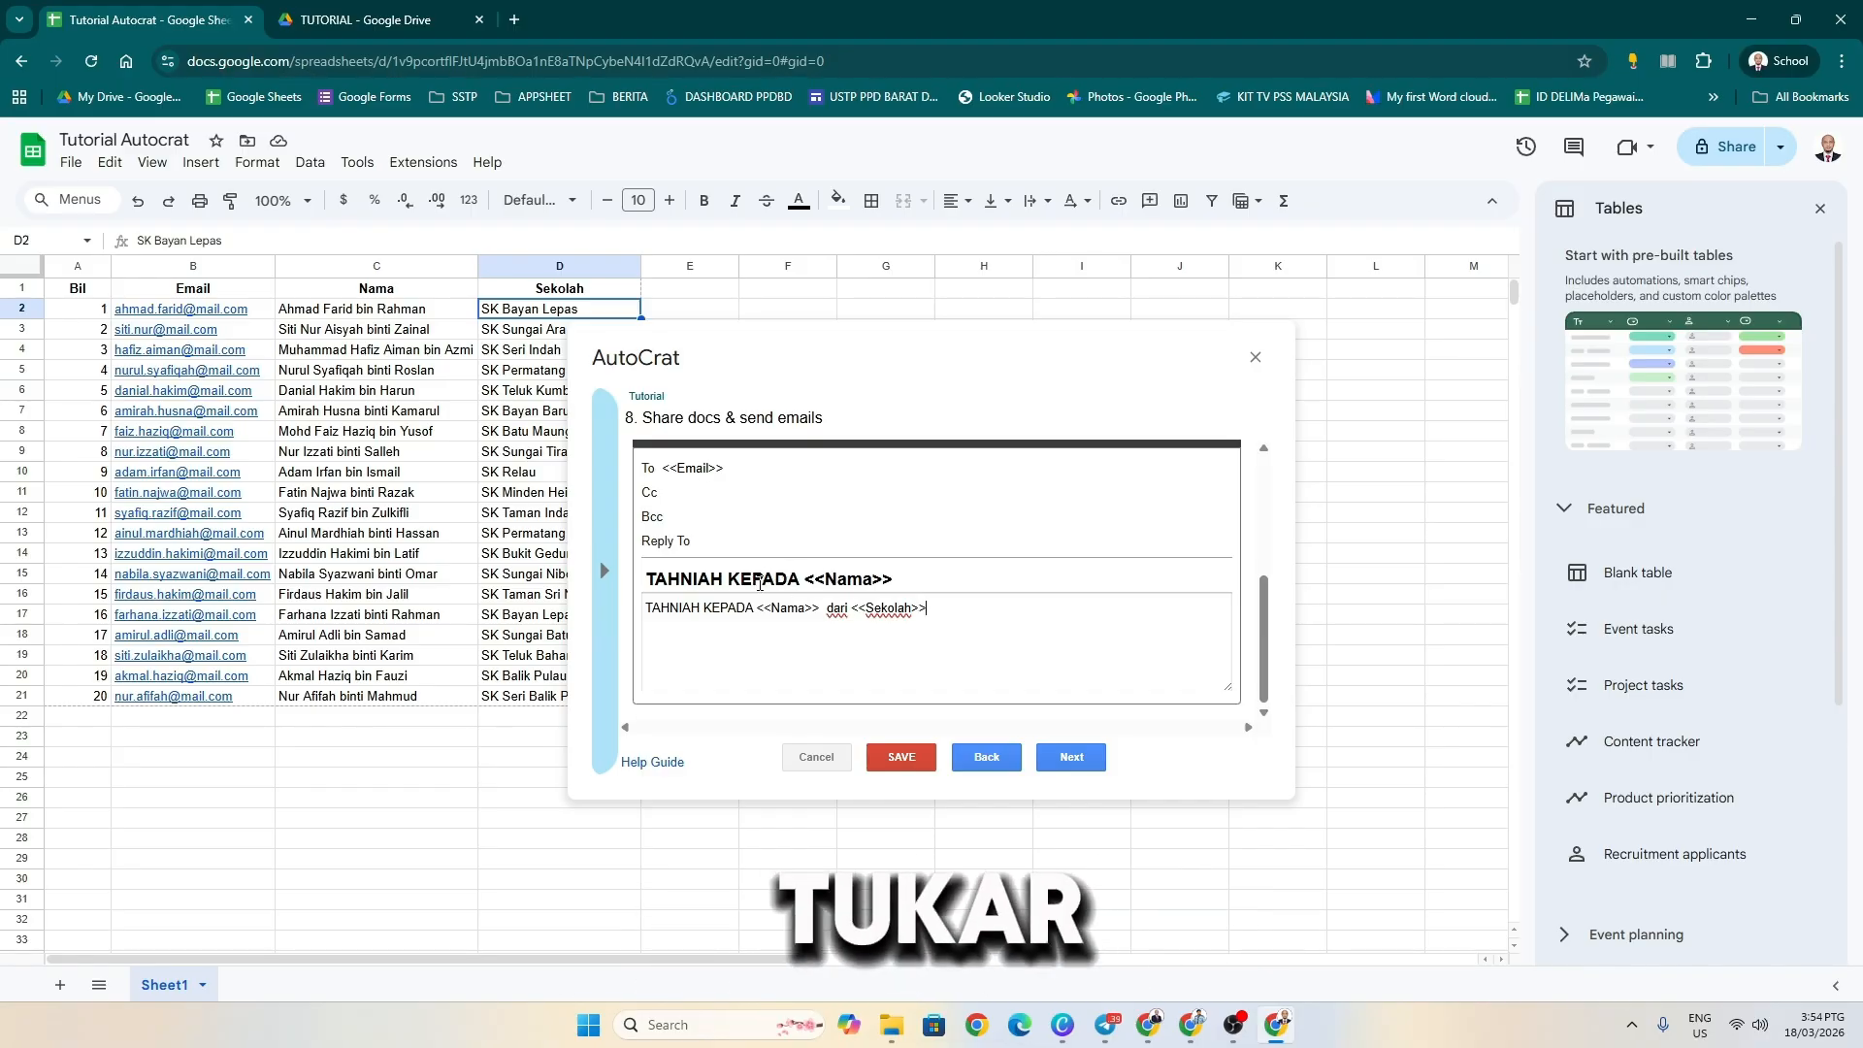
left_click(1087, 761)
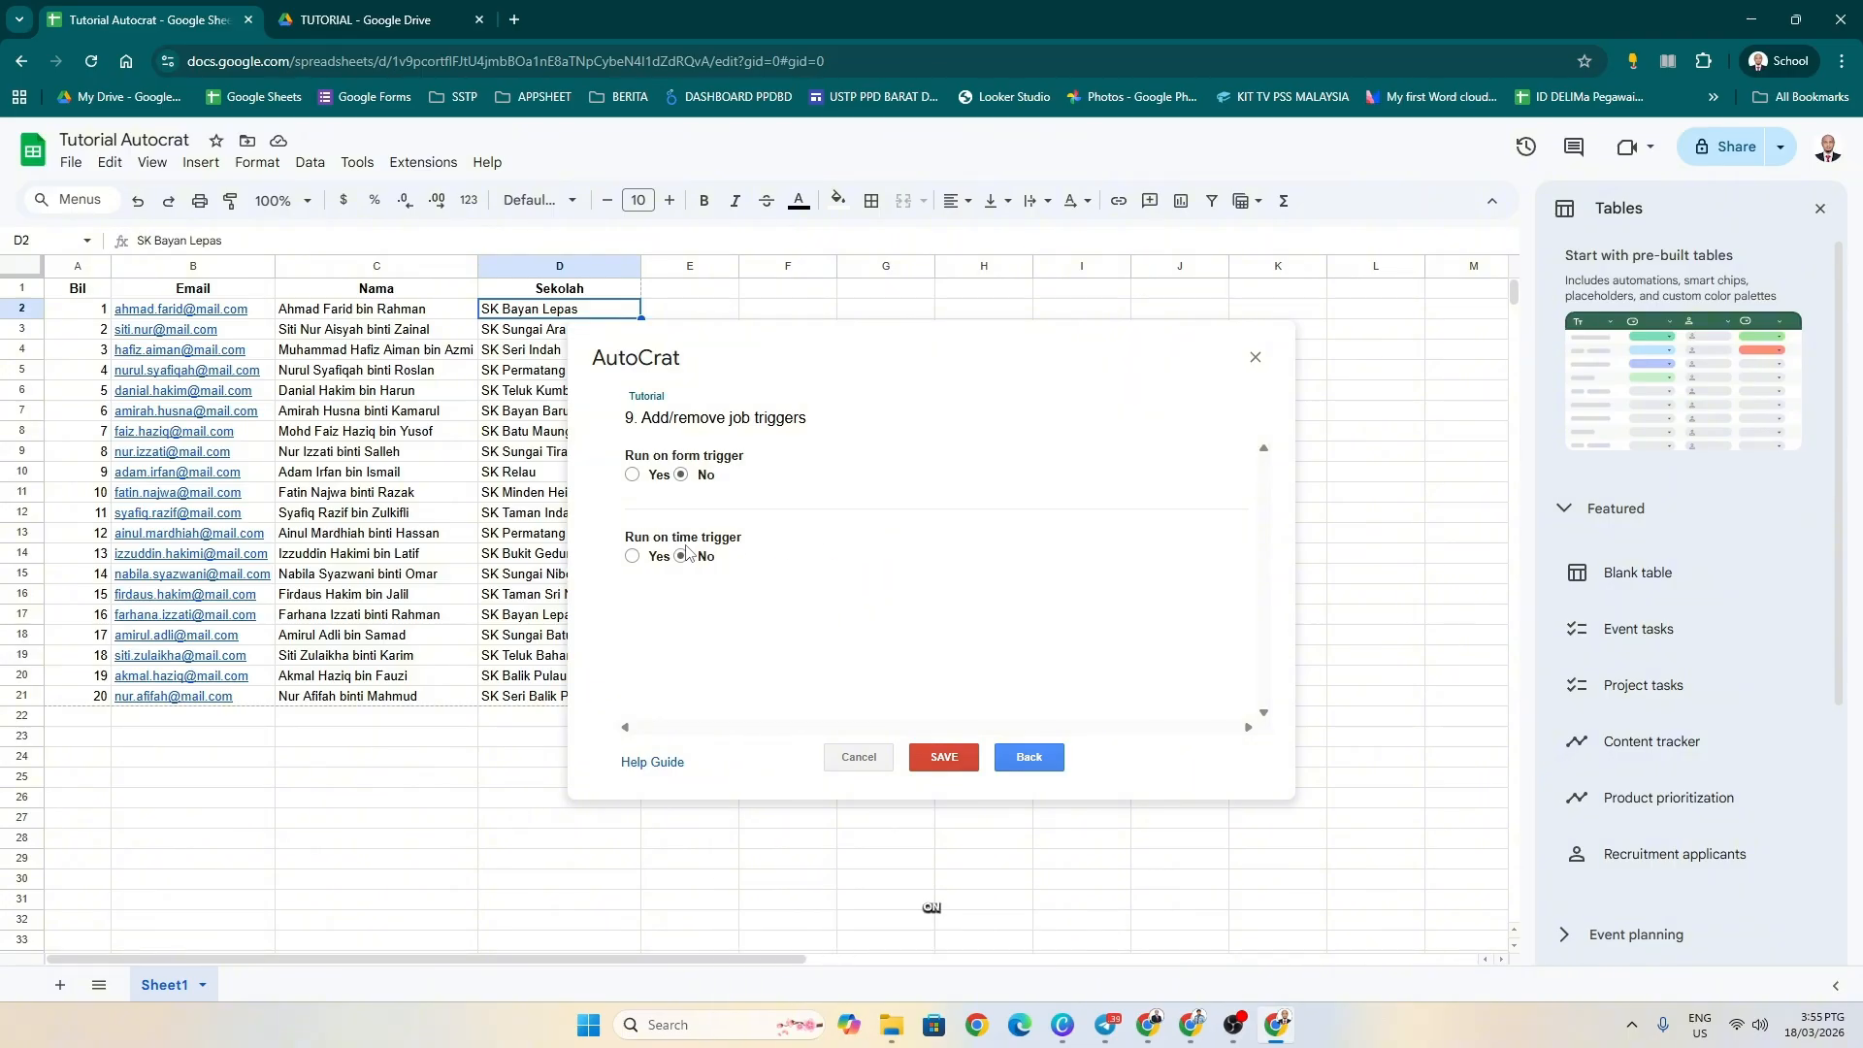
left_click(633, 557)
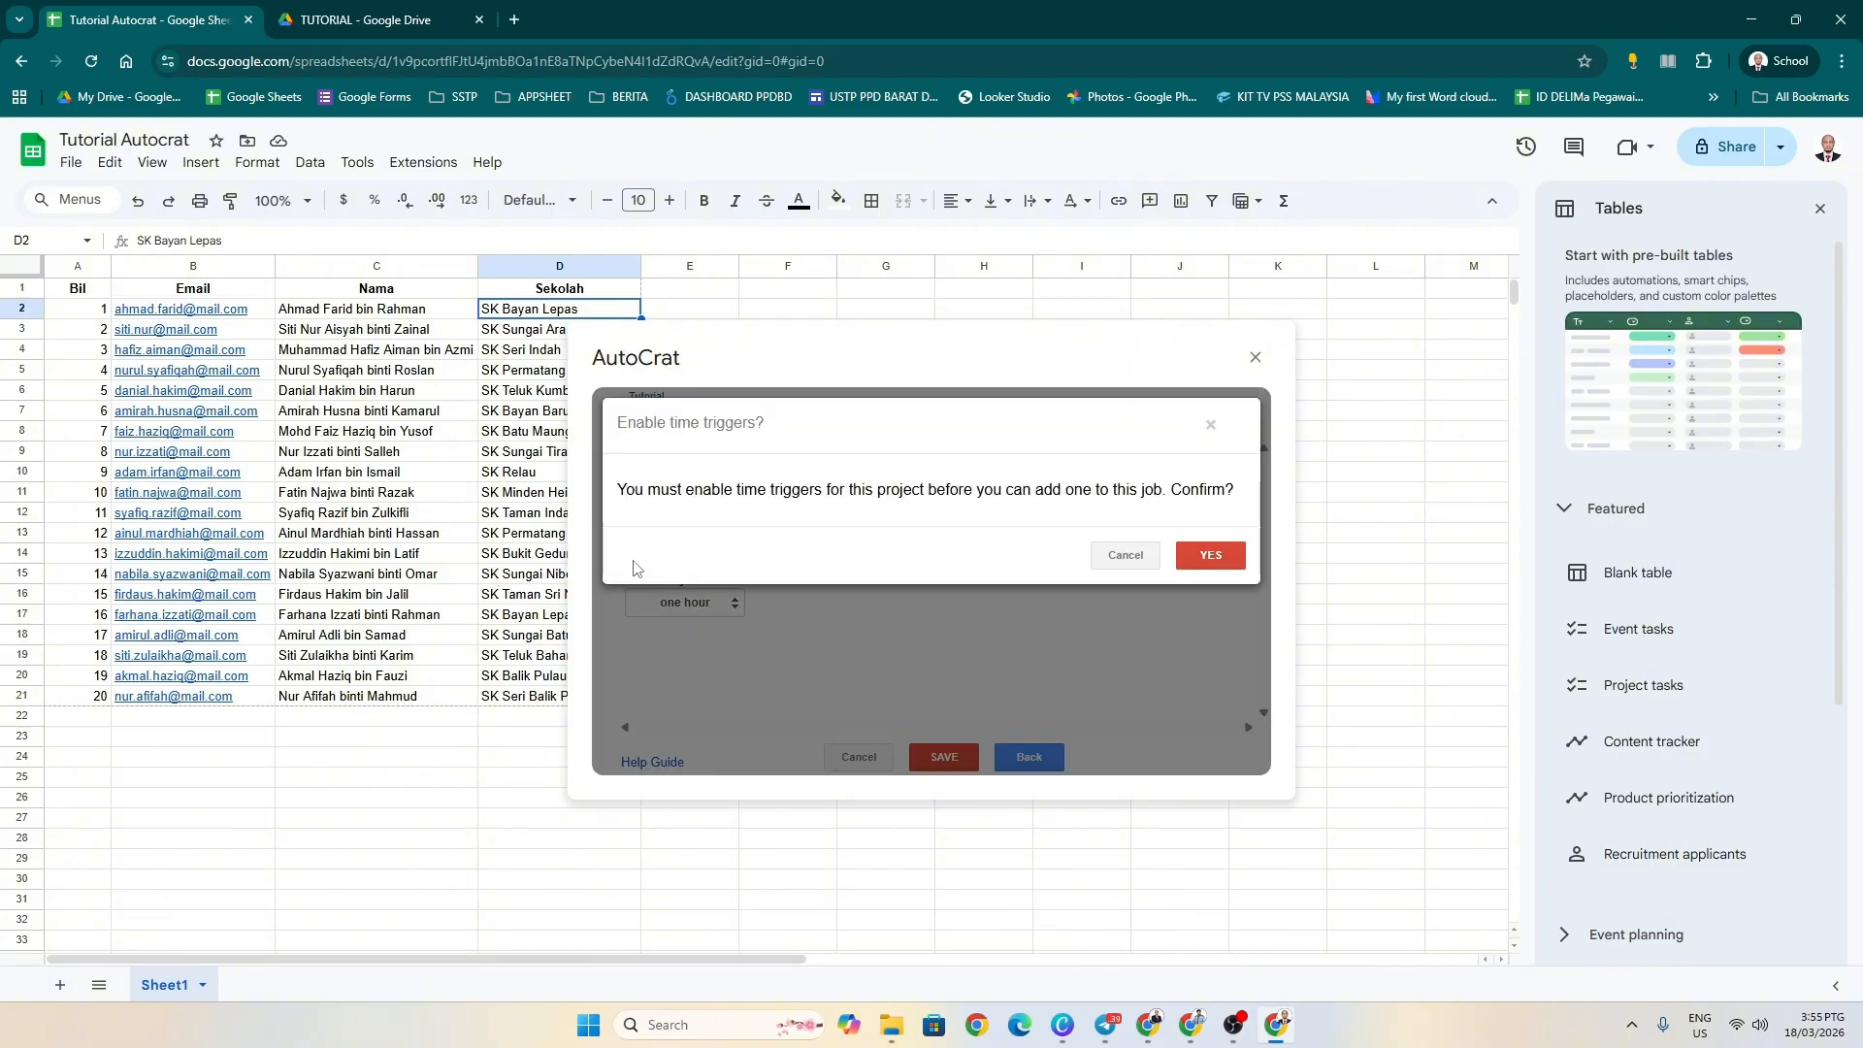
left_click(1210, 555)
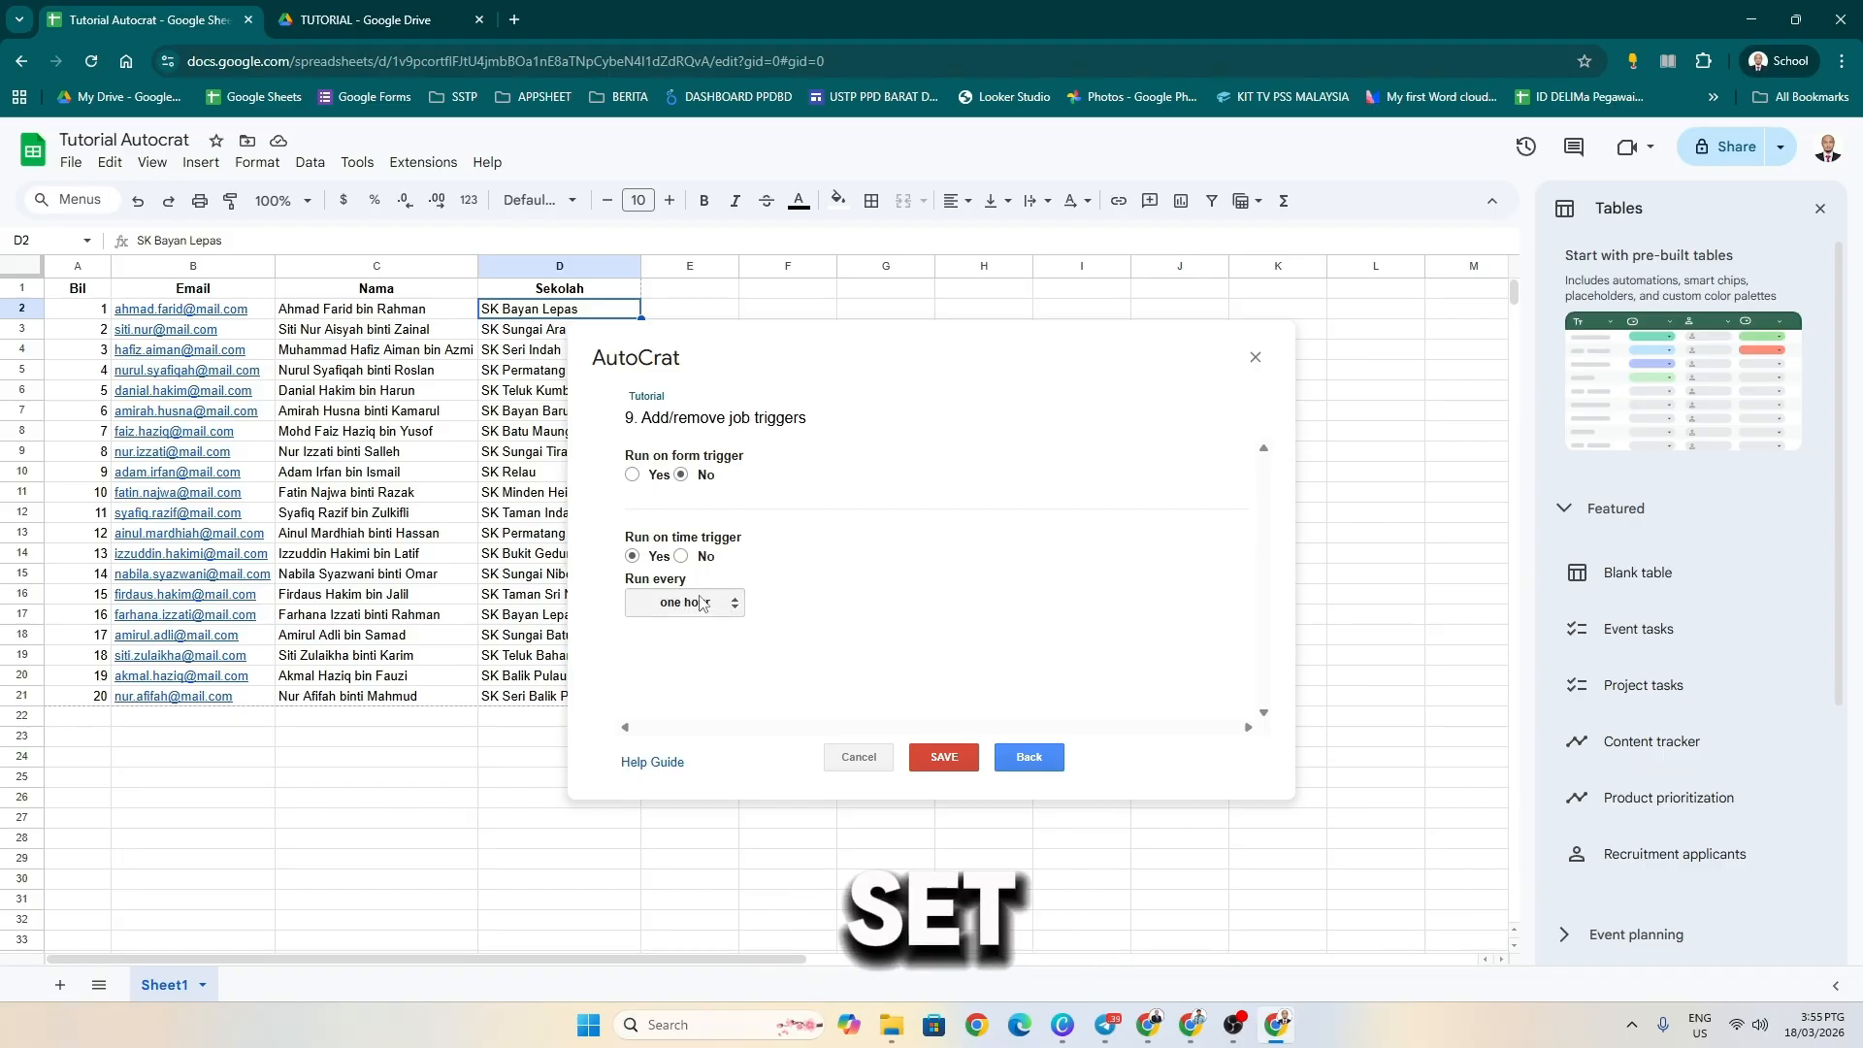
left_click(681, 556)
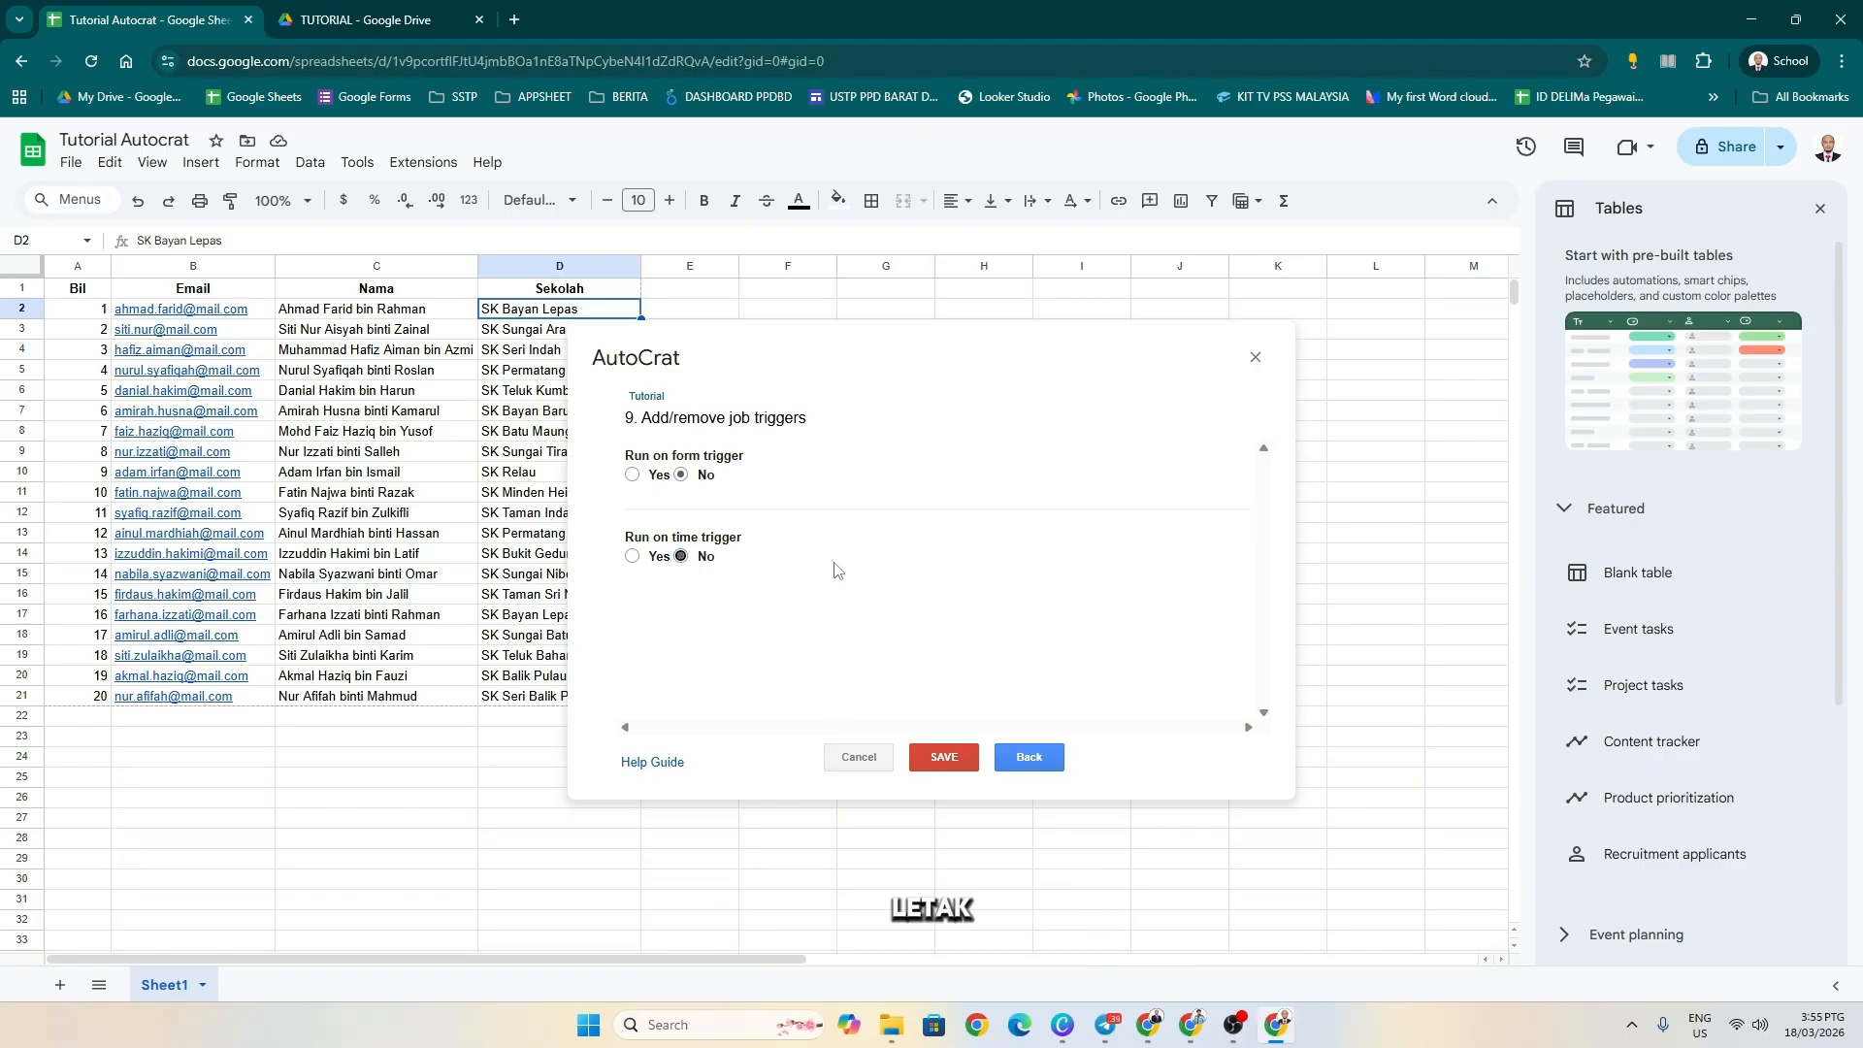
- Save the Tutorial merge job with both the form trigger and the time trigger set to No
left_click(953, 763)
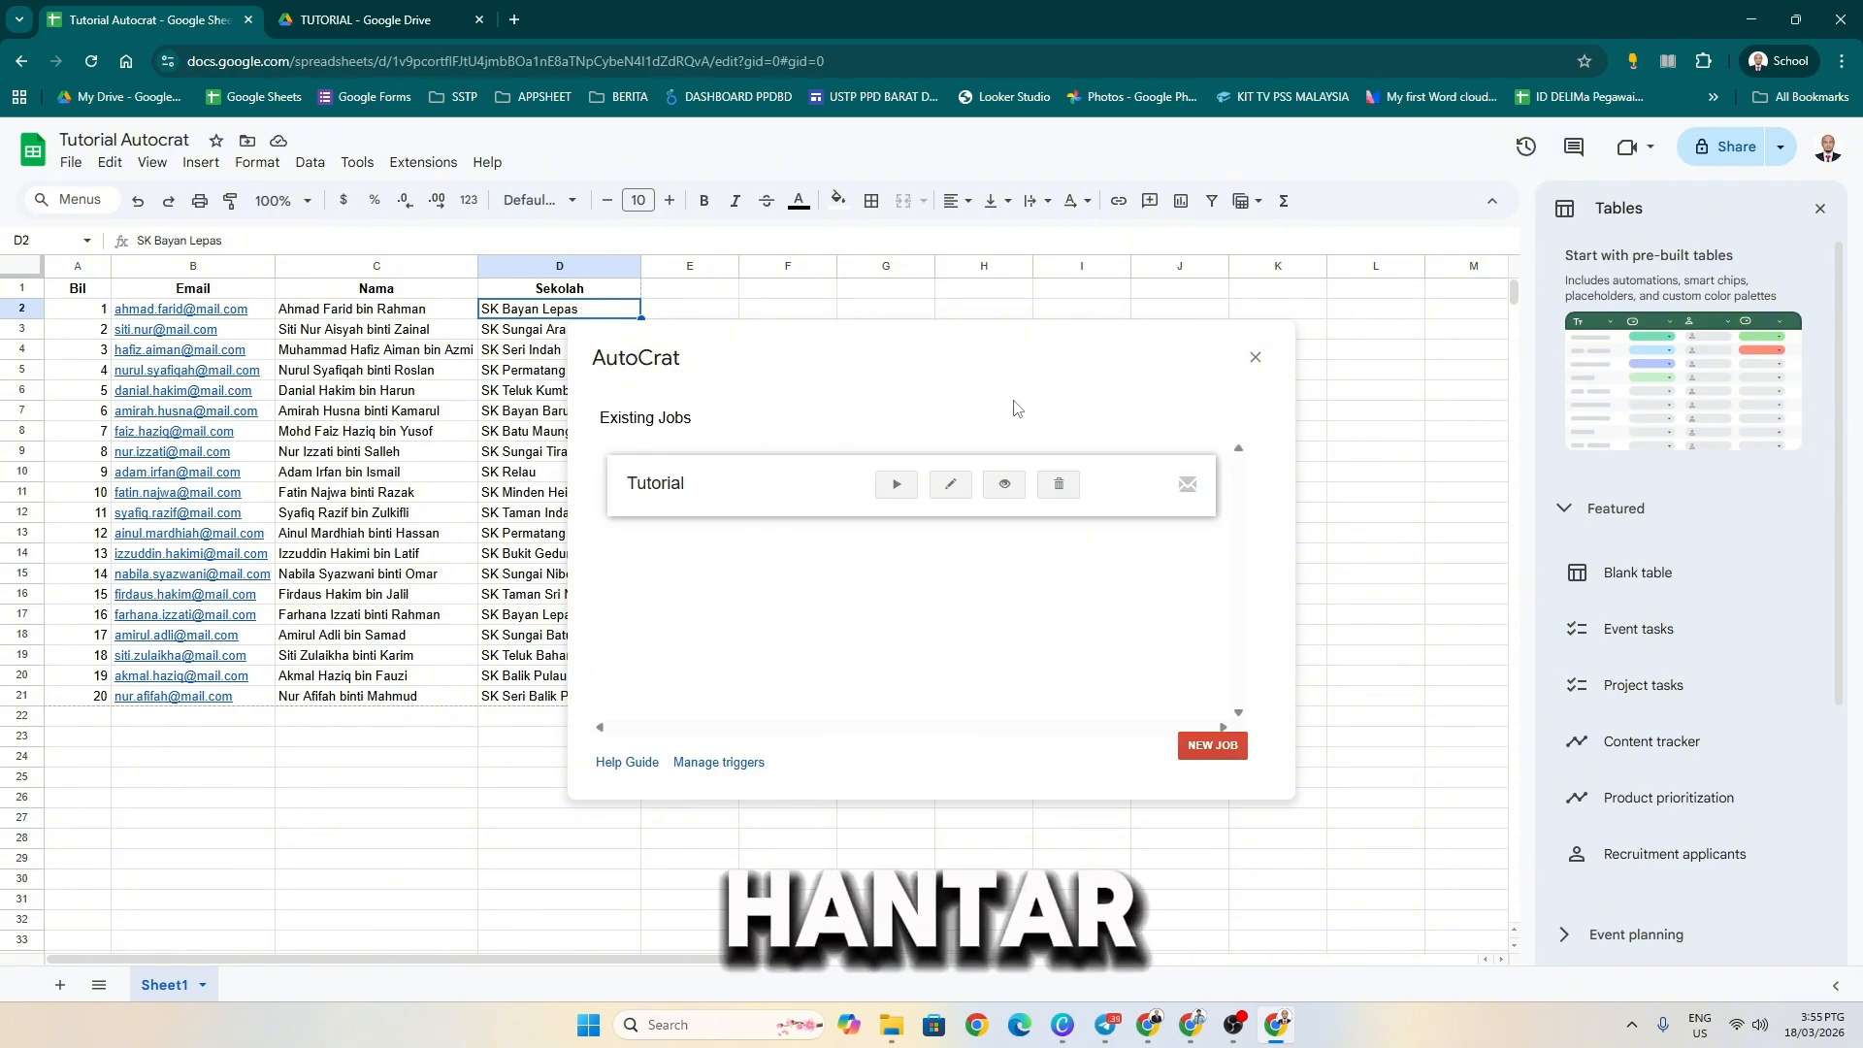
- Run the Tutorial merge job, close the AutoCrat dialog and review the Document Merge Status column in the sheet
left_click(902, 490)
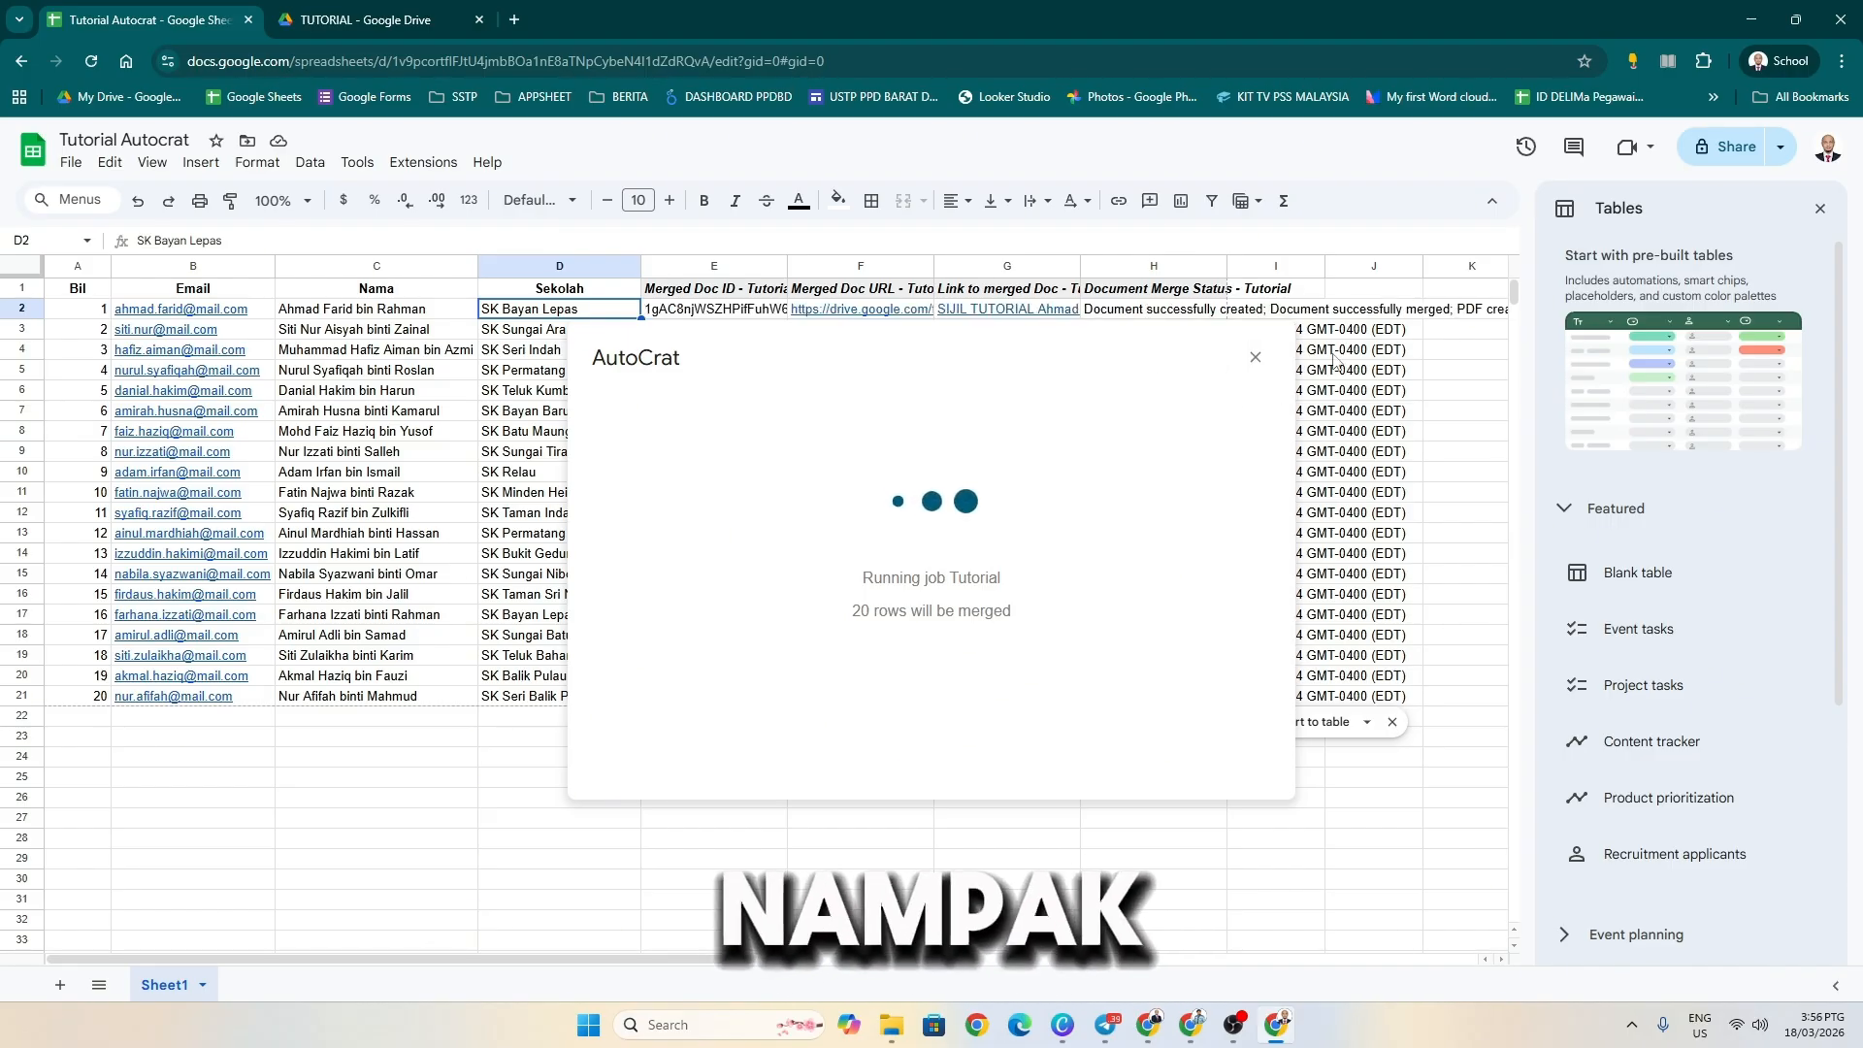
left_click(1254, 360)
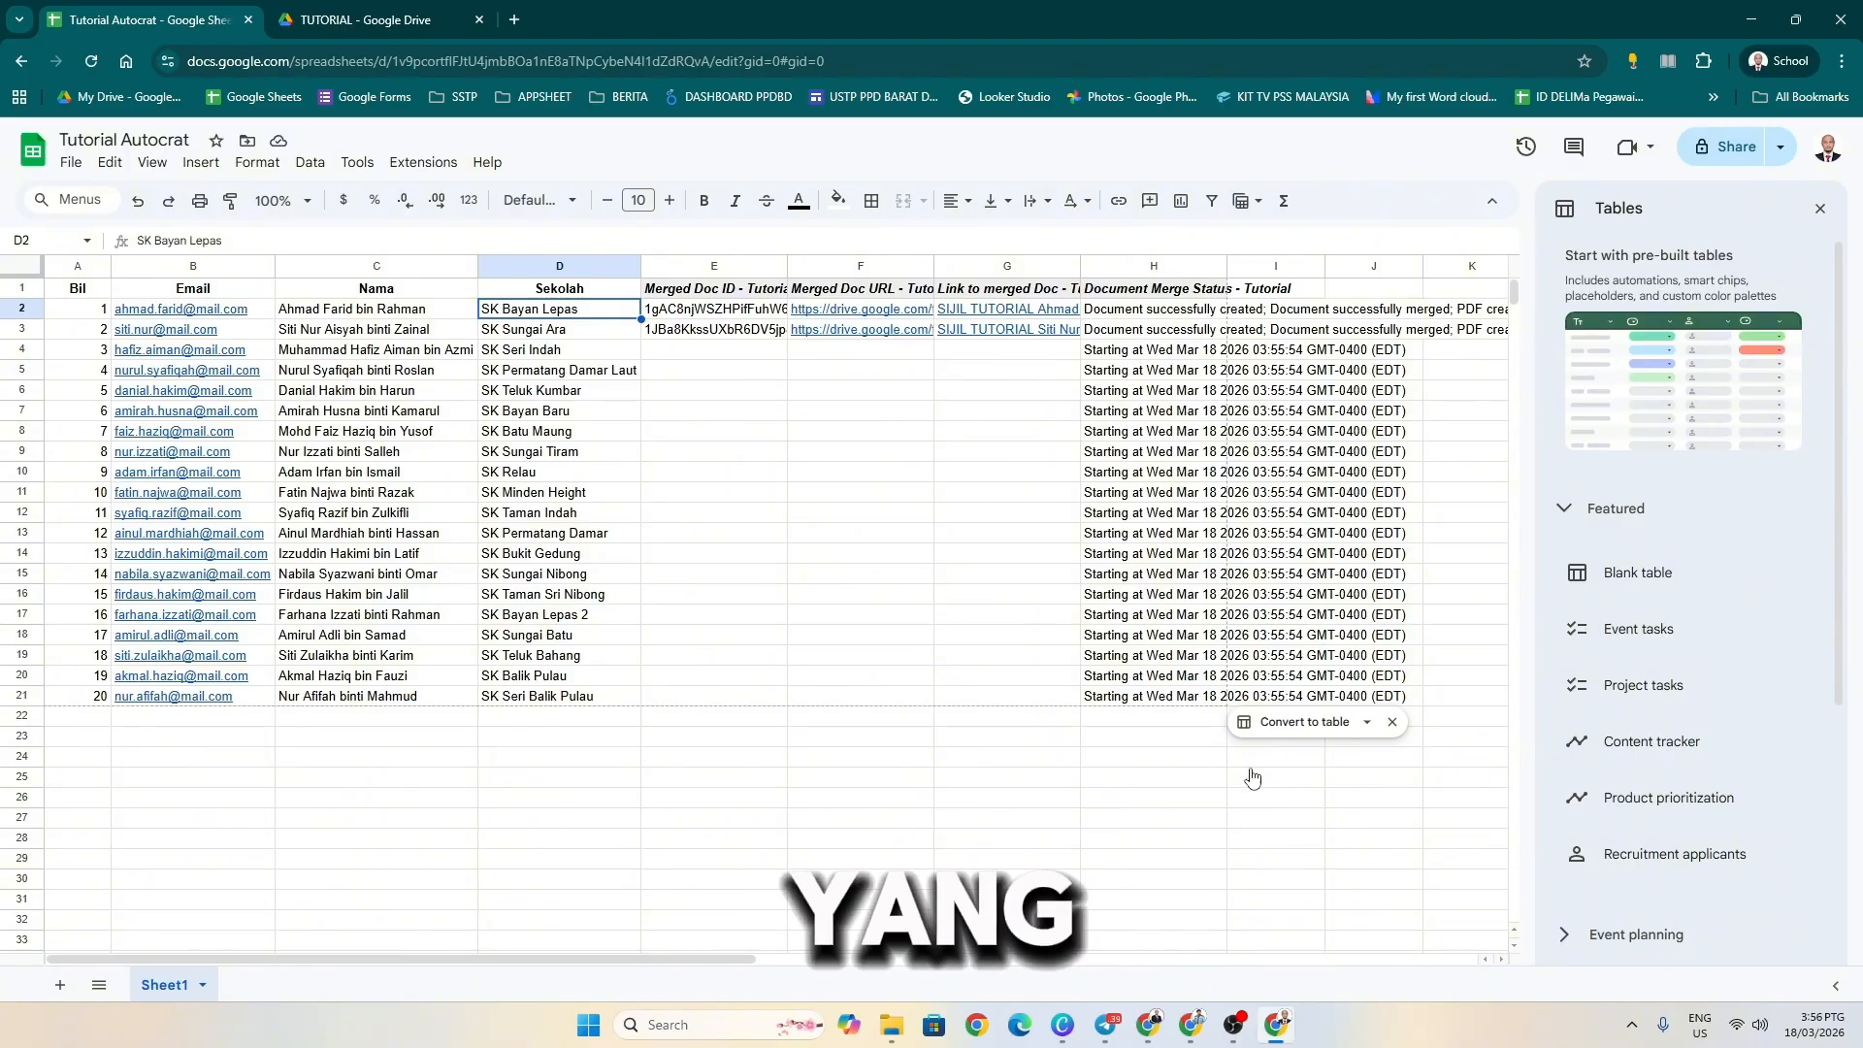
left_click_drag(739, 961, 1170, 970)
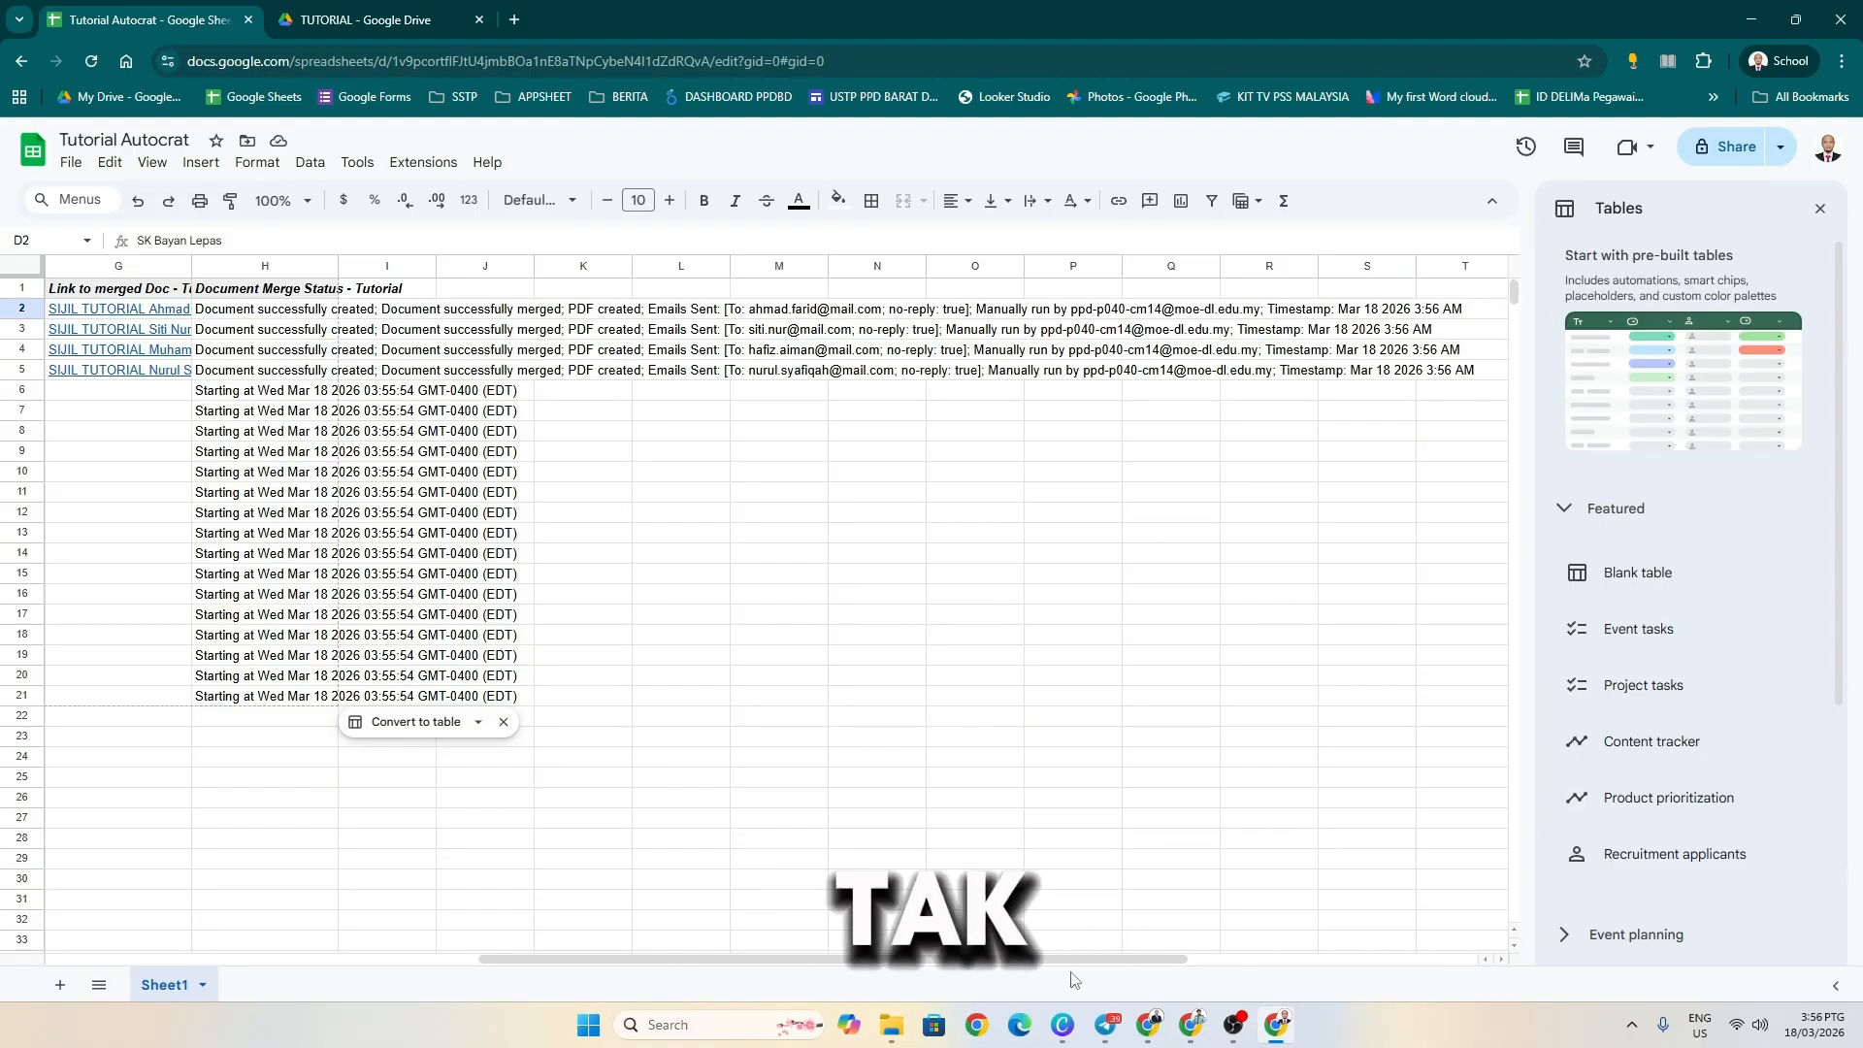
left_click_drag(1079, 959, 643, 967)
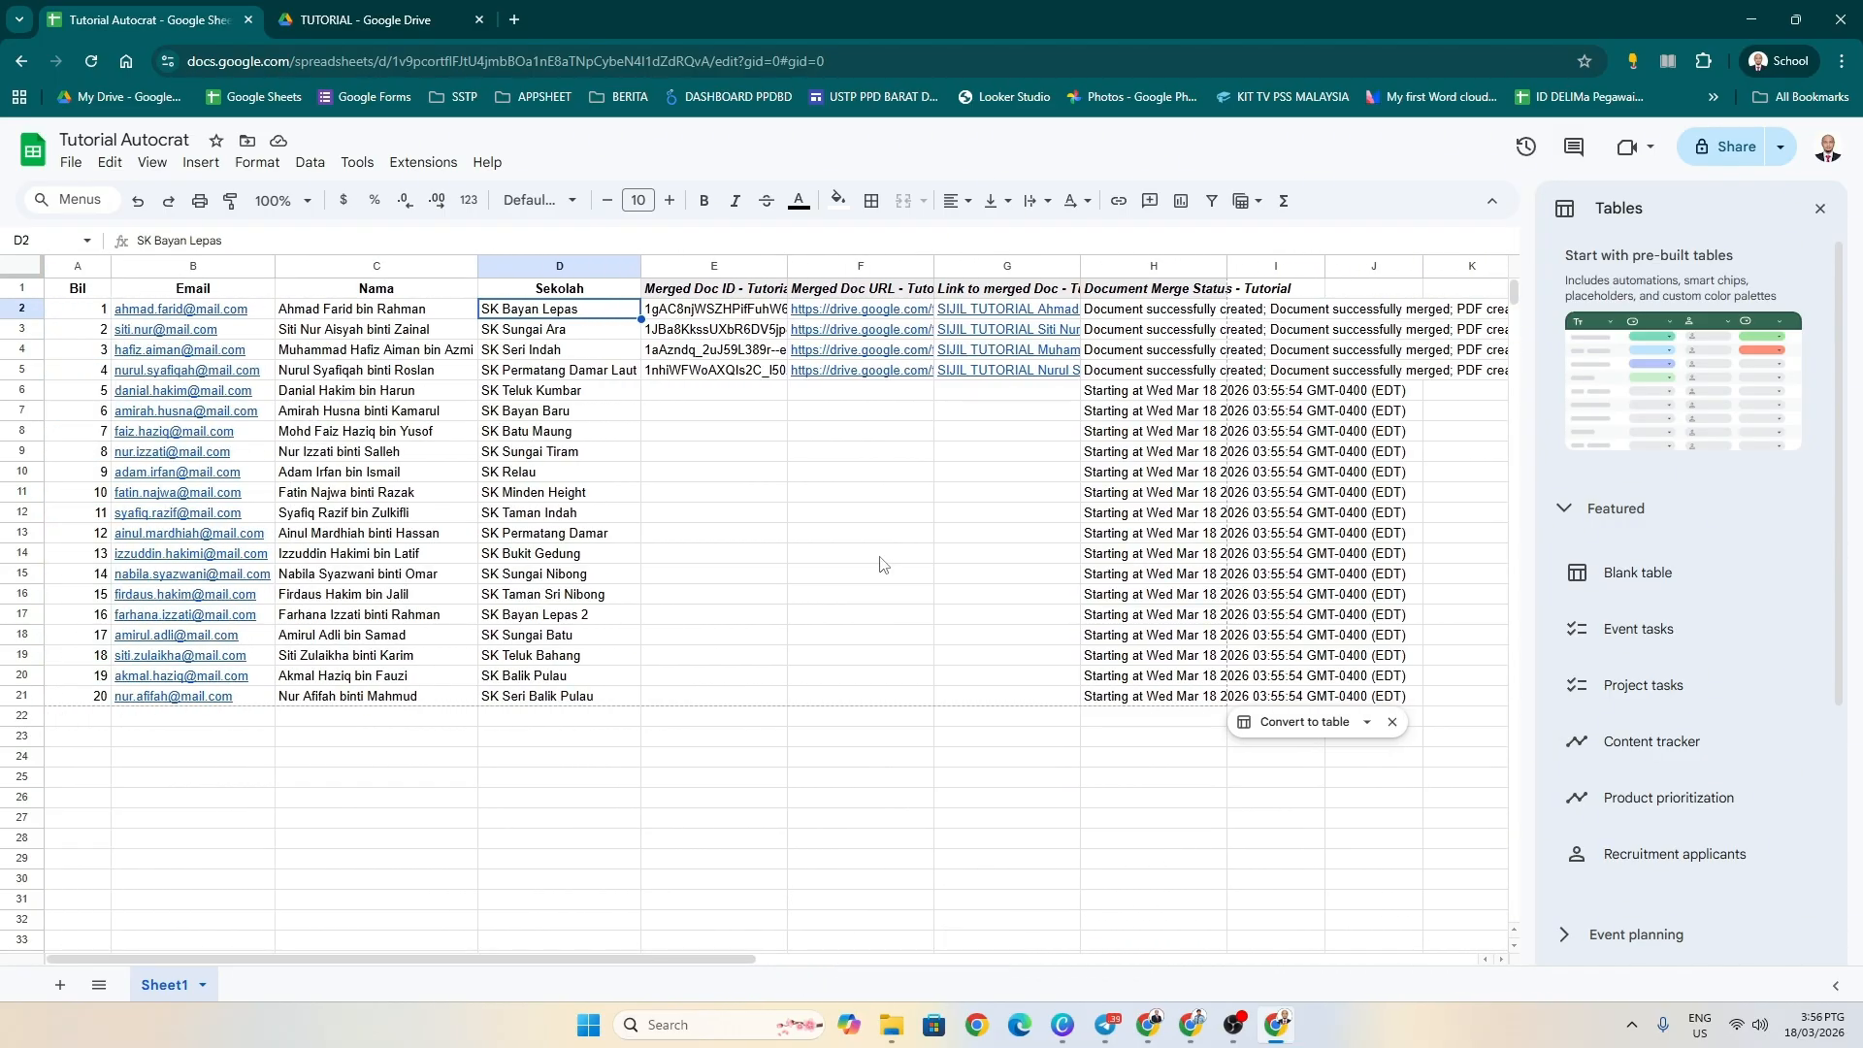
- Open the merged PDF certificate linked in row 2 and check its full page, including the merged name and school
mouse_move(990, 308)
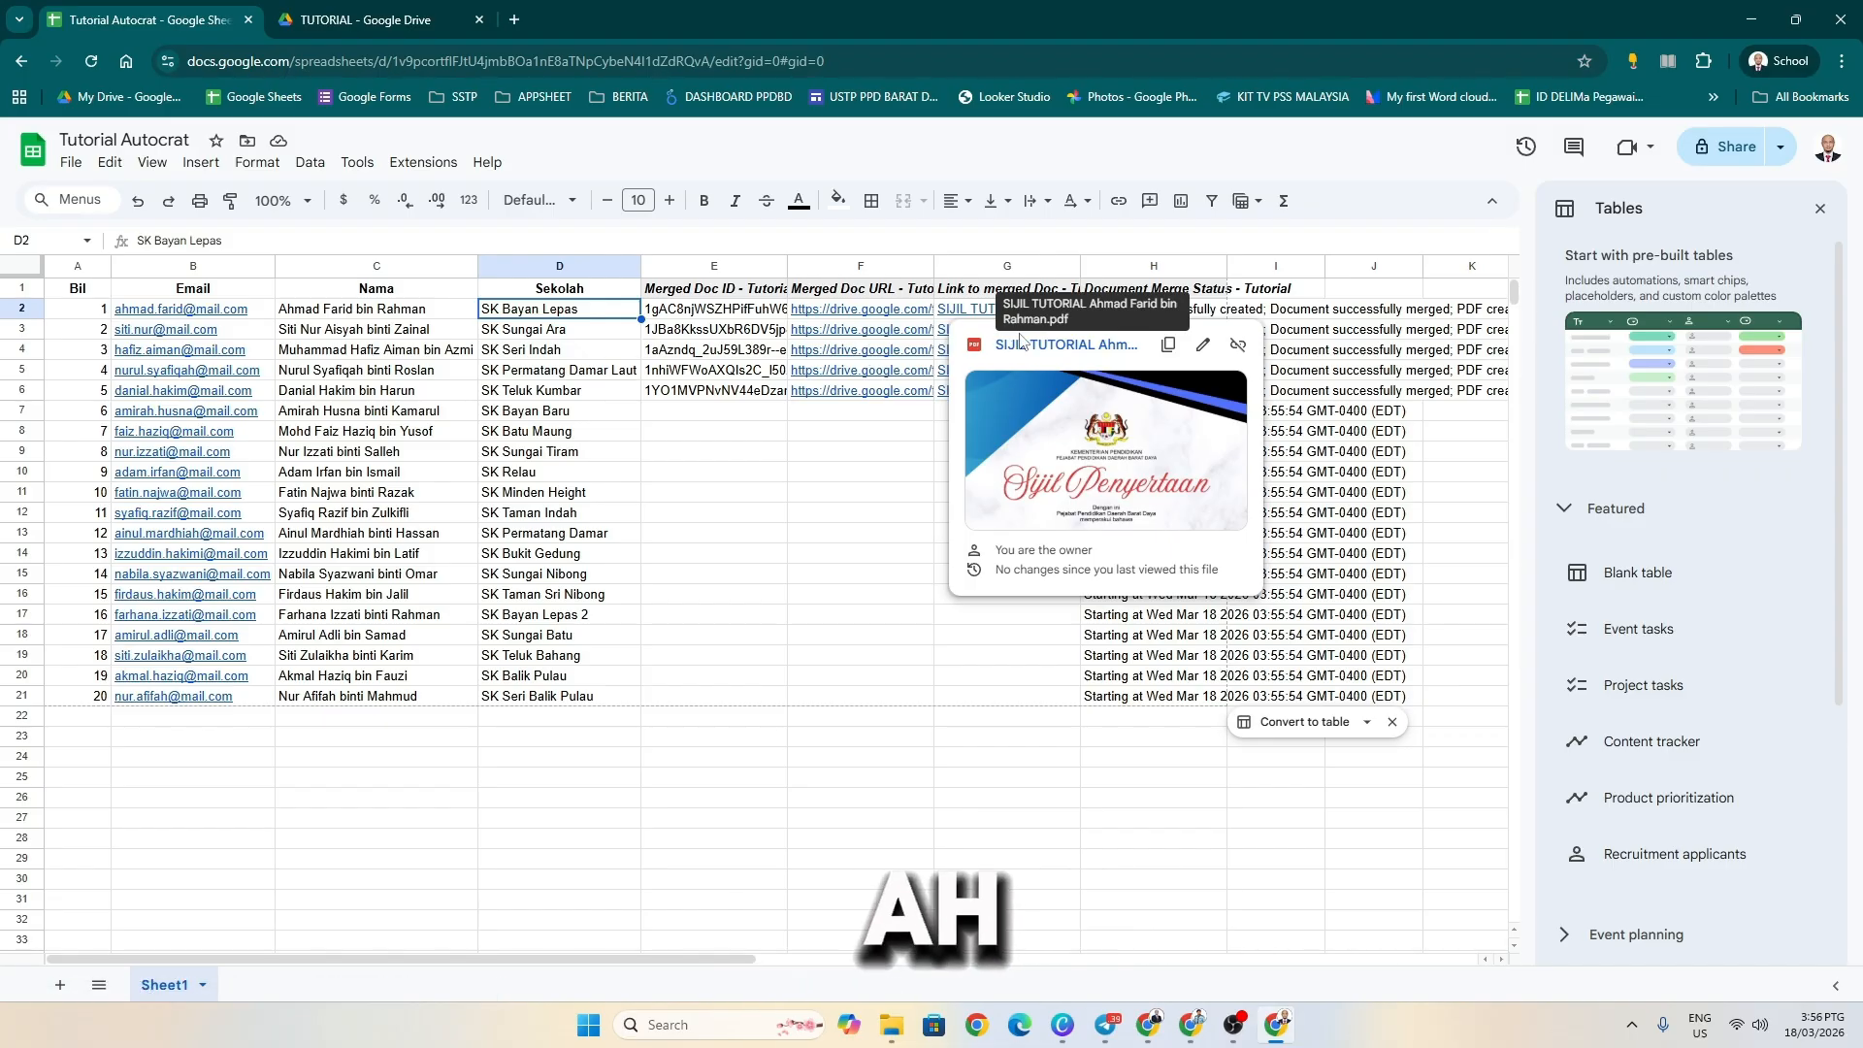
left_click(1019, 346)
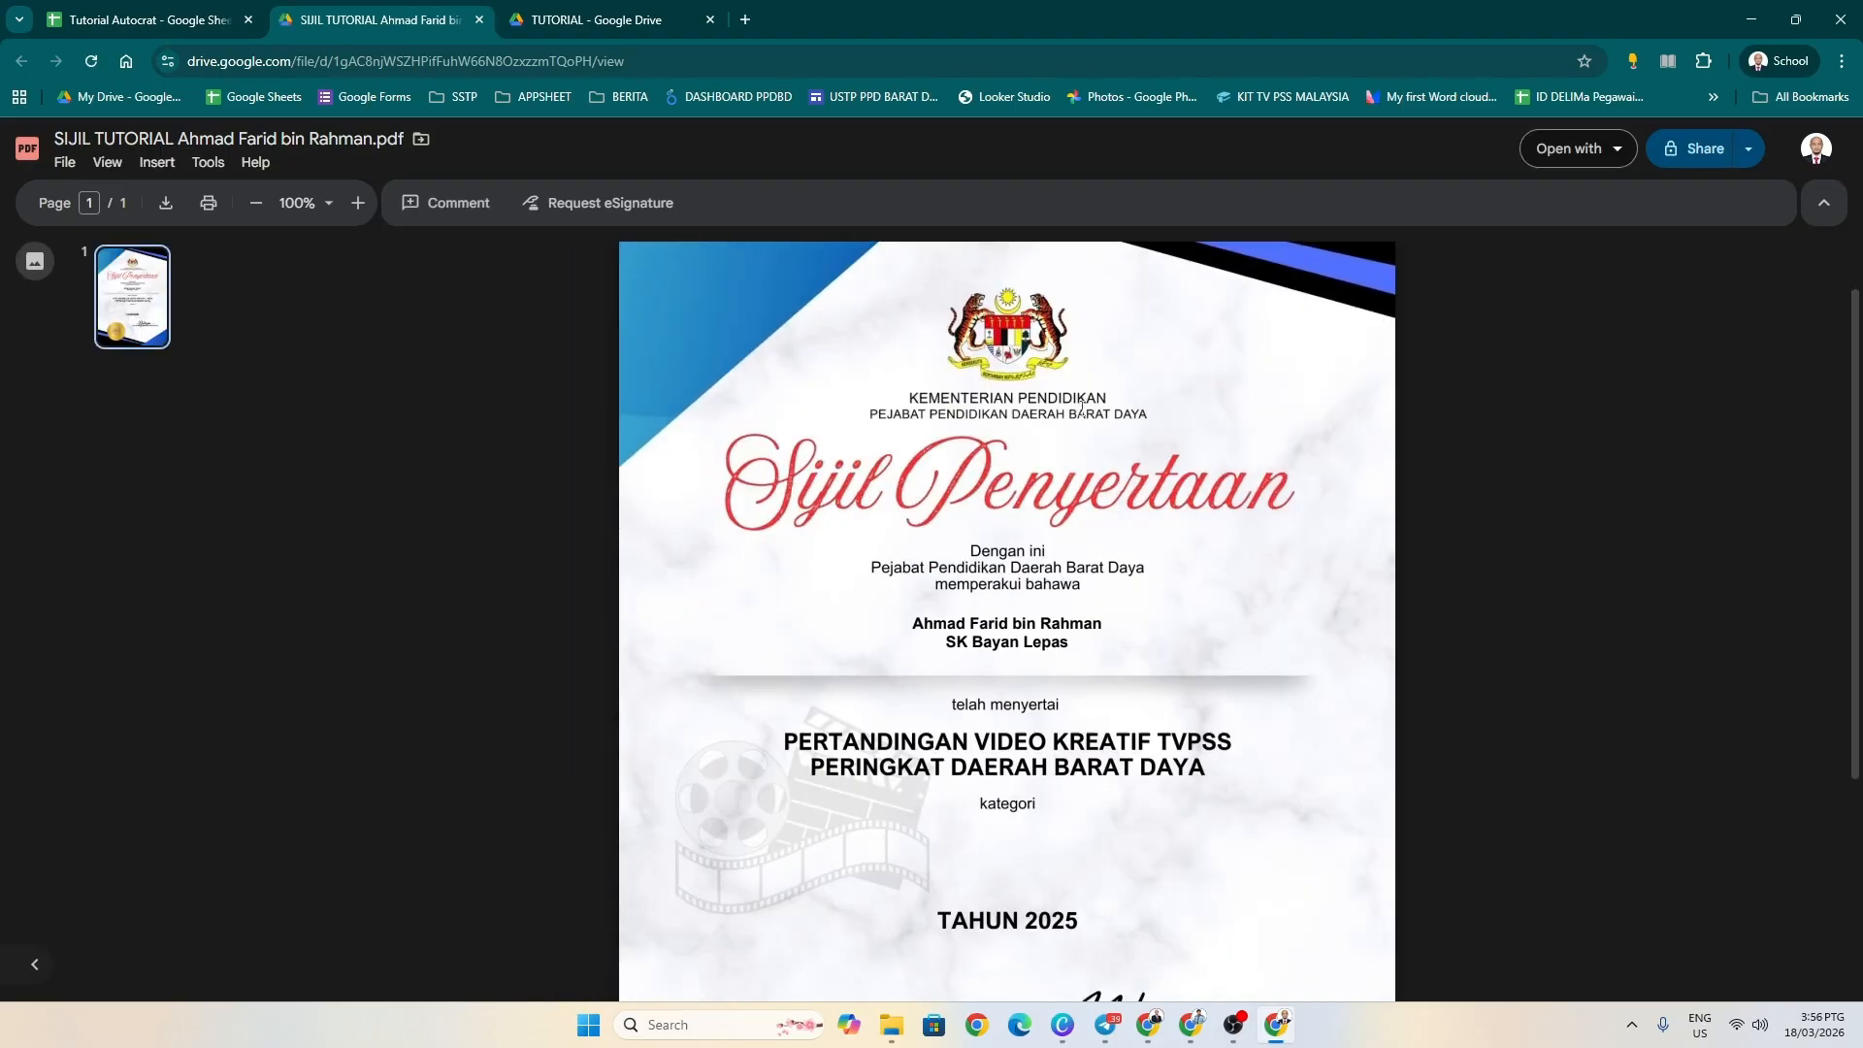
scroll(1074, 393, "down", 4)
scroll(1081, 407, "up", 5)
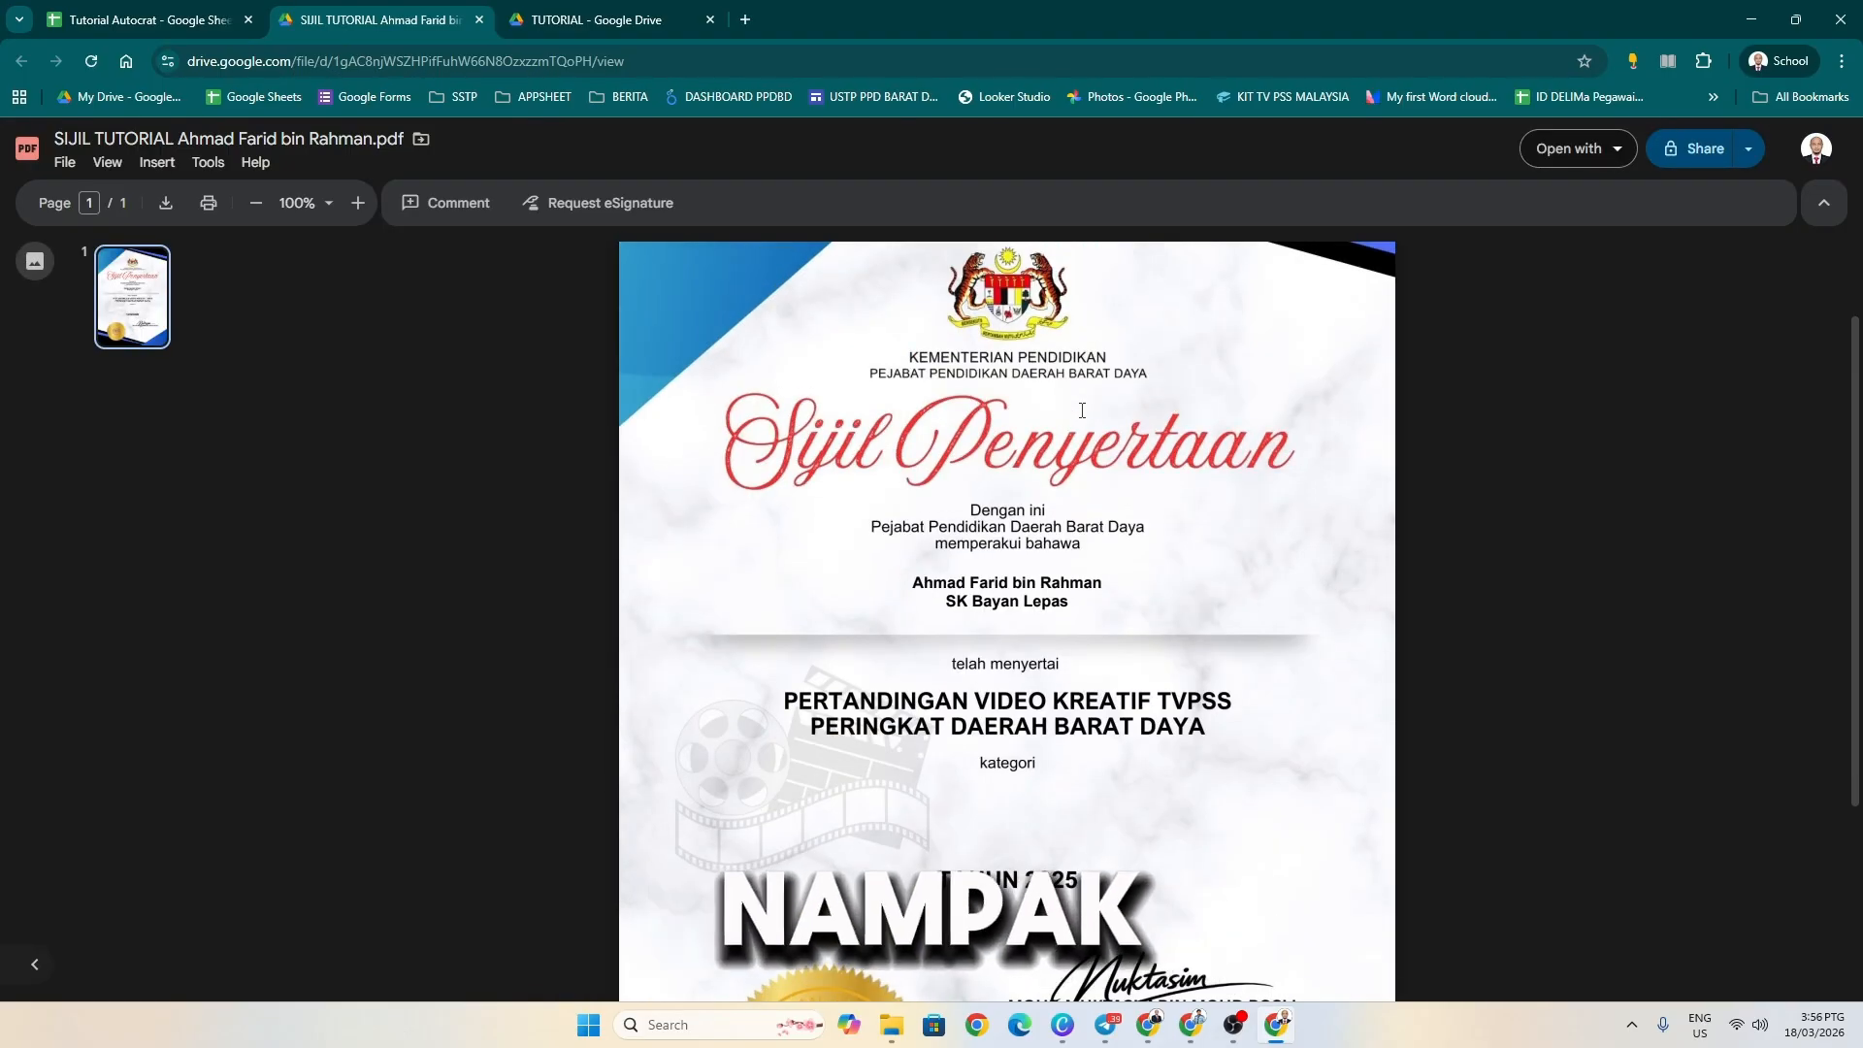
scroll(995, 389, "down", 3)
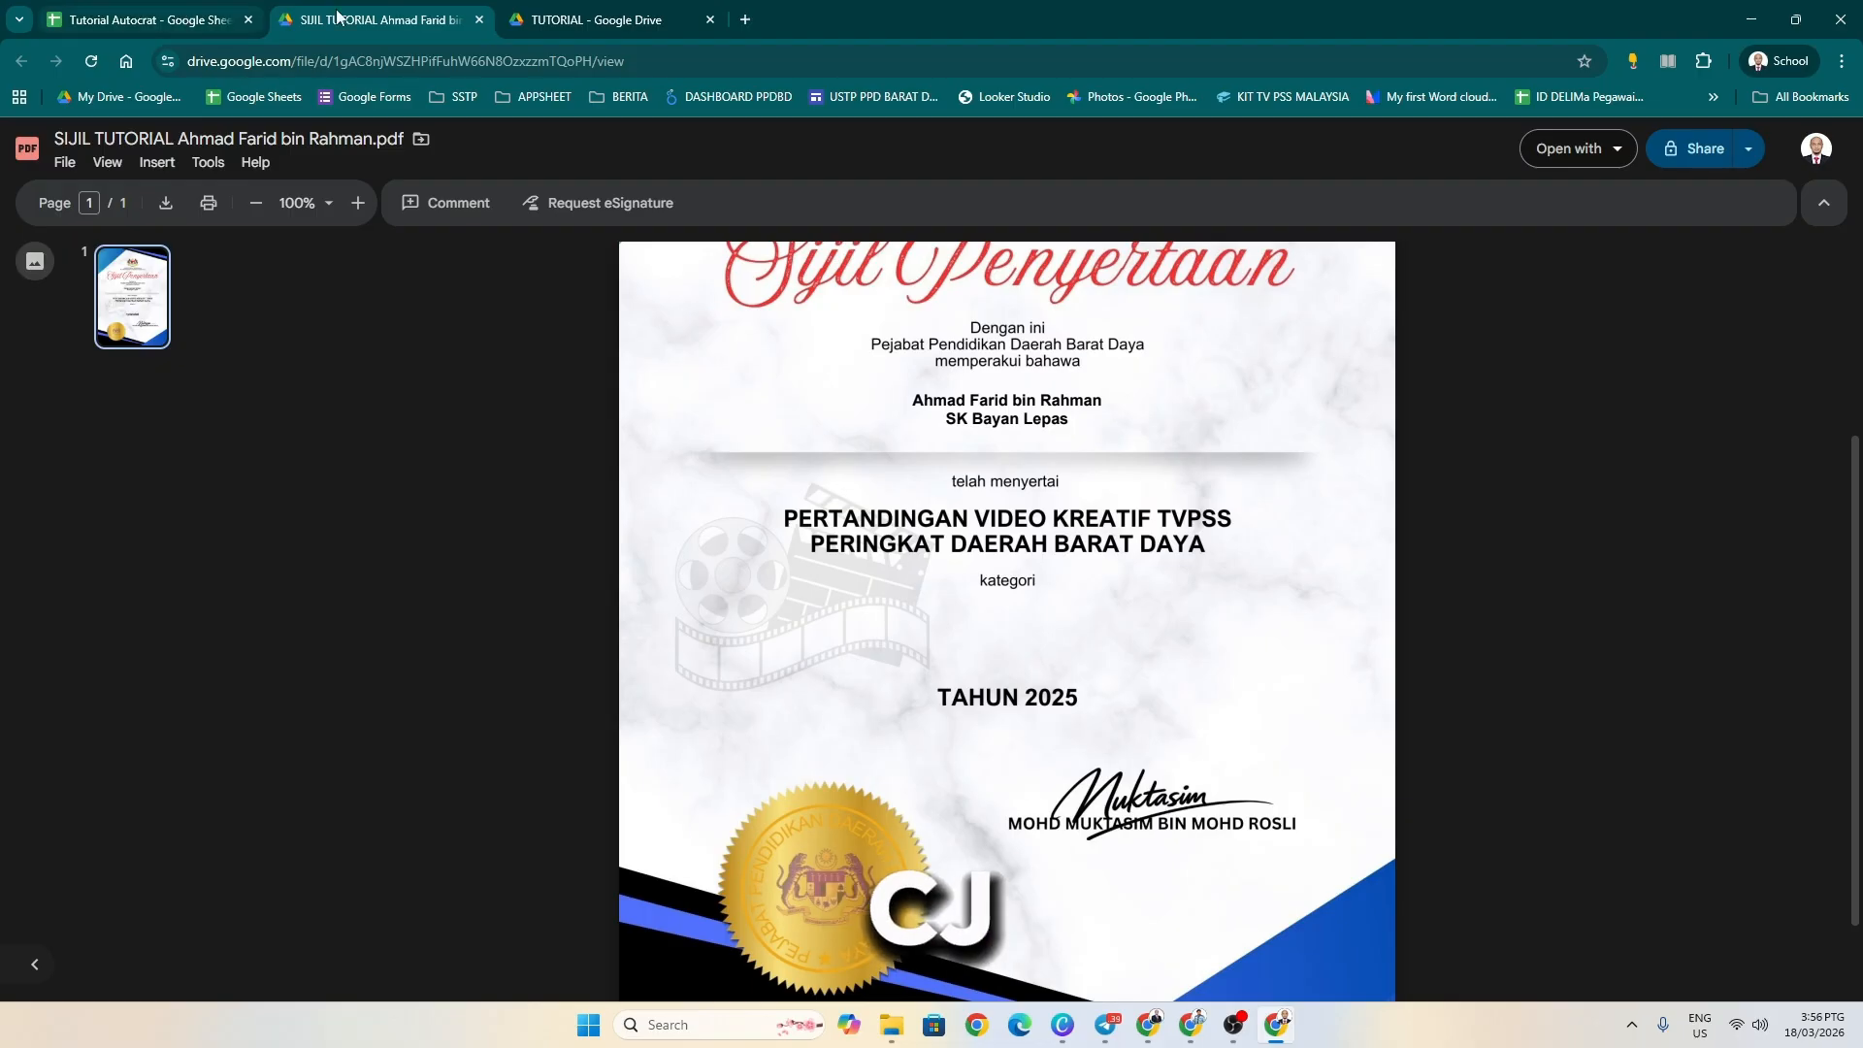
- Check the generated certificates in the TUTORIAL folder on Google Drive as thumbnails, and return to the Tutorial Autocrat spreadsheet
left_click(583, 19)
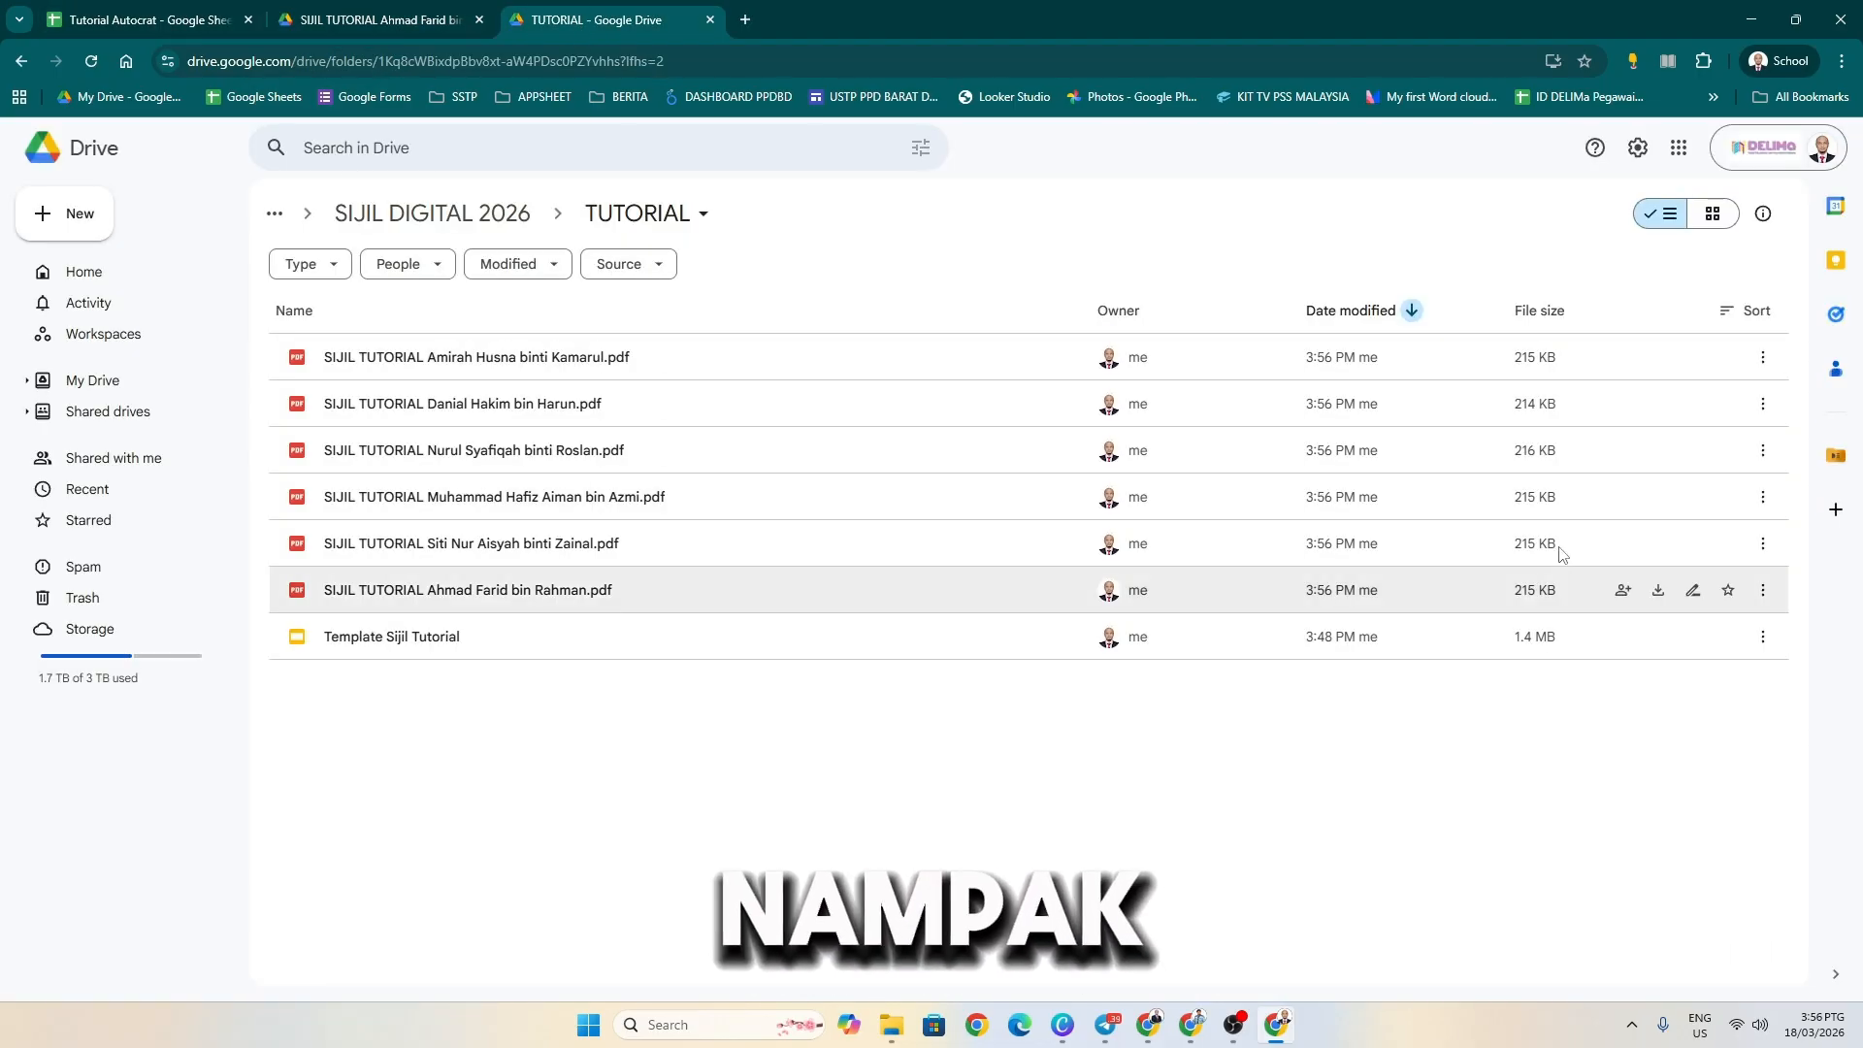
left_click(1705, 231)
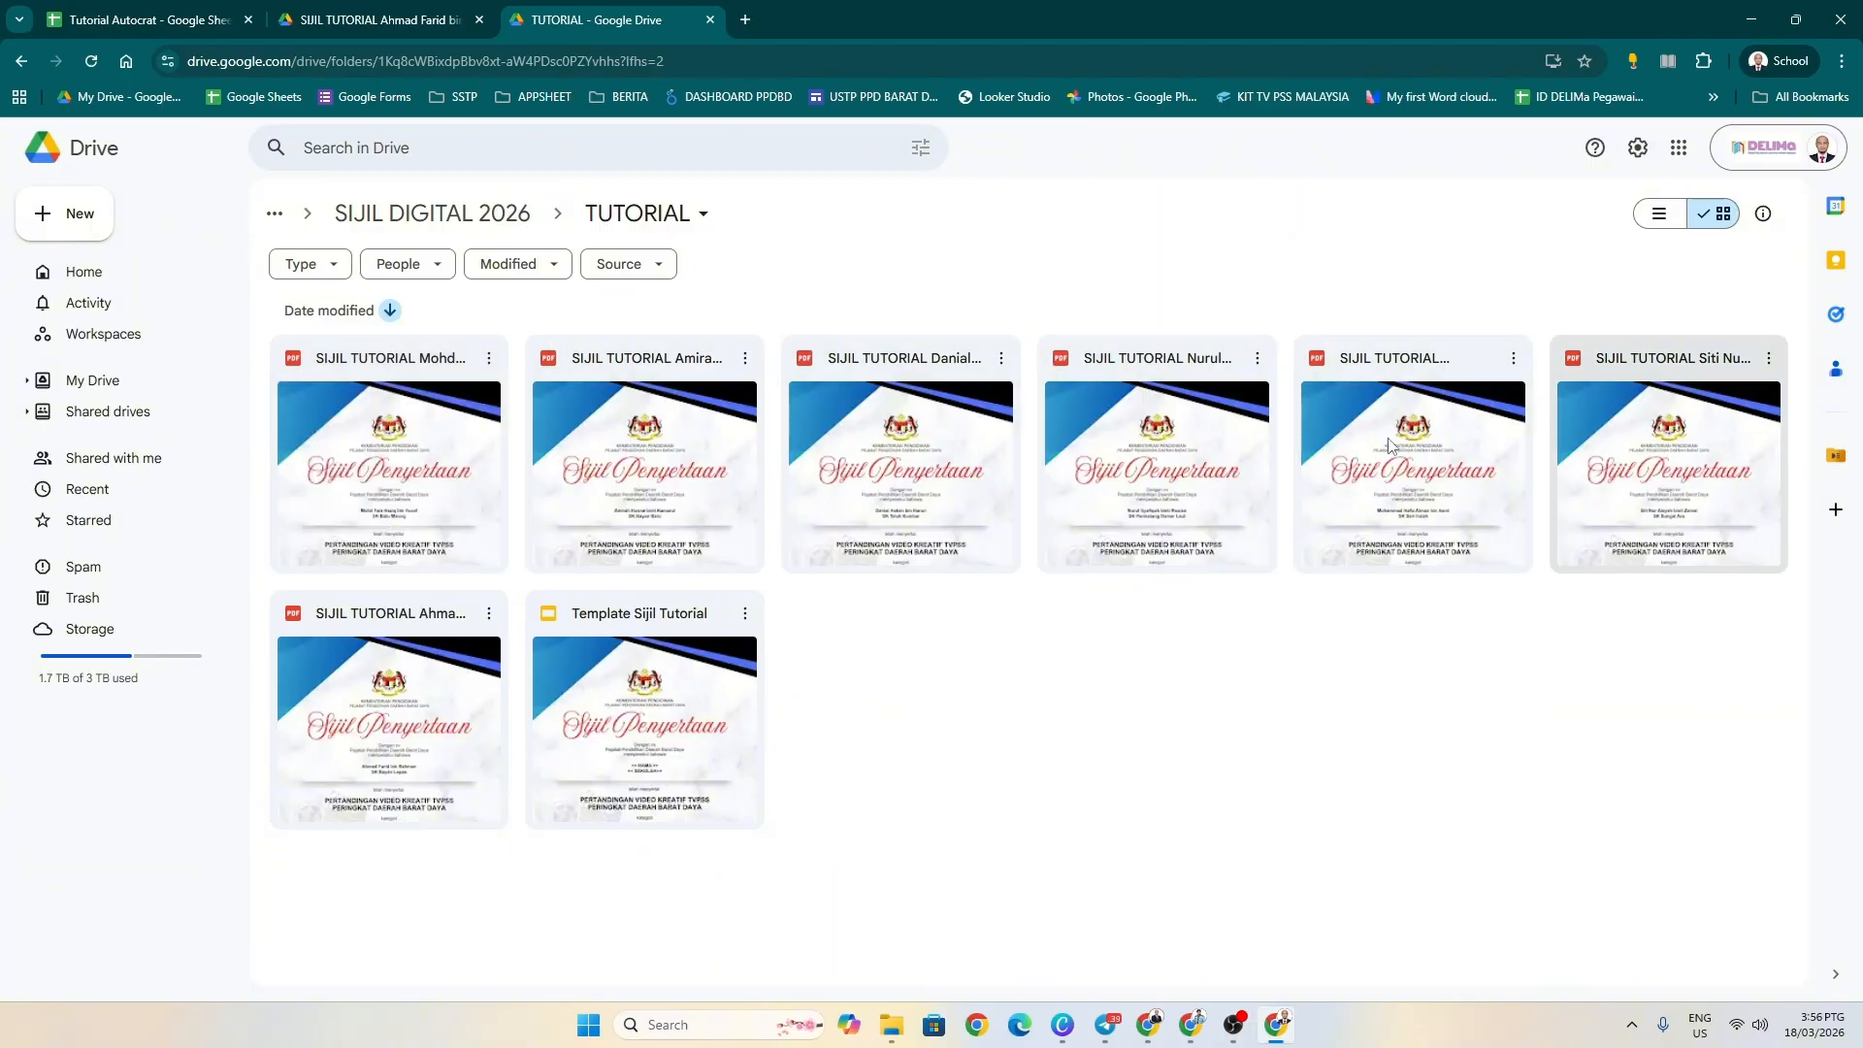
left_click(296, 21)
left_click(160, 25)
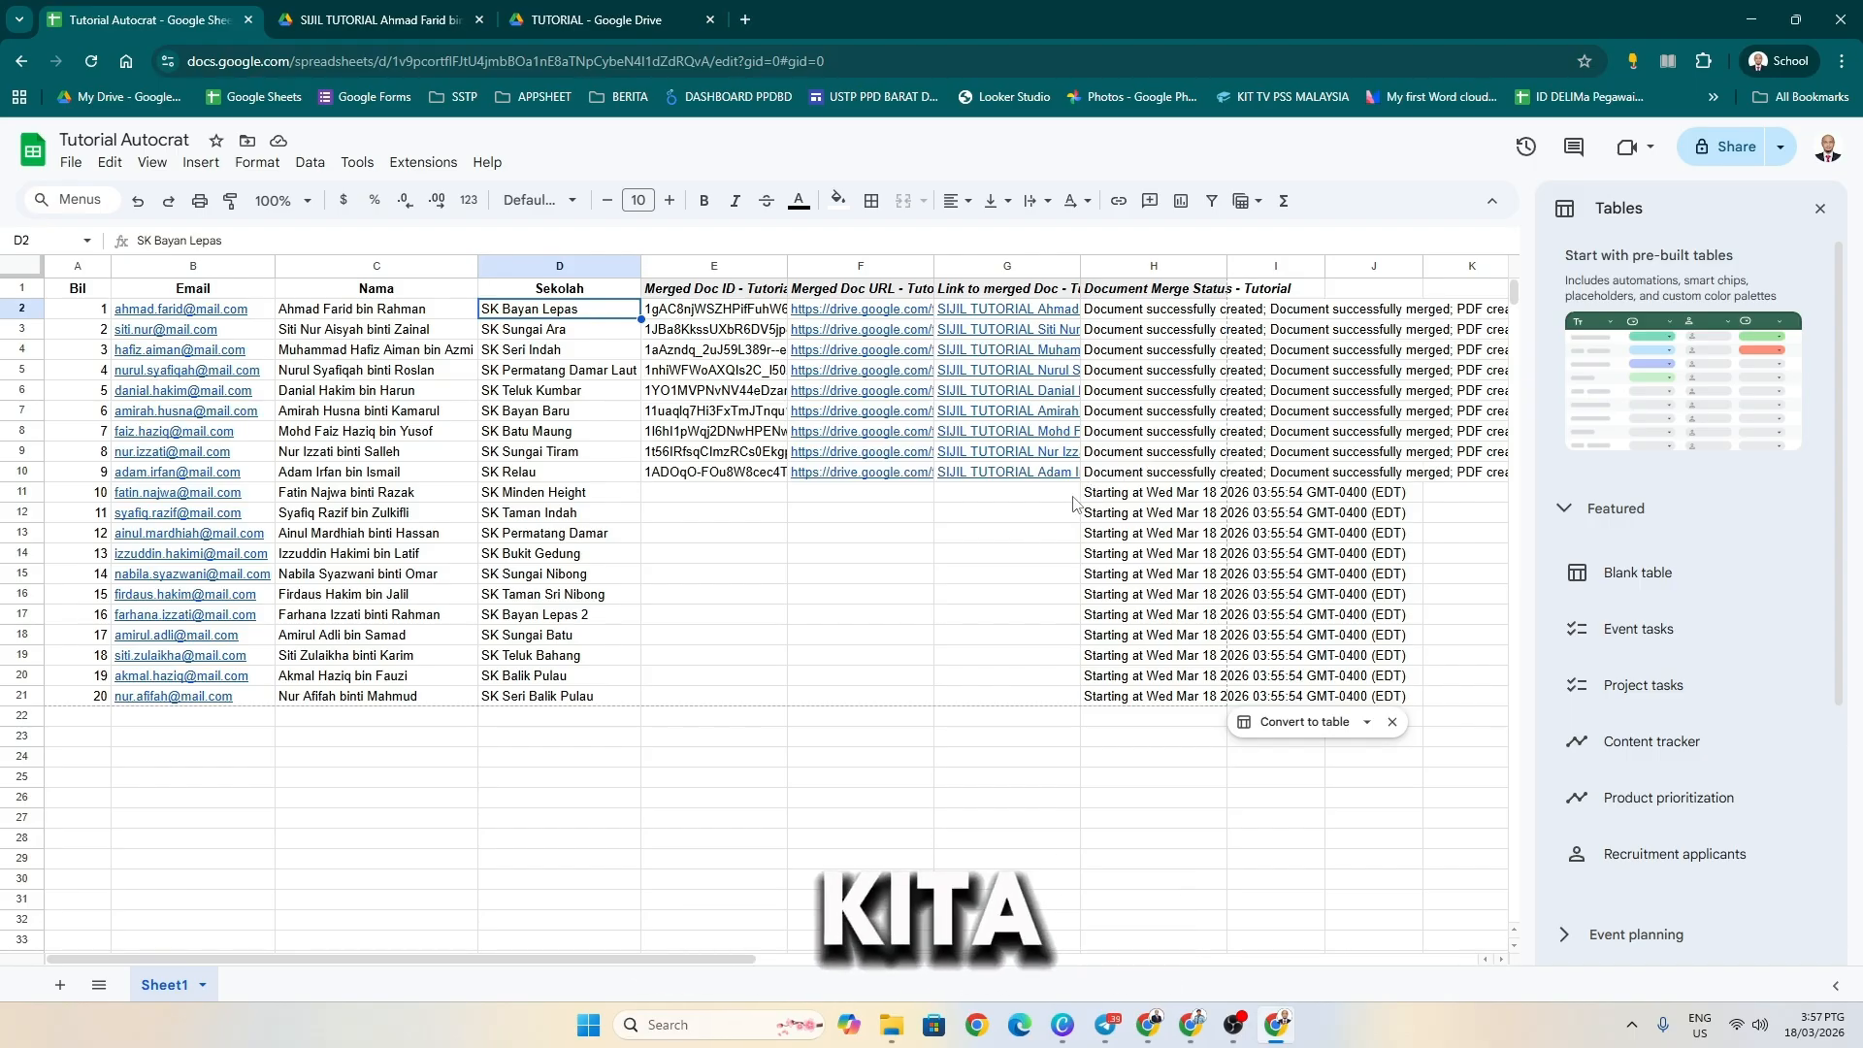
- Clear the pending merge status entries by deleting the contents of G11:J22
left_click_drag(1067, 493, 1417, 715)
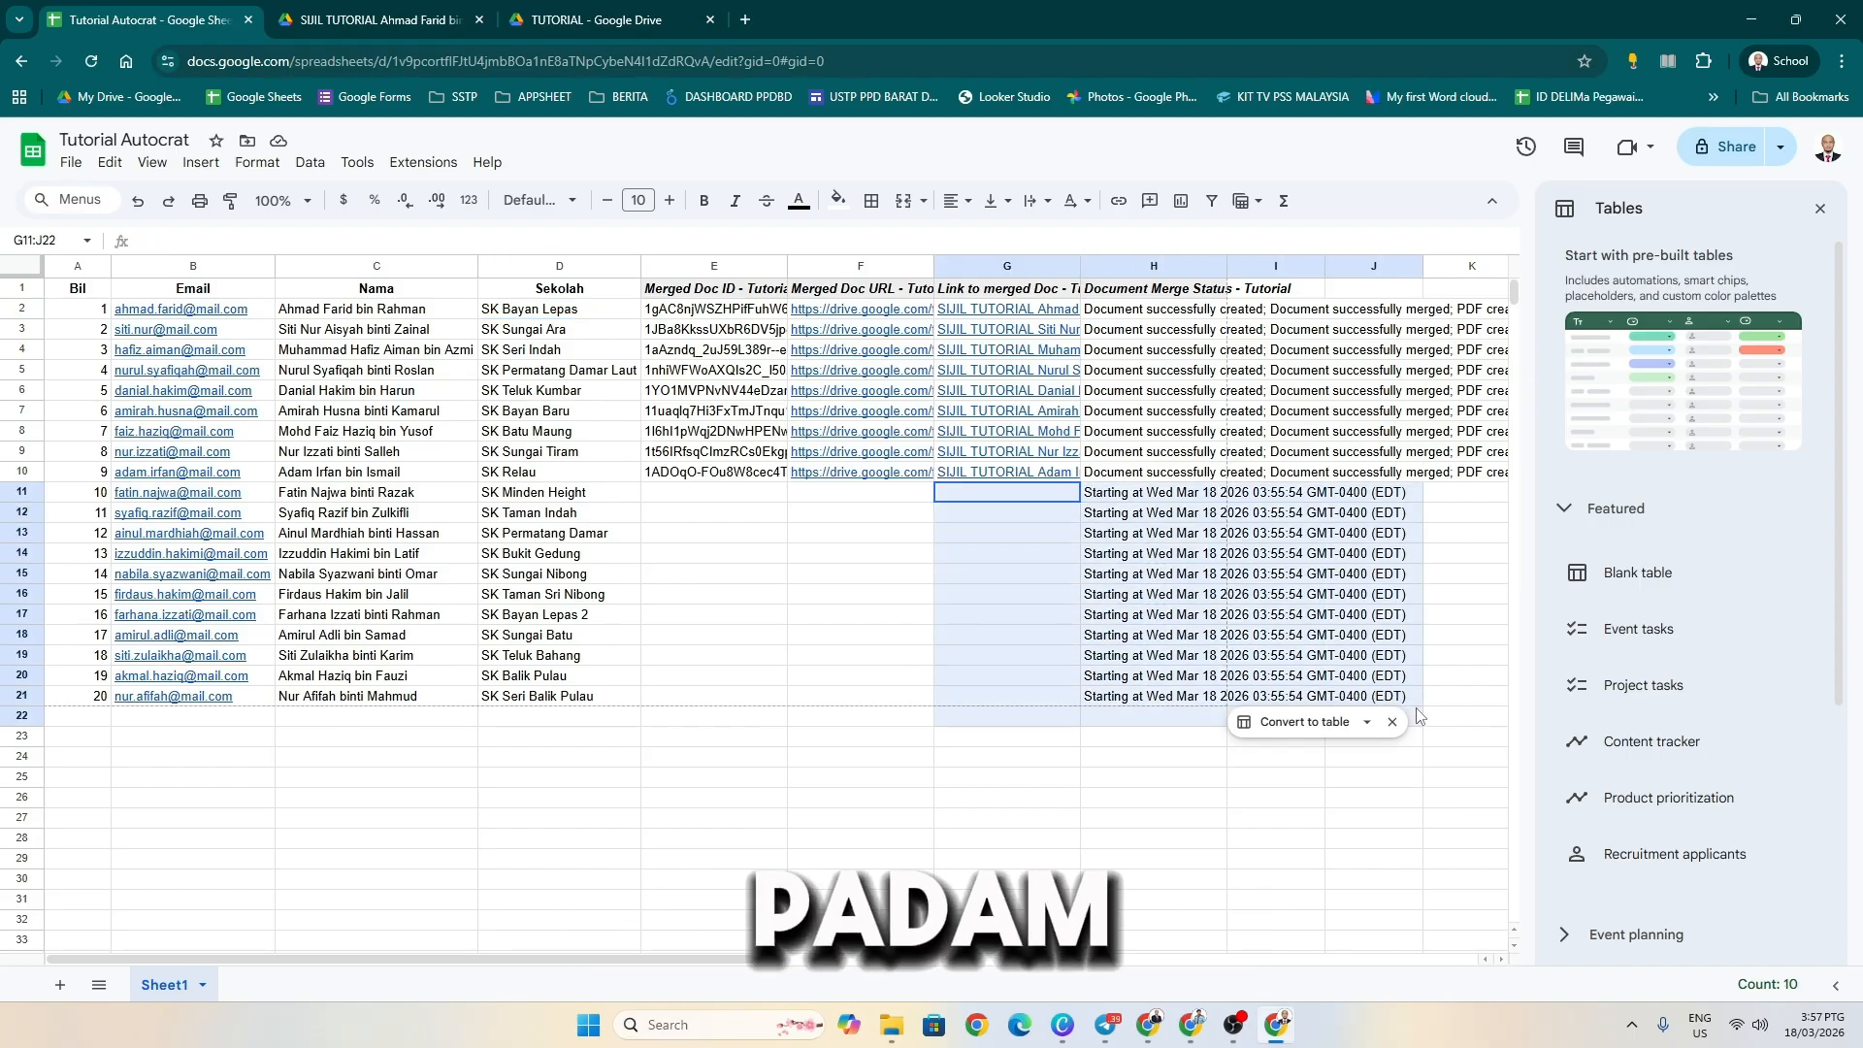
key("Delete")
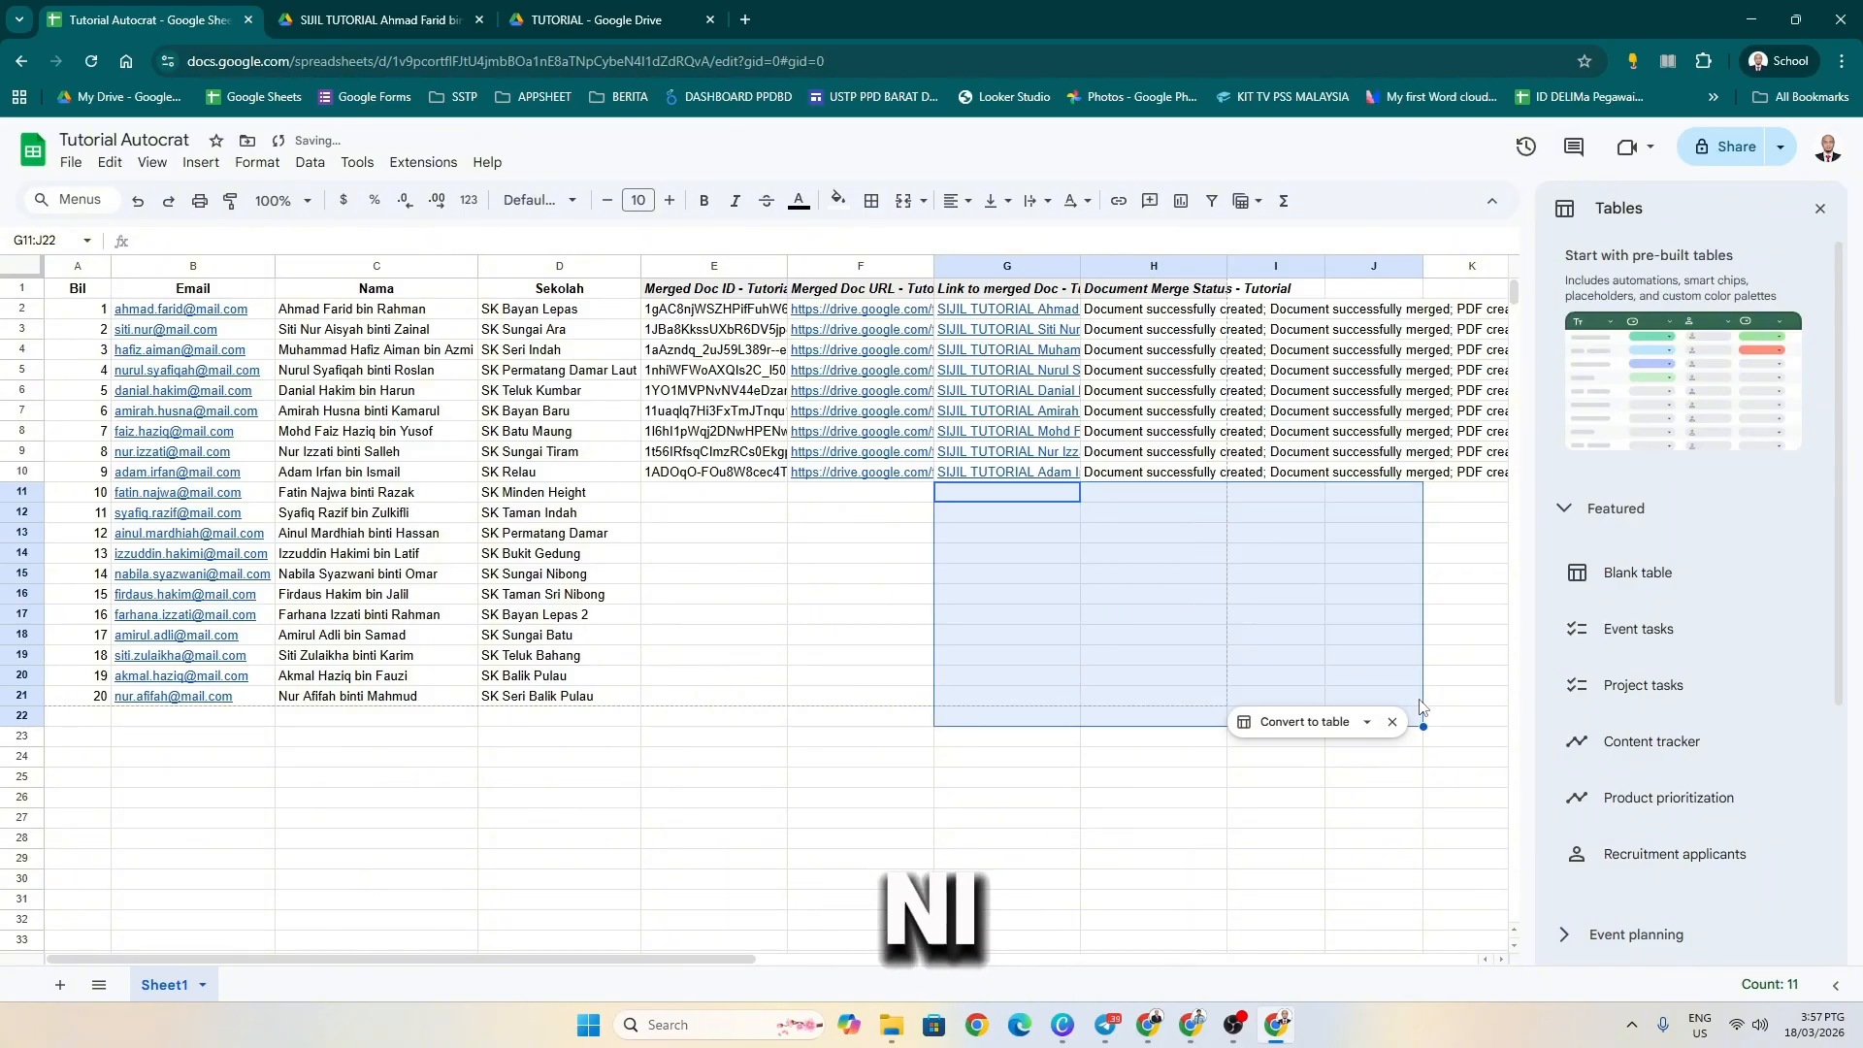
left_click(1361, 791)
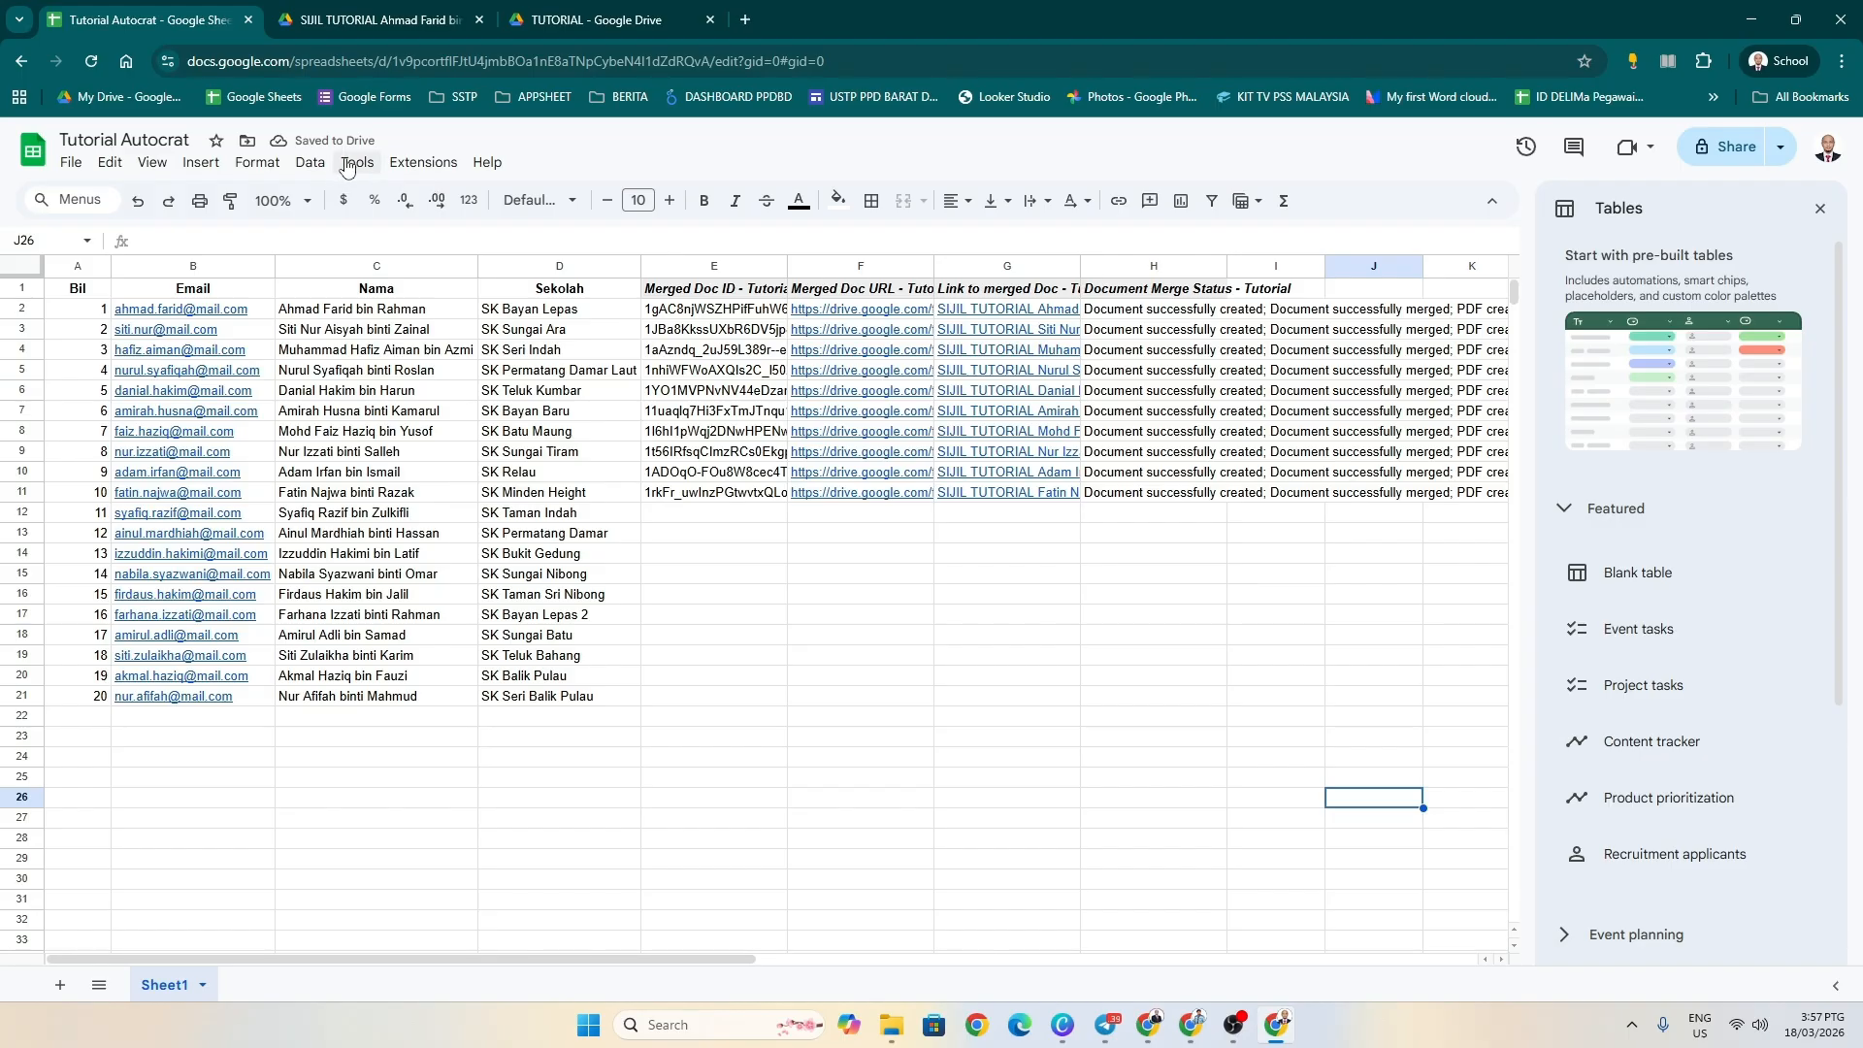
- Relaunch Autocrat, run the existing Tutorial job again for the unmerged rows and close the dialog
left_click(403, 165)
mouse_move(590, 382)
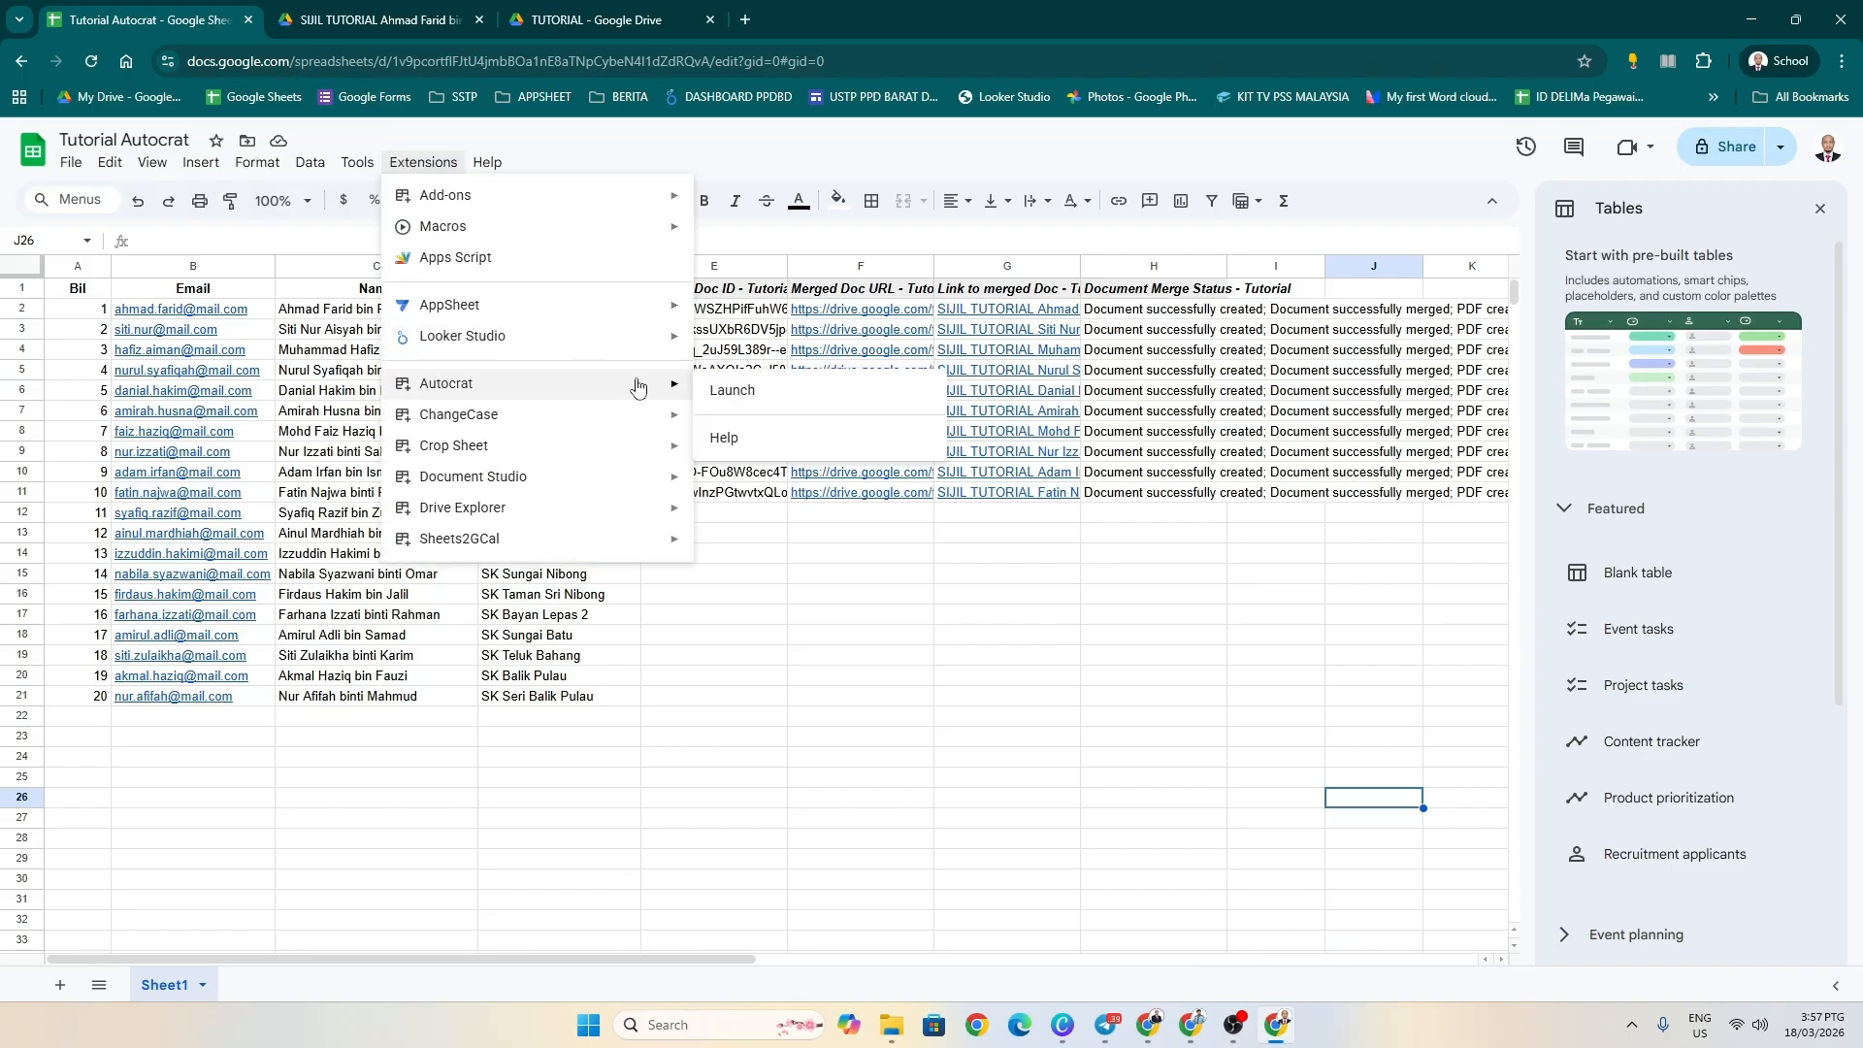
left_click(732, 390)
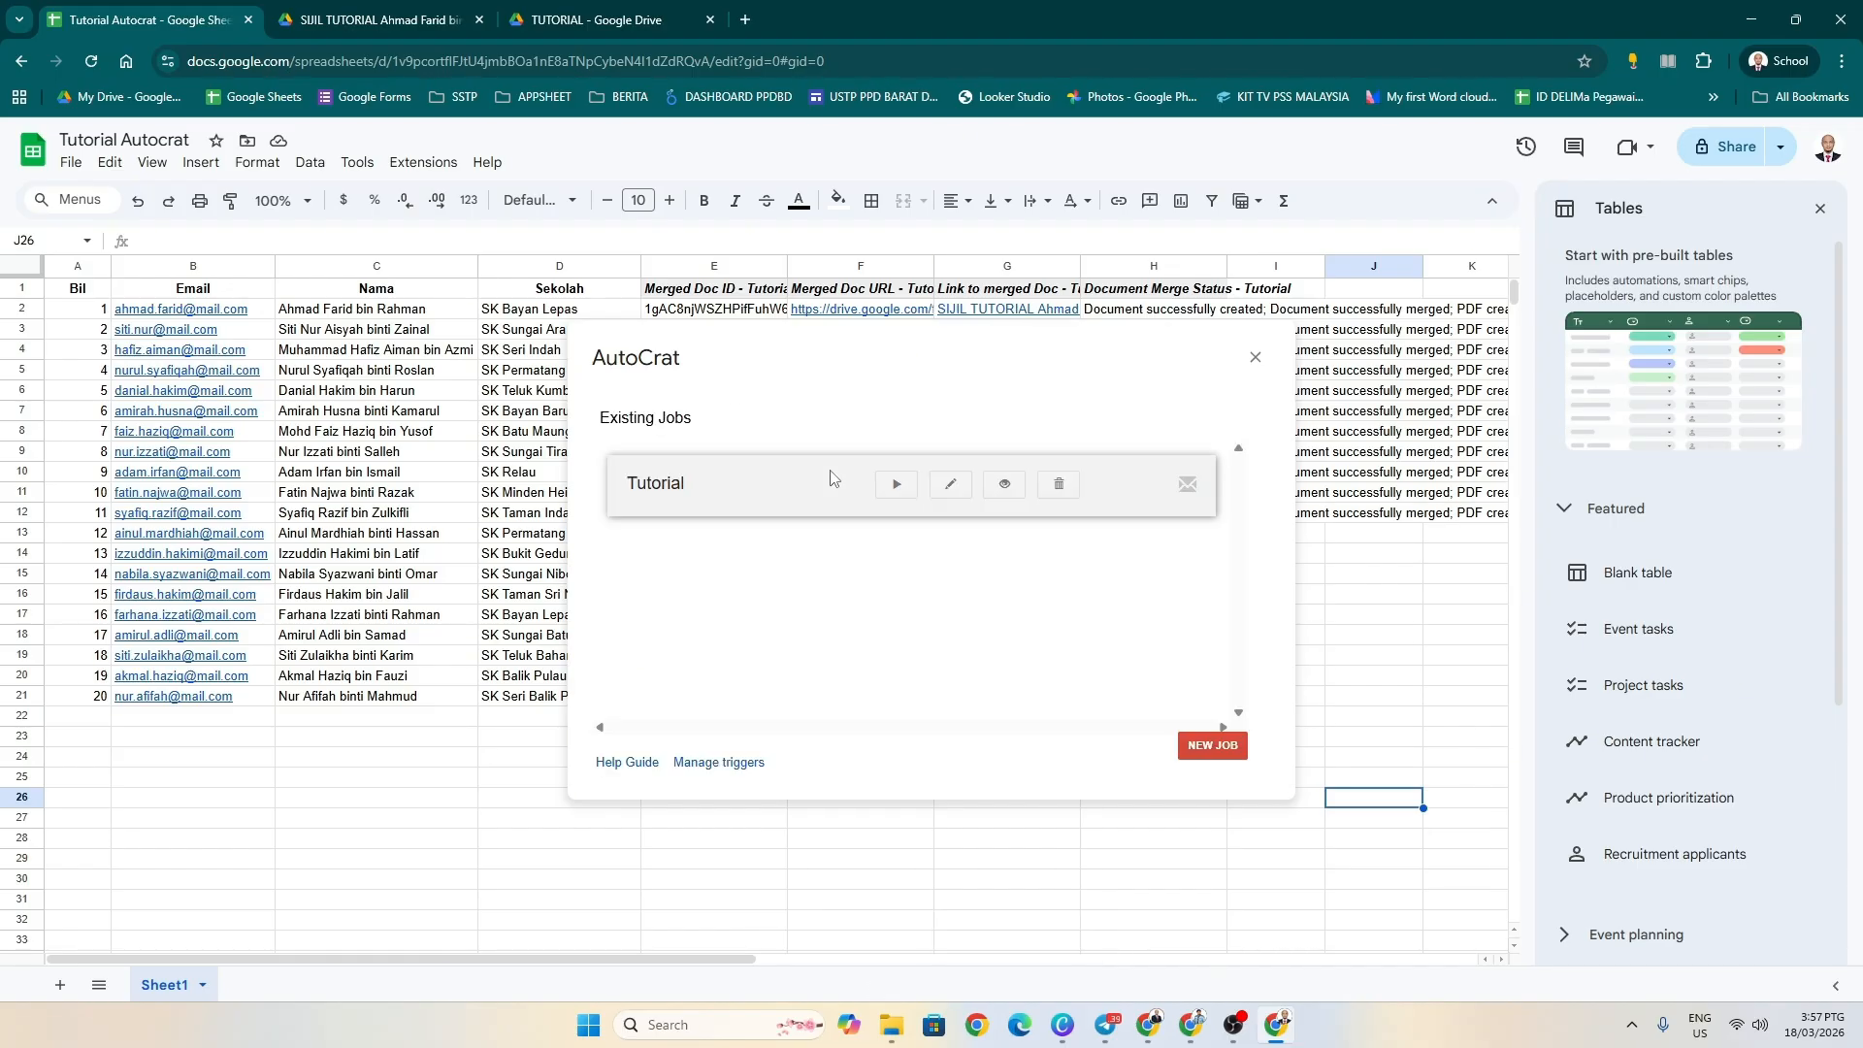
left_click(897, 484)
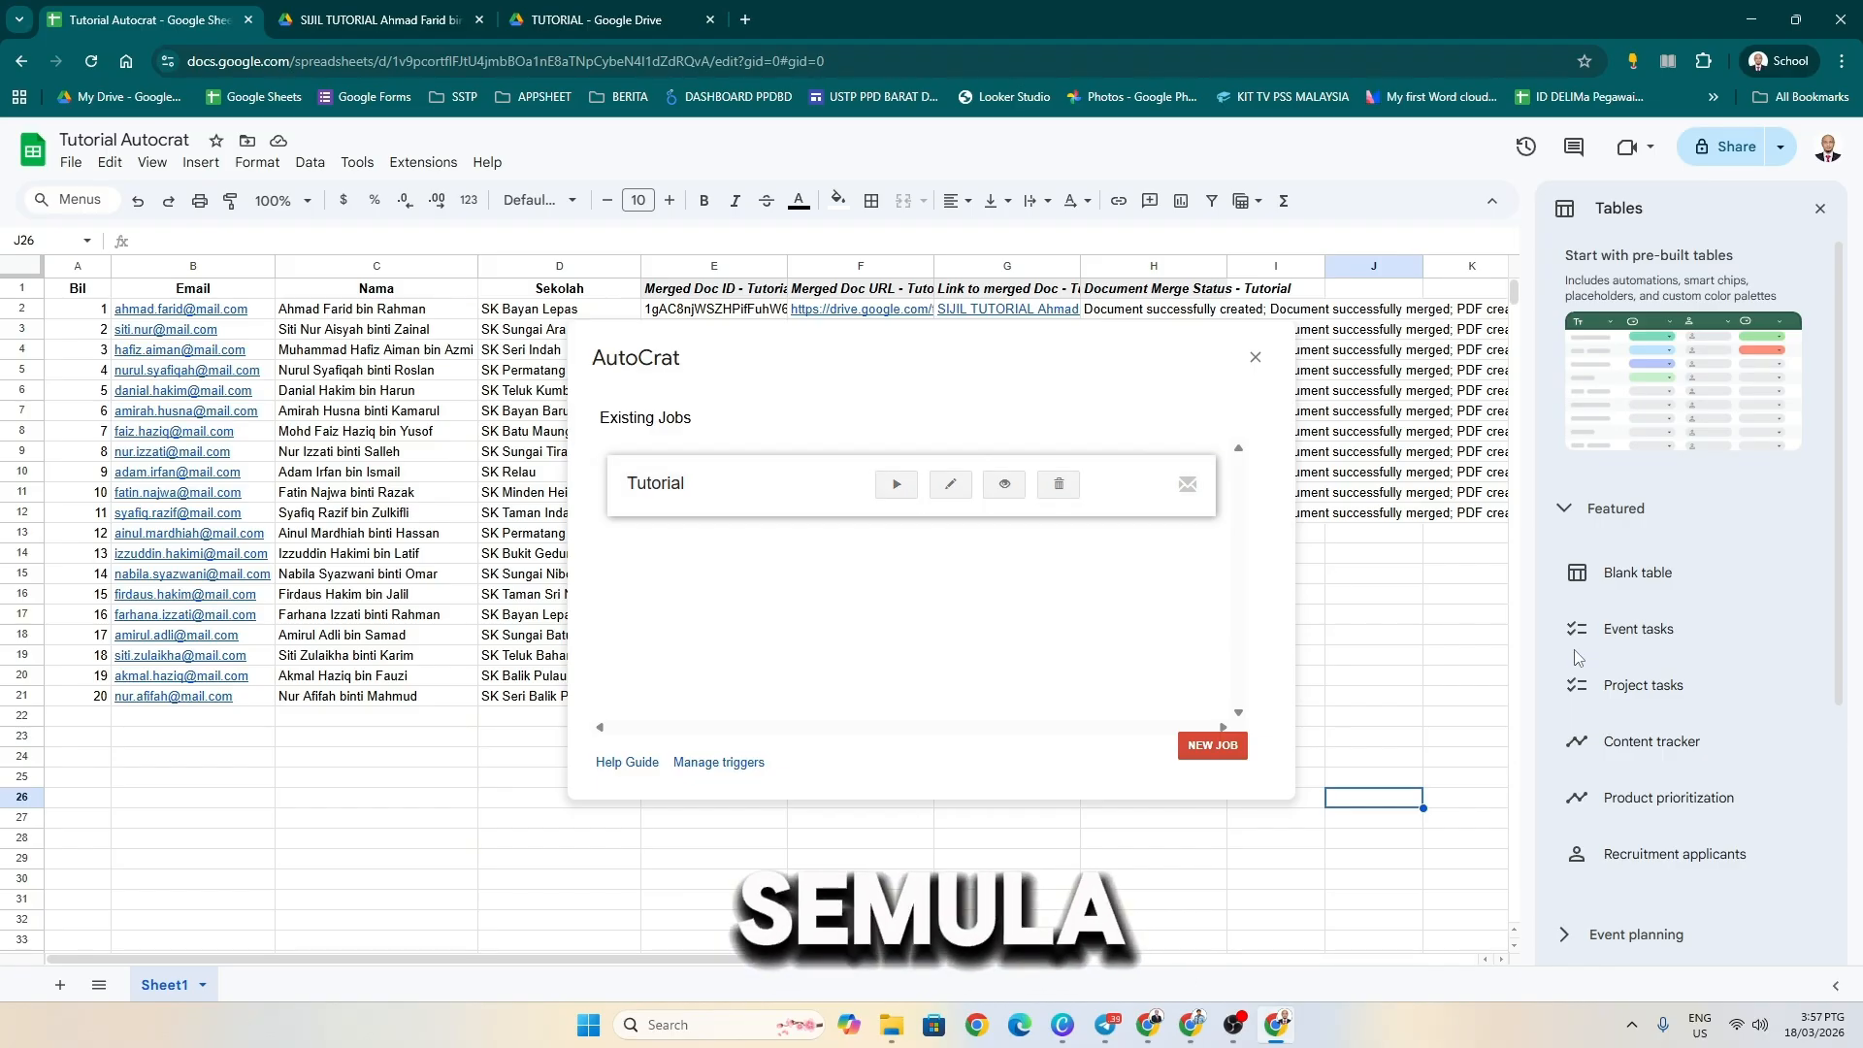
left_click(1256, 359)
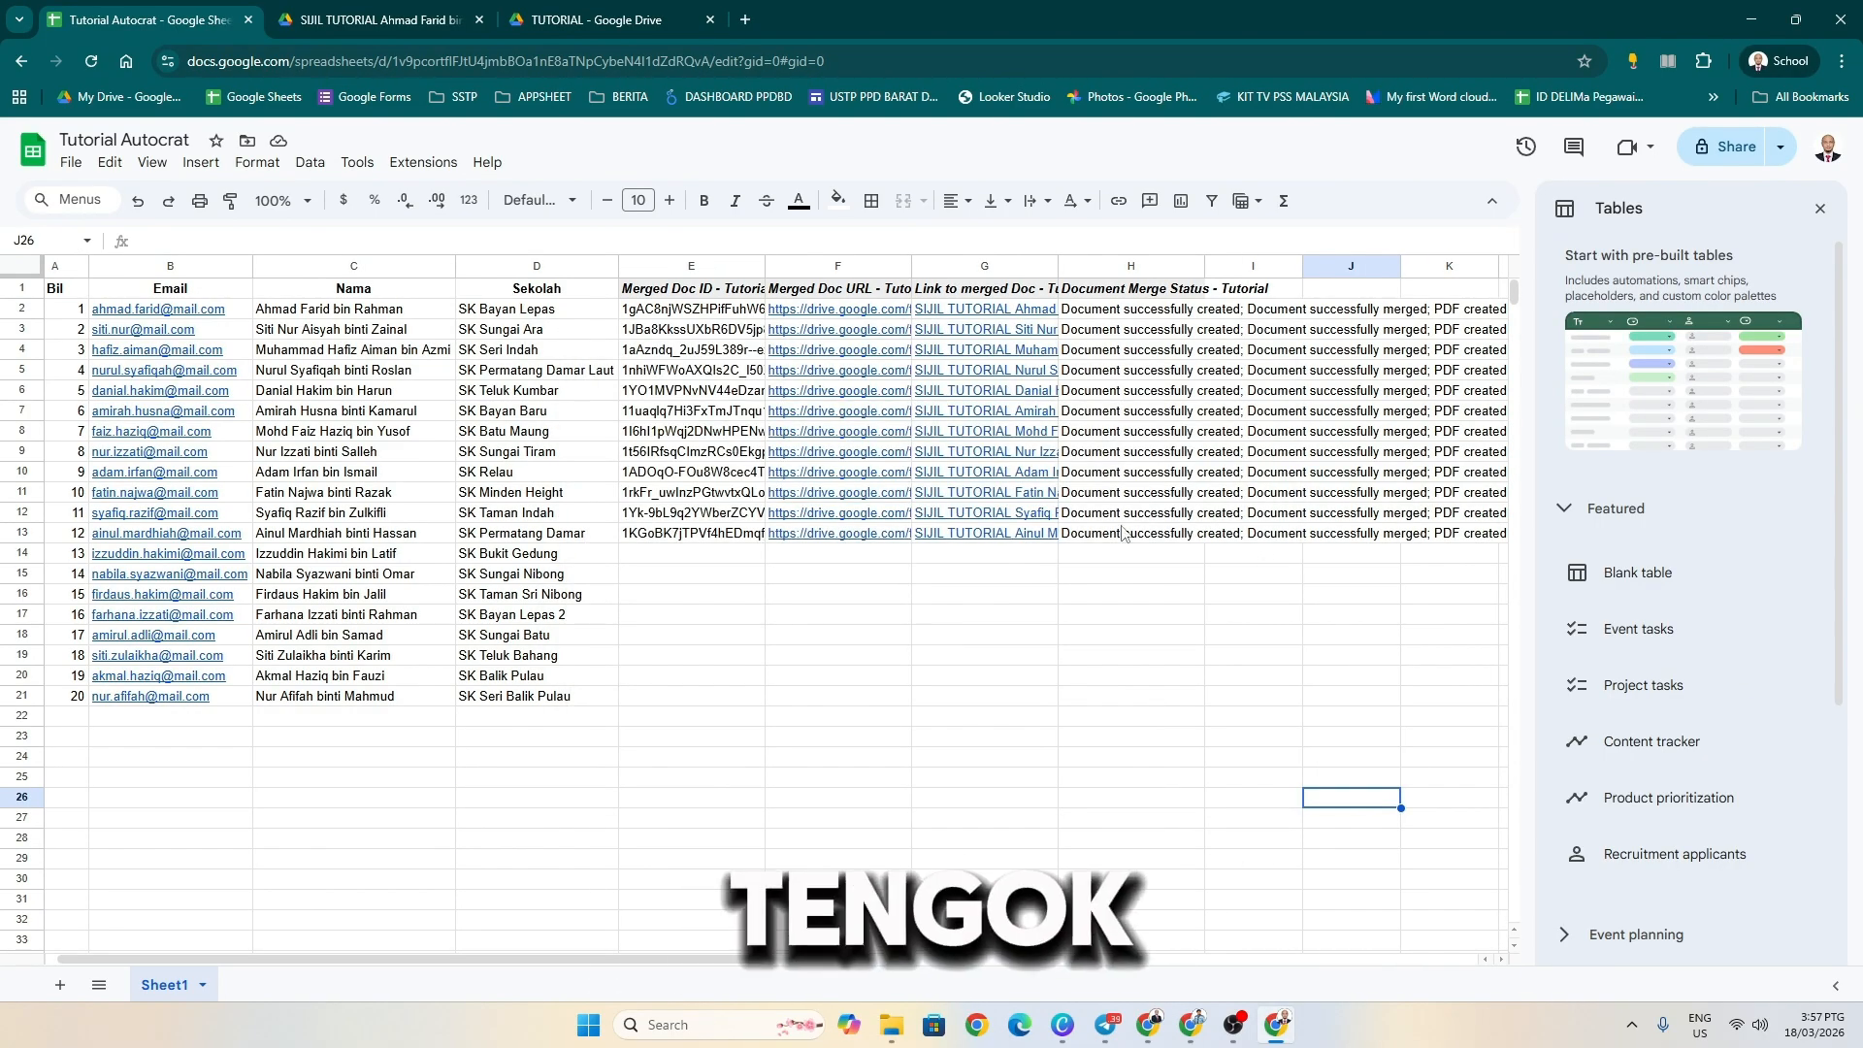